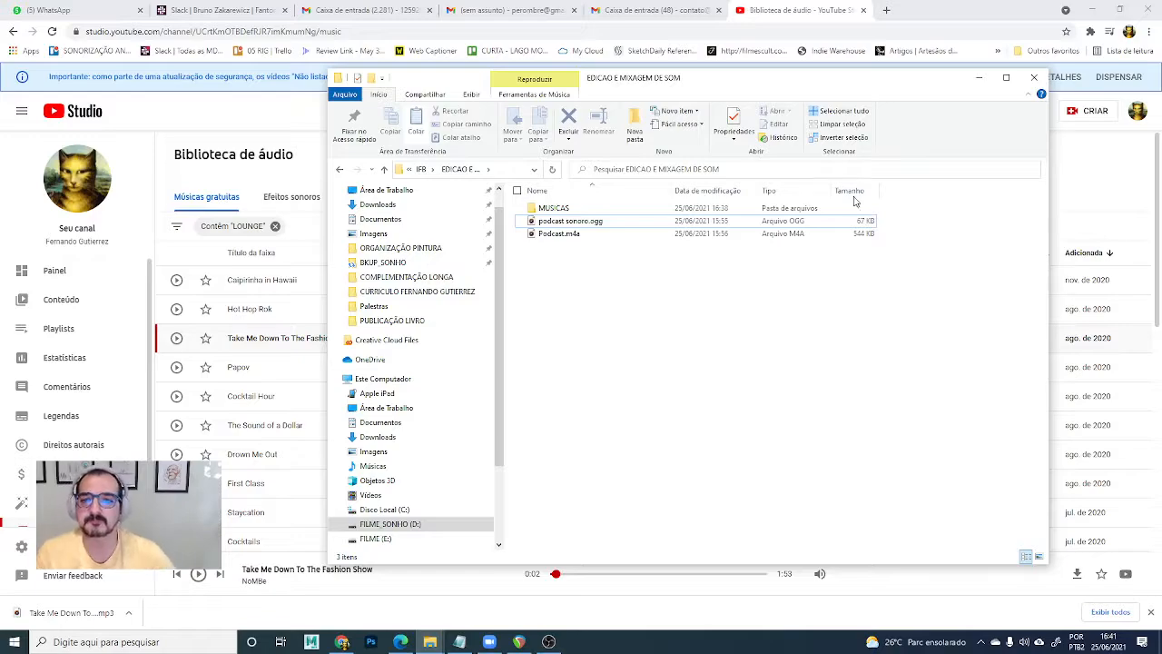
Compare the two podcast recordings, podcast sonoro.ogg and Podcast.m4a, by their file type and size.
left_click(562, 223)
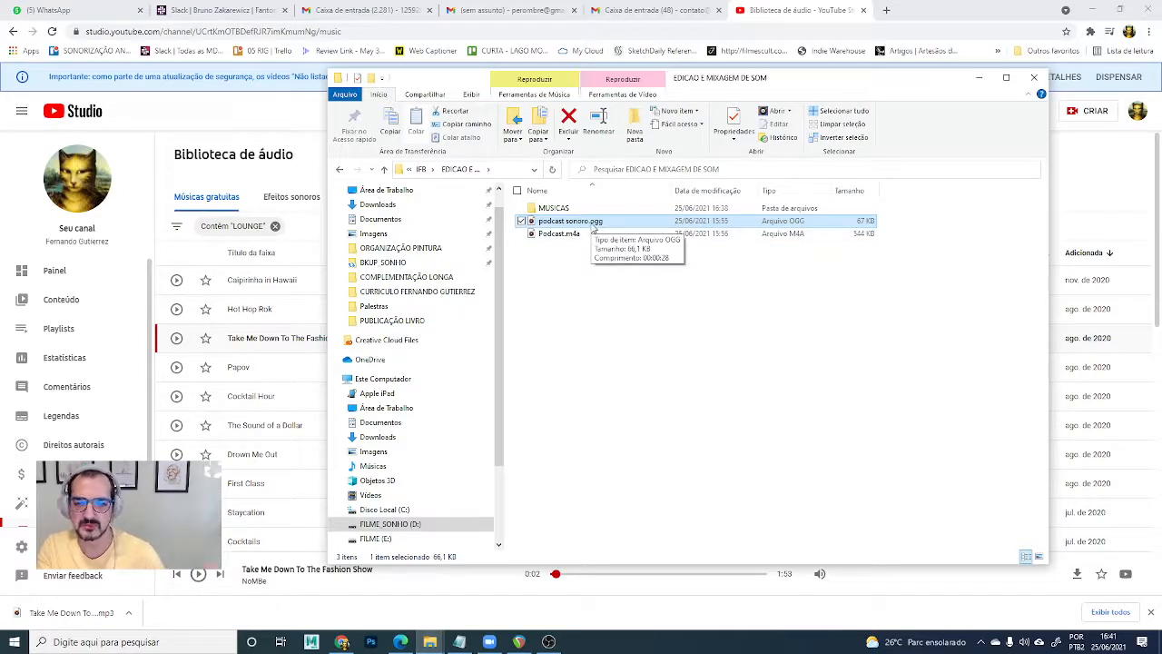
left_click(576, 235)
left_click(598, 223)
left_click(574, 236)
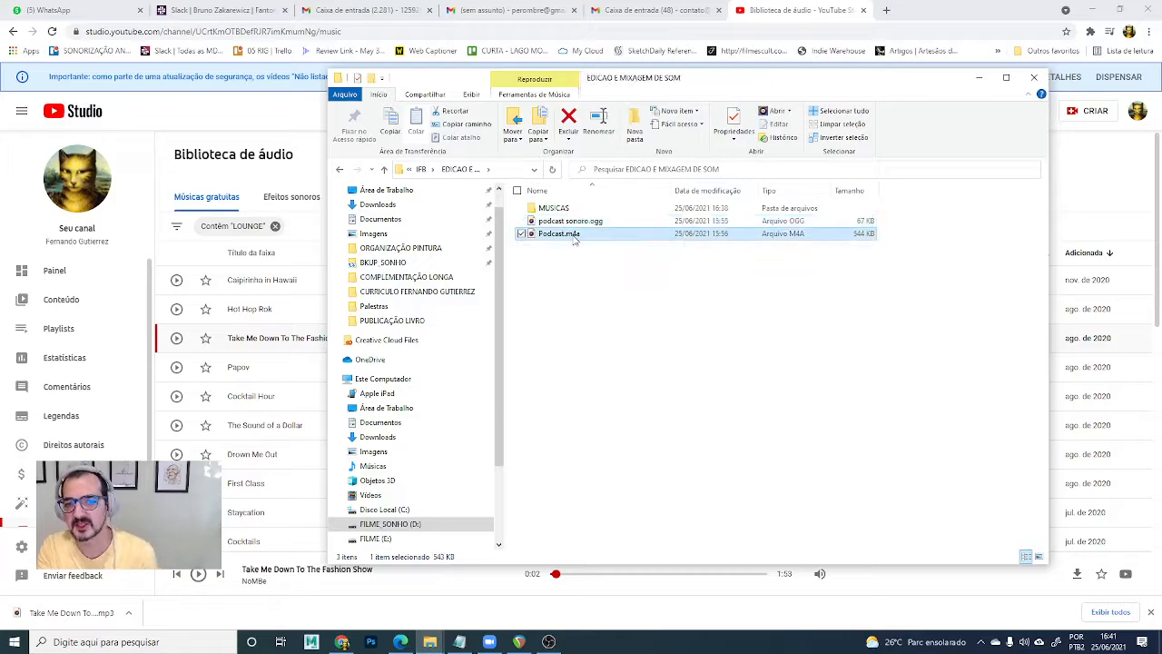
left_click(604, 224)
left_click(605, 250)
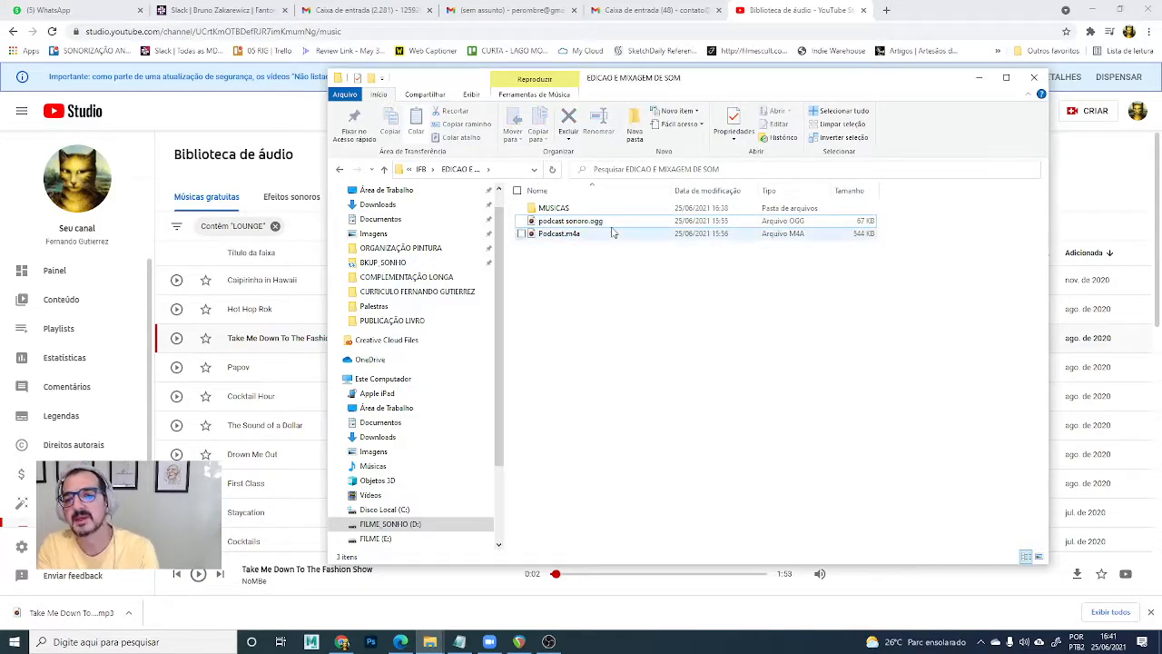
left_click(610, 224)
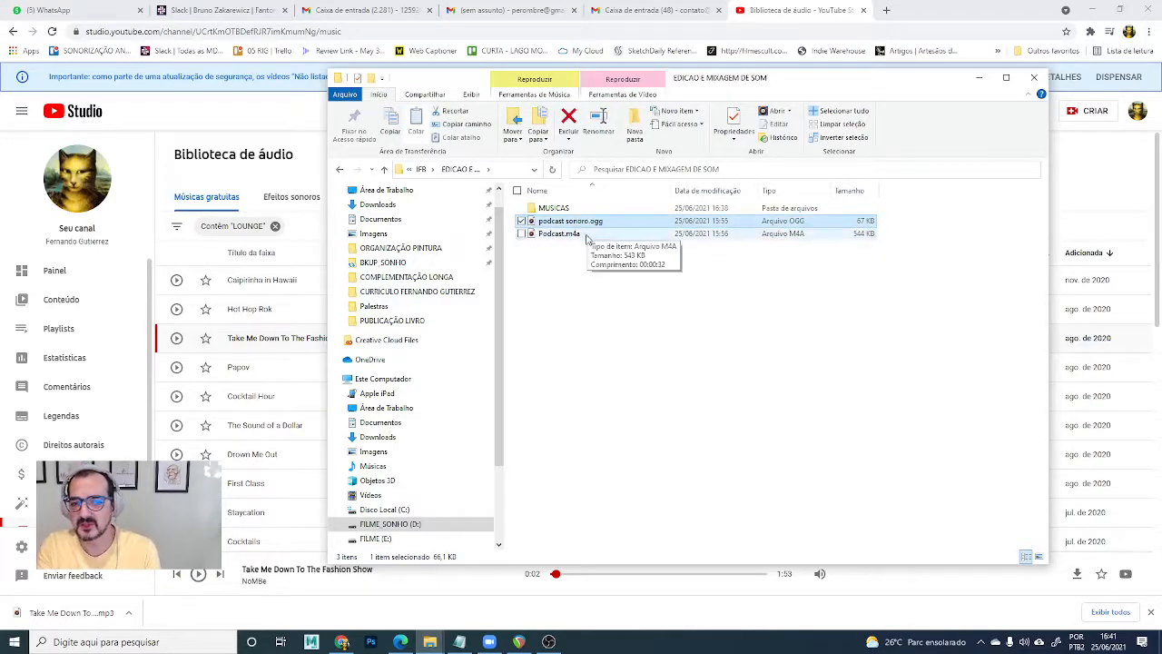
left_click(590, 234)
left_click(606, 223)
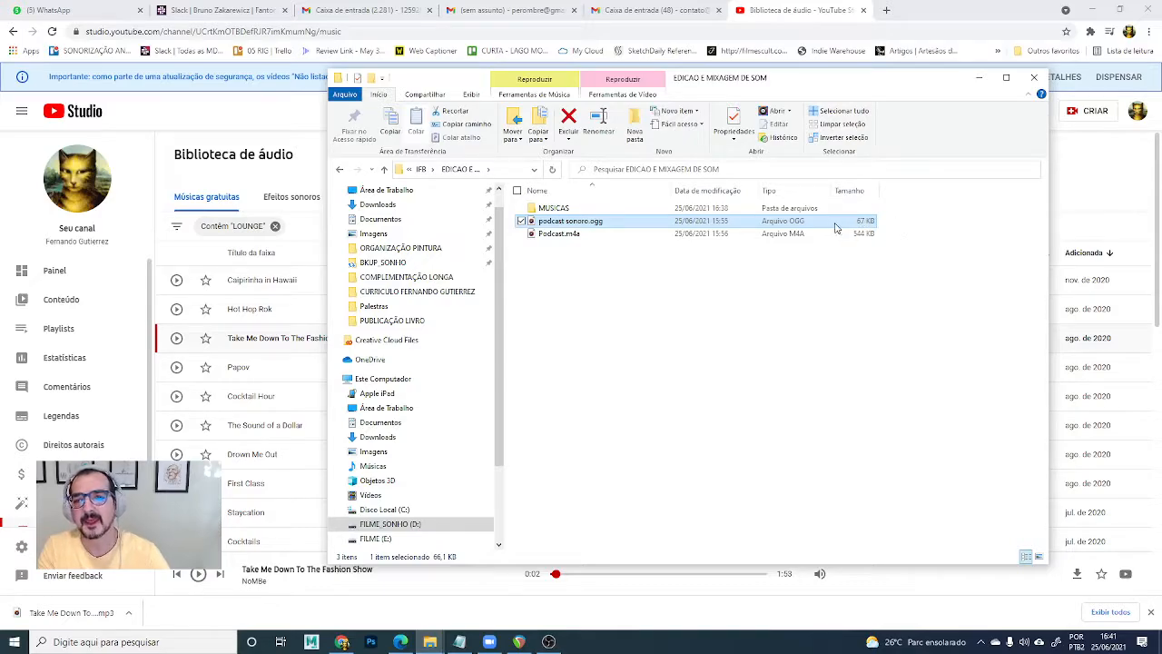
left_click(581, 234)
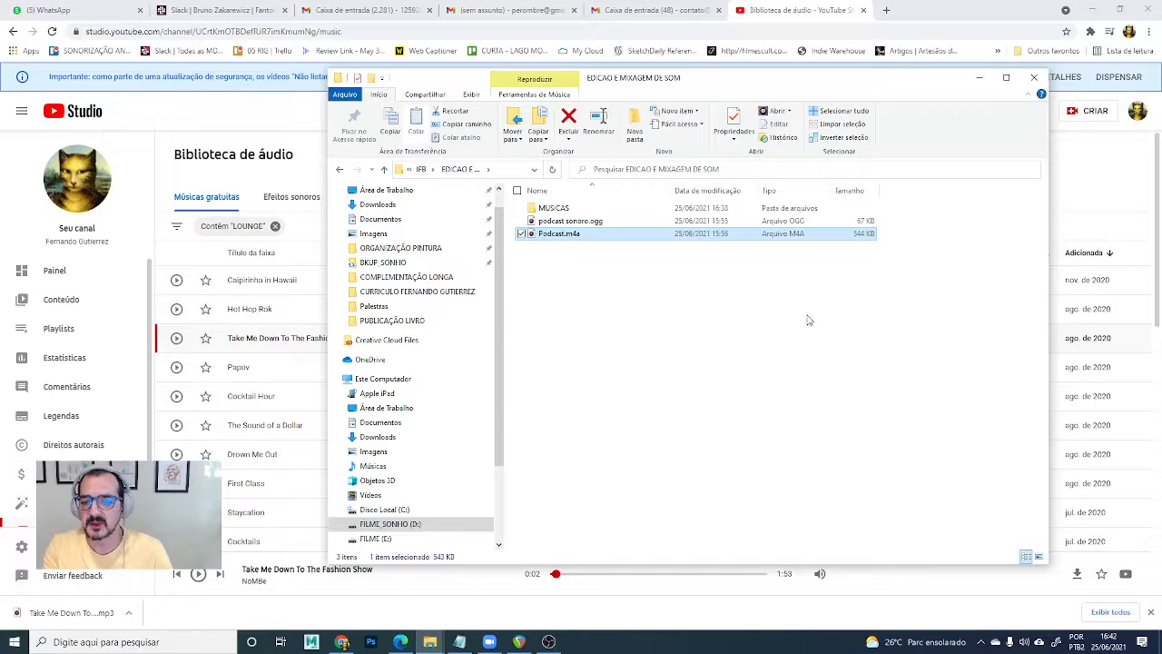
left_click(585, 222)
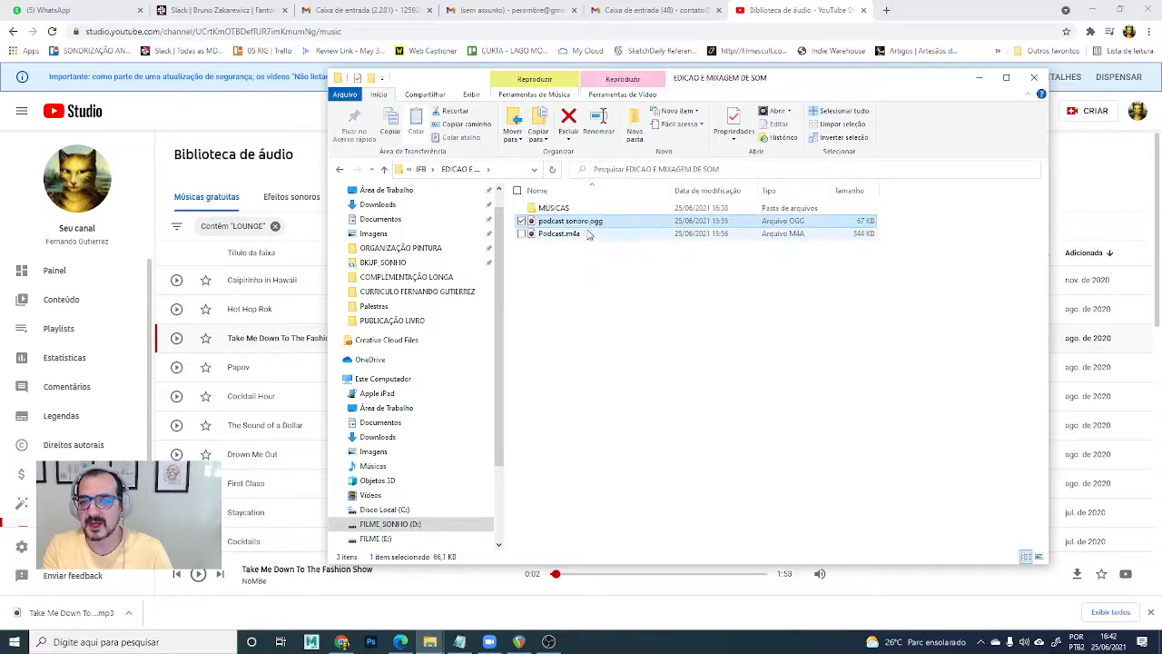
left_click(588, 235)
left_click(595, 224)
left_click(636, 272)
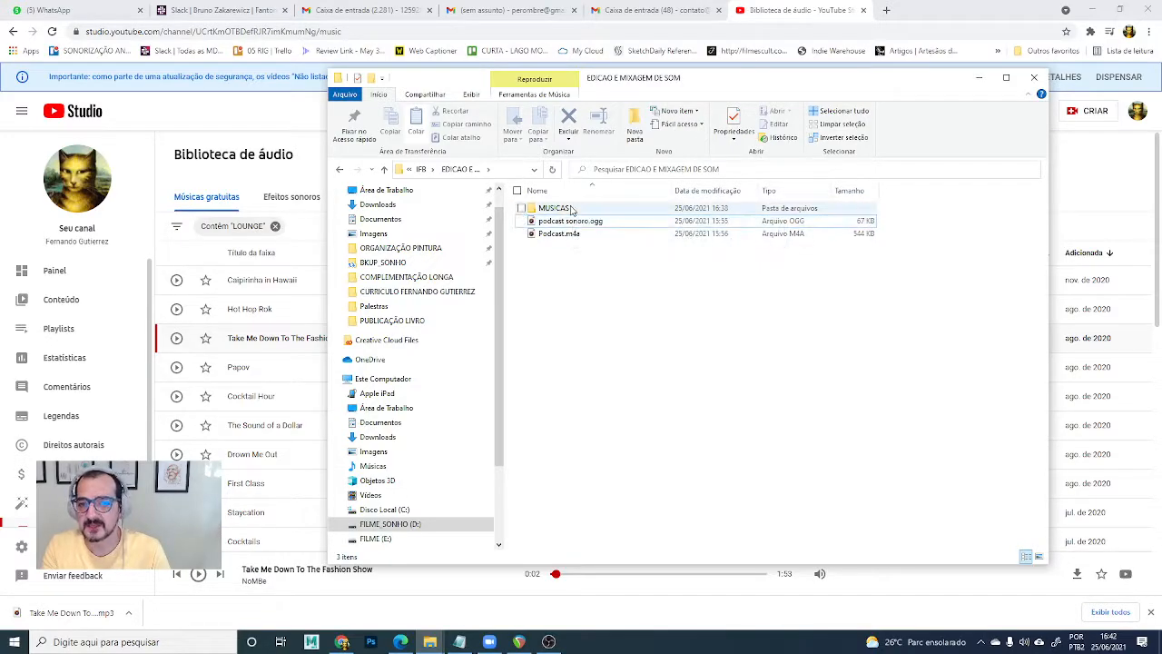
In the MUSICAS folder, rename the track "Take Me Down To The Fashion Show - NoMBe.mp3" as BACKGROUNG.mp3.
double_click(576, 211)
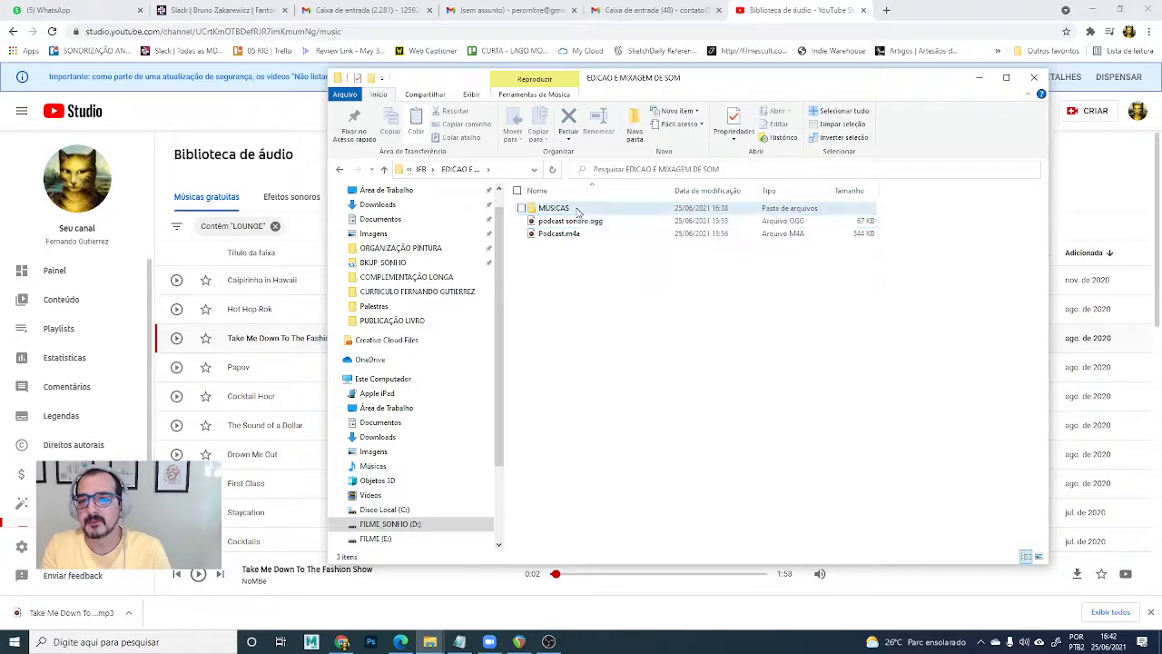
left_click(570, 224)
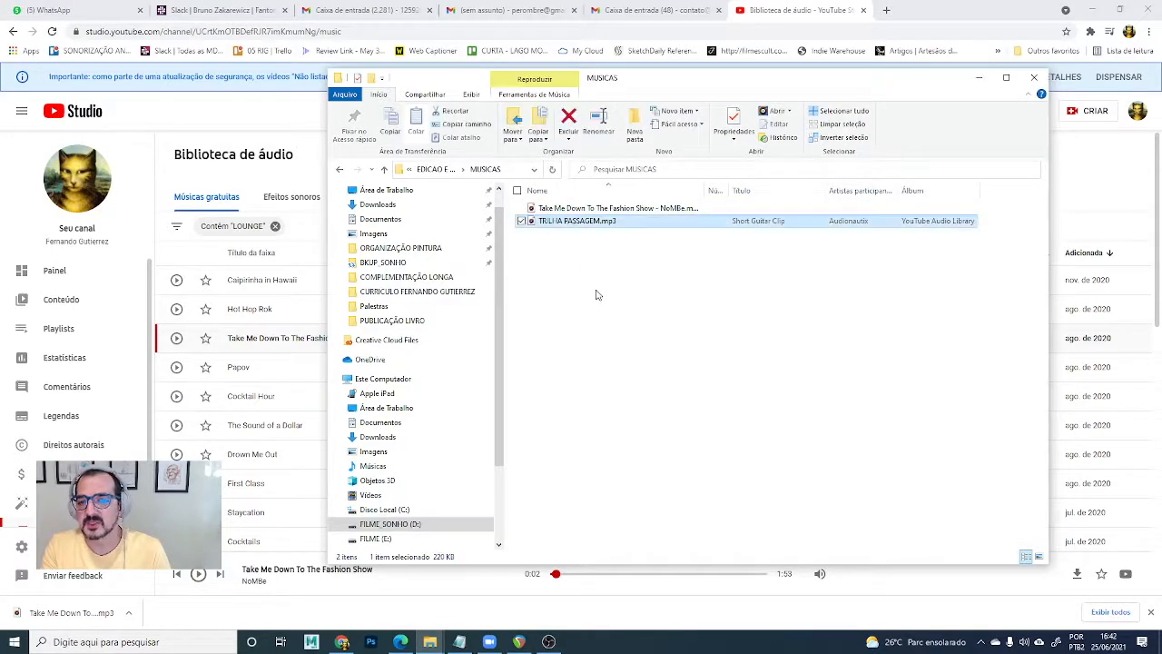
left_click(601, 209)
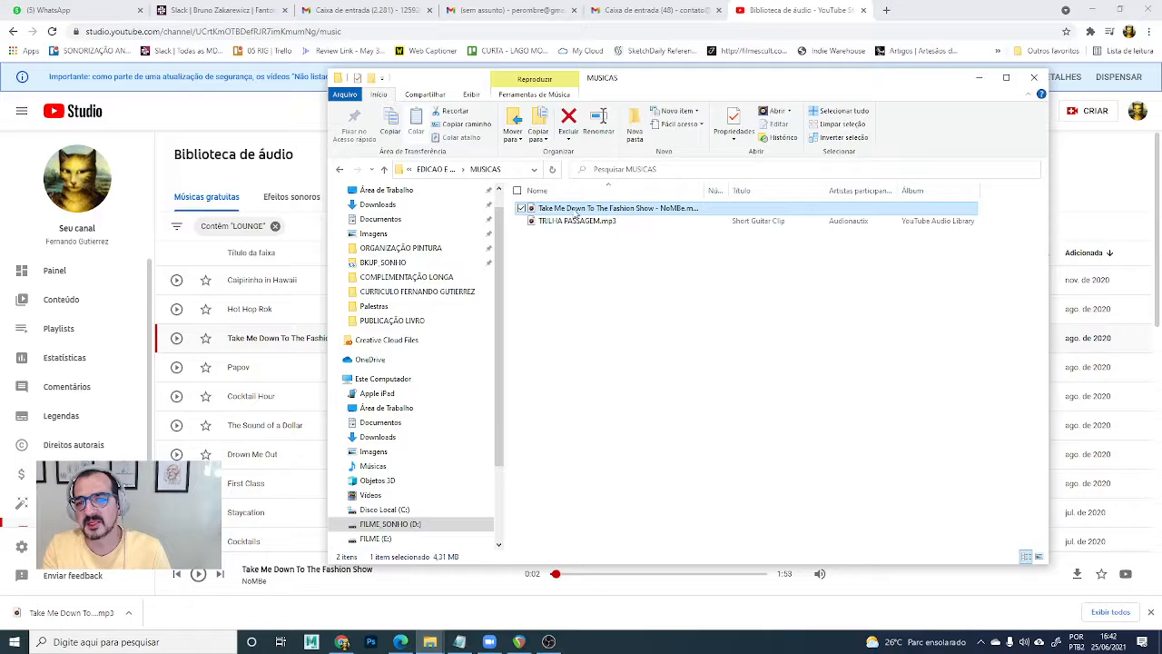
left_click(577, 210)
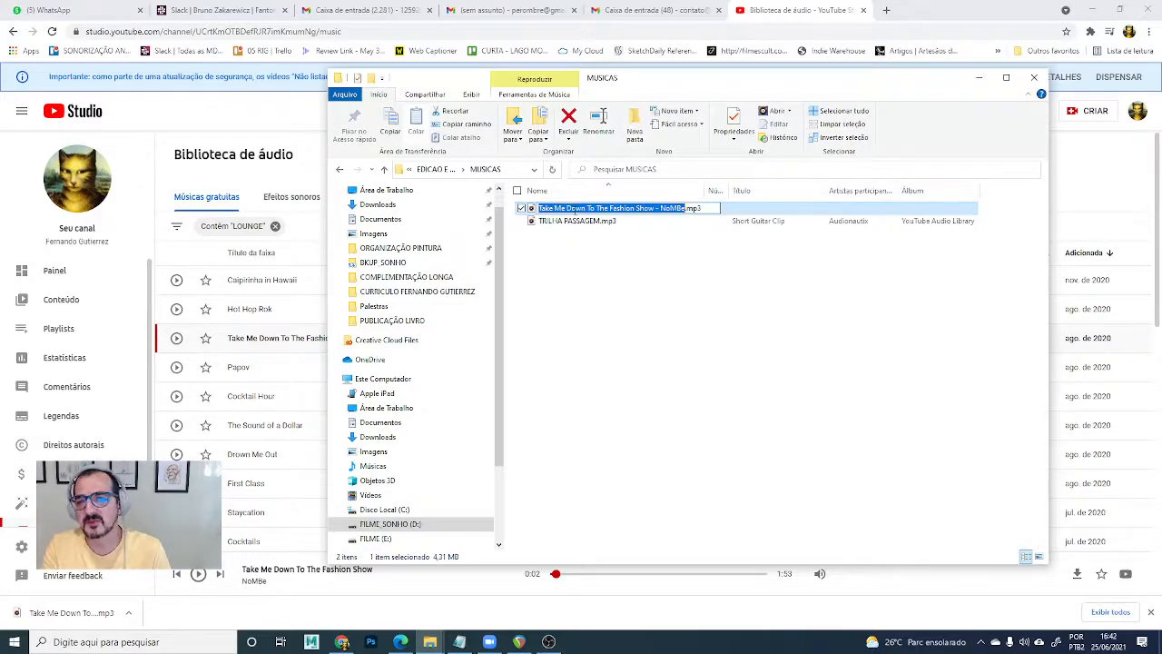
type("F")
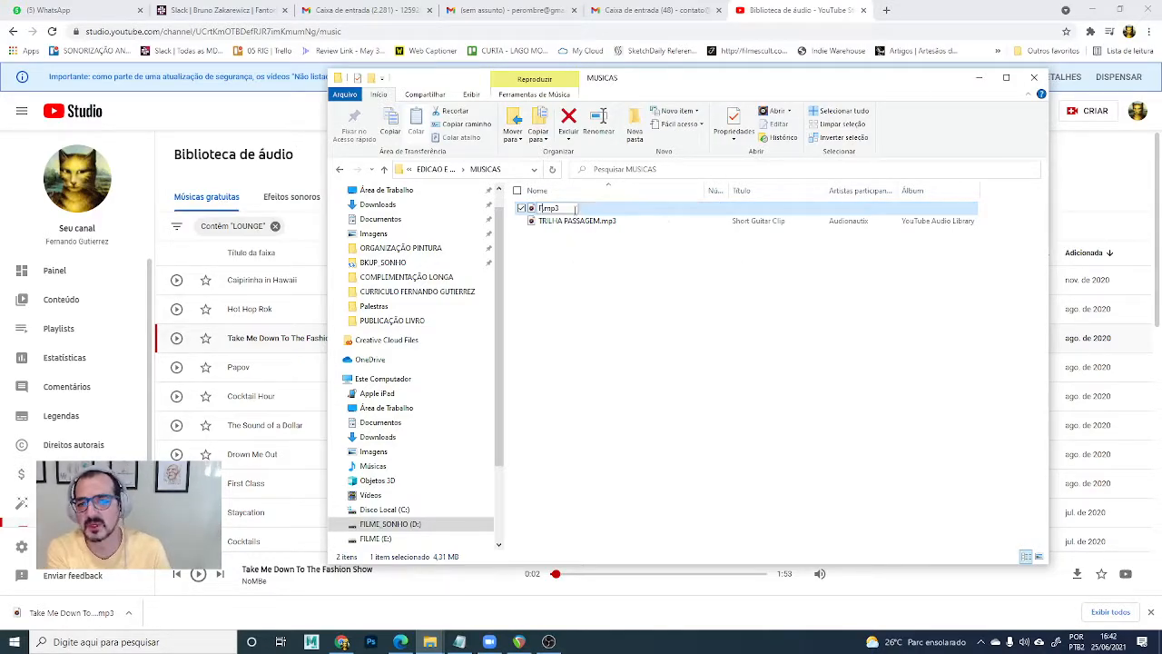
type("ACK")
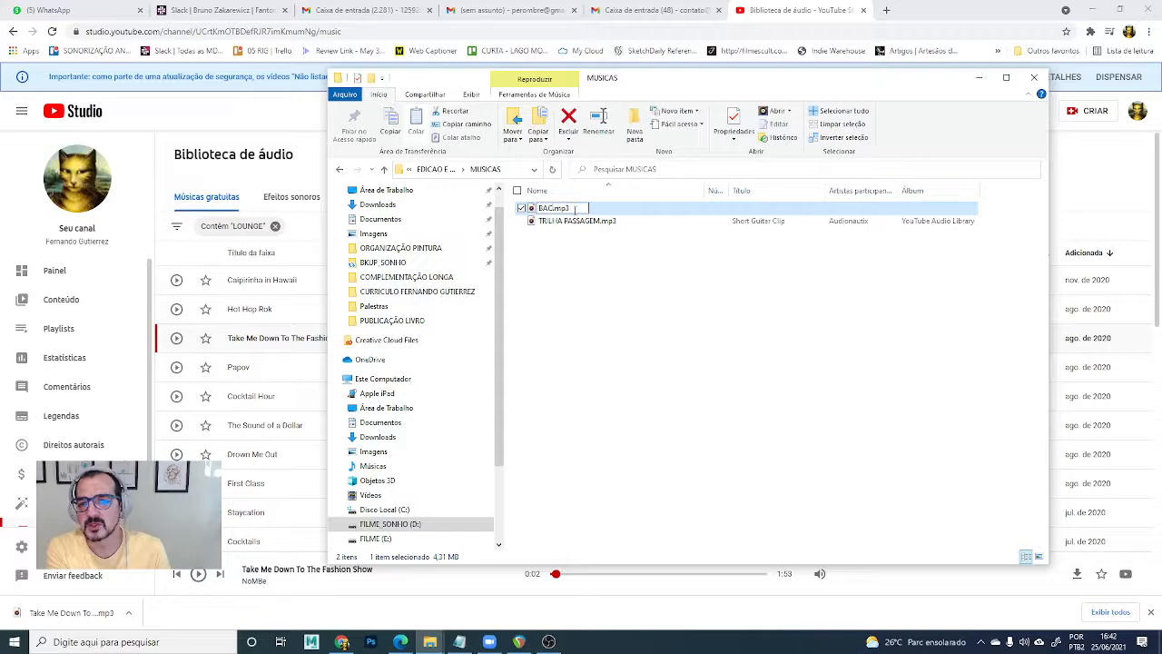
type("GROUND")
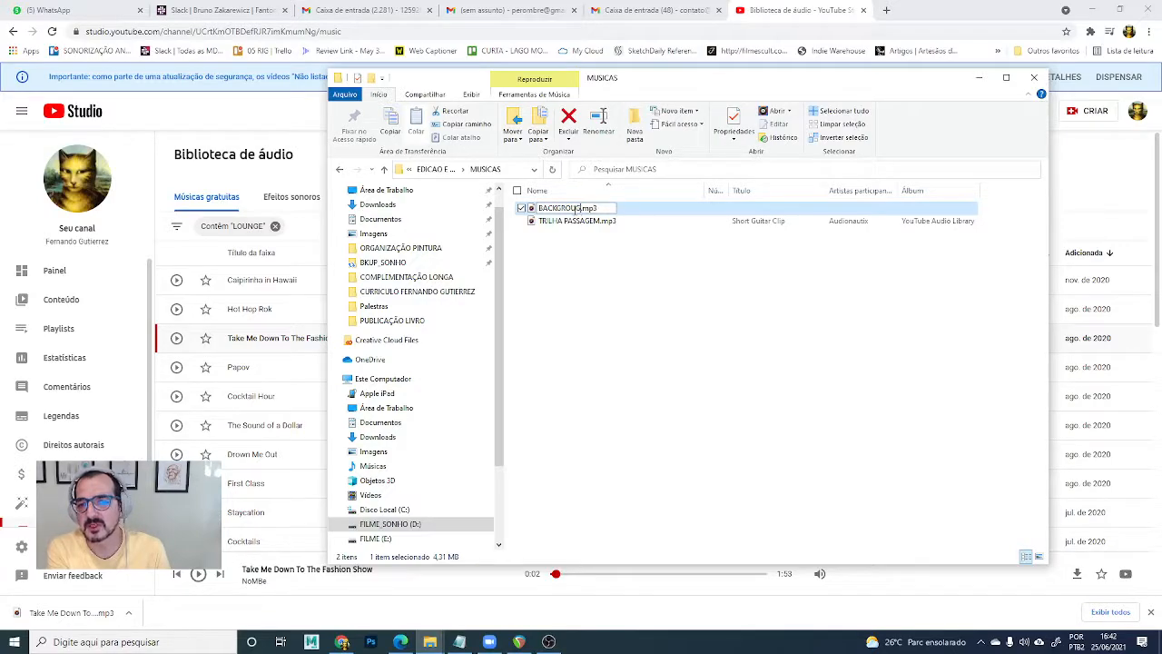
key("Return")
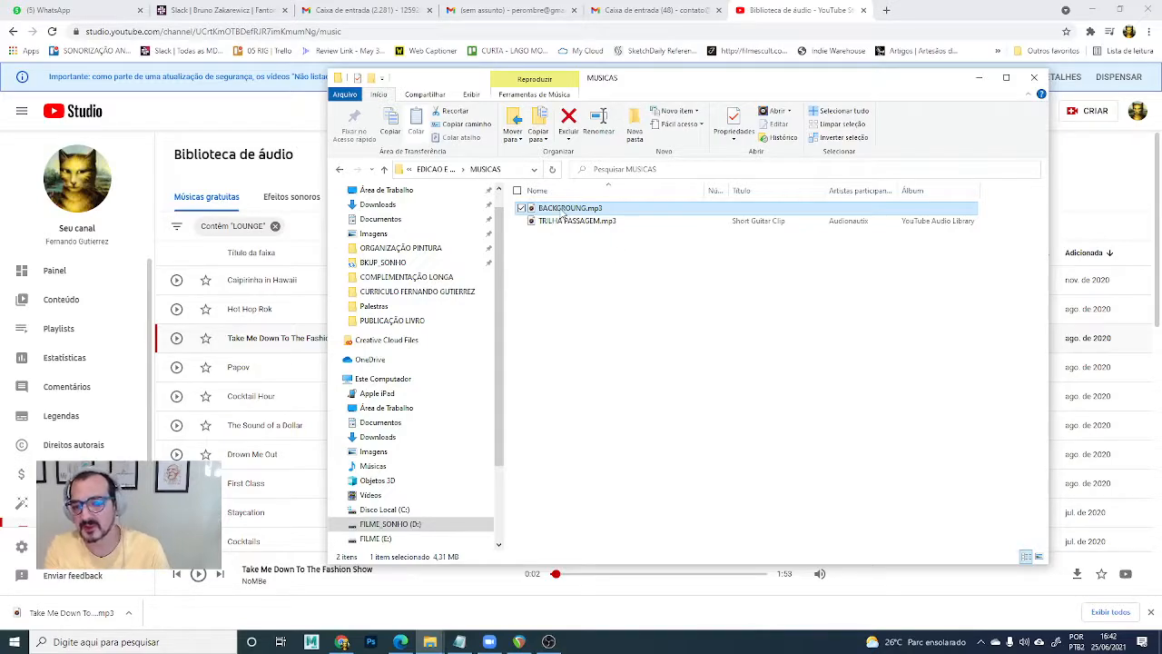
Review the names of the two music files in the MUSICAS folder, including TRILHA PASSAGEM.mp3.
left_click(564, 223)
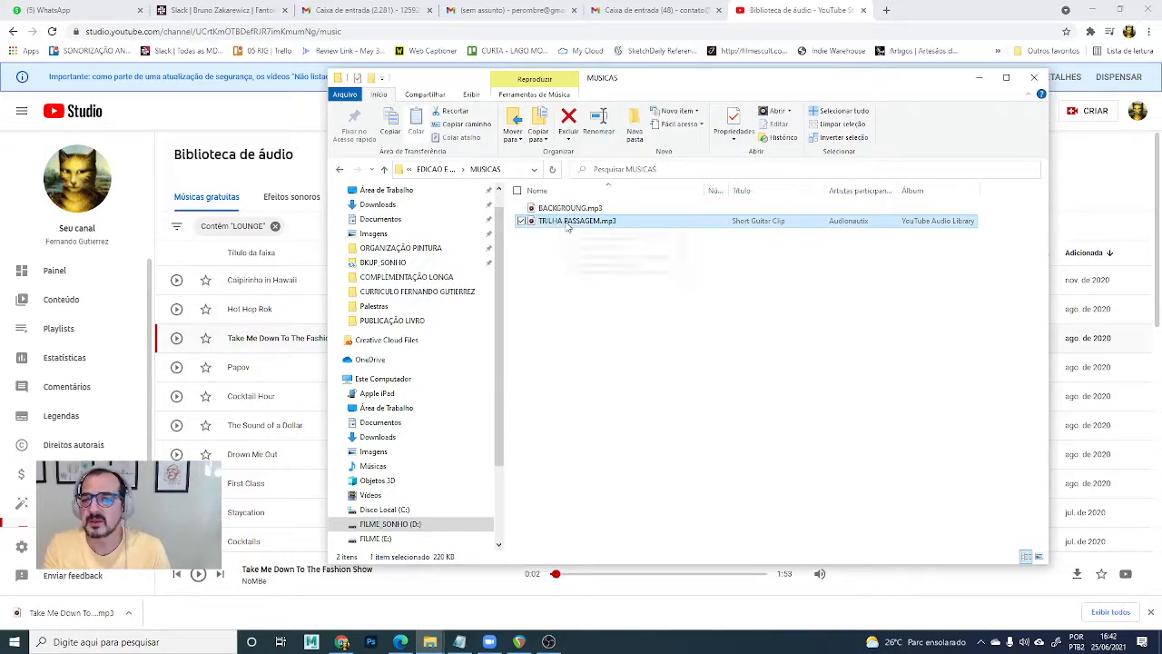
left_click(570, 222)
left_click(599, 222)
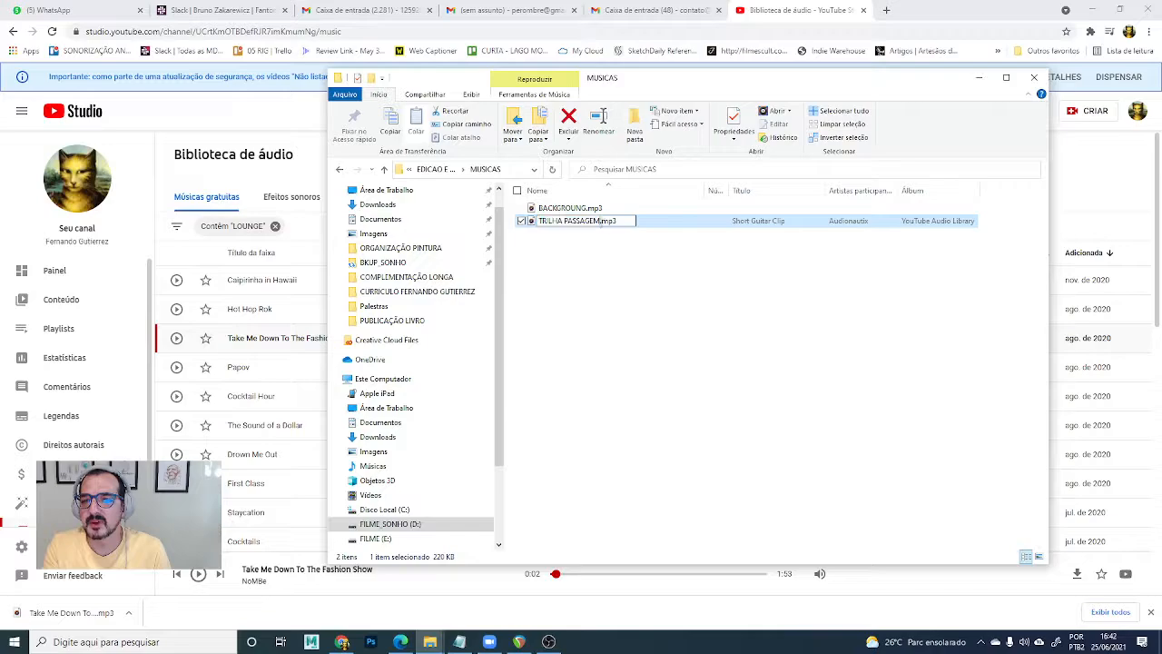
left_click_drag(601, 221, 537, 222)
left_click(577, 270)
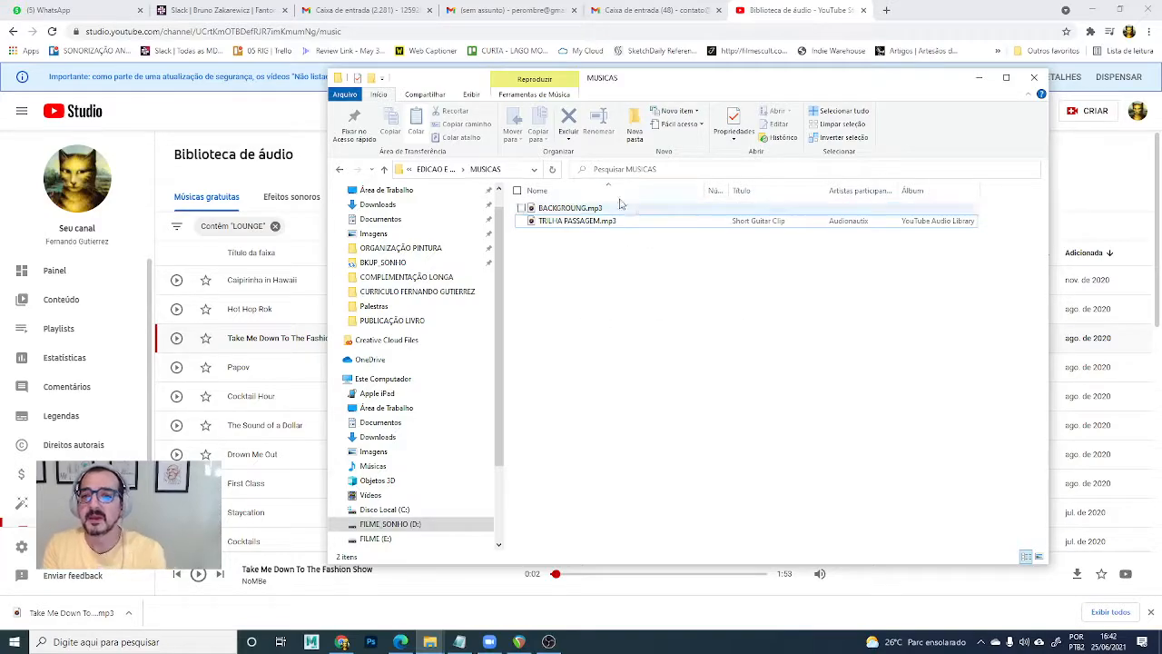
left_click_drag(626, 295, 555, 209)
left_click(667, 313)
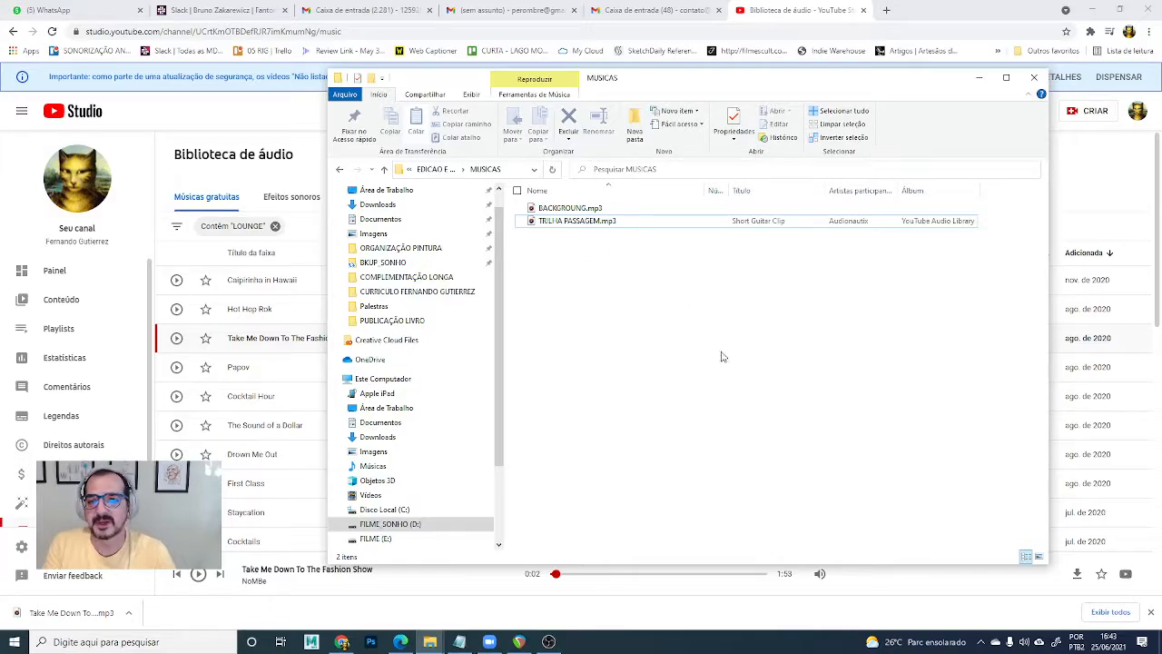
left_click_drag(770, 90, 646, 80)
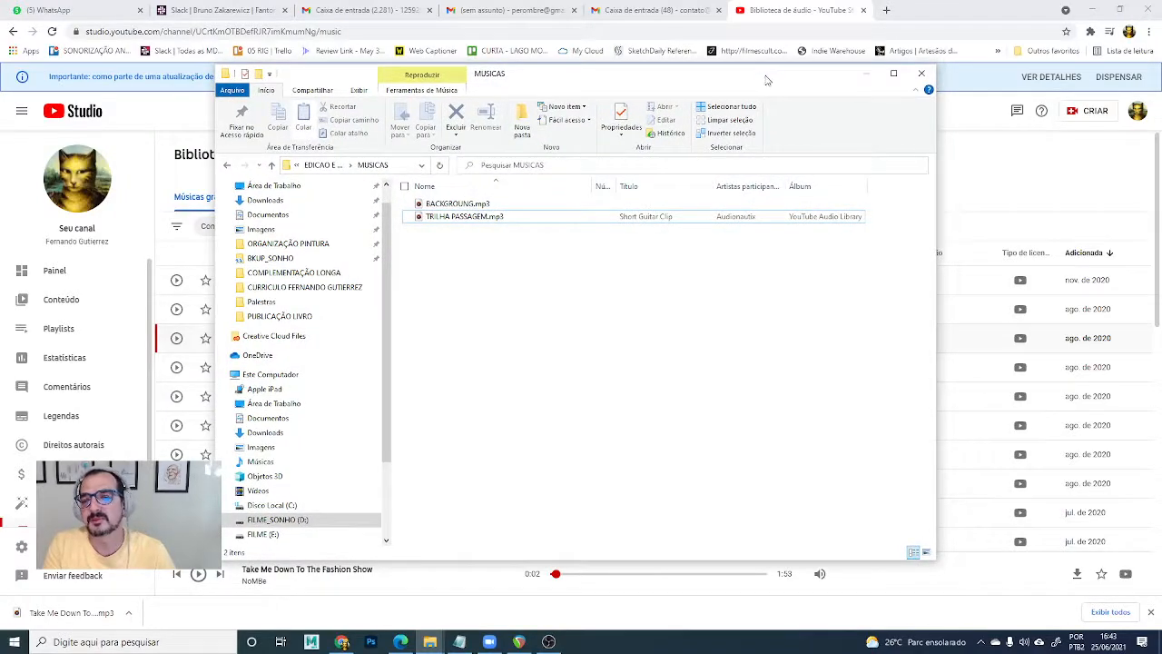
left_click_drag(767, 79, 774, 79)
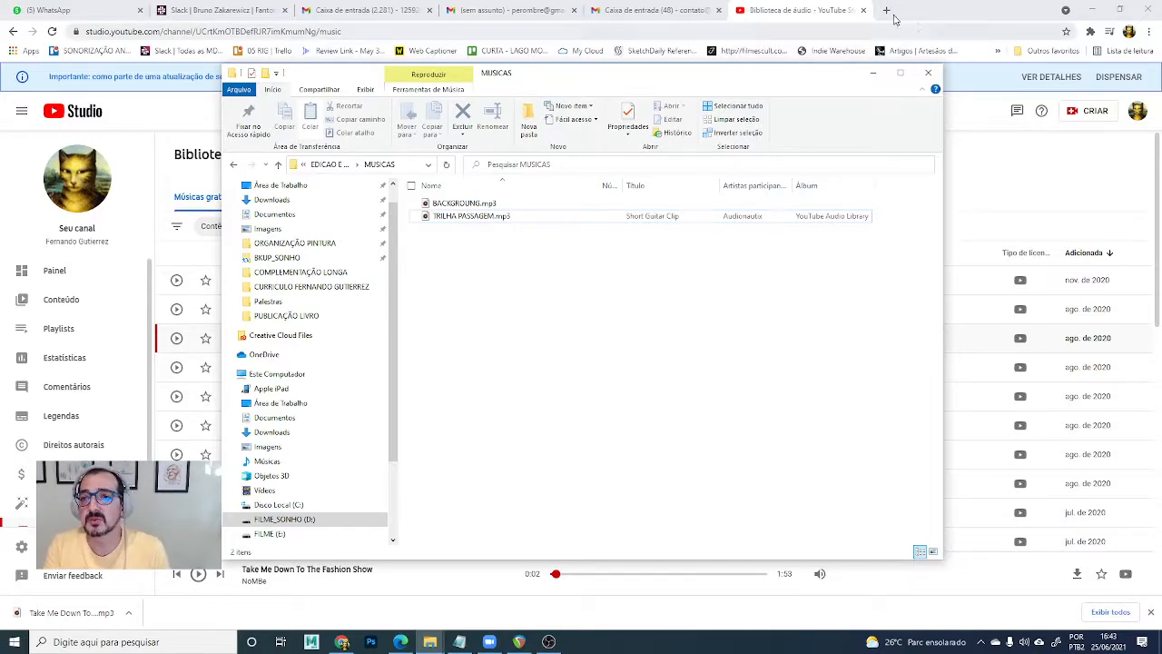
Switch to the browser, search Google for YOUTUBE AUDIOLIBRARY in a new tab, and open the Youtube Audio Library result.
left_click(825, 30)
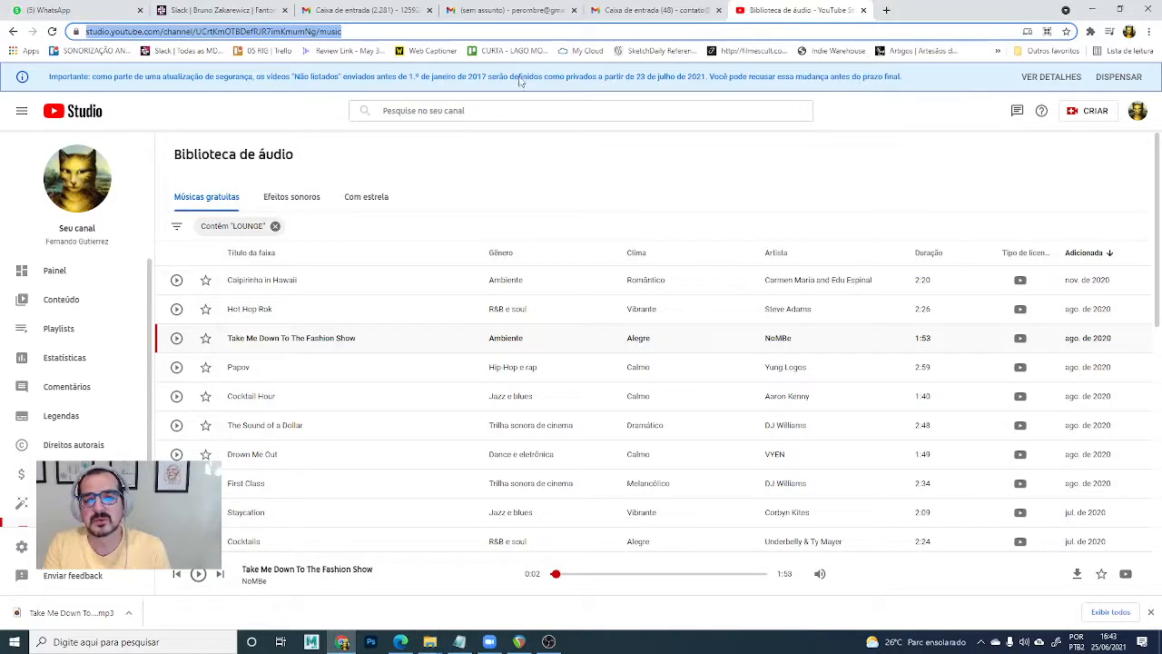
left_click(887, 10)
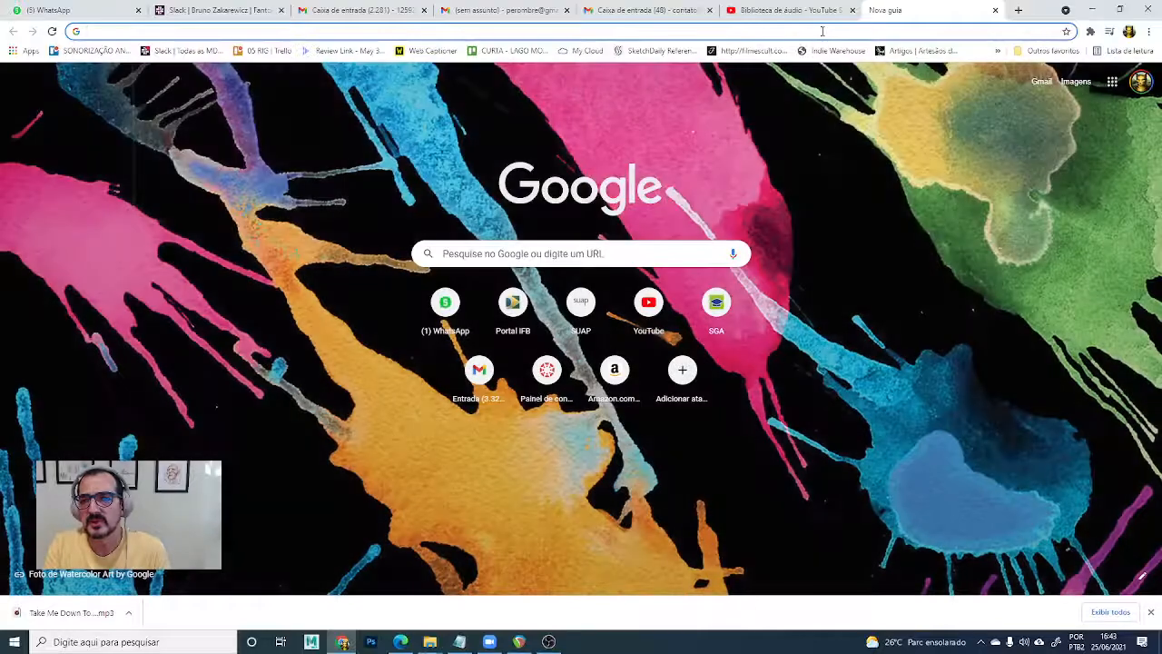
left_click(822, 31)
type("YOUTUBE")
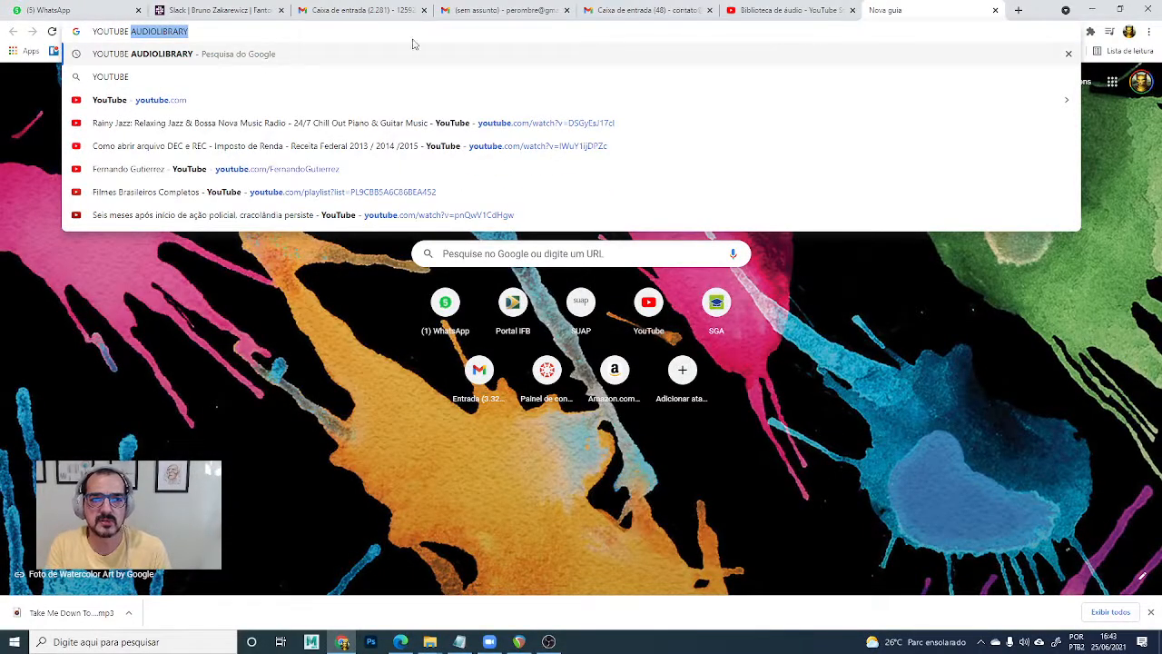
left_click(277, 56)
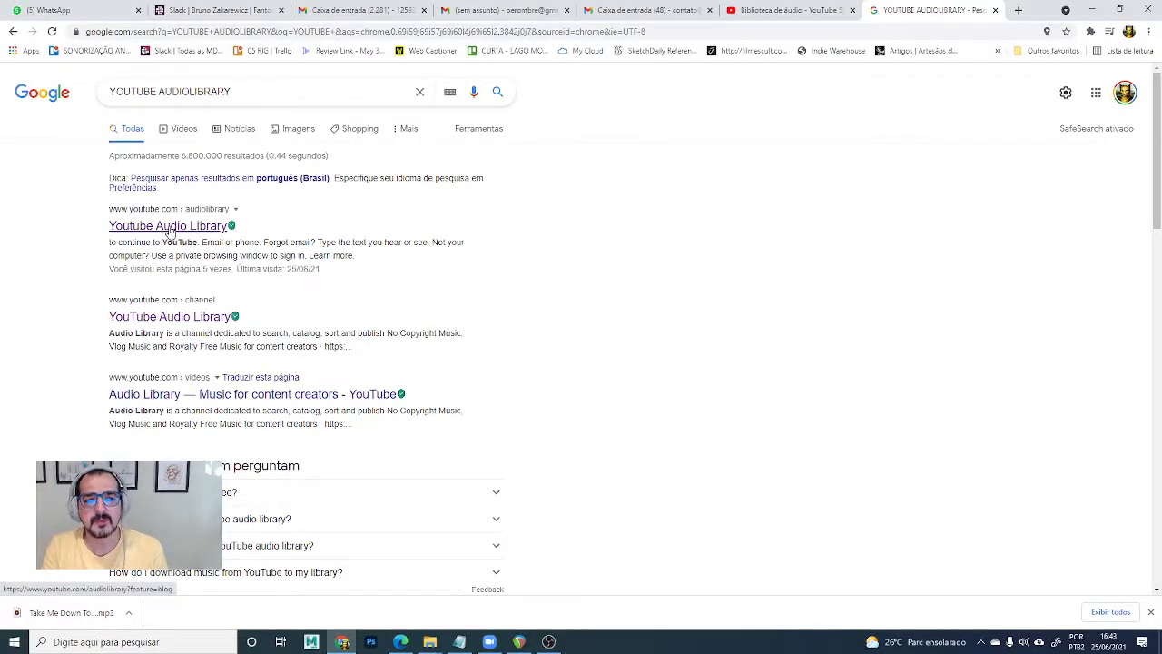
left_click(168, 228)
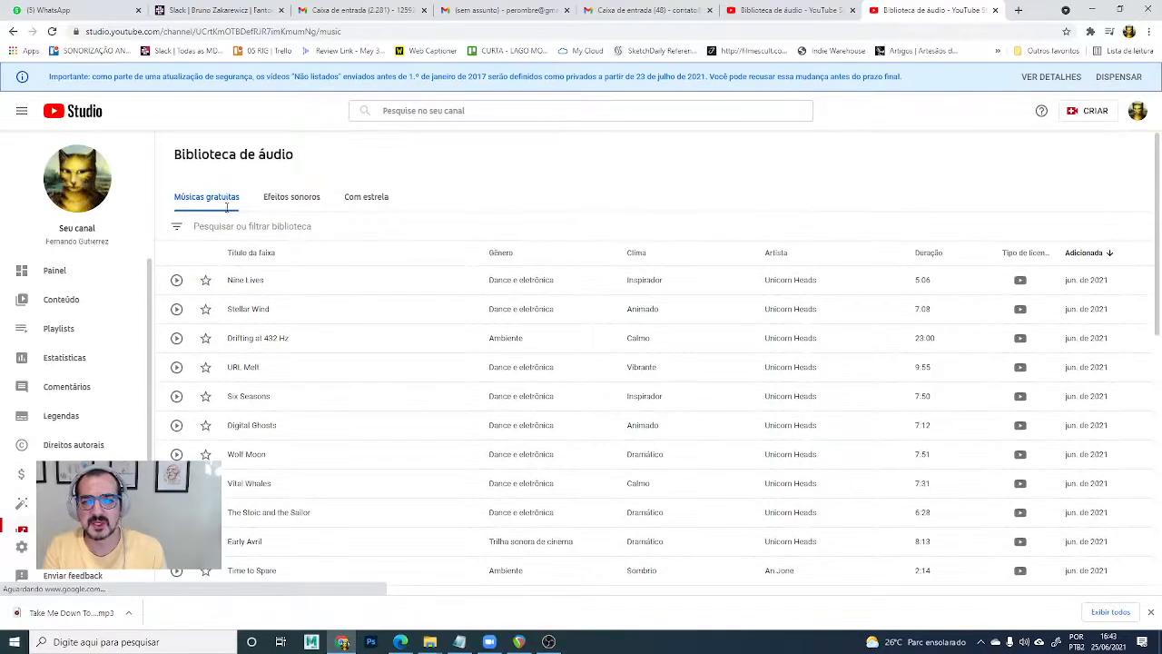
Examine the filter criteria available for the free music and the list of genres offered under Gênero.
left_click(269, 229)
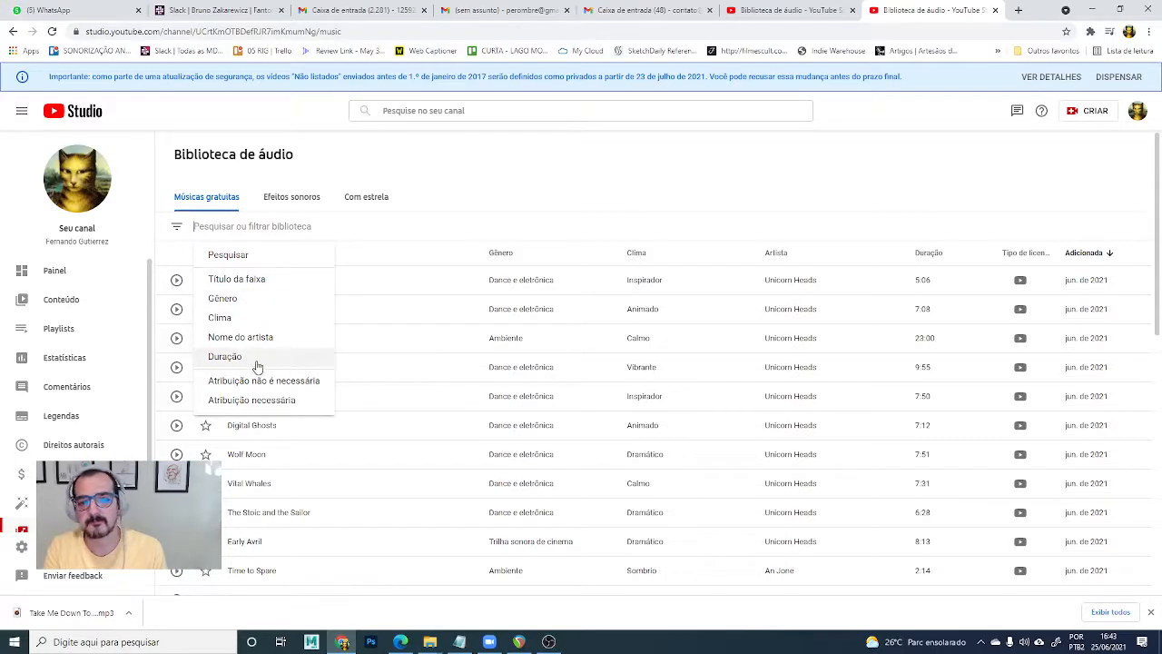
left_click(234, 302)
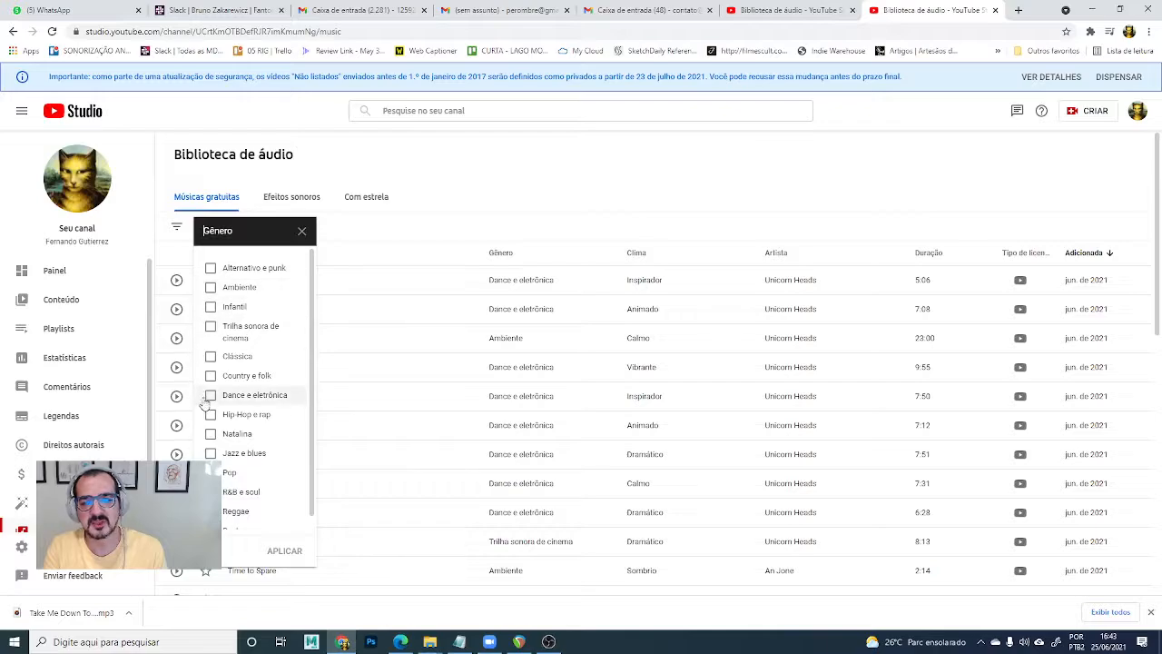
left_click(586, 178)
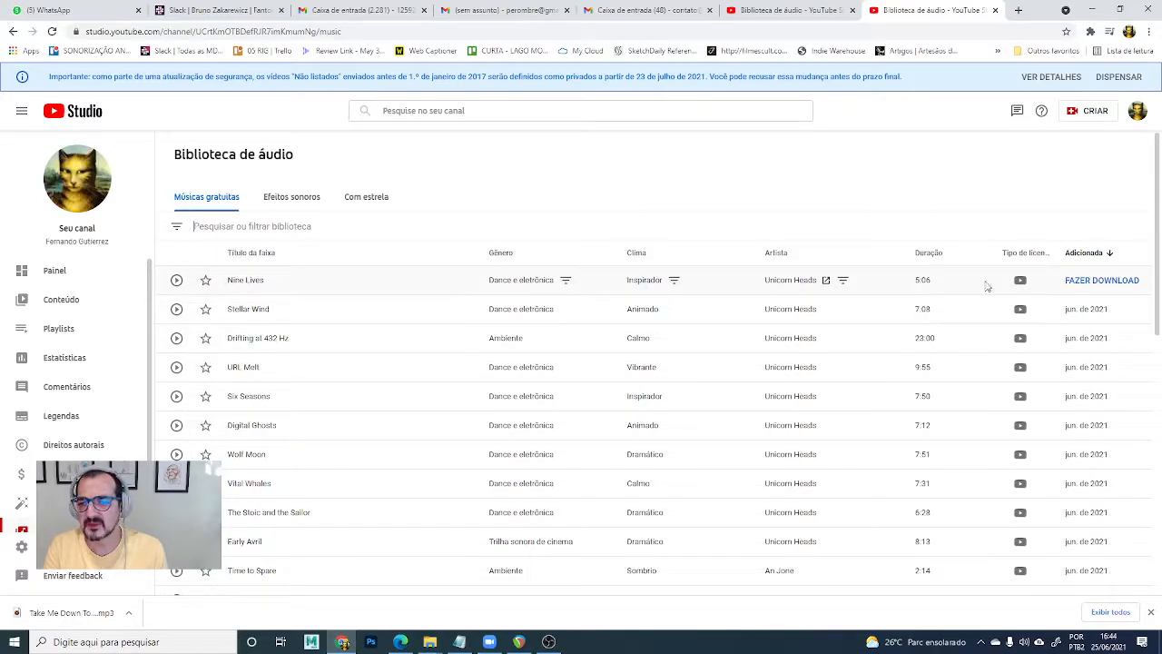
Filter the free music in the audio library by the search term LOUNGE.
left_click(225, 225)
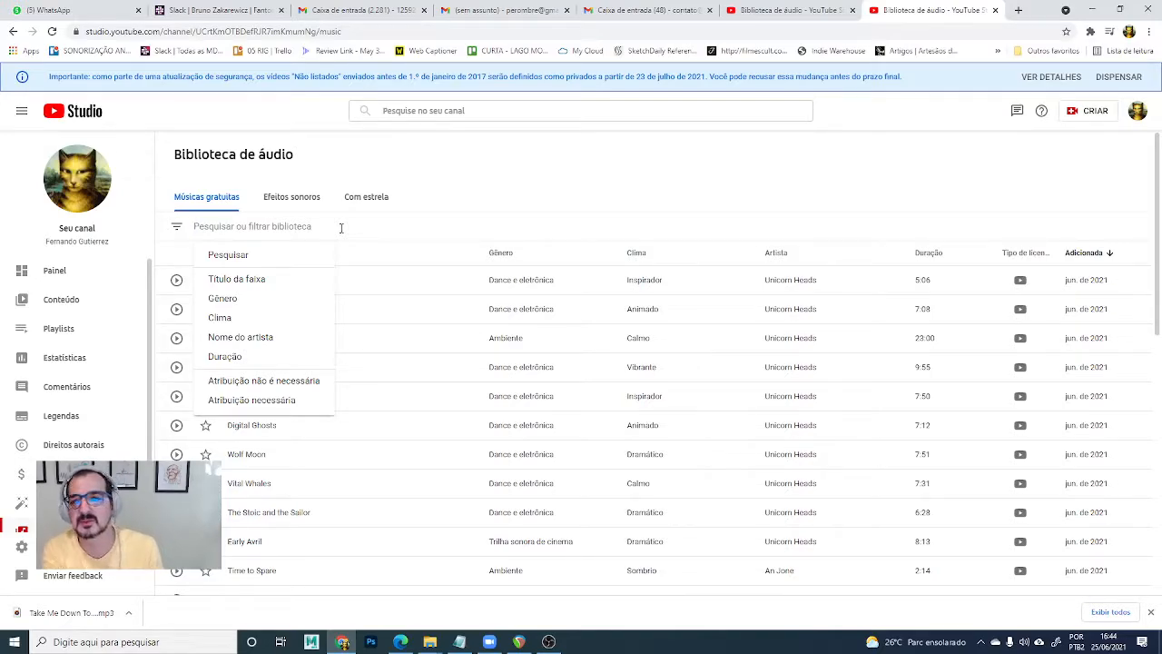
key("Caps_Lock")
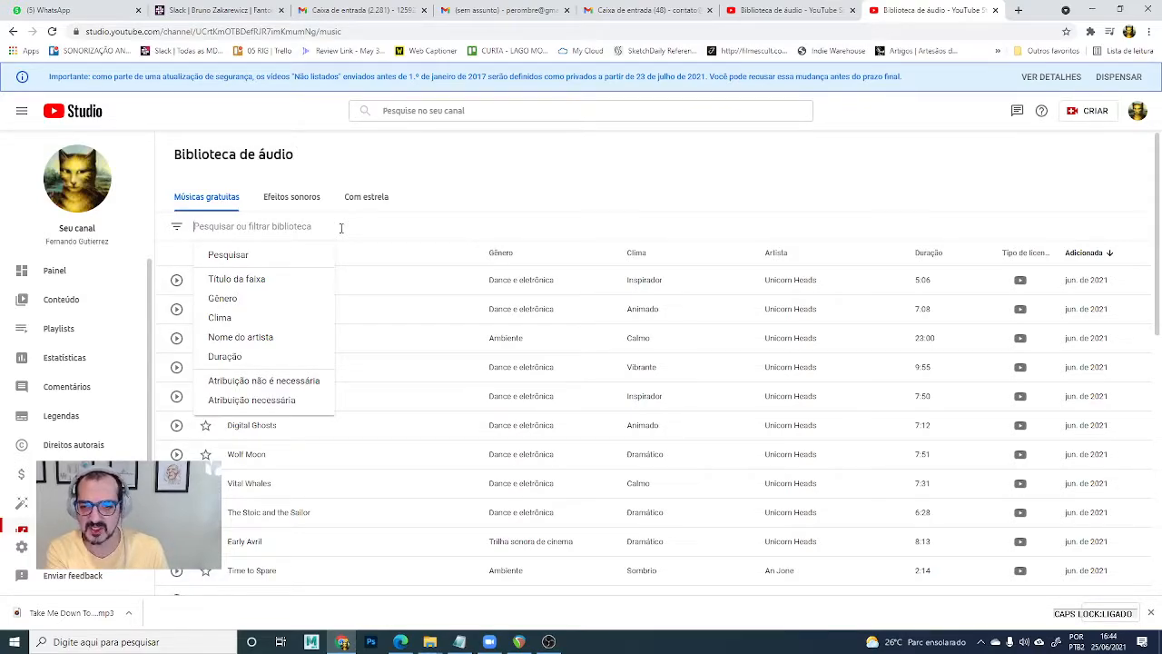
type("LOU")
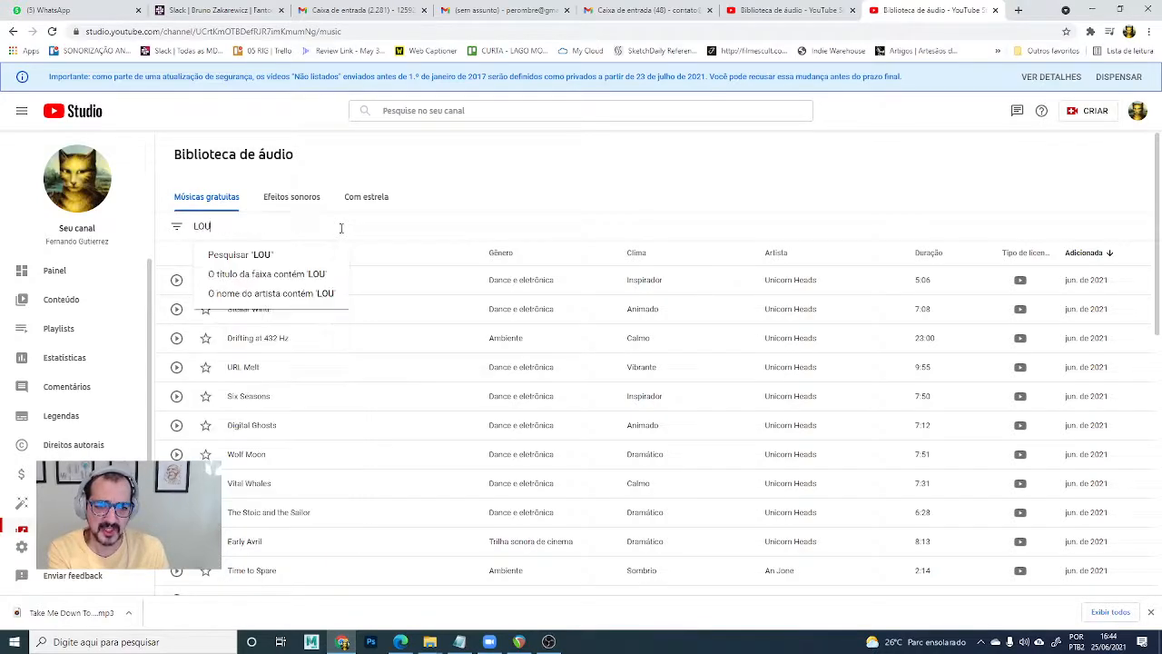
type("NGE")
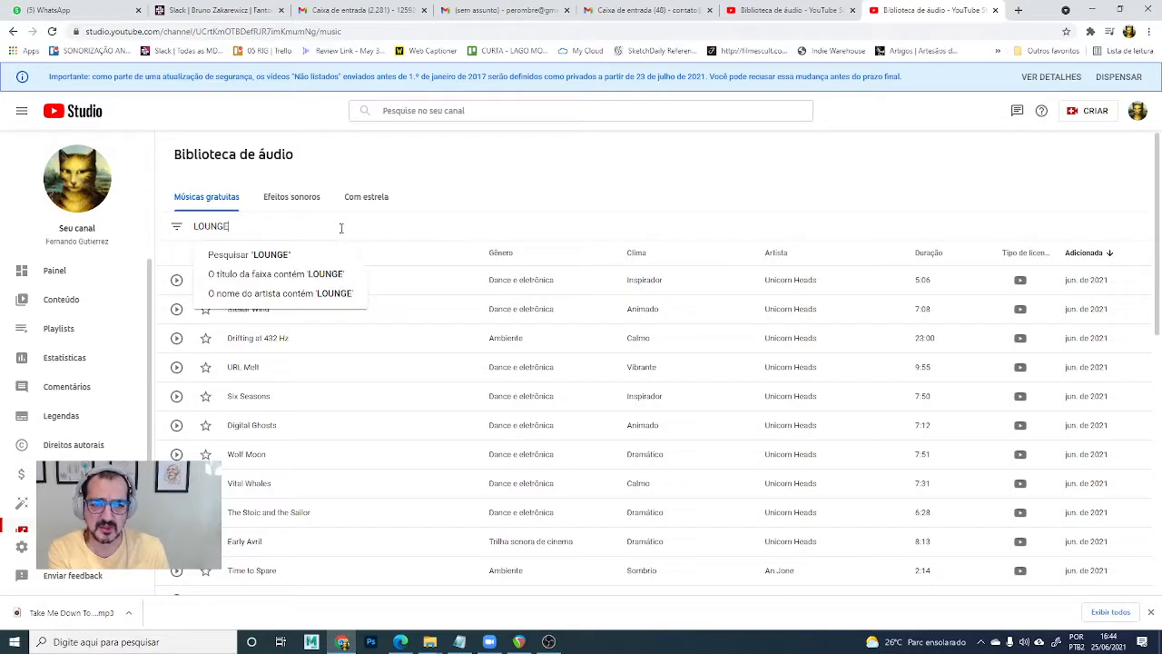
key("Return")
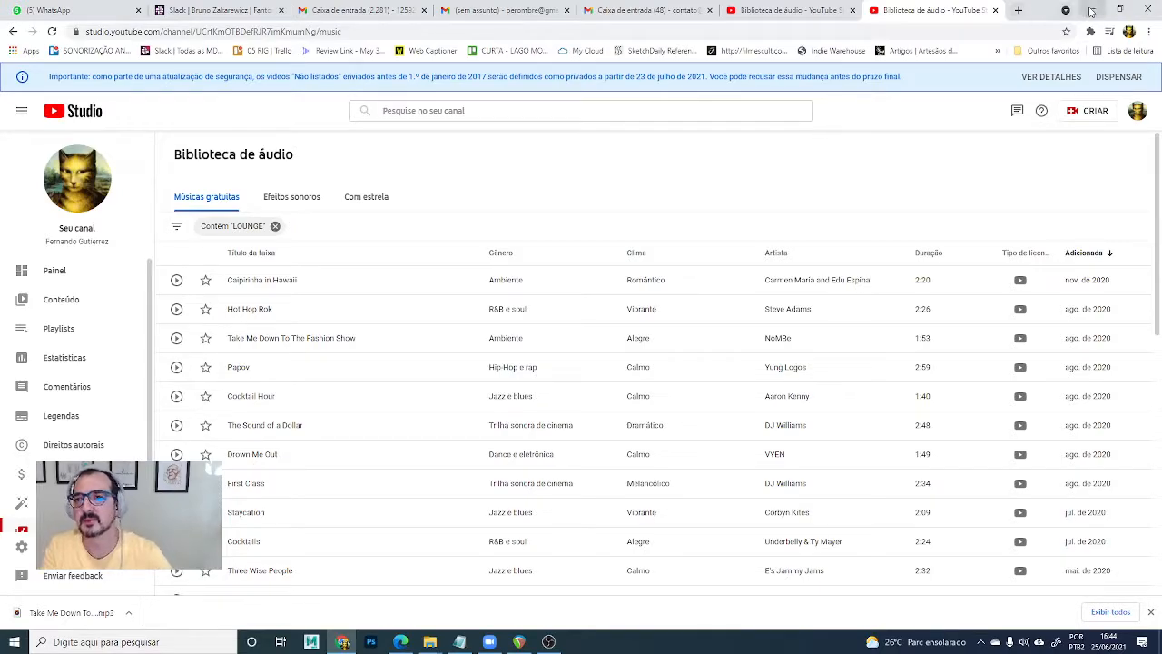
Search Google for REAPER in a new tab and open the reaper.fm website.
left_click(1017, 10)
type("R")
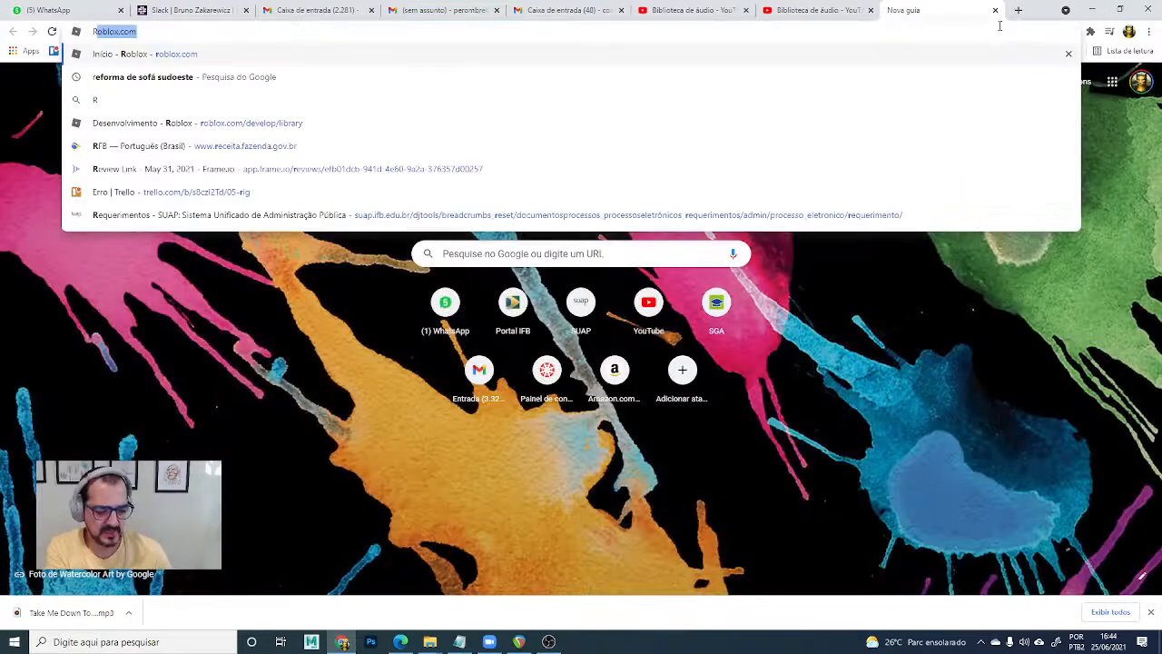
type("EAPER")
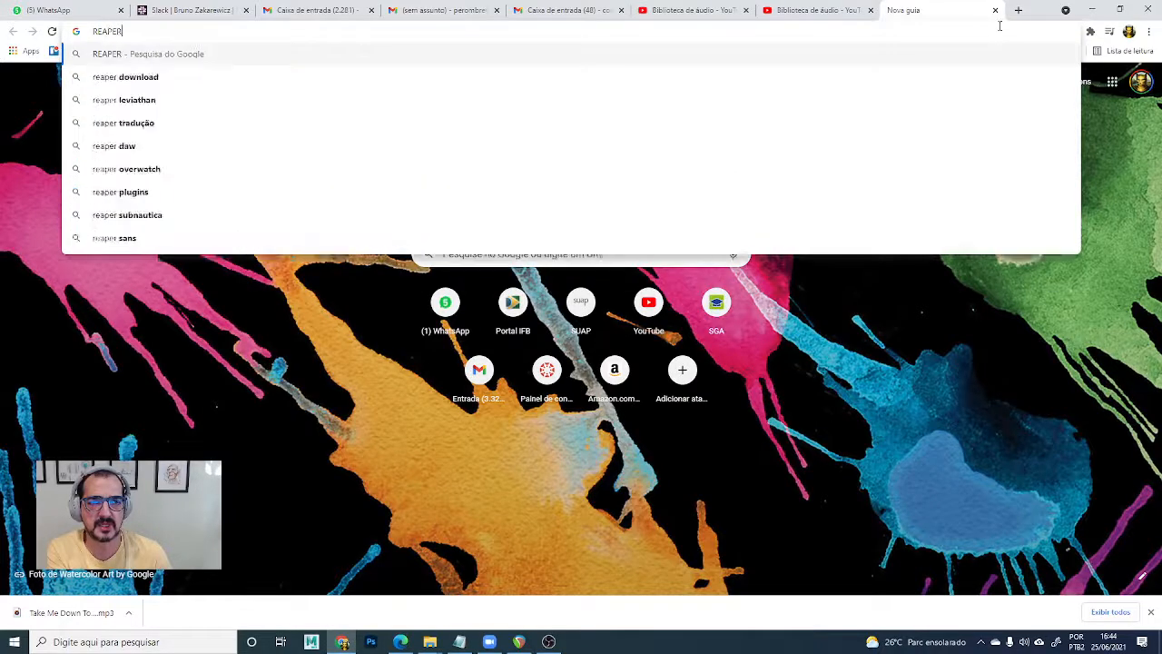
key("Return")
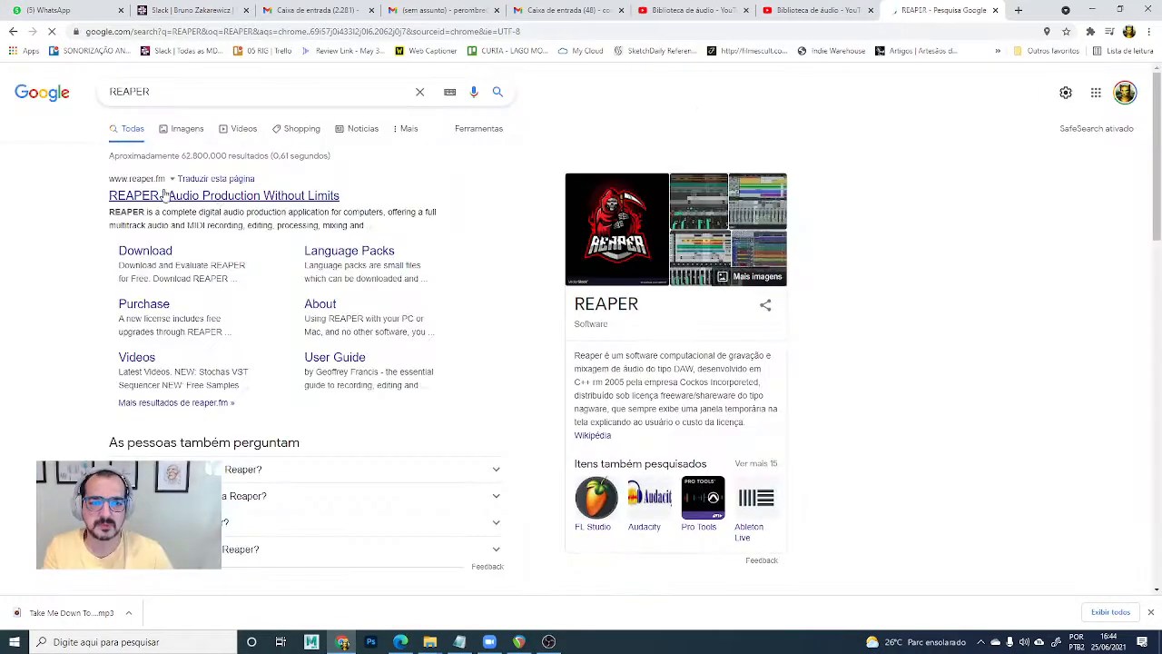
left_click(188, 201)
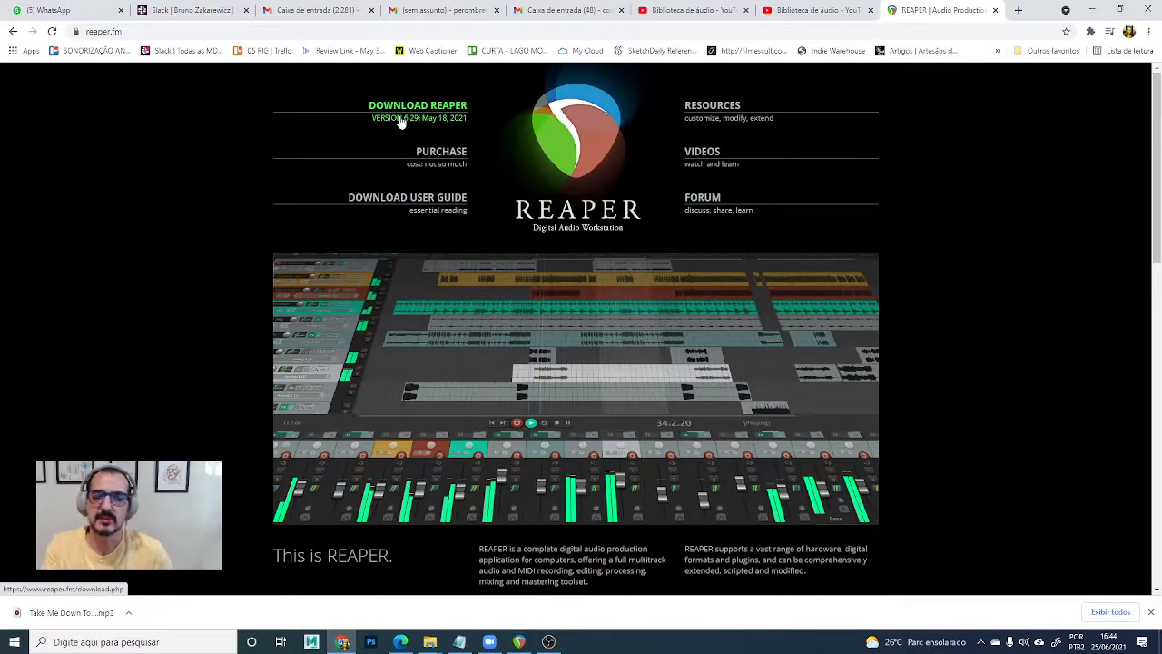
Switch to REAPER and import podcast sonoro.ogg from the EDICAO E MIXAGEM DE SOM folder inside IFB on FILME_SONHO (D:).
left_click(1092, 9)
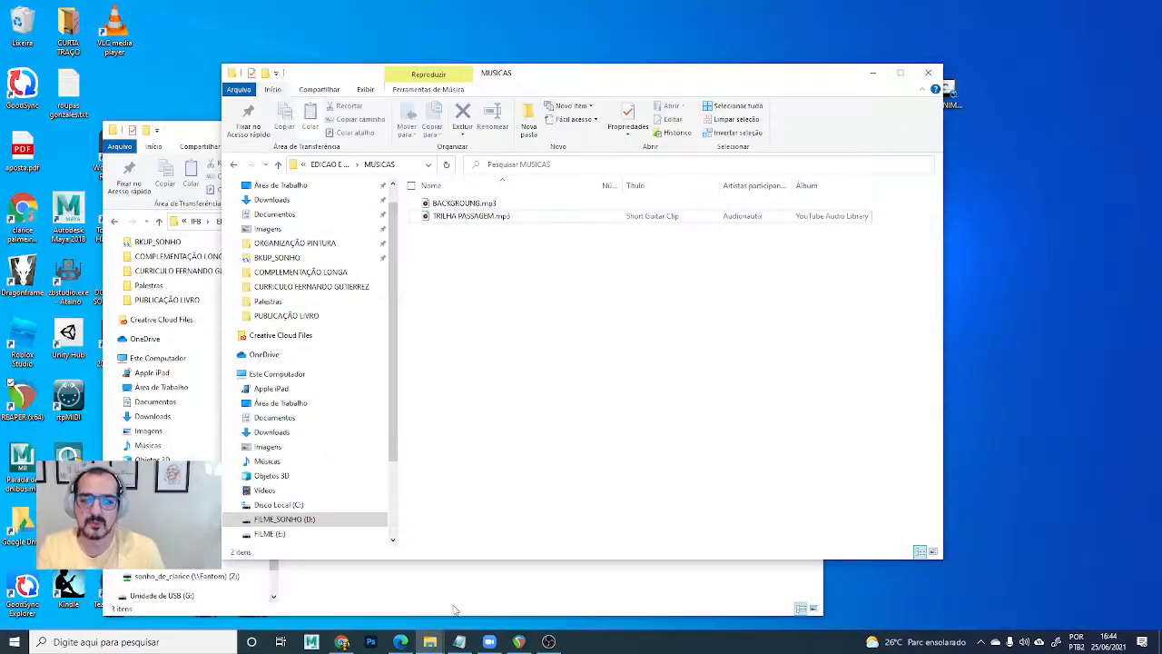
left_click(519, 641)
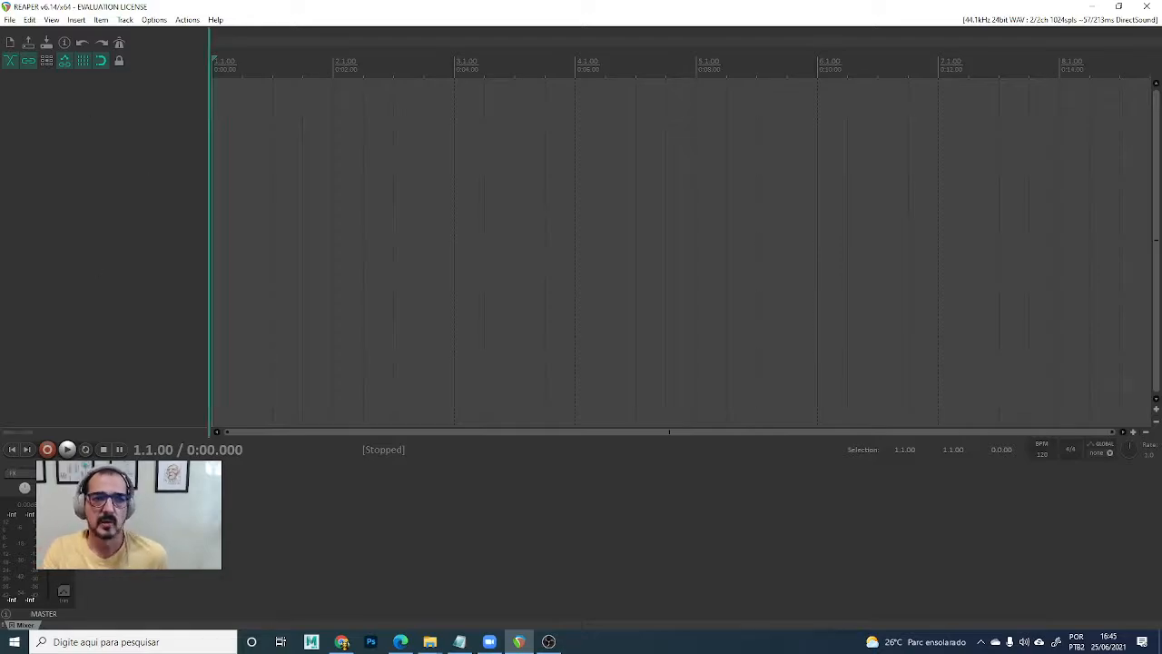
left_click(76, 19)
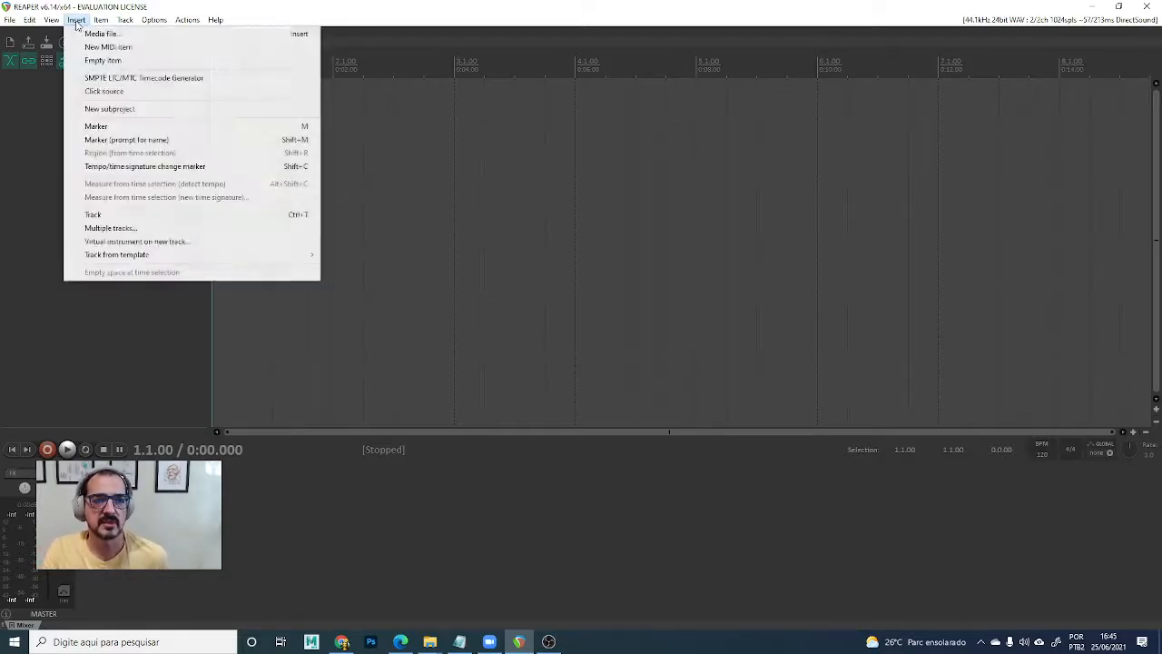
left_click(129, 39)
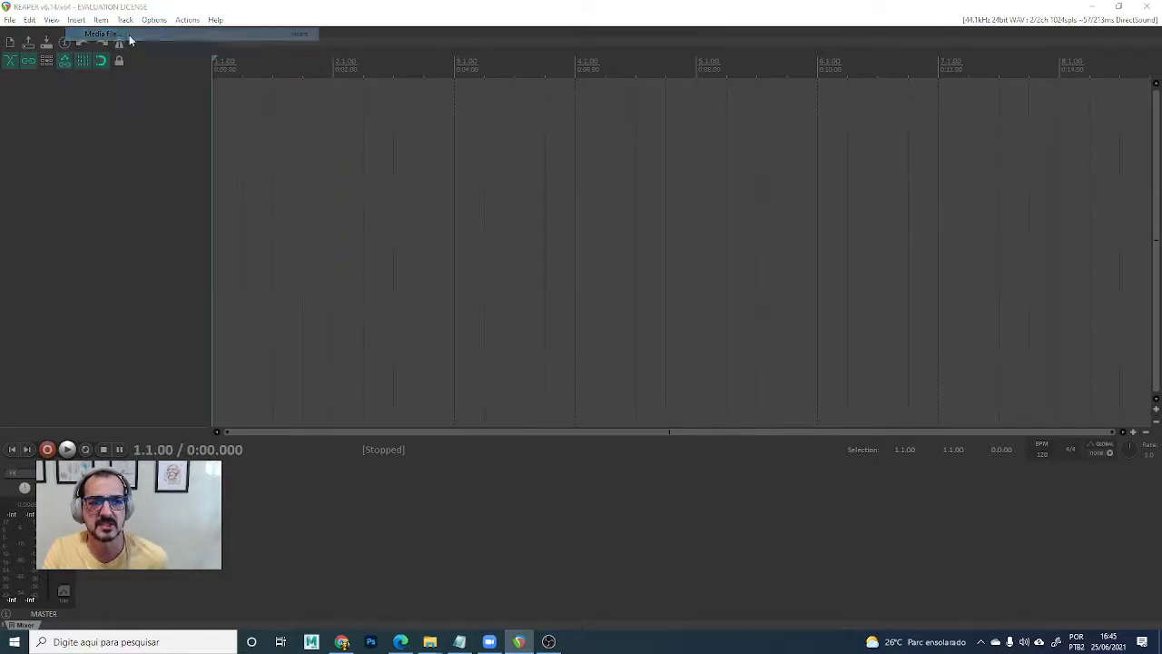
left_click(183, 56)
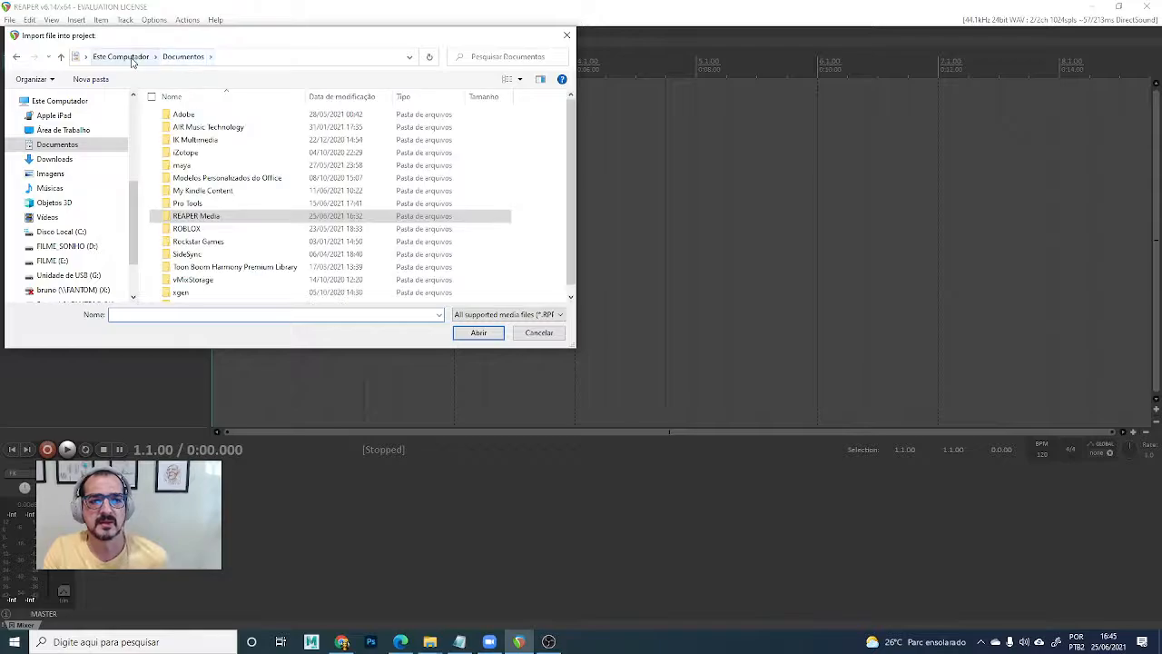
left_click(65, 246)
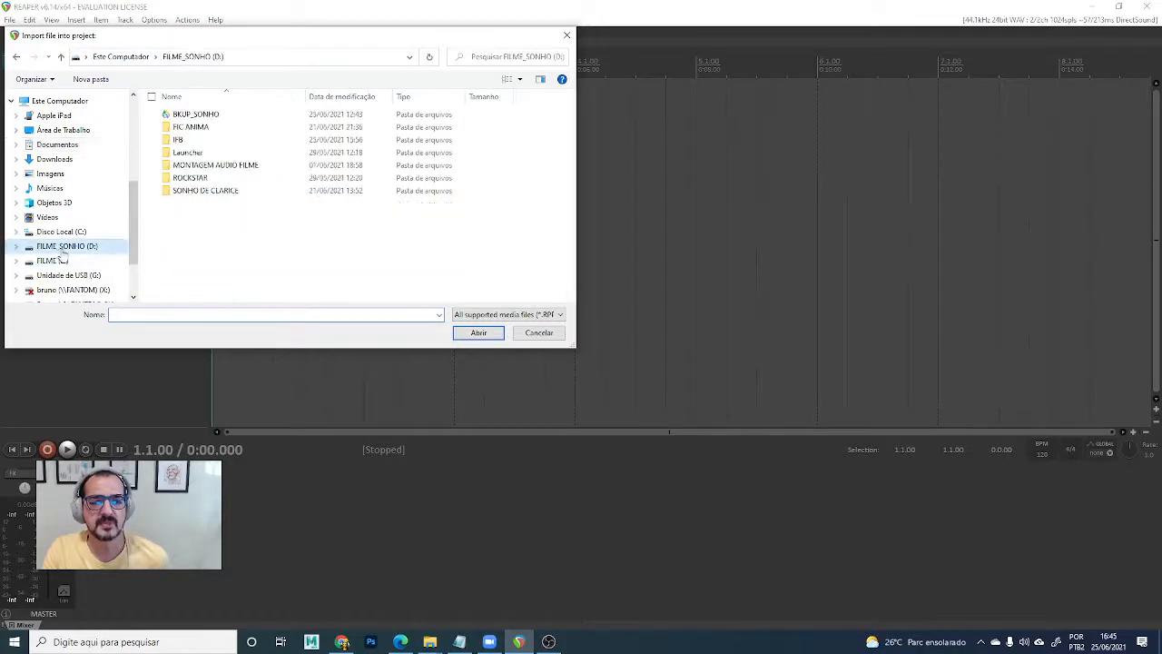
double_click(177, 141)
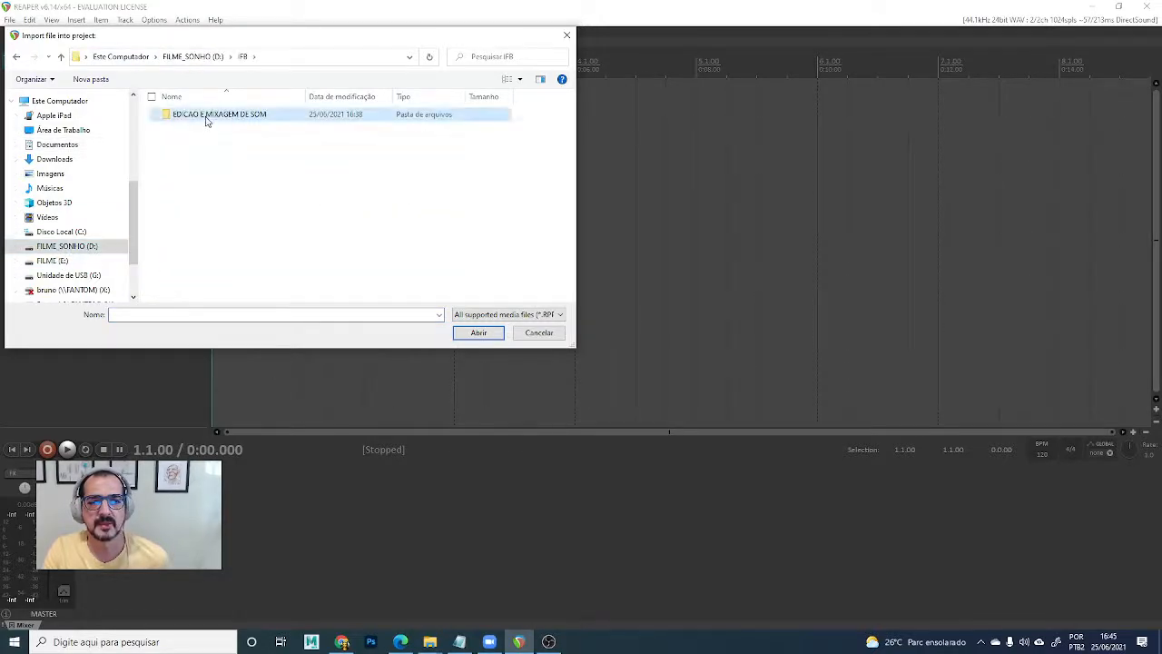
double_click(205, 115)
left_click(196, 128)
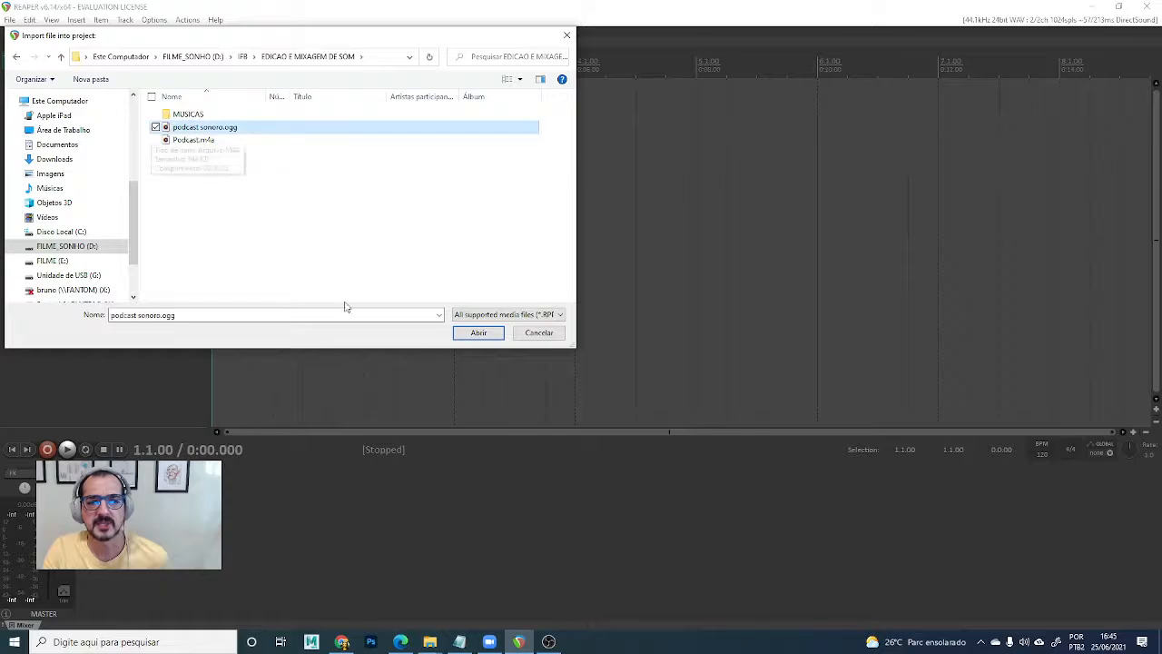
left_click(478, 333)
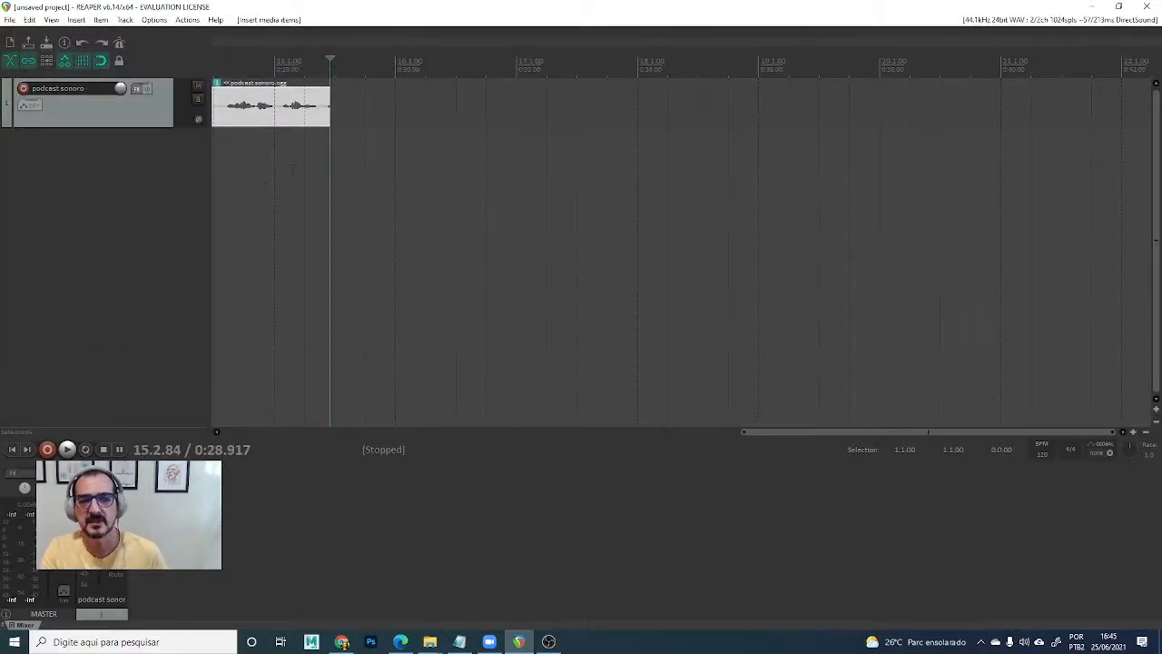
Place the edit cursor at 0:27.000 in the podcast sonoro.ogg clip and clear the track selection.
left_click(244, 119)
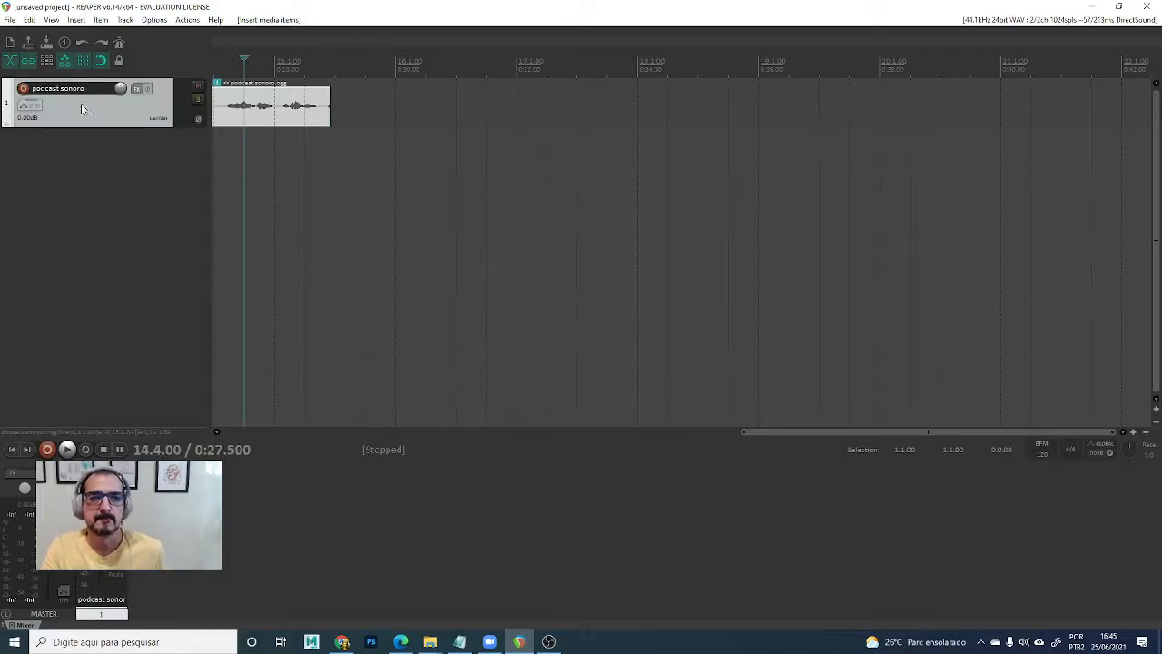
left_click(224, 102)
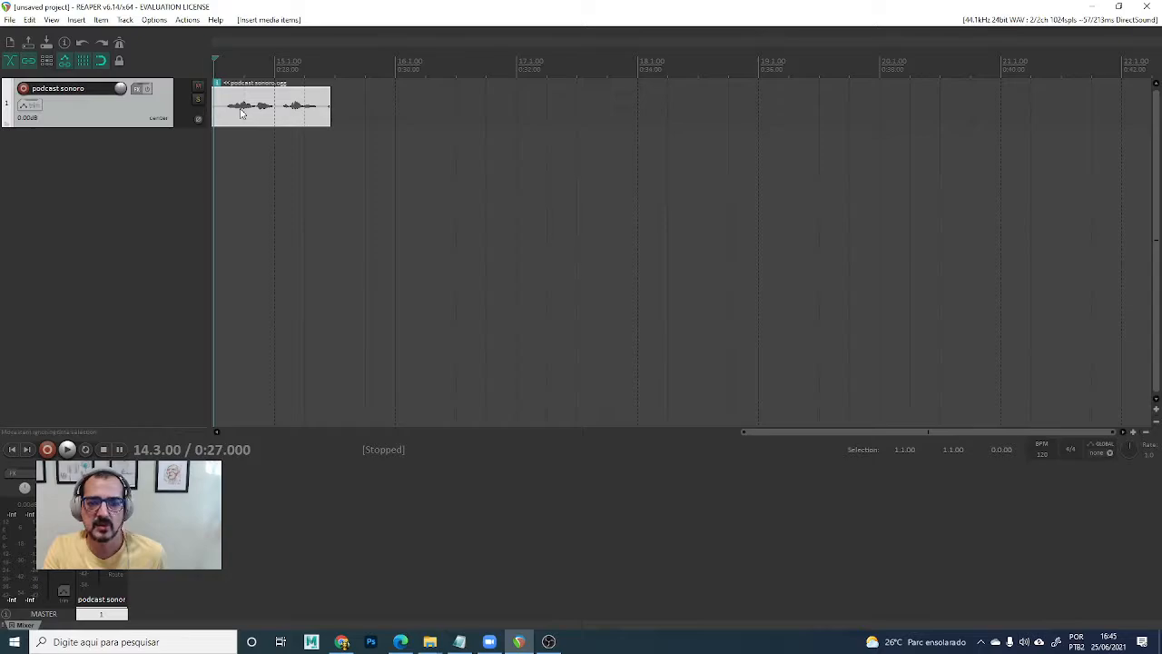
left_click(154, 162)
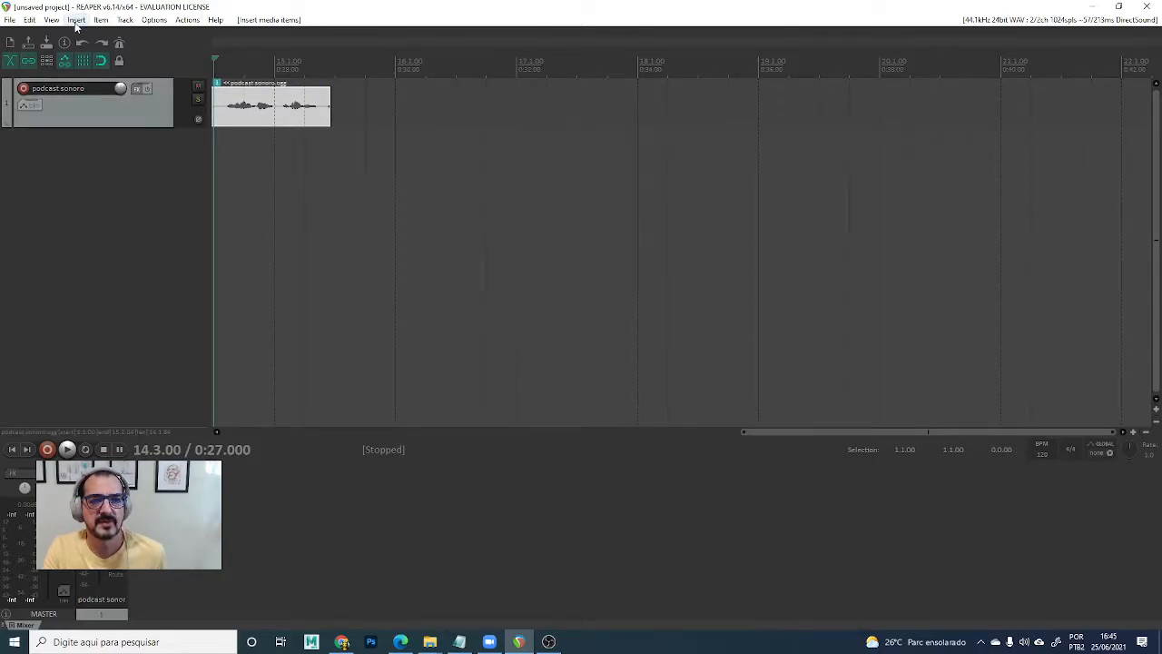
Insert a new track below the podcast sonoro track and name it GRAVADOR CELULAR.
left_click(126, 21)
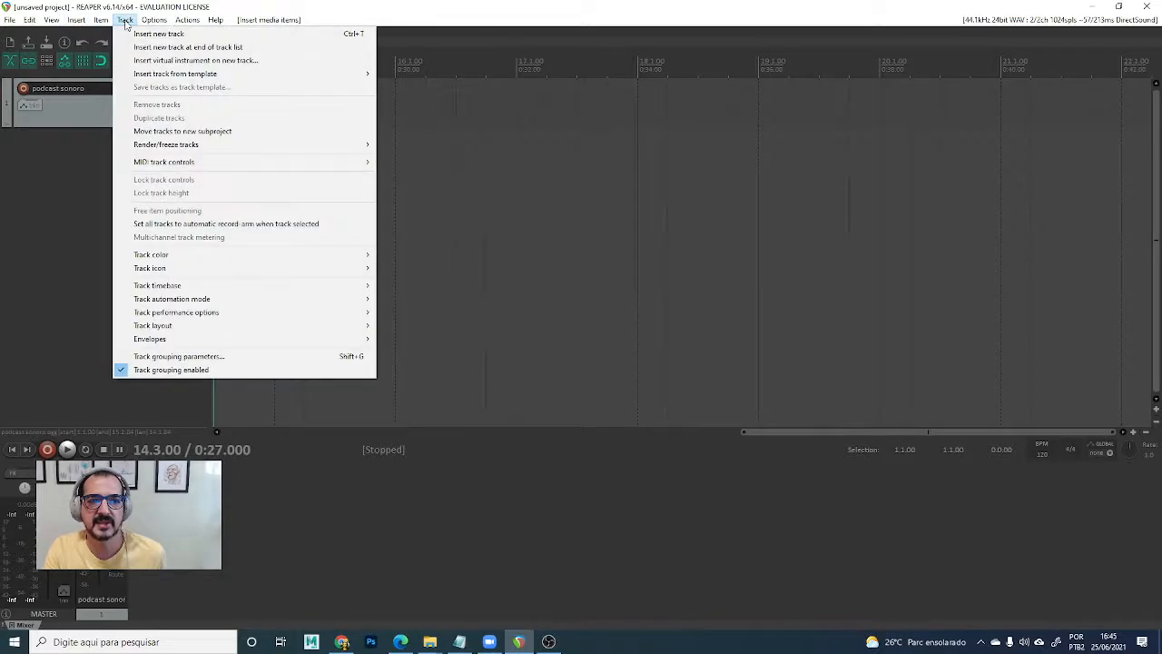
left_click(193, 35)
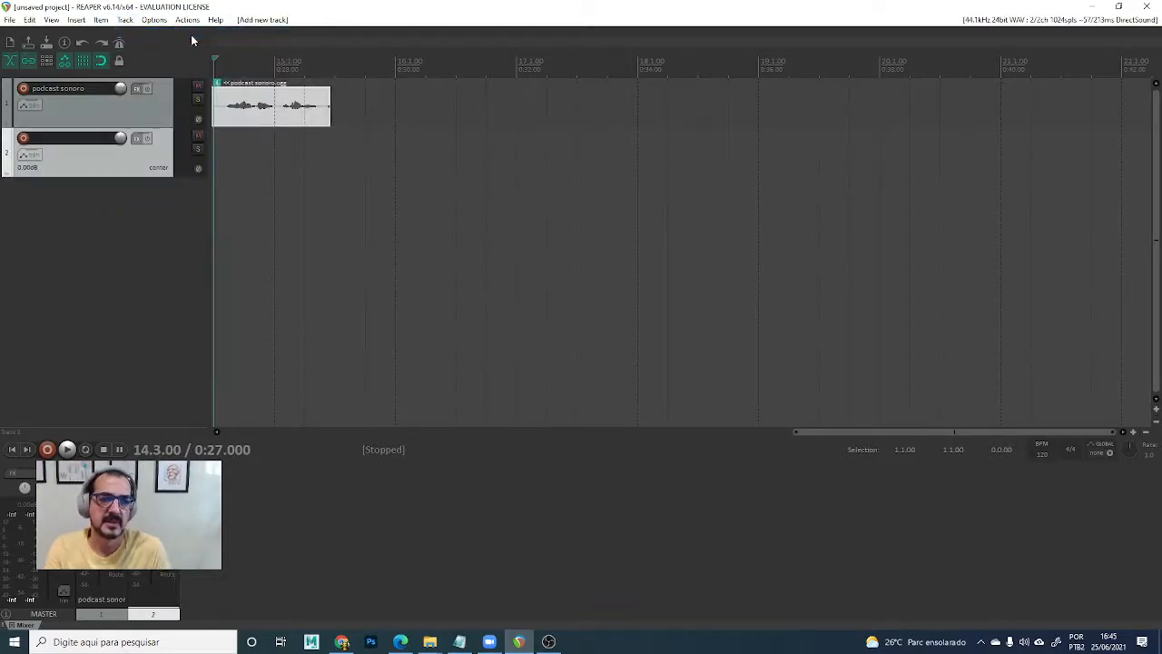
double_click(79, 139)
type("CRAVOR")
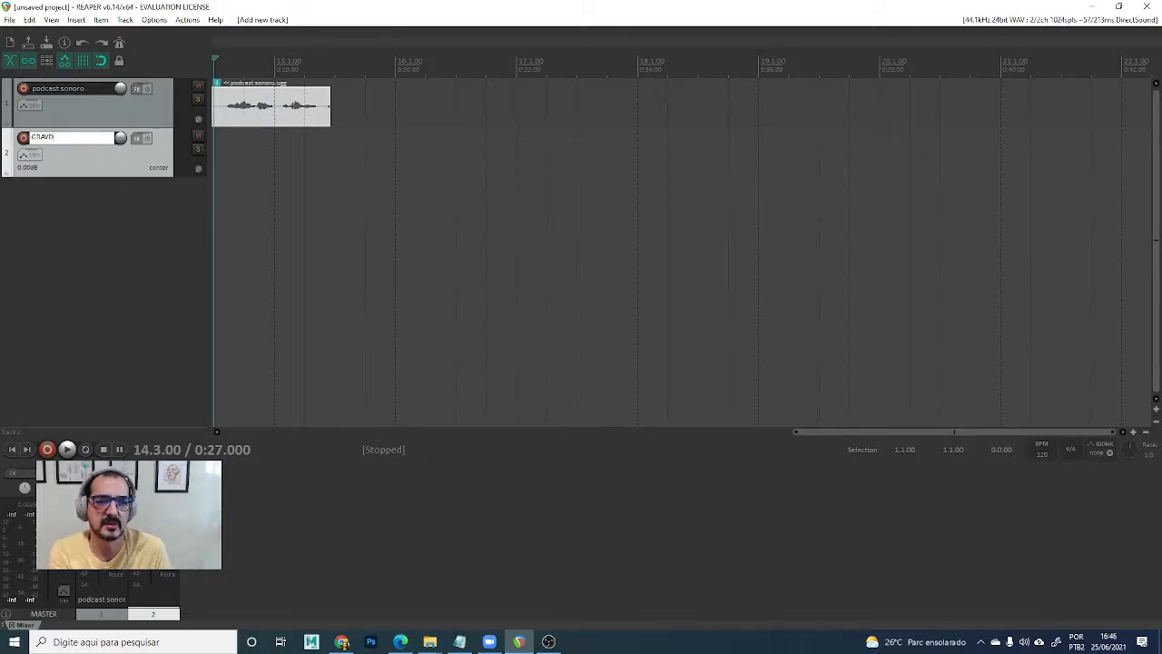
type(" CELUL")
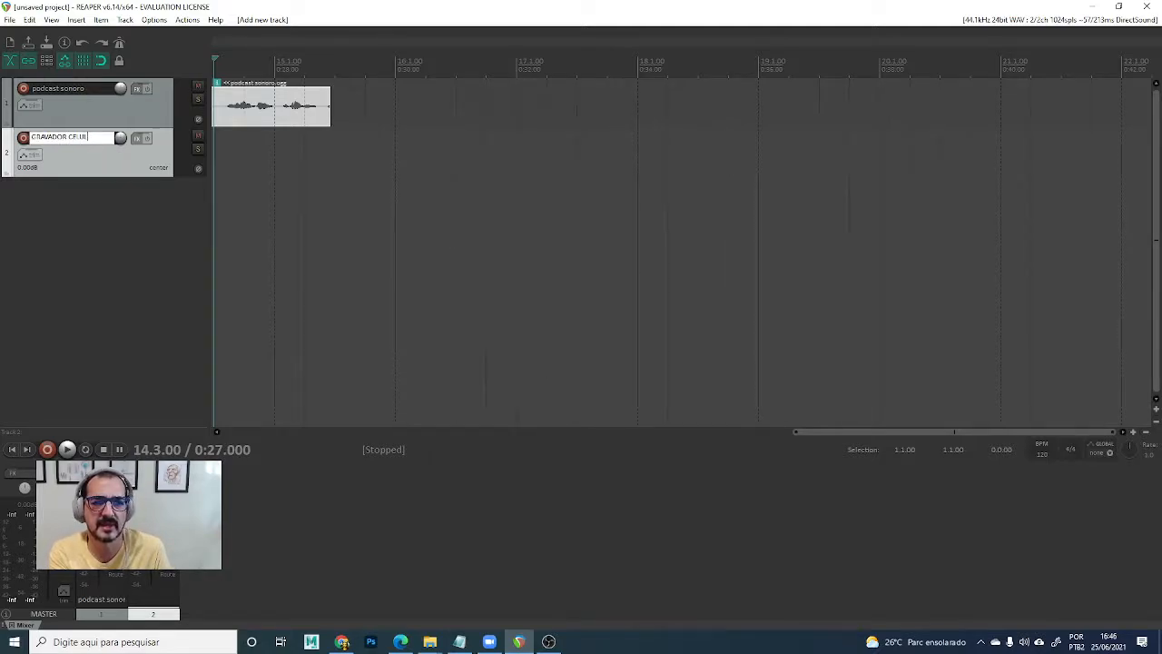
type("AR")
key("Return")
Rename the podcast sonoro track as WHATSAPP.
double_click(82, 91)
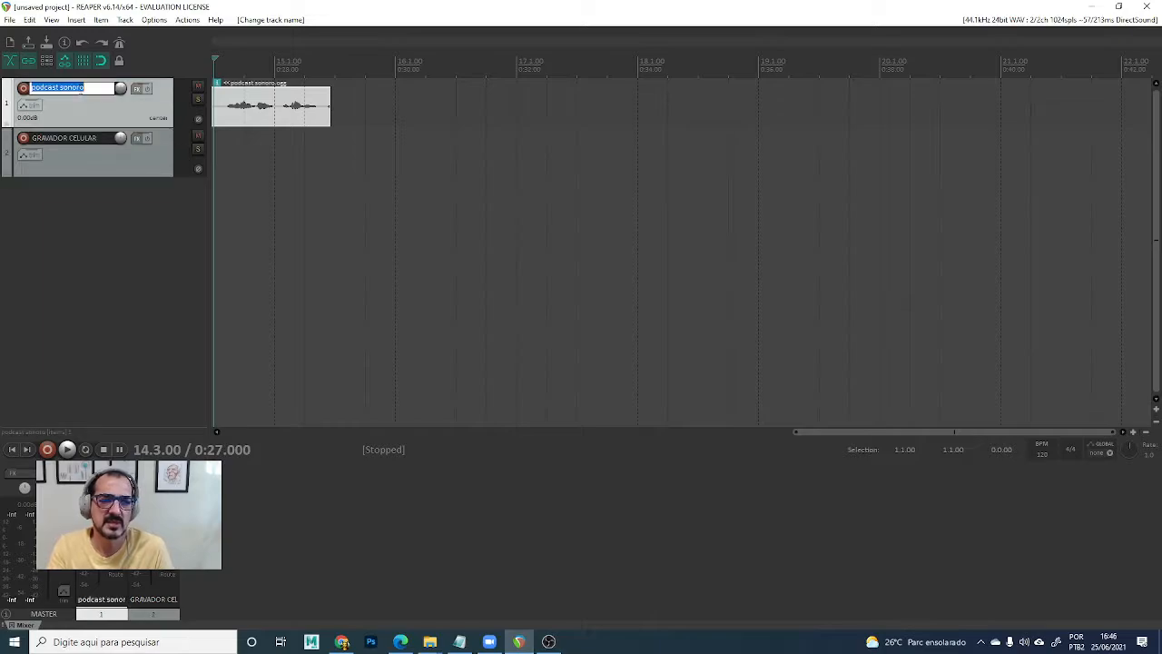
type("WHATSA")
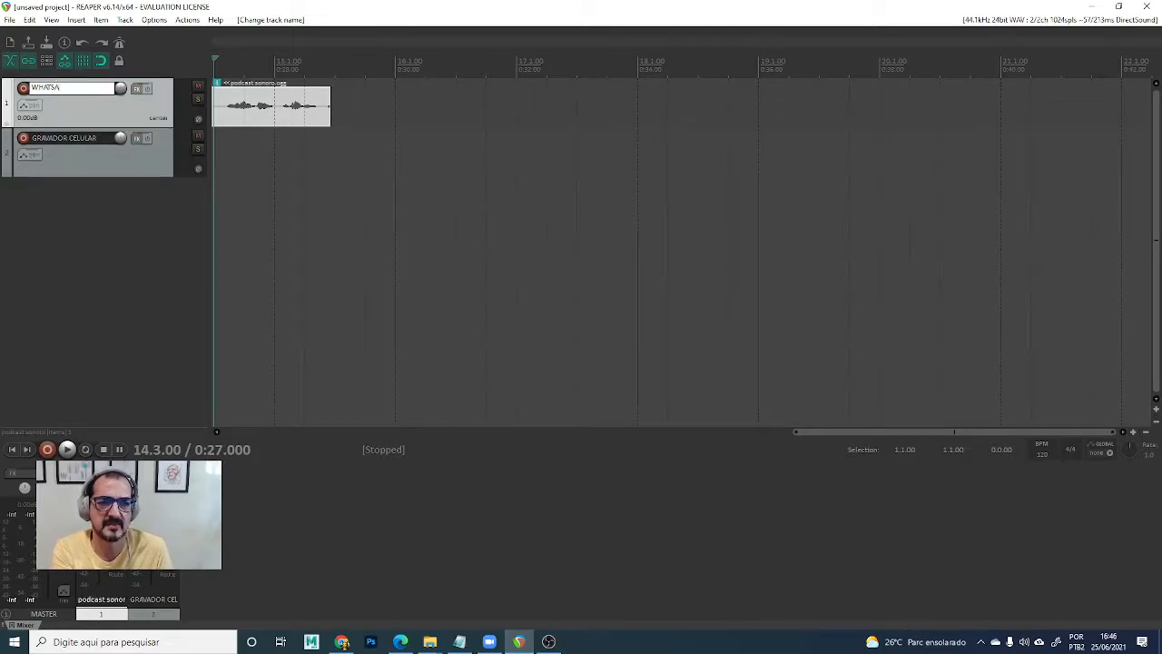
type("PP")
key("Return")
Add Podcast.m4a from the EDICAO E MIXAGEM DE SOM folder to the GRAVADOR CELULAR track, starting at 0:27.000.
left_click(88, 159)
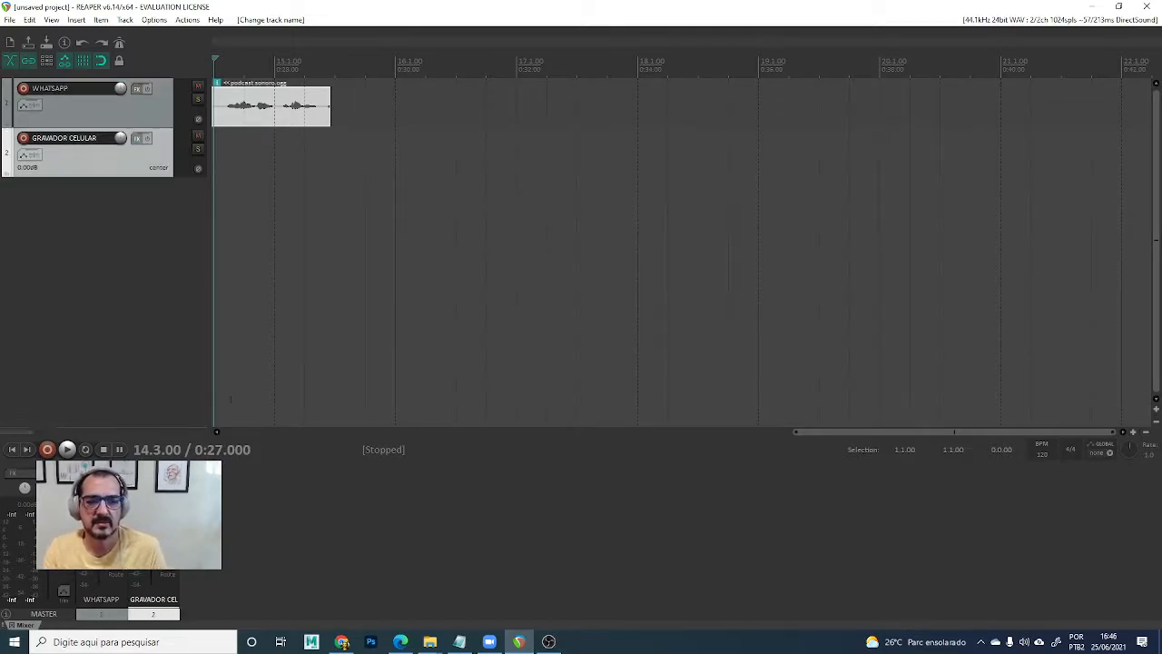
left_click(431, 643)
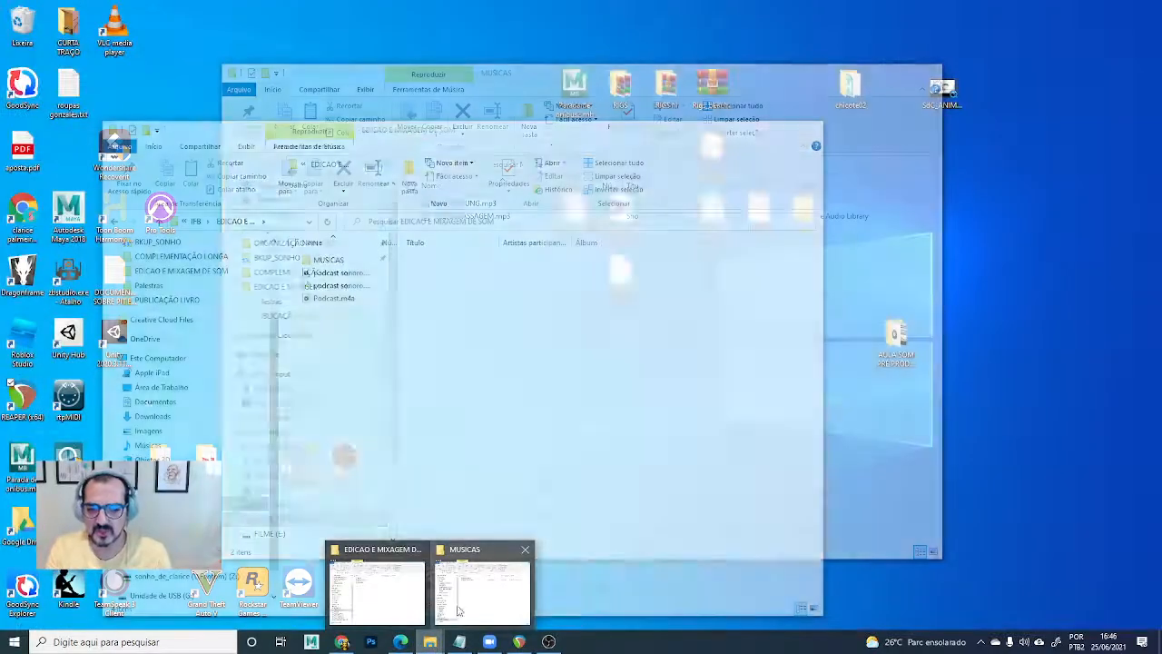
left_click(458, 610)
left_click(336, 165)
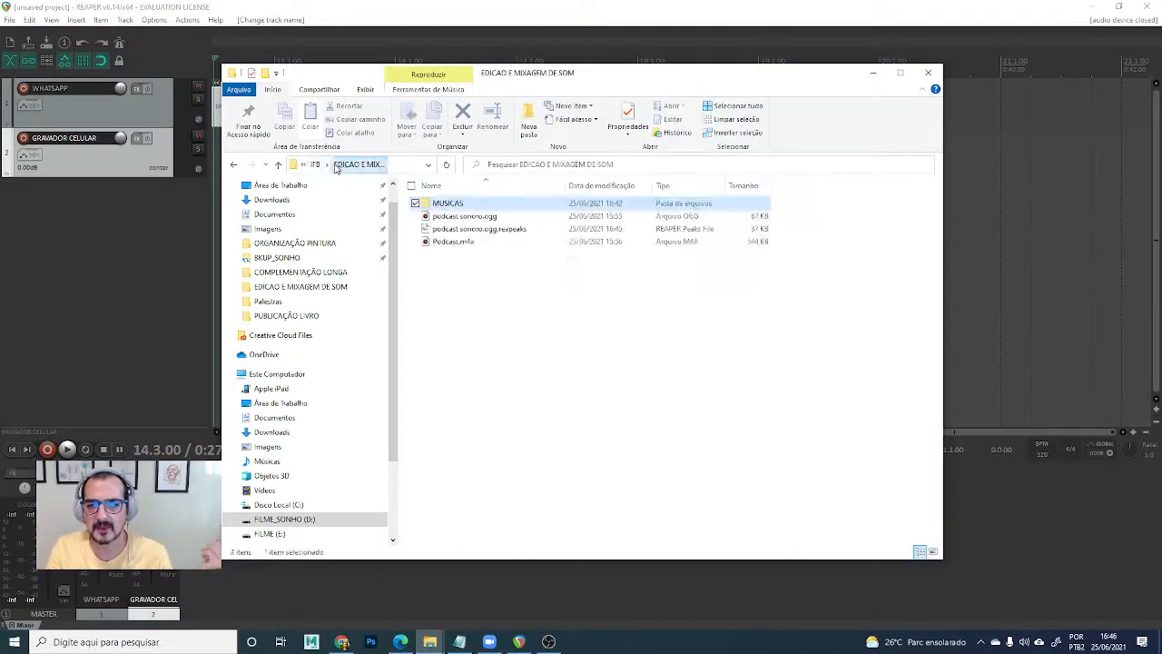
left_click(452, 242)
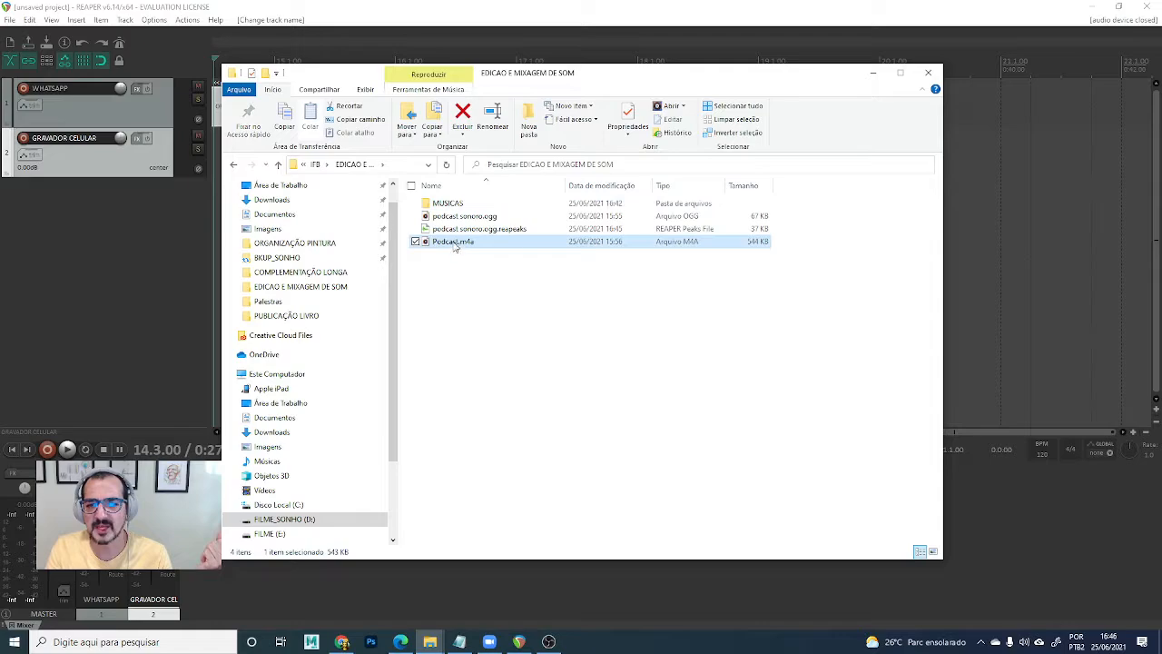
left_click_drag(588, 83, 884, 64)
mouse_move(769, 223)
left_mouse_down()
mouse_move(410, 200)
mouse_move(277, 152)
mouse_move(389, 104)
mouse_move(324, 150)
mouse_move(218, 159)
mouse_move(240, 252)
mouse_move(216, 233)
mouse_move(219, 163)
left_mouse_up()
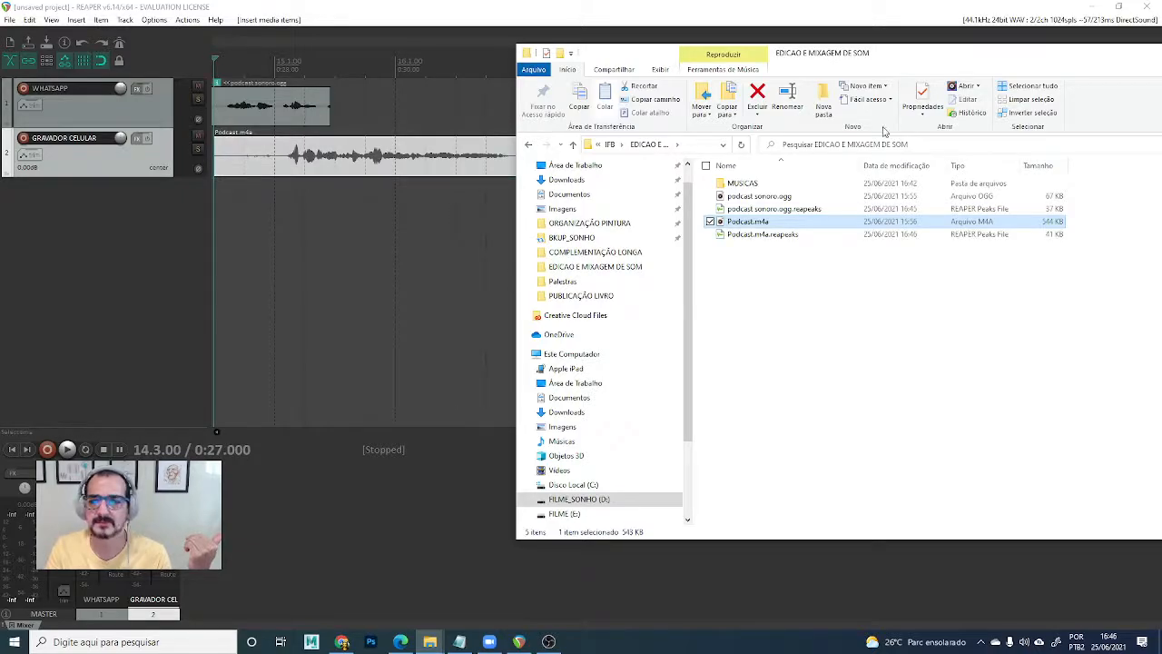
left_click(83, 259)
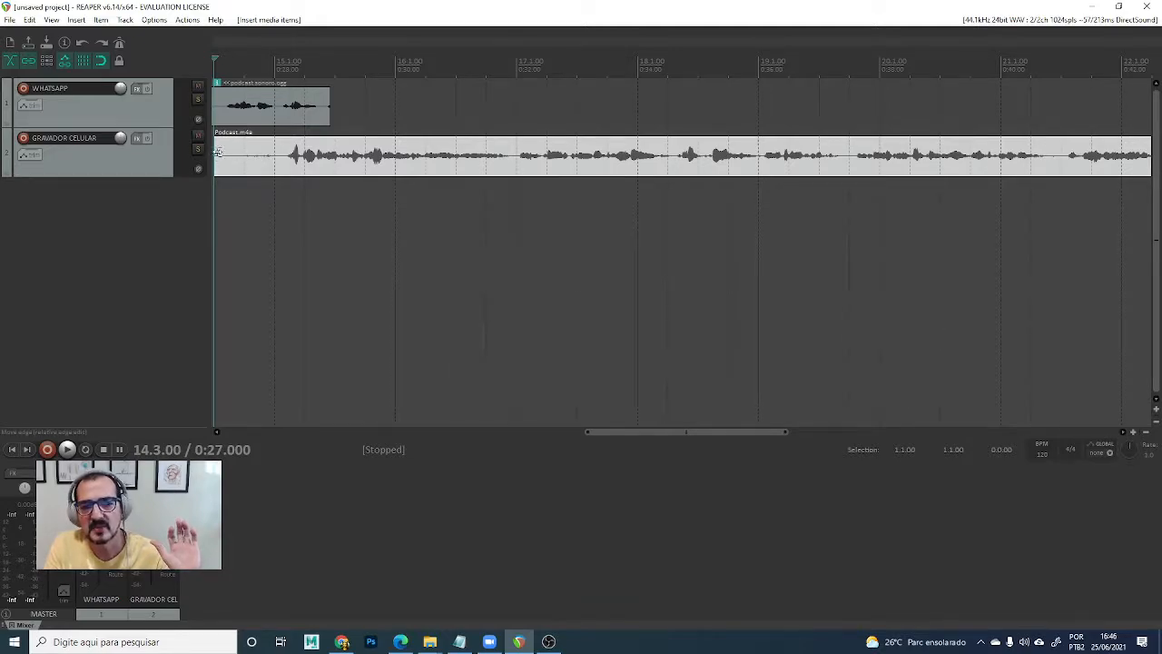
Trim the start of the Podcast.m4a clip to measure 15.1.00 and place the edit cursor at 14.4.00.
left_click_drag(215, 153, 275, 164)
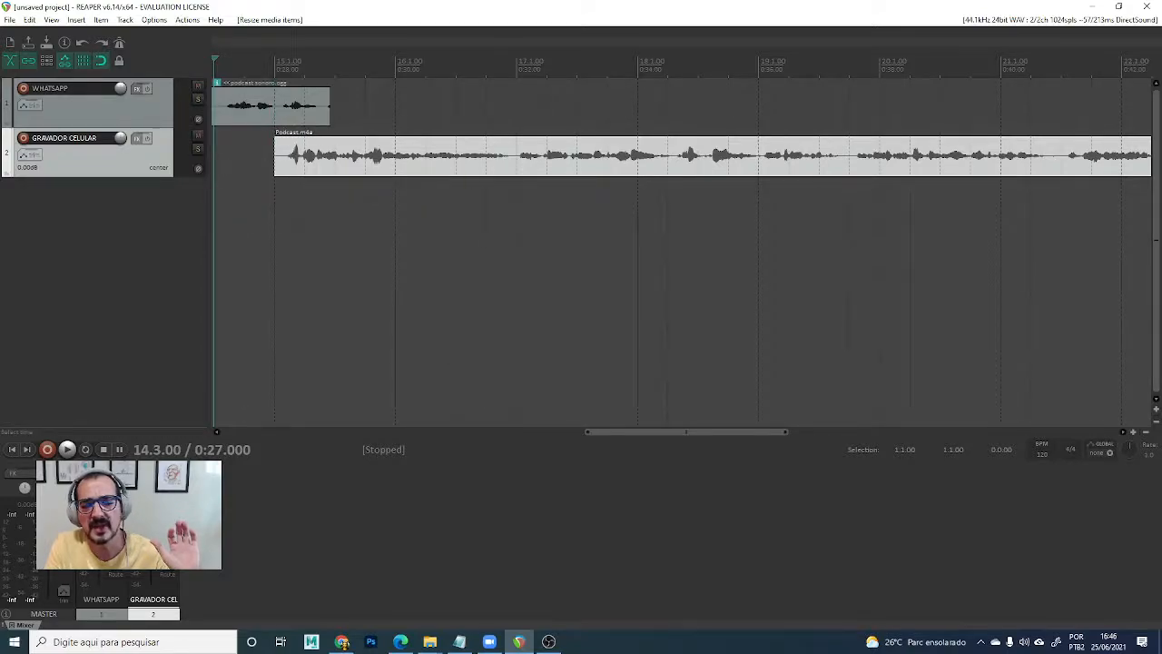
left_click(249, 156)
left_click(283, 158)
left_click(249, 157)
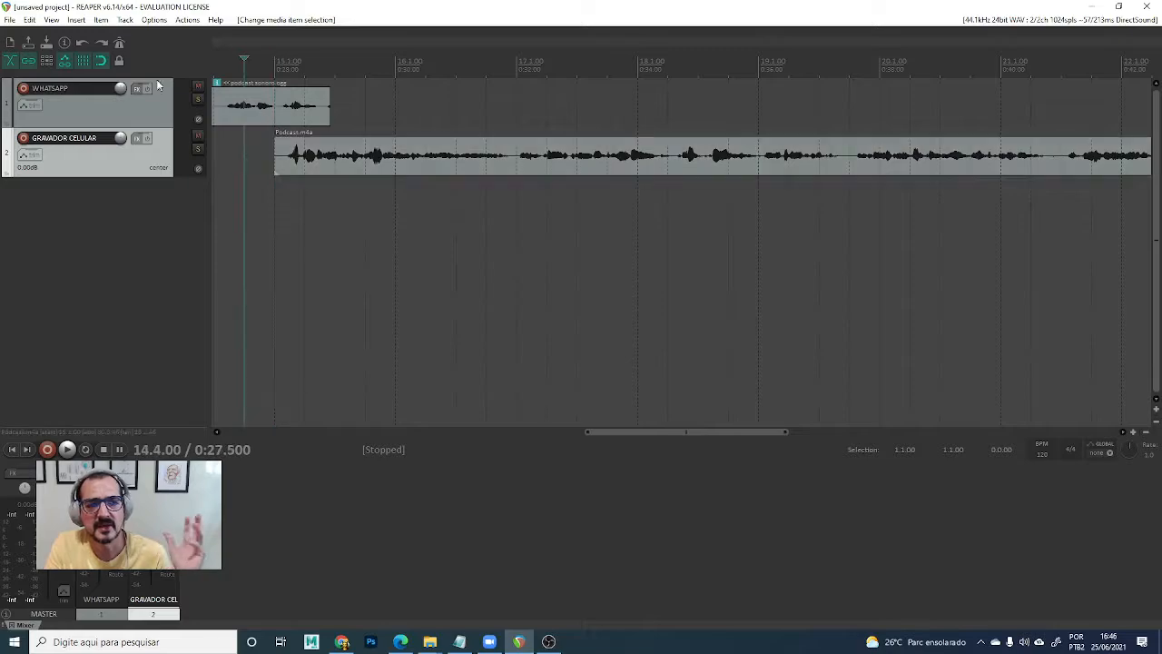
With the grid lines turned off, trim the start of Podcast.m4a closer to its first sound and move the clip back to about 0:27.
left_click(83, 60)
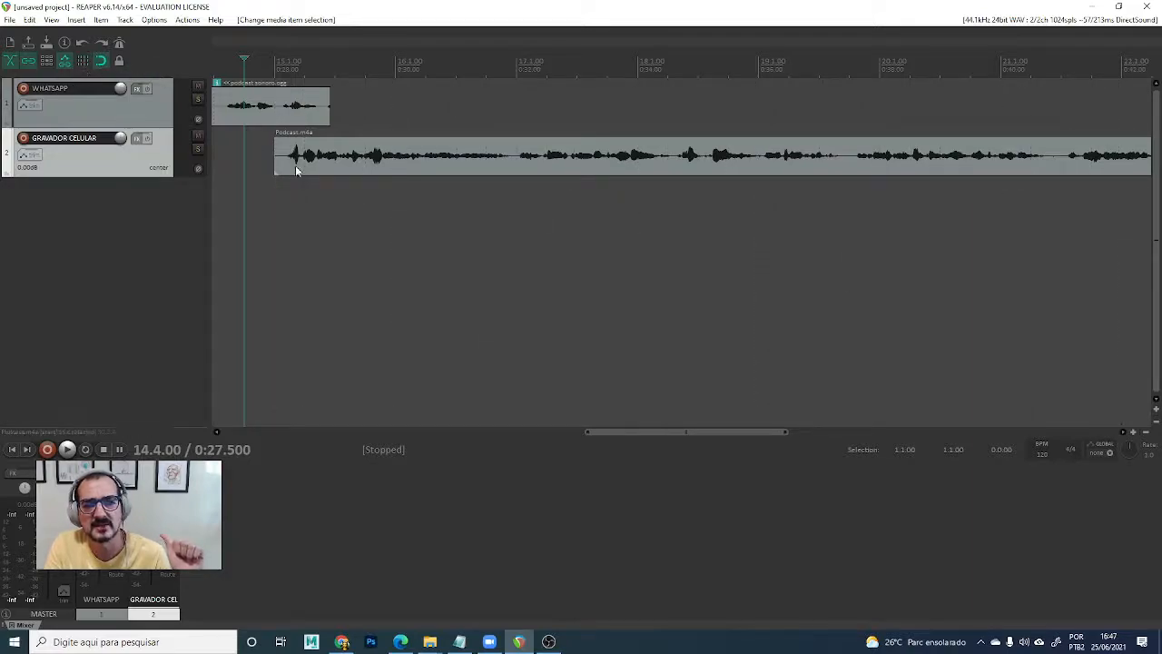
left_click(253, 148)
left_click_drag(260, 154, 284, 170)
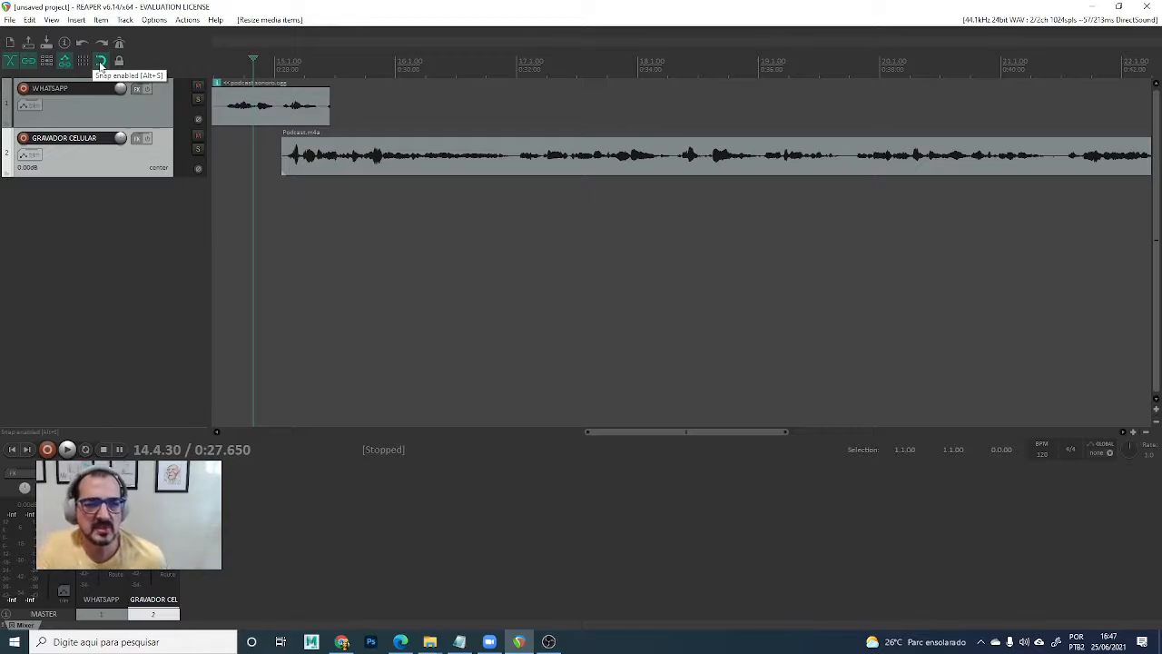
left_click_drag(312, 161, 270, 174)
Select the WHATSAPP and GRAVADOR CELULAR tracks in turn, and toggle solo on the WHATSAPP track.
left_click(115, 113)
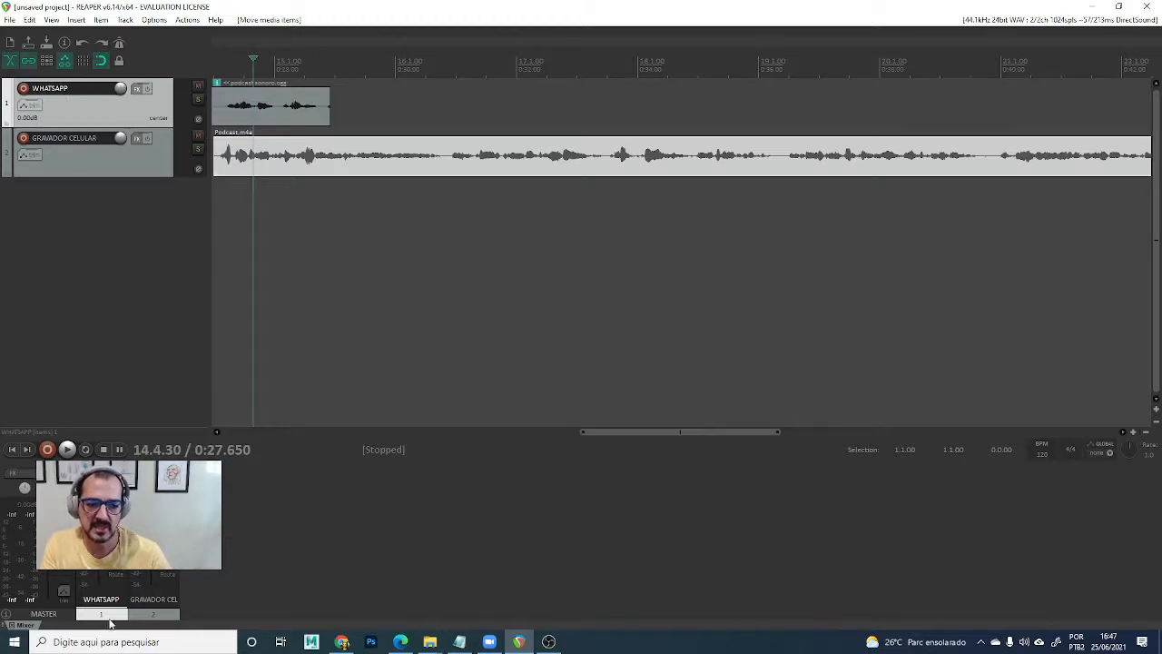
left_click(159, 617)
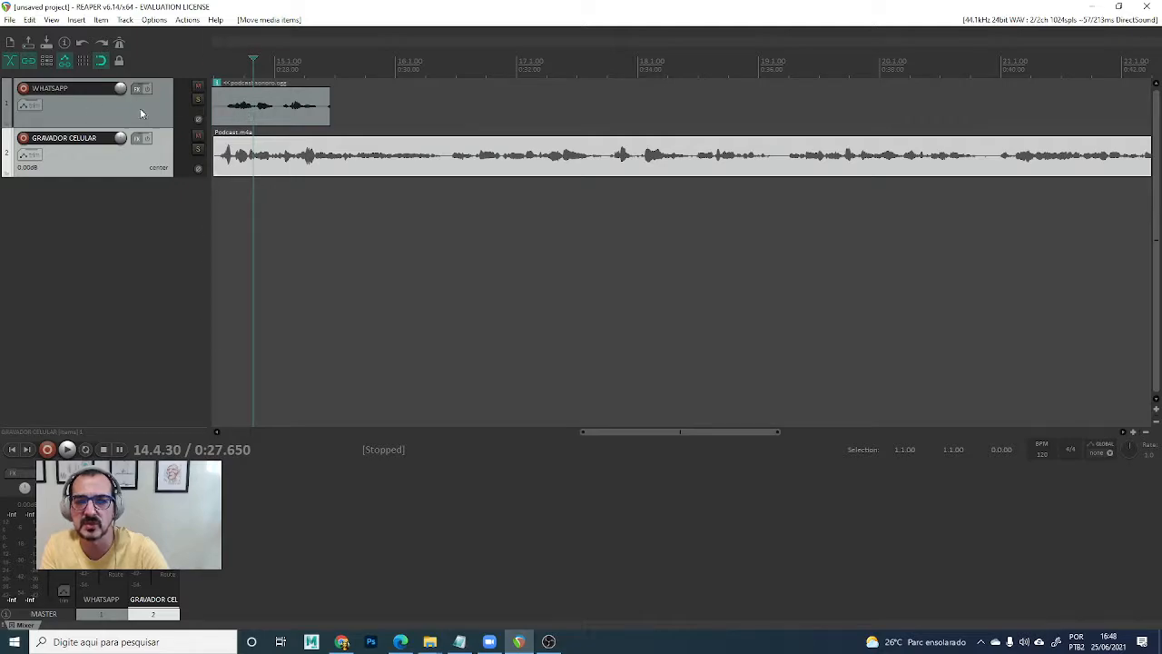
left_click(197, 98)
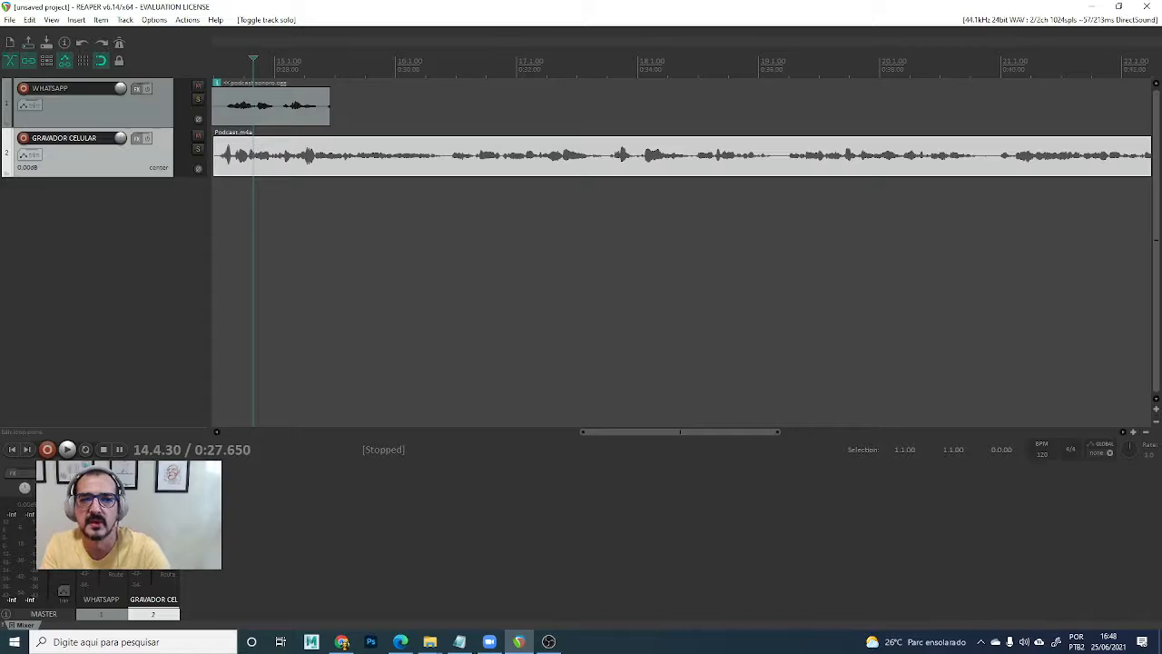
Move the Podcast.m4a clip to the project start, trim the silent opening of podcast sonoro.ogg and align that clip there too.
left_click_drag(222, 68, 214, 80)
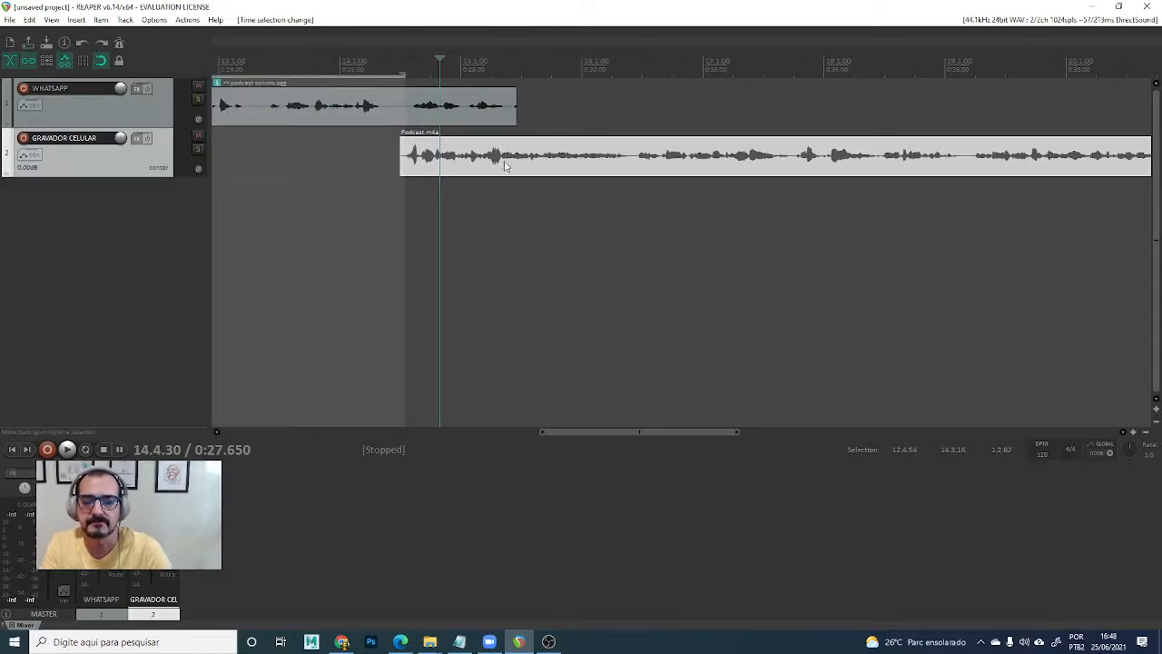
left_click_drag(505, 166, 263, 174)
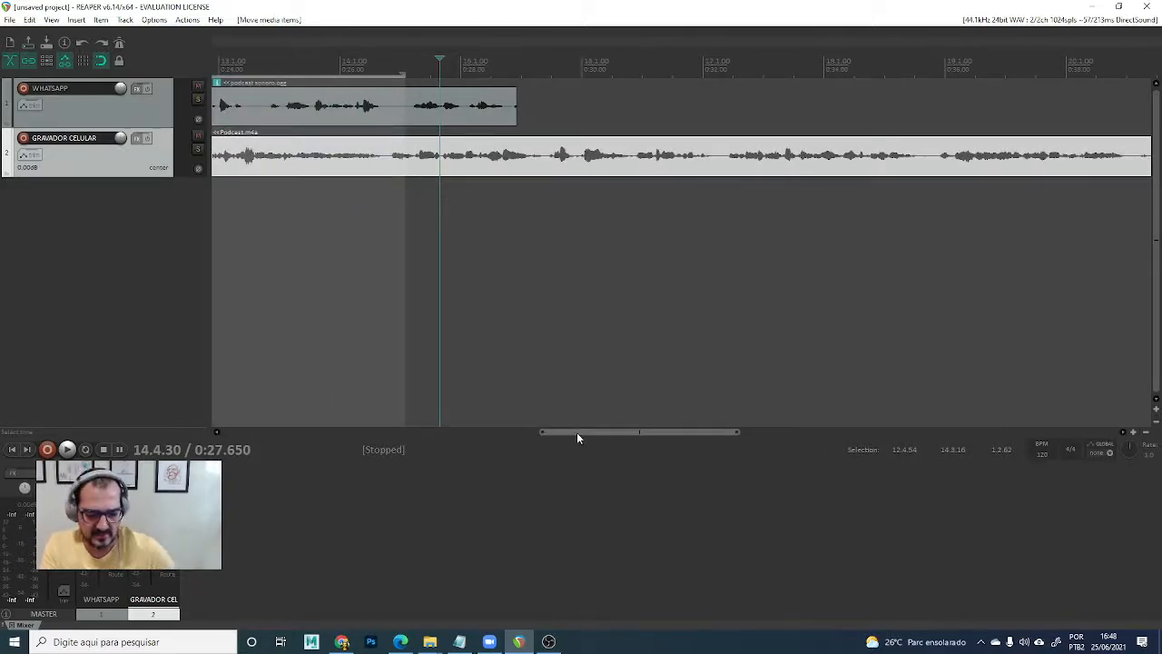
left_click_drag(576, 432, 559, 432)
scroll(500, 299, "up", 1)
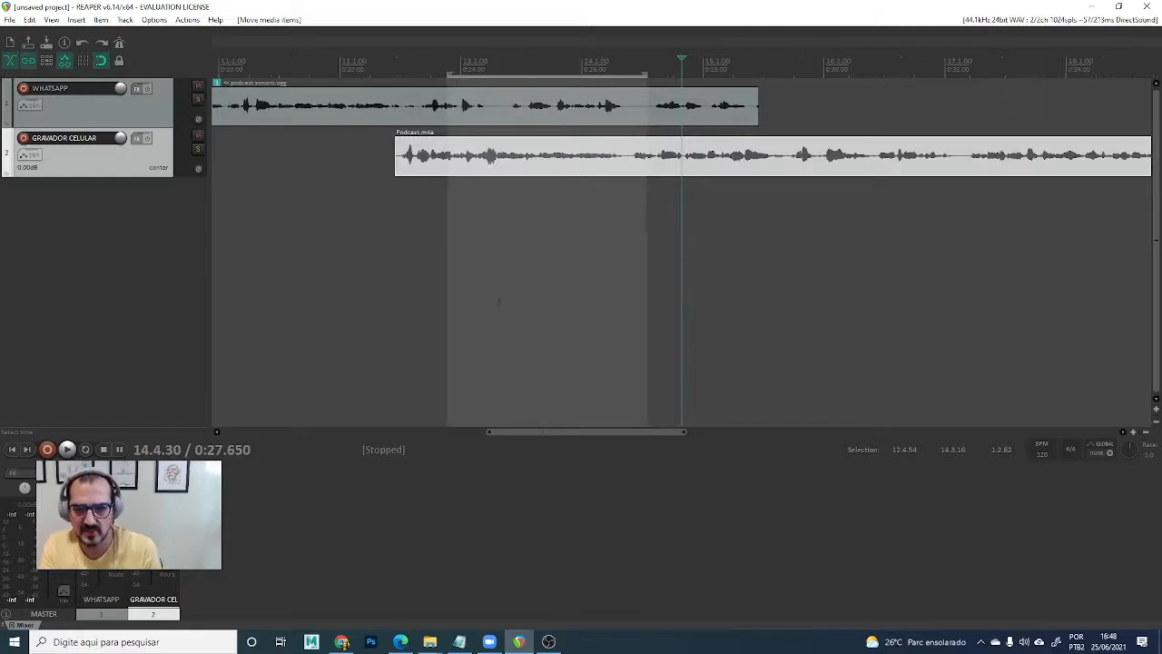
scroll(499, 296, "down", 5)
scroll(493, 276, "up", 3)
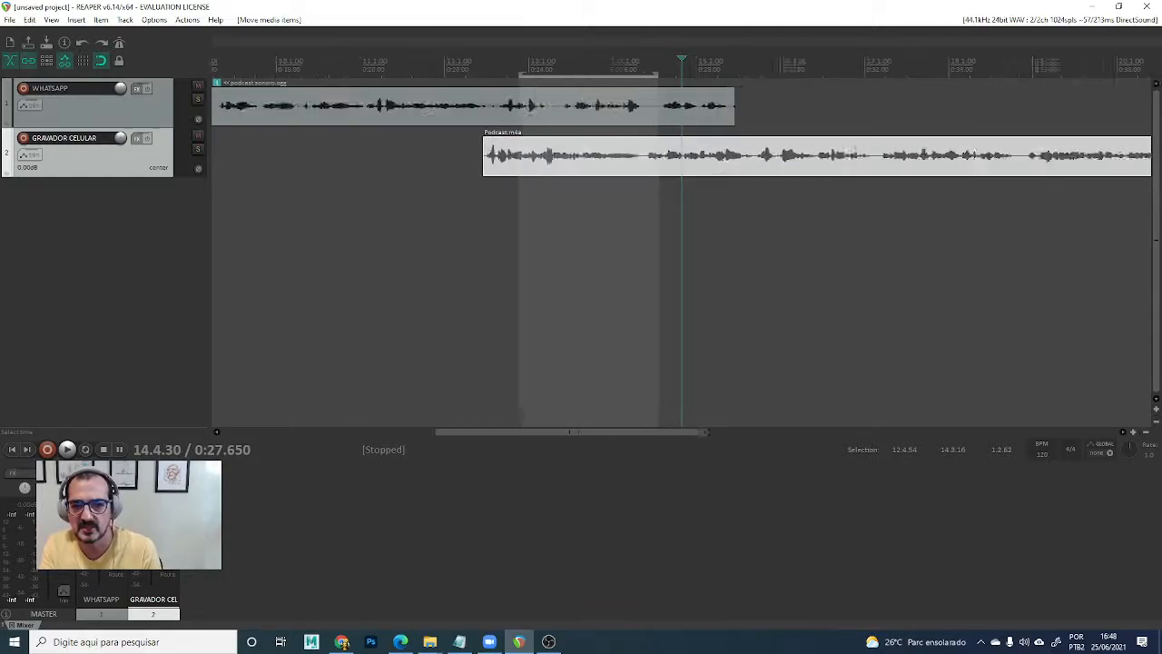
scroll(492, 275, "down", 2)
left_click_drag(550, 434, 402, 433)
left_click_drag(945, 159, 277, 162)
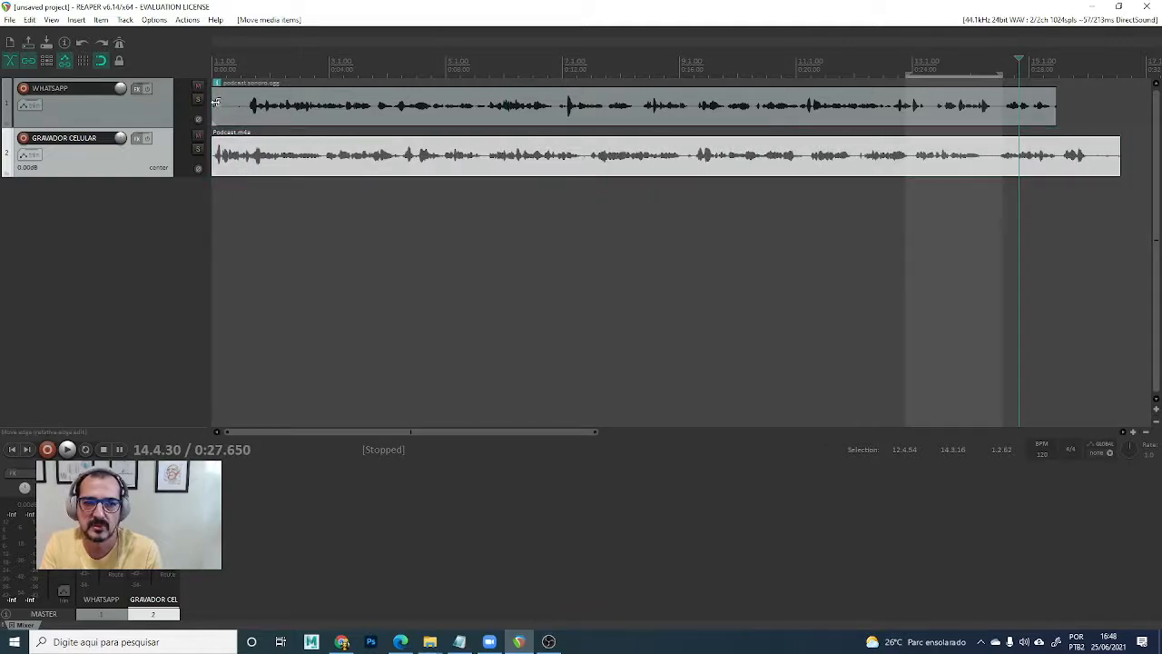
left_click_drag(216, 102, 245, 117)
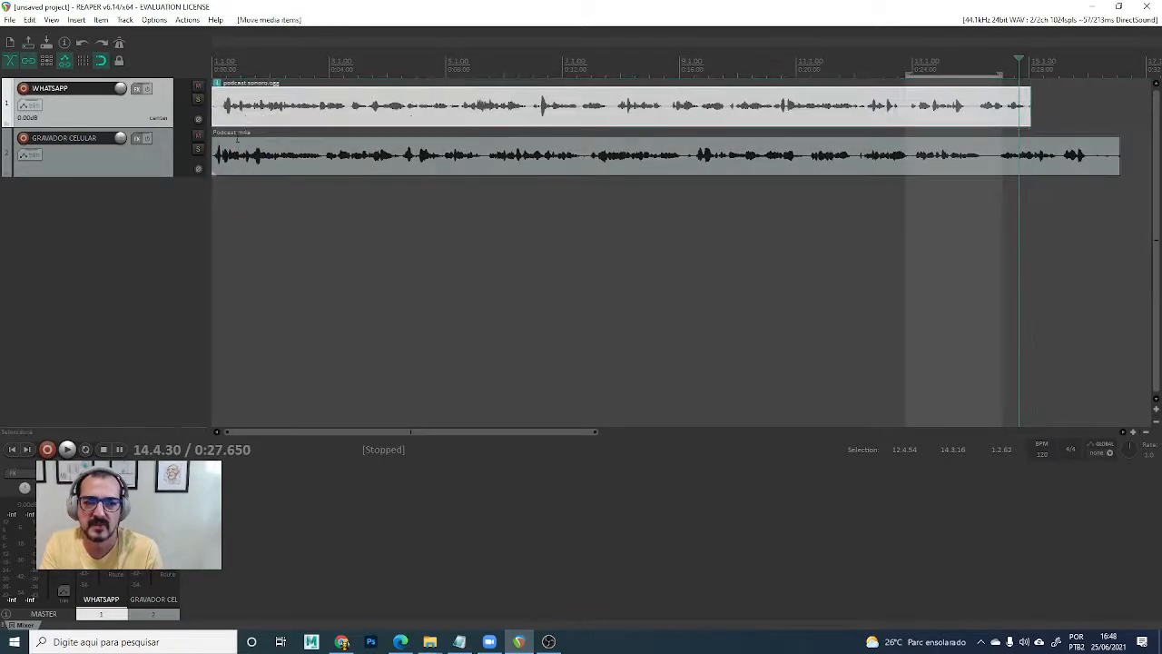
Listen to the WHATSAPP track soloed from near the project start, stop playback and turn its solo off.
left_click(196, 101)
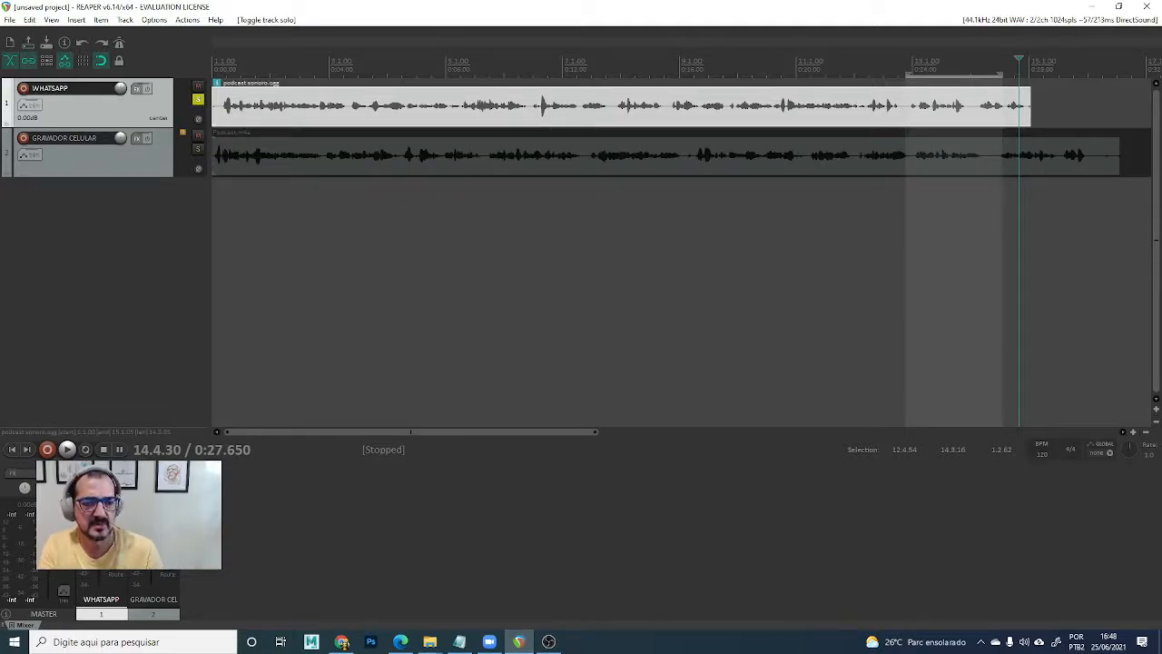
key("space")
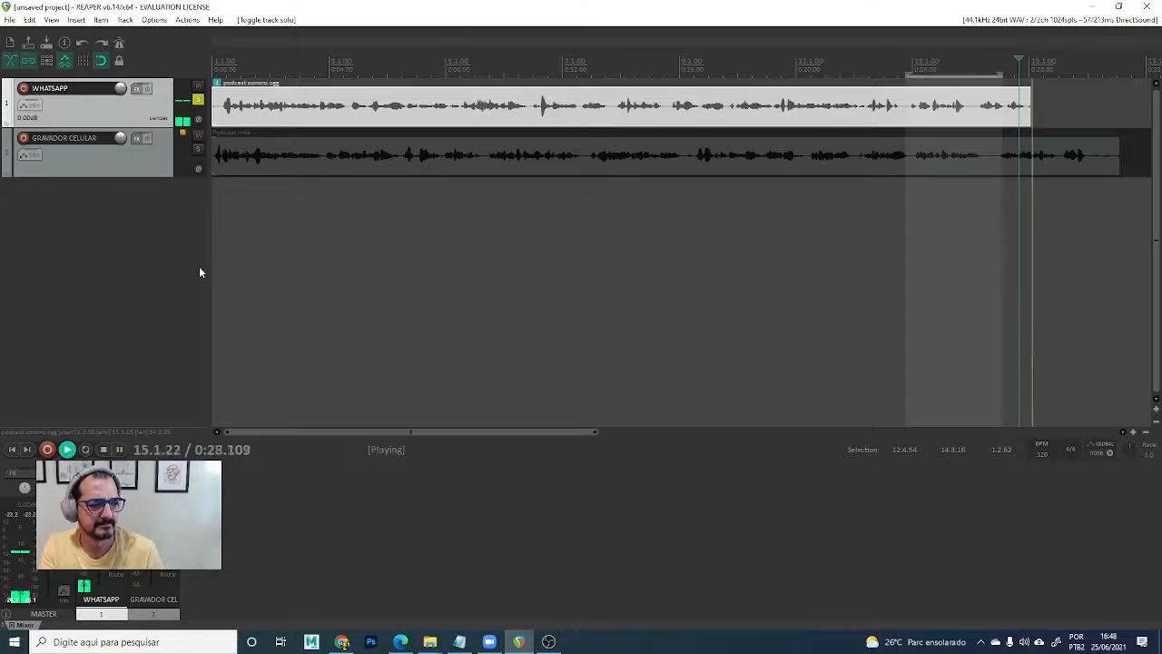
key("space")
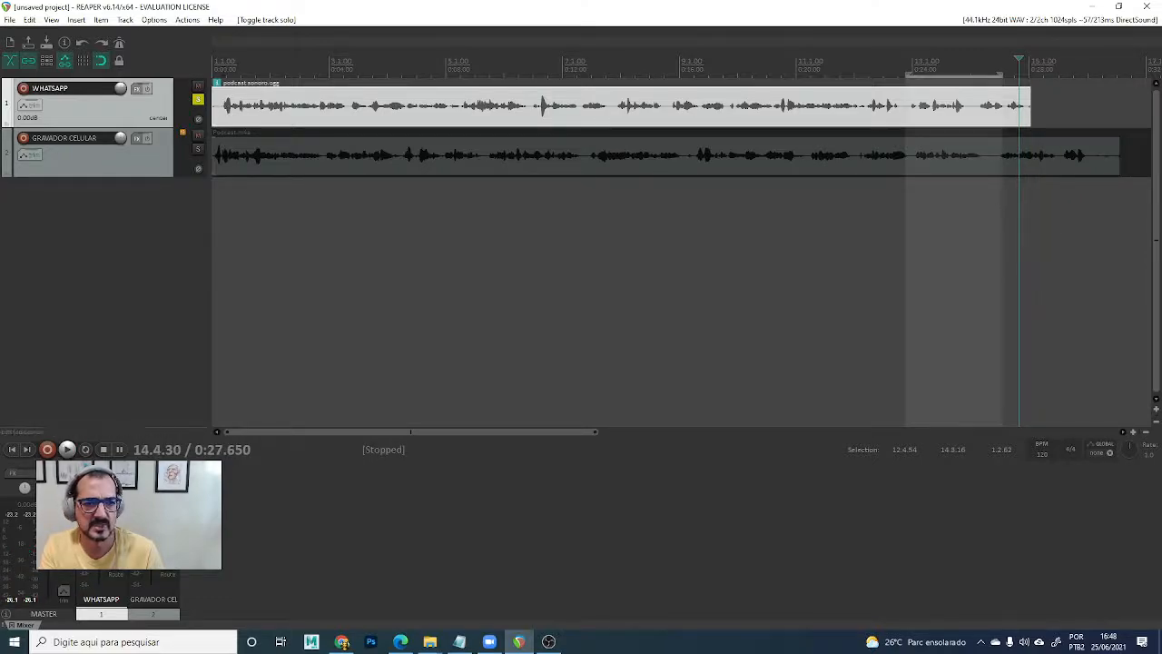
left_click(222, 111)
key("space")
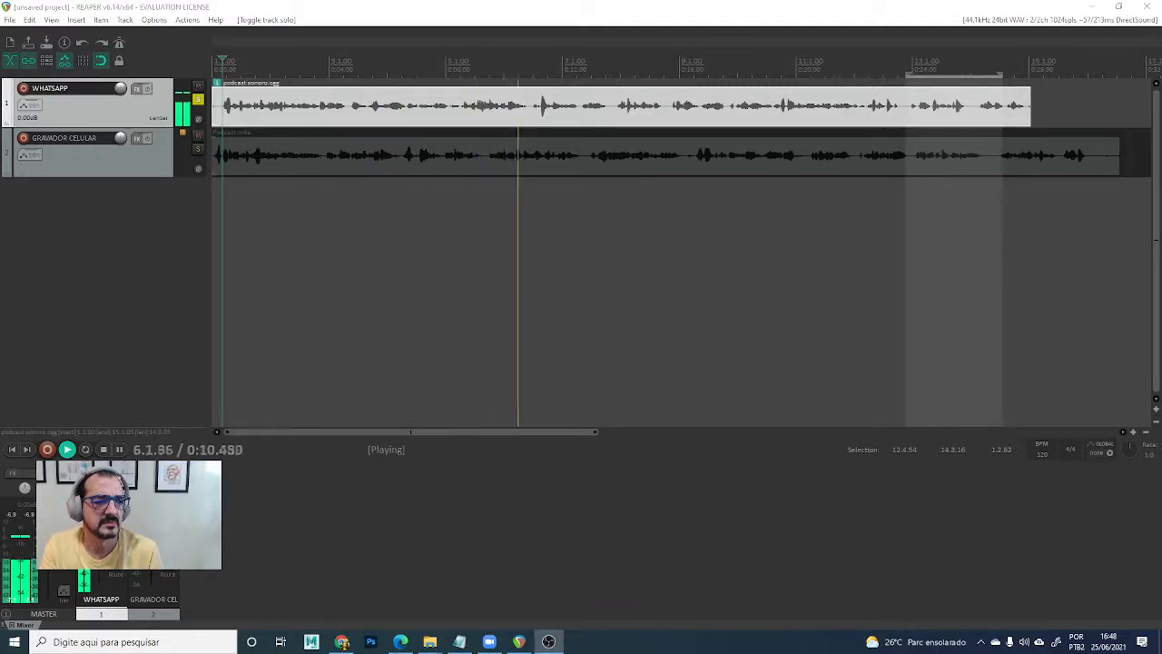
left_click(276, 220)
key("space")
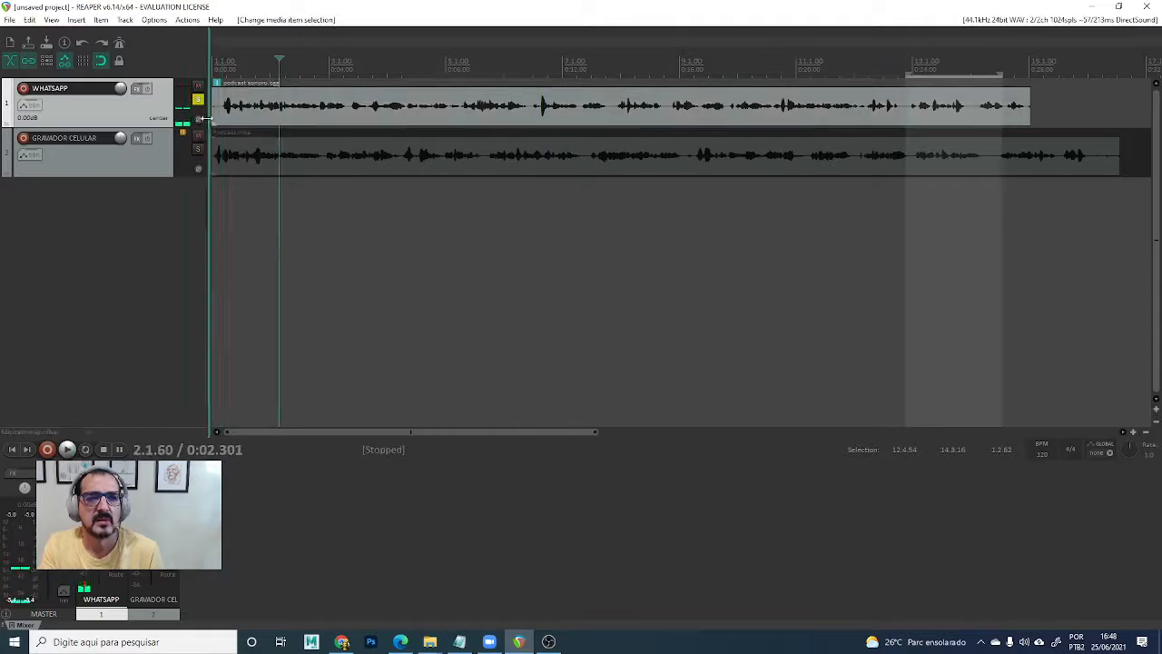
left_click(197, 99)
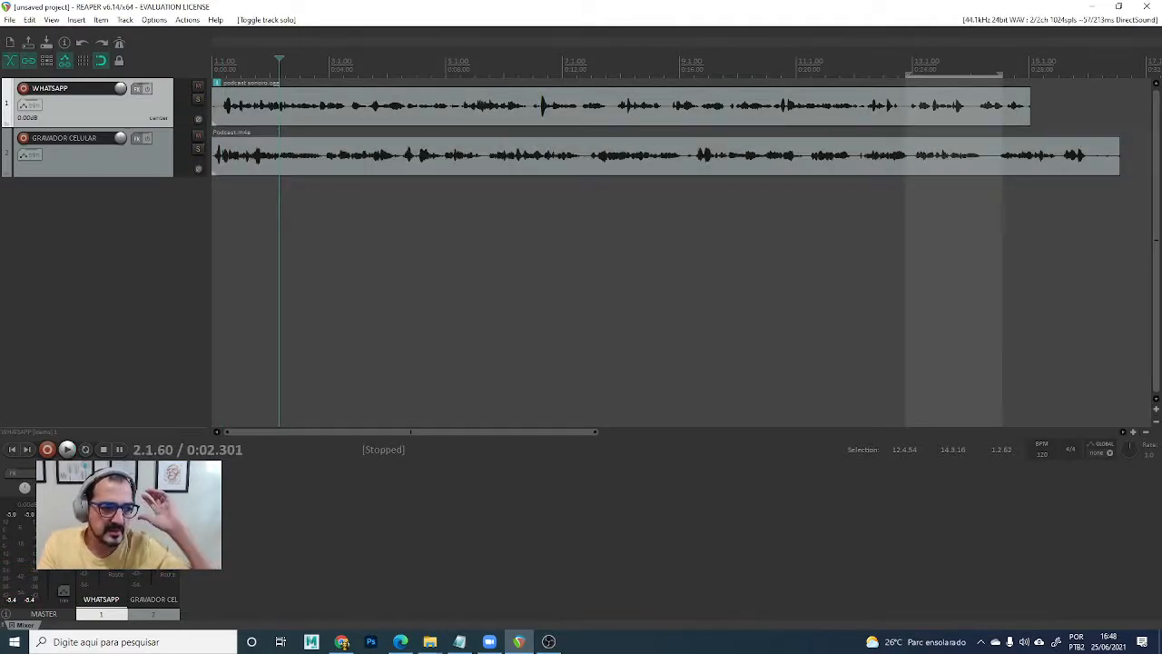
Solo the GRAVADOR CELULAR track and listen to it from near the project start.
key("alt+Tab")
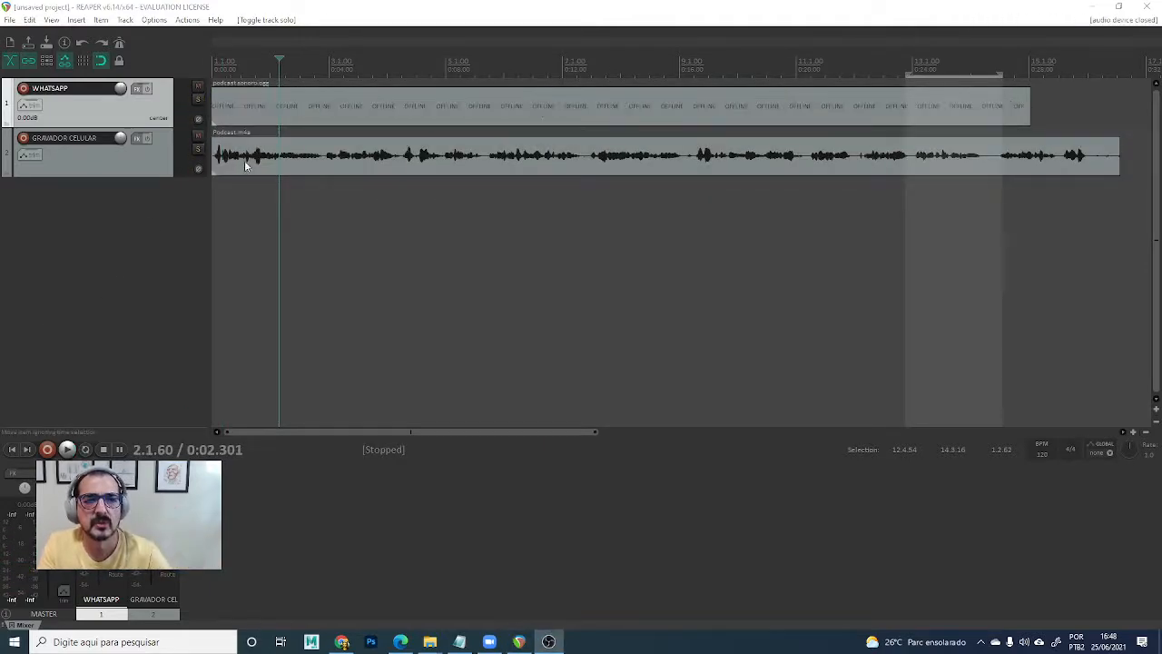
key("alt+Tab")
left_click(199, 148)
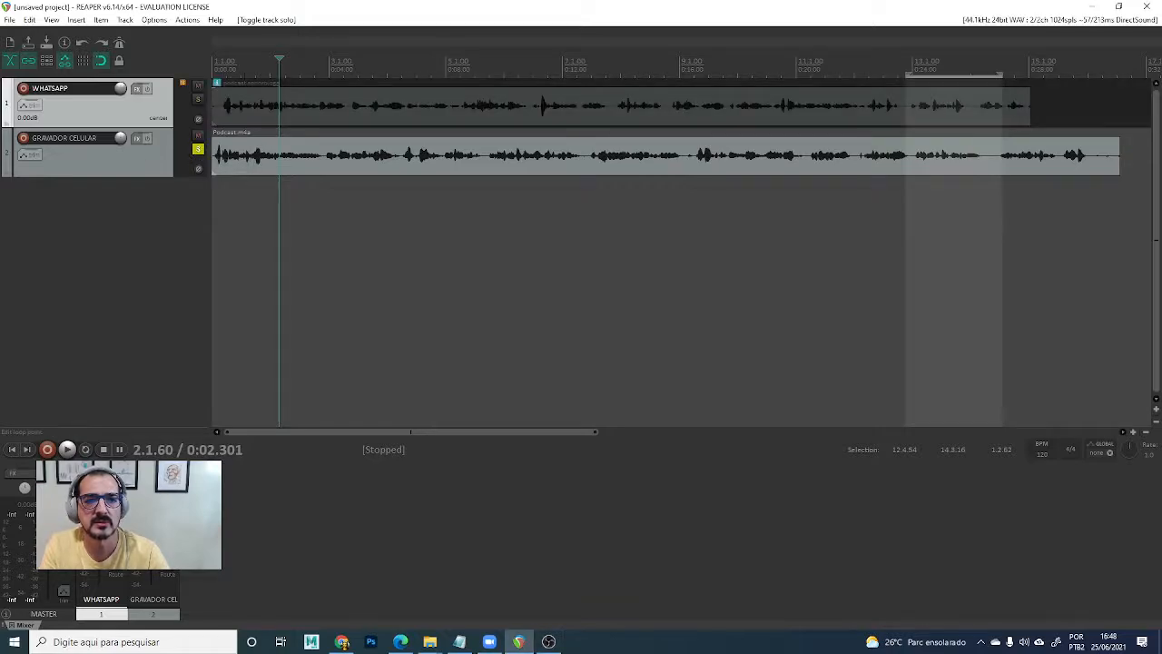
left_click(222, 67)
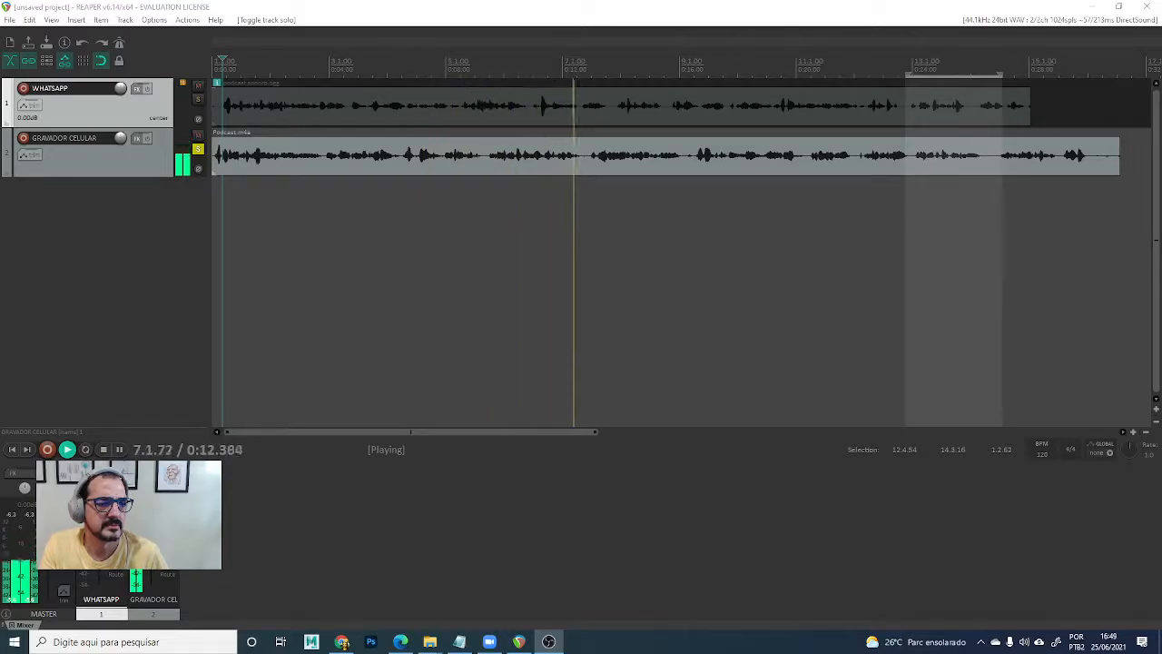
left_click(275, 267)
key("space")
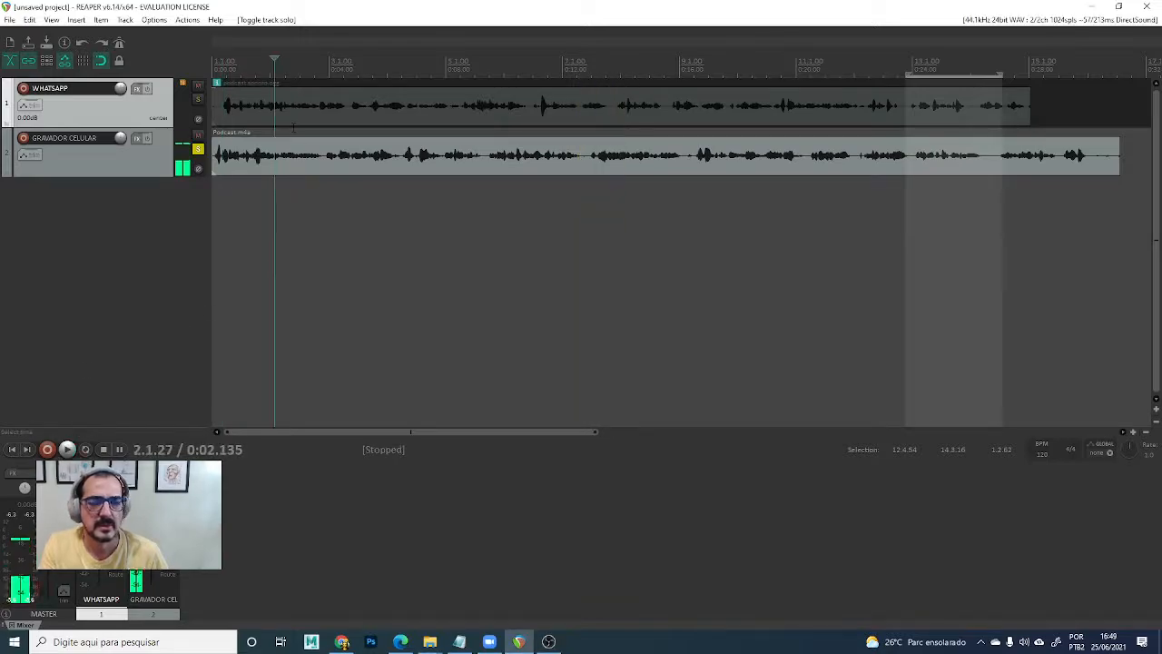
Compare both recordings from 1.2.00 by switching solo from WHATSAPP to GRAVADOR CELULAR during playback, and clear the solo after stopping.
left_click(198, 98)
left_click(198, 151)
left_click(228, 105)
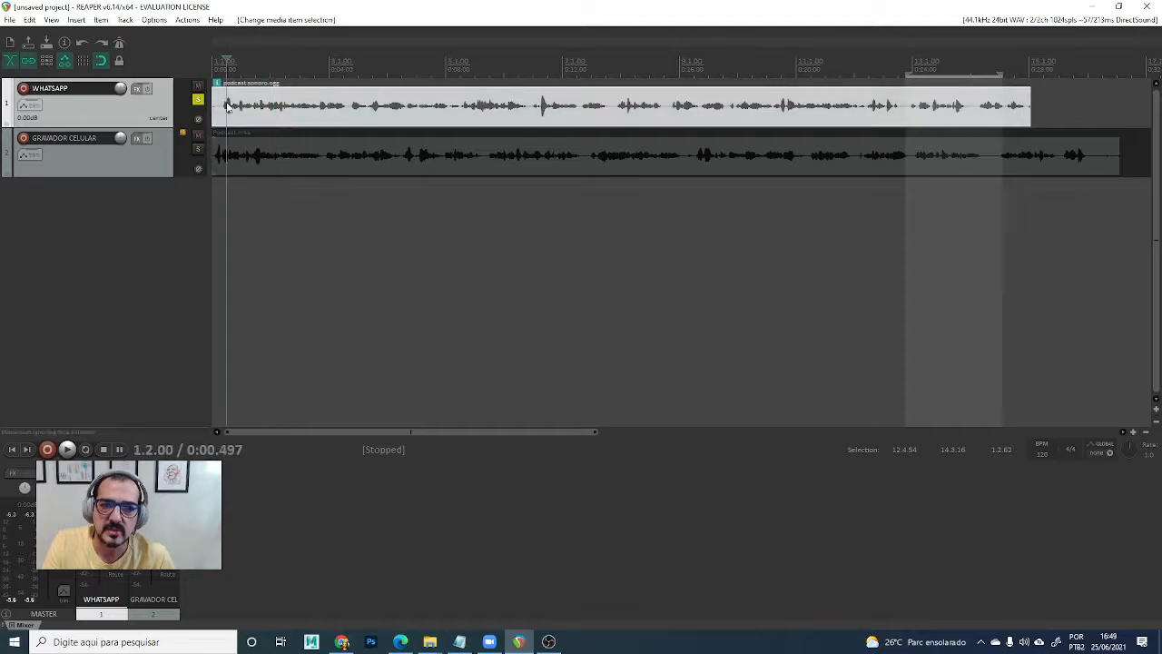
key("space")
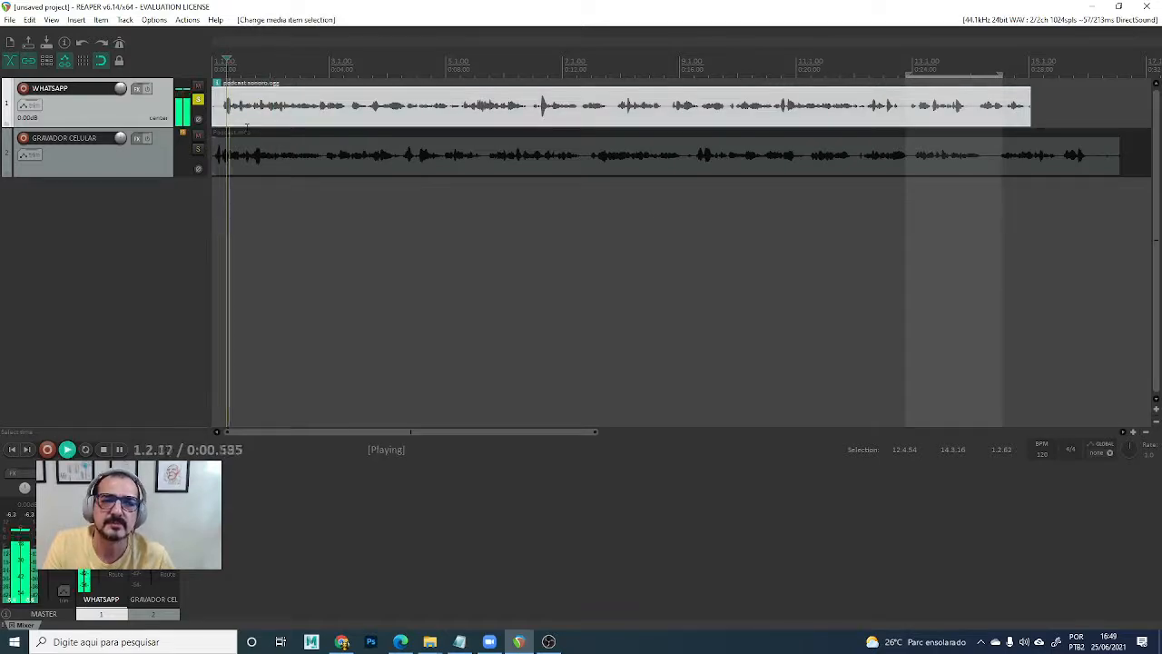
left_click(198, 100)
left_click(198, 149)
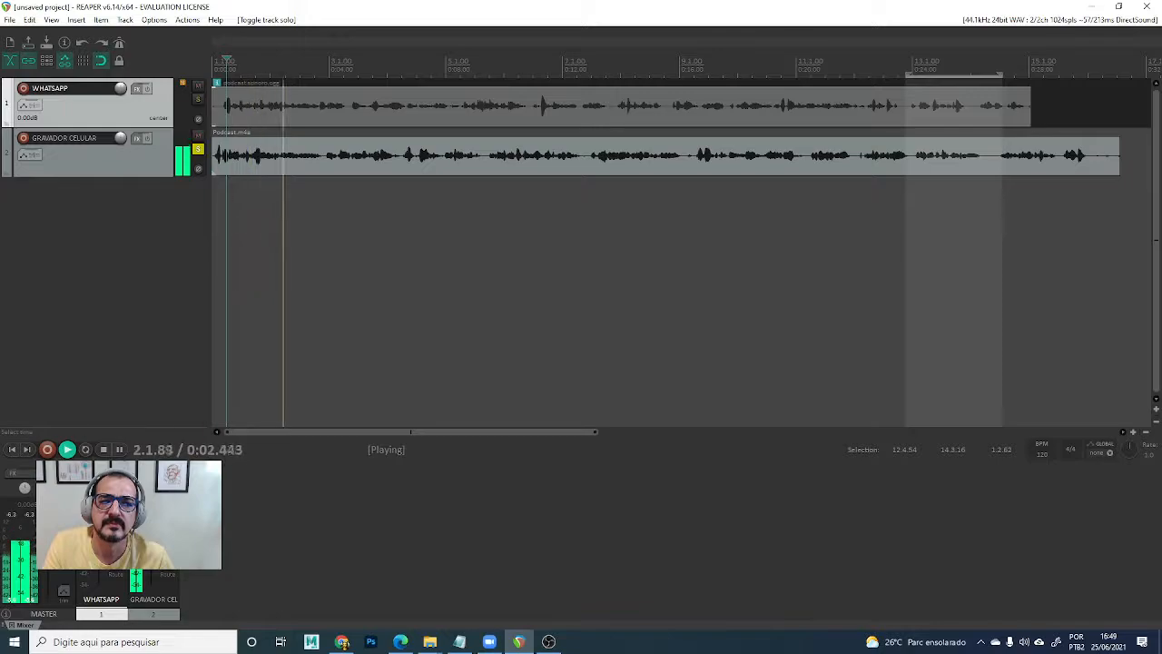
key("space")
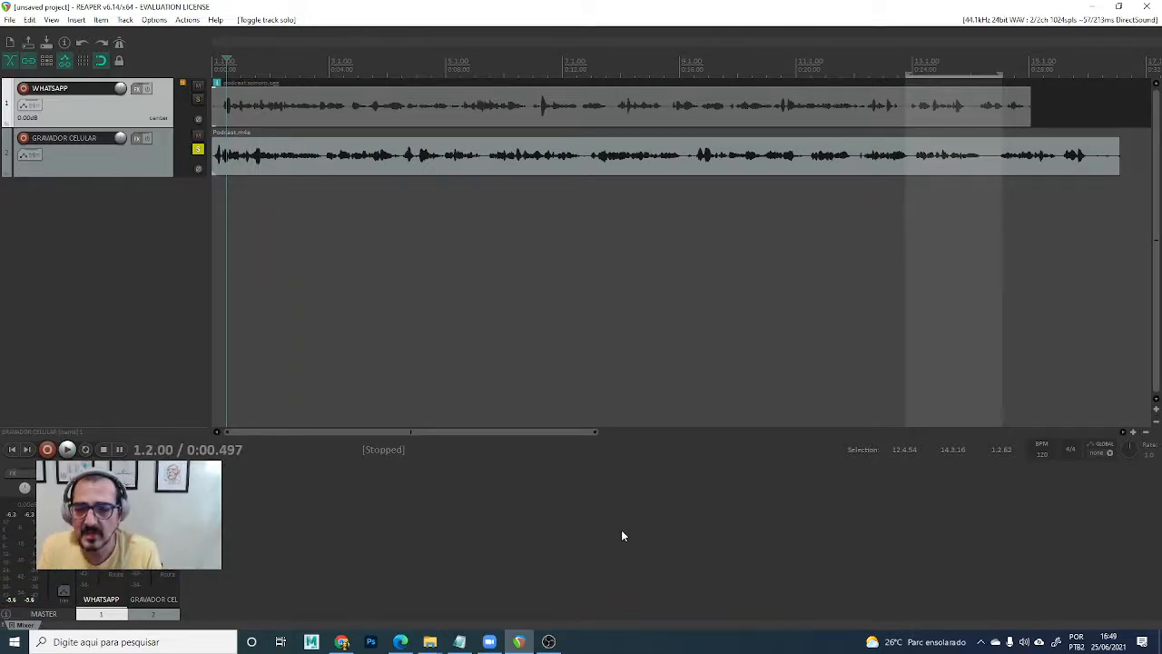
left_click(199, 152)
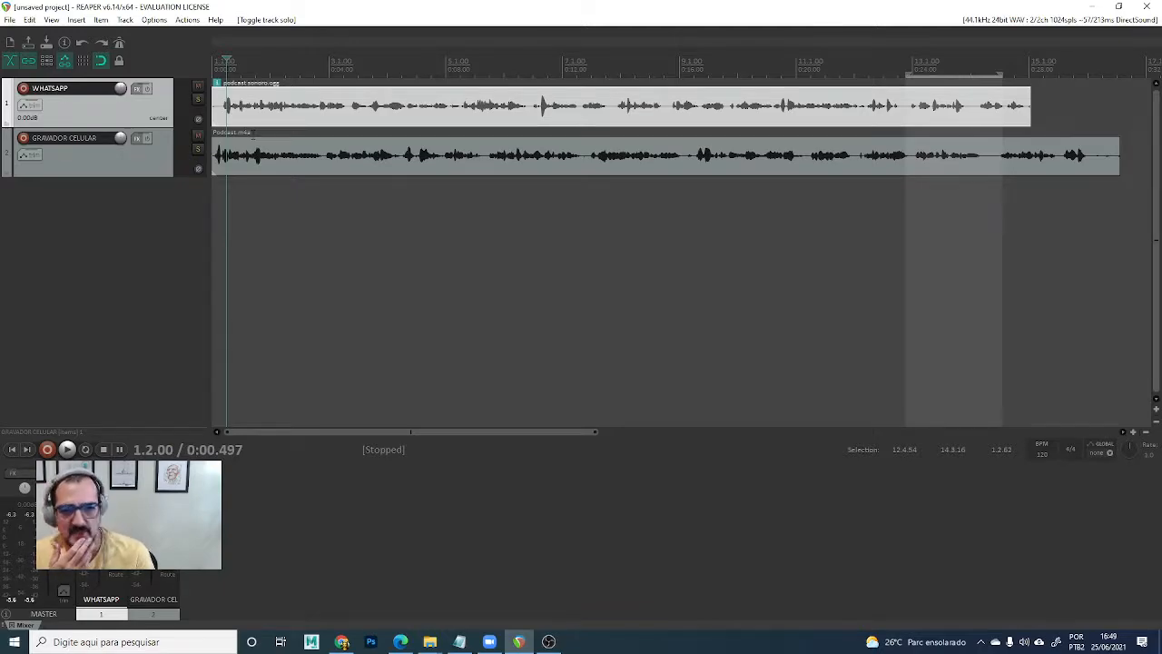
Delete the WHATSAPP track together with its clip and confirm the removal.
left_click(280, 110)
left_click_drag(262, 71, 214, 70)
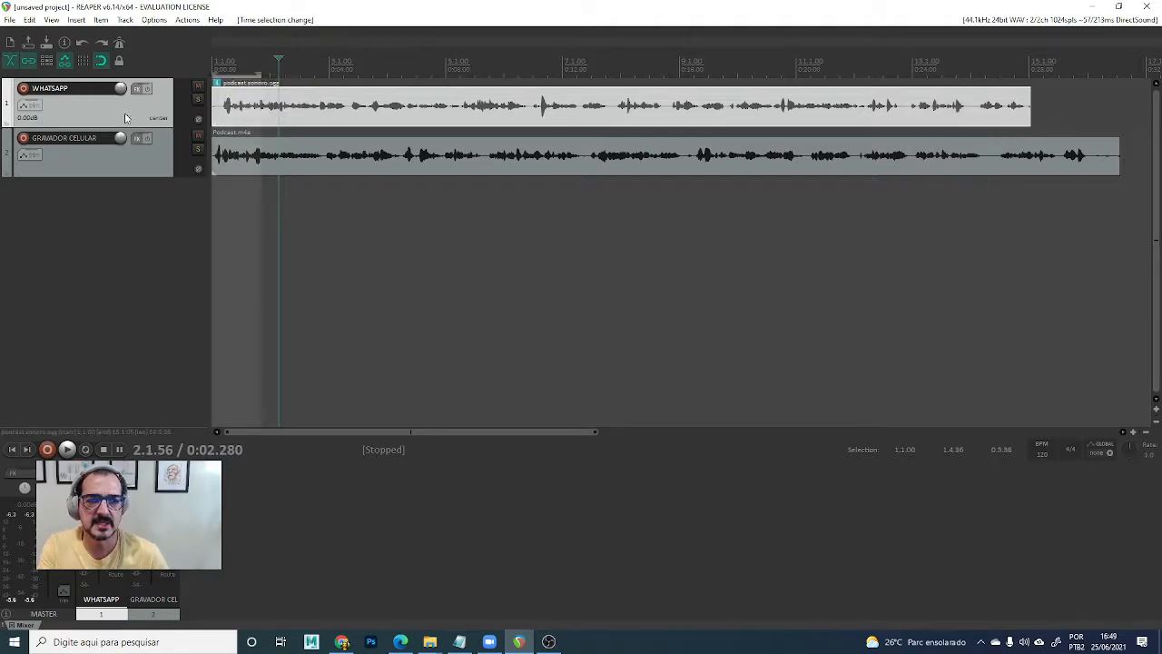
left_click(113, 159)
left_click(104, 113)
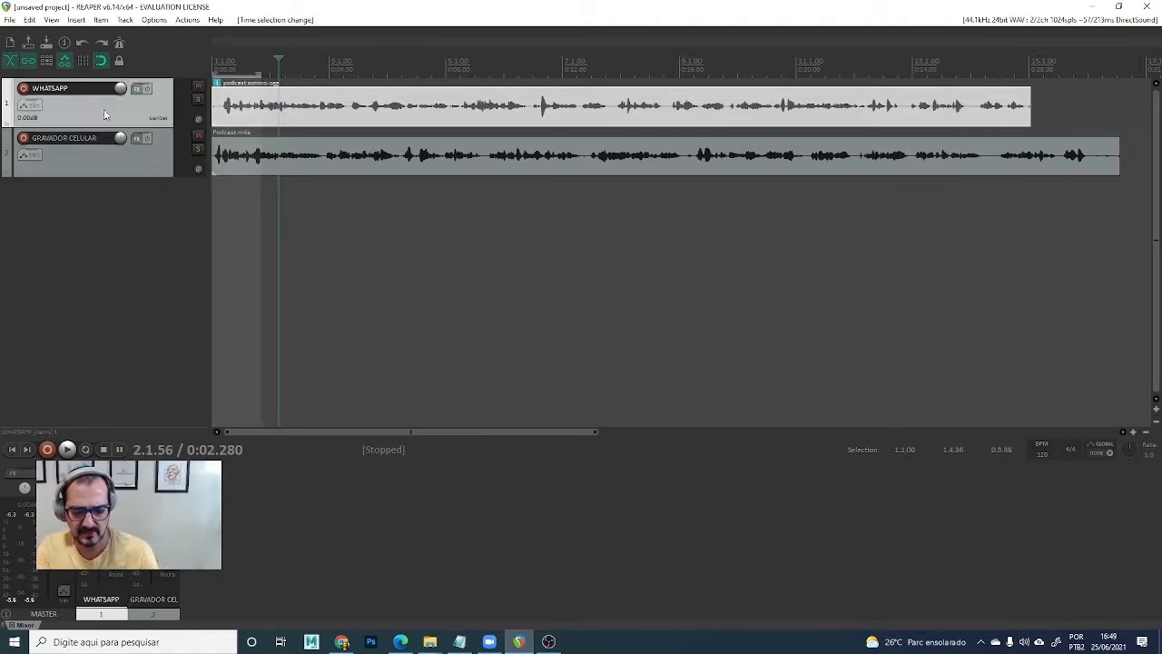
key("Delete")
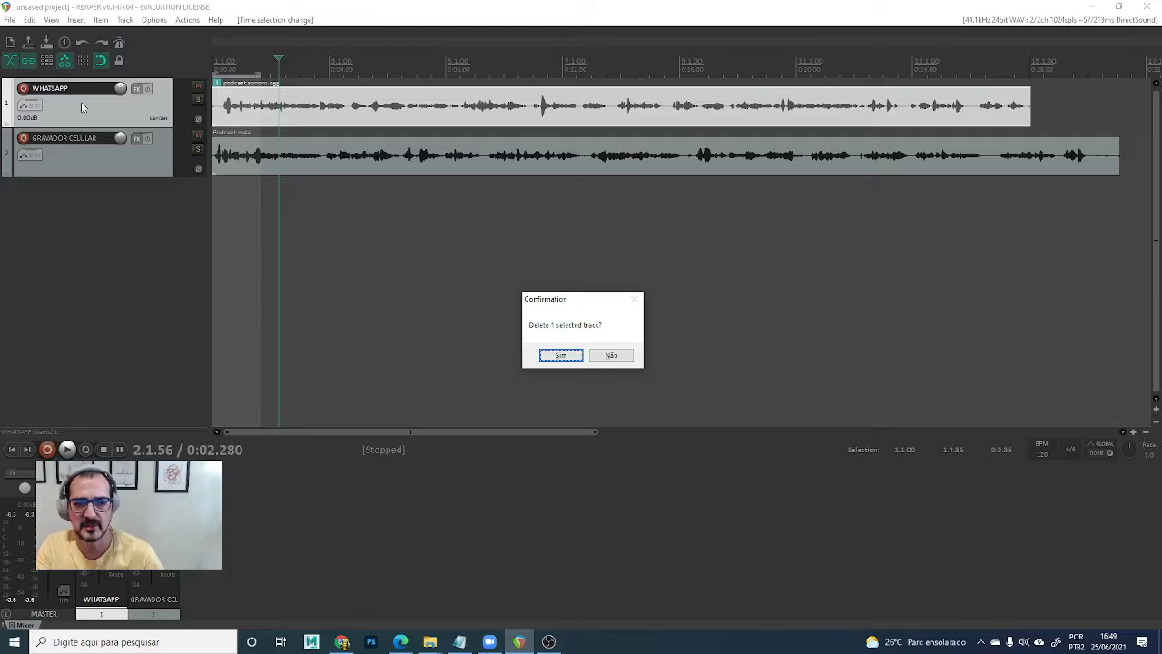
left_click(549, 354)
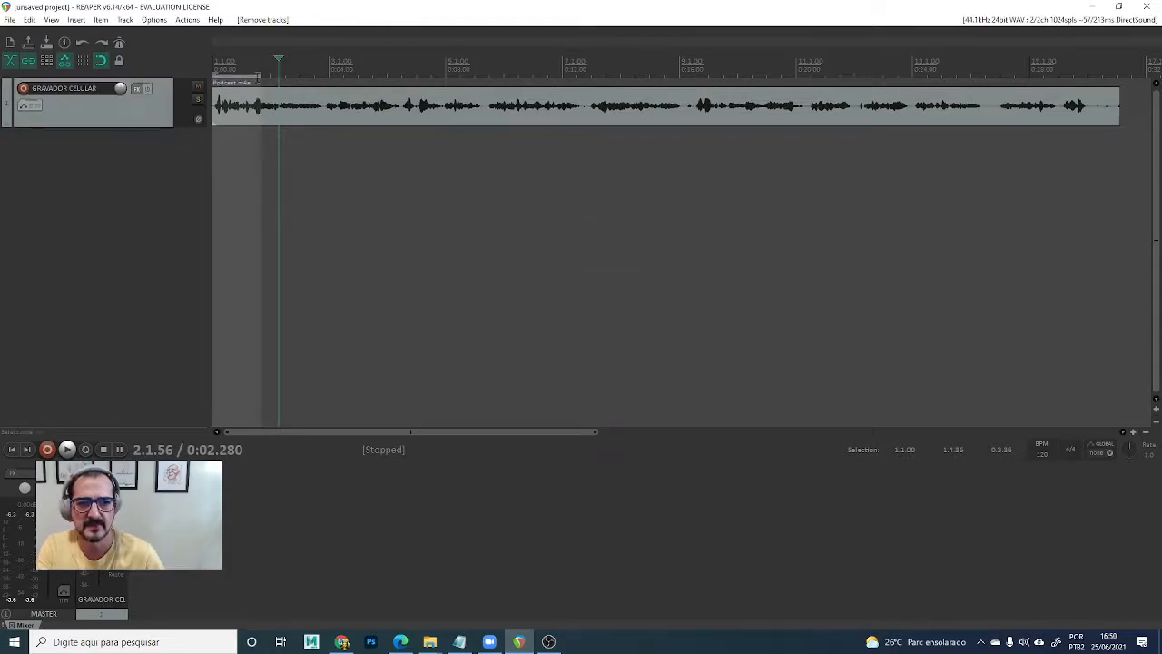
Shorten the time selection to the first 0:00.194 and listen through the Podcast.m4a recording from there.
left_click_drag(278, 70, 212, 71)
left_click(217, 71)
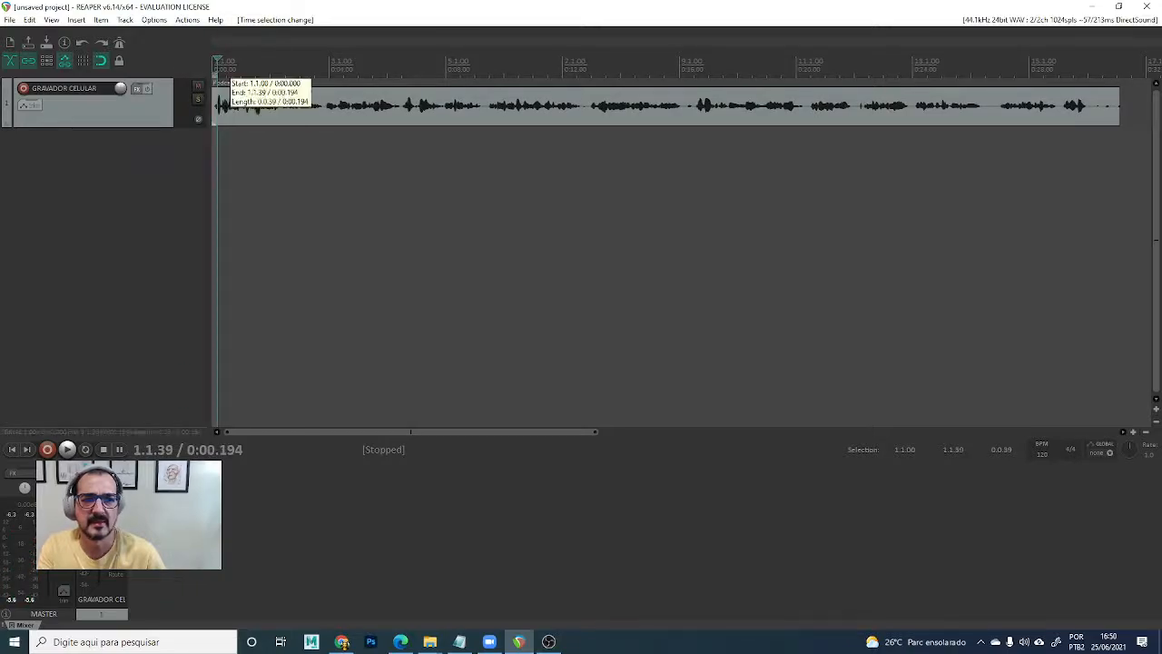
key("space")
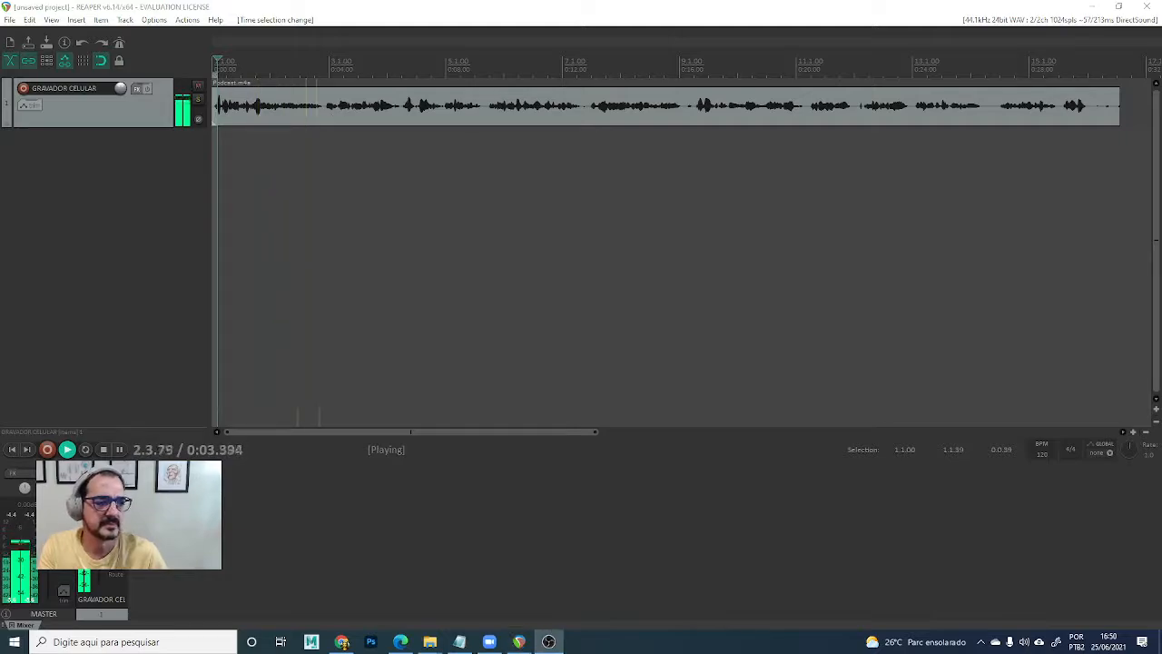
left_click(345, 305)
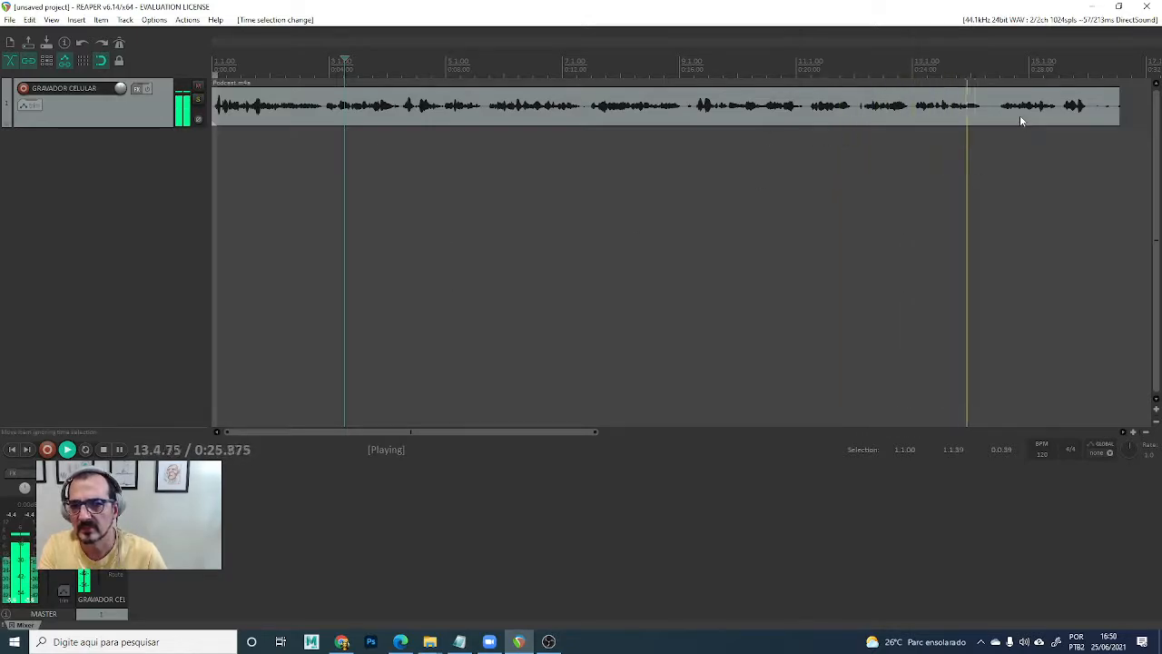
key("space")
Audition Podcast.m4a around the pause after nine seconds and place the edit cursor in it at 5.3.62.
left_click(484, 97)
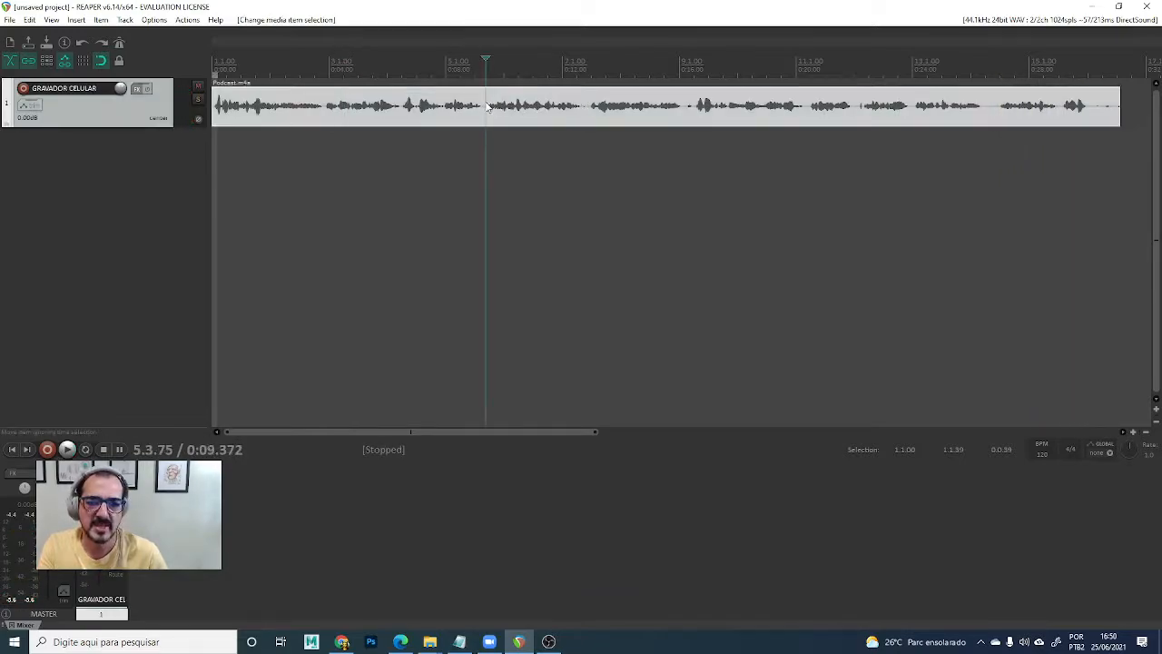
key("space")
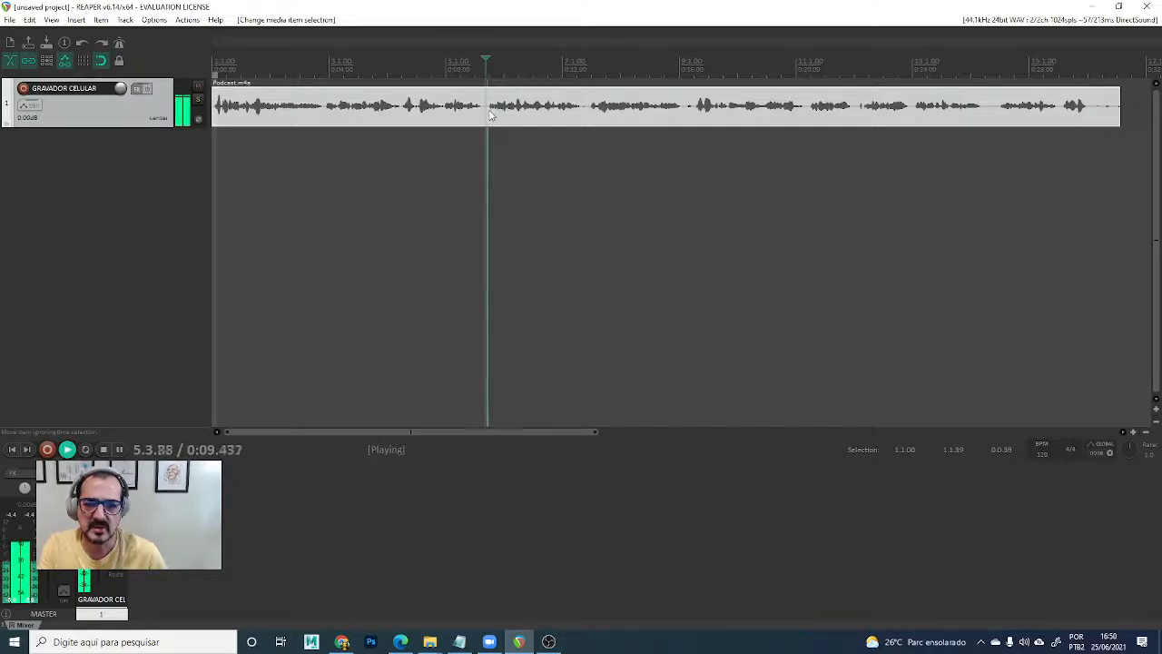
key("space")
left_click(496, 110)
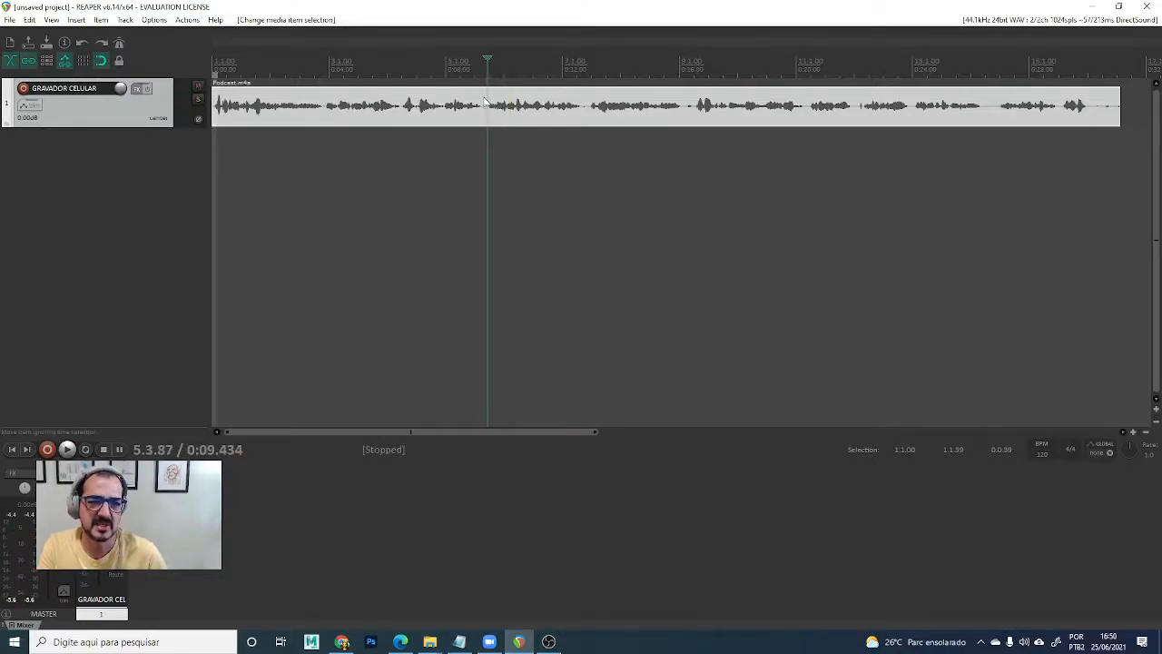
left_click(483, 104)
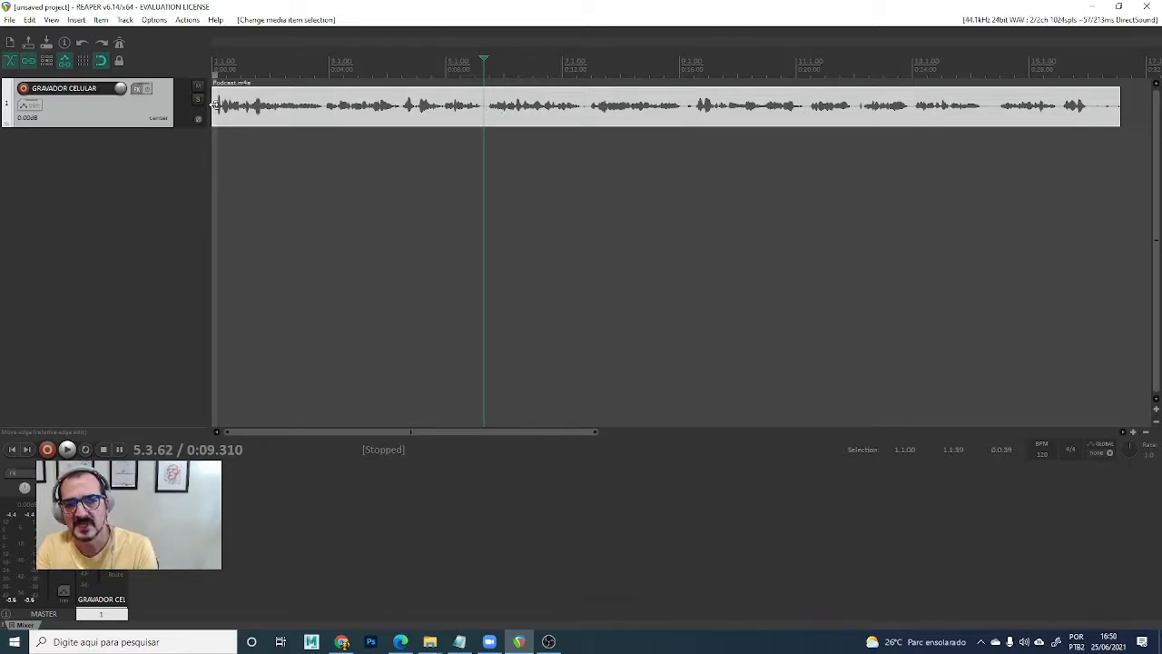
Trim the start of Podcast.m4a to about 0:02.4 and split the clip at the edit cursor.
left_click_drag(214, 106, 282, 109)
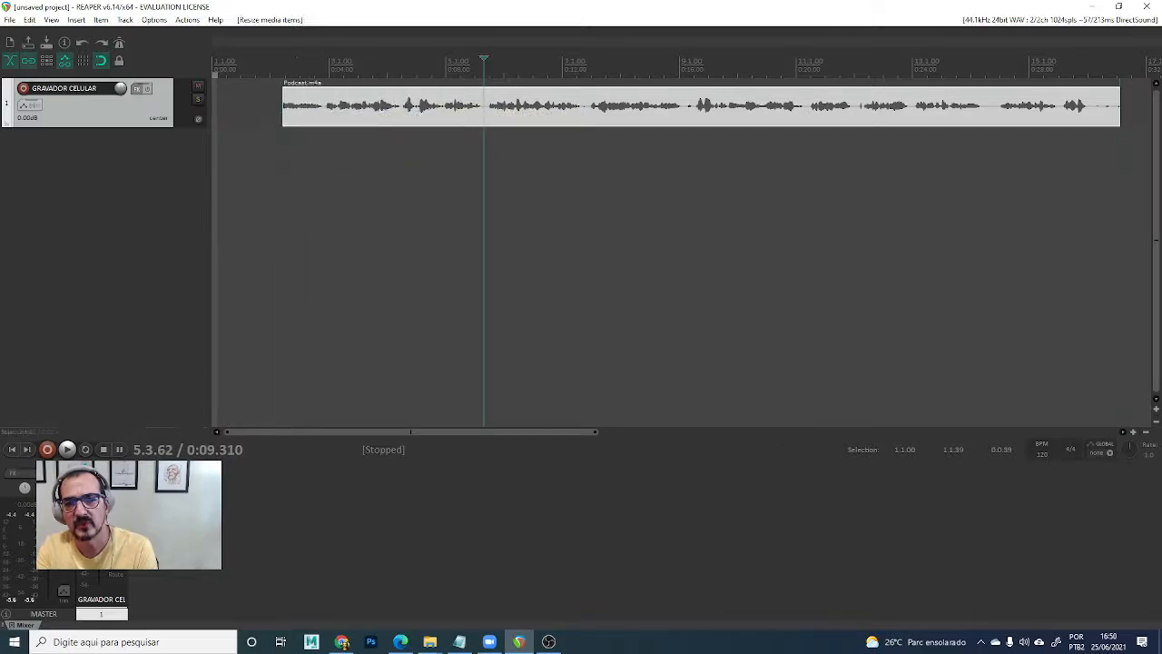
right_click(484, 109)
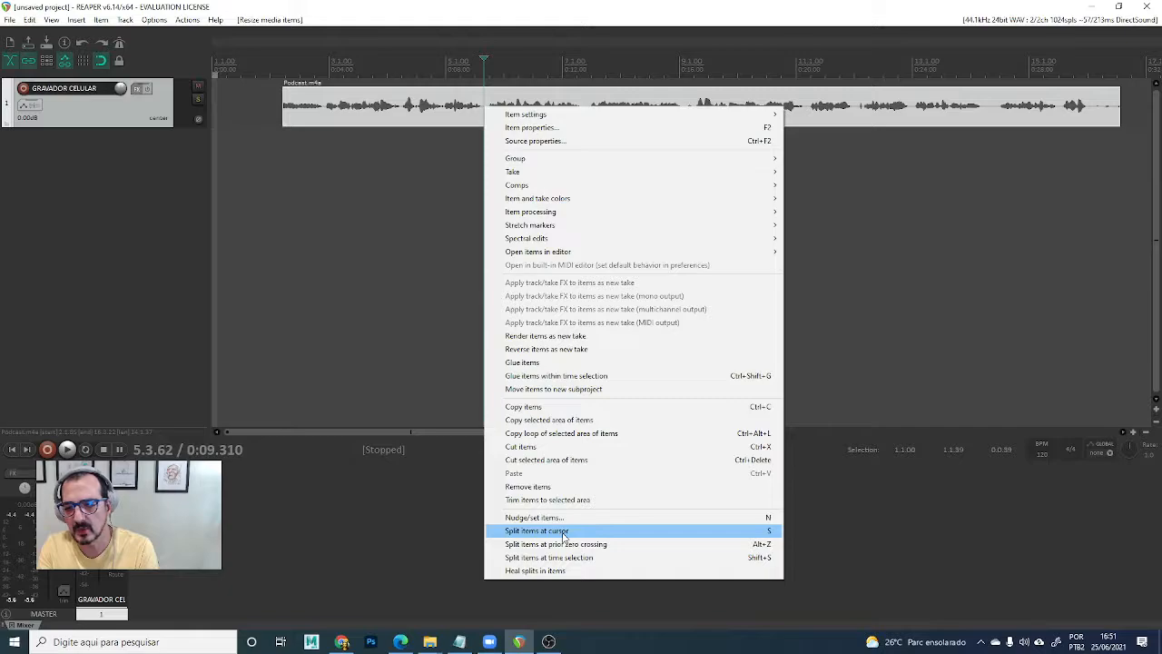
left_click(638, 532)
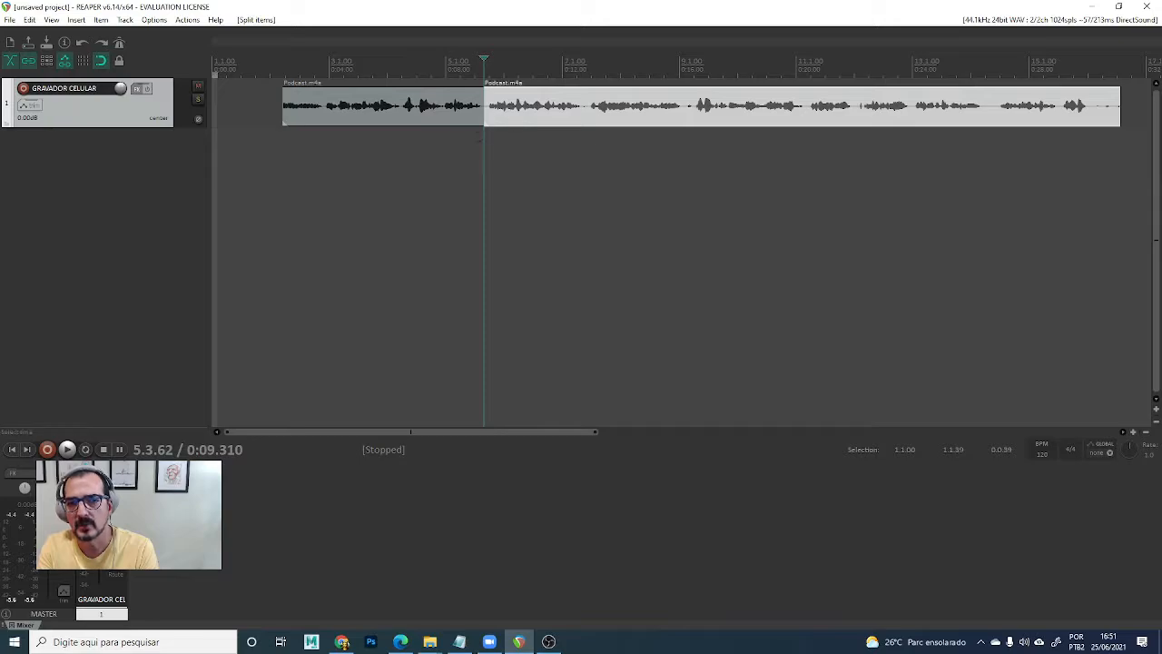
Delete the Podcast.m4a segment before the split and move the remaining clip to the start of the timeline.
left_click(417, 112)
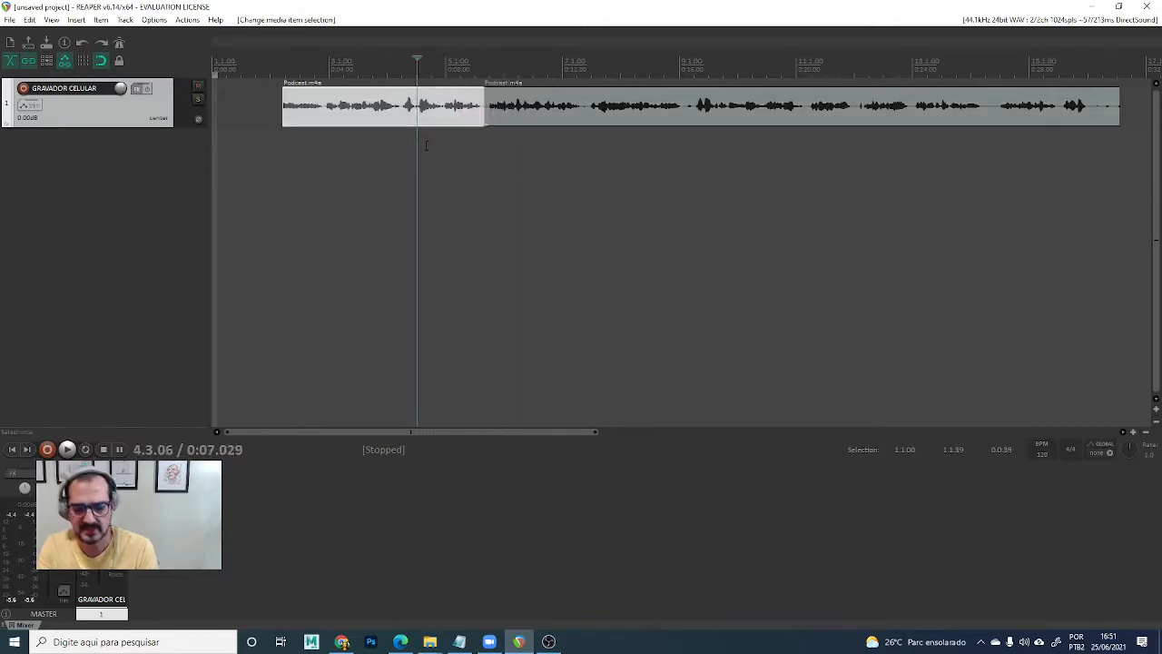
key("Delete")
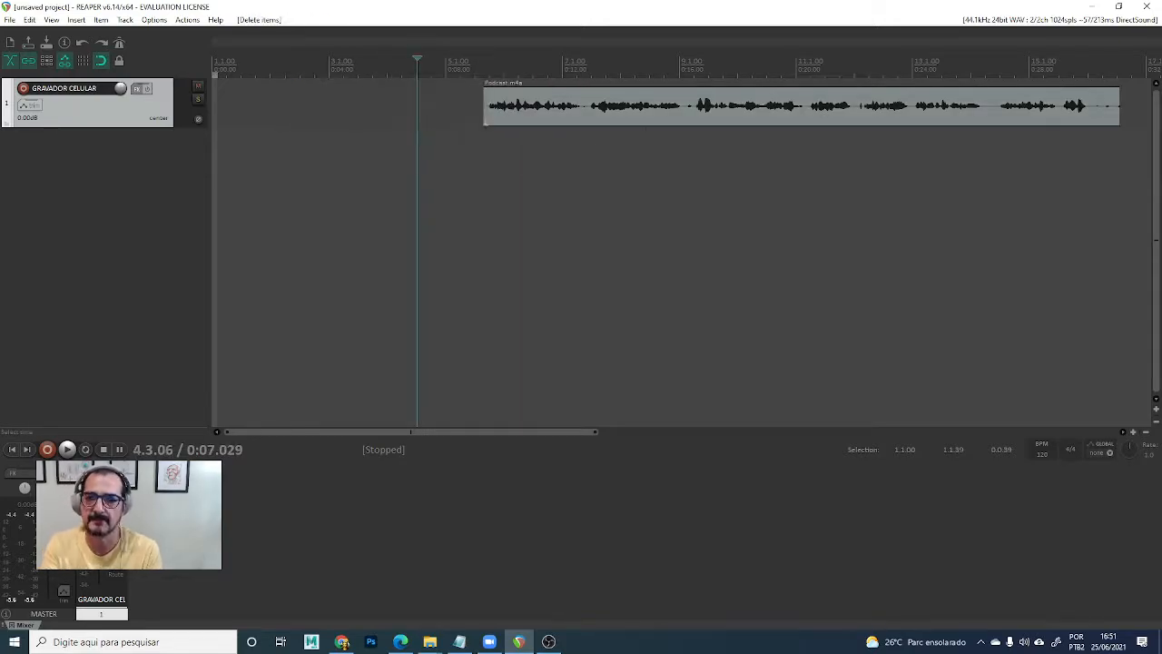
left_click_drag(647, 113, 365, 123)
Trim the end of Podcast.m4a to about 0:20.9, audition its ending and place the edit cursor at the clip's end.
left_click_drag(848, 108, 822, 108)
left_click(788, 107)
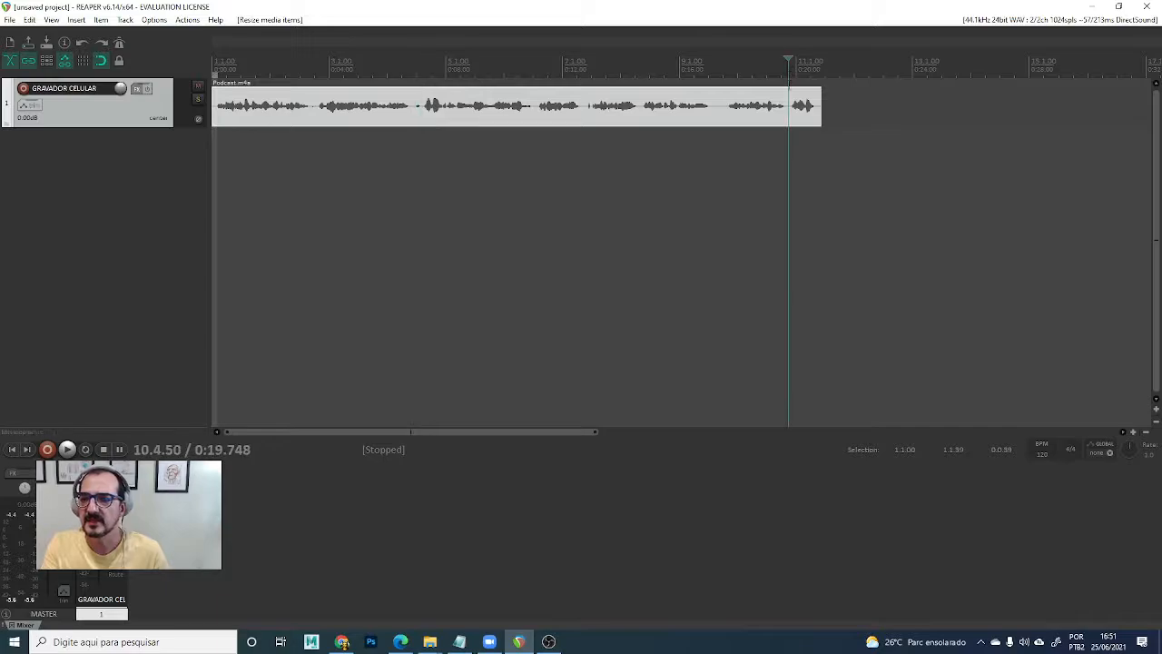
key("space")
key("space")
key("space")
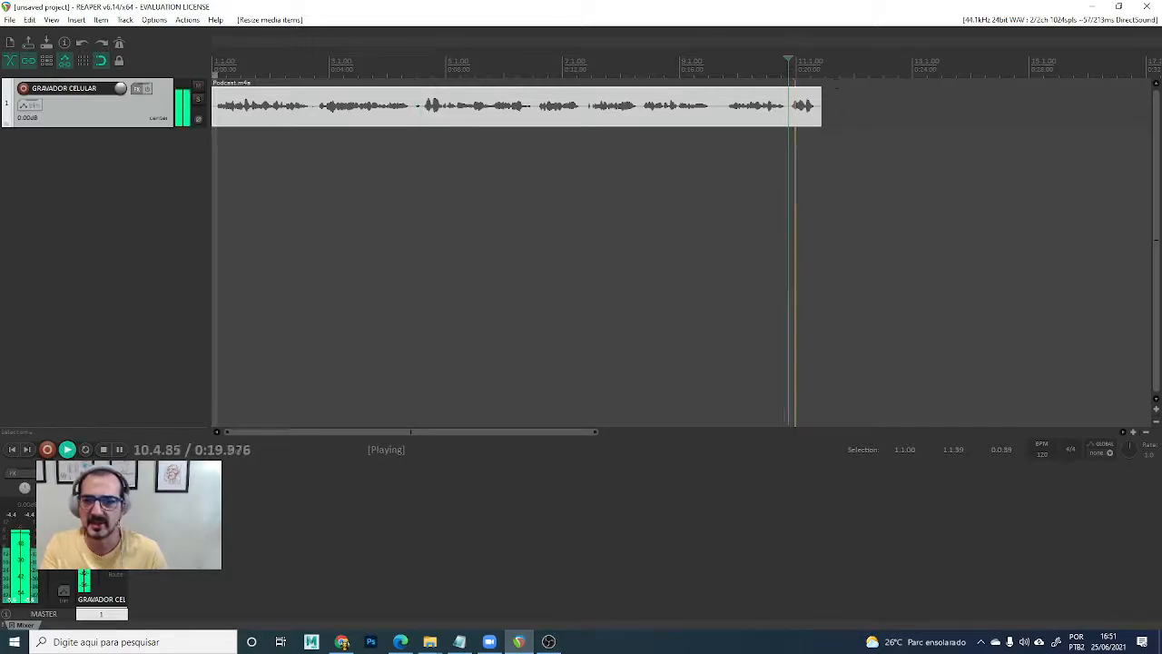
key("space")
key("End")
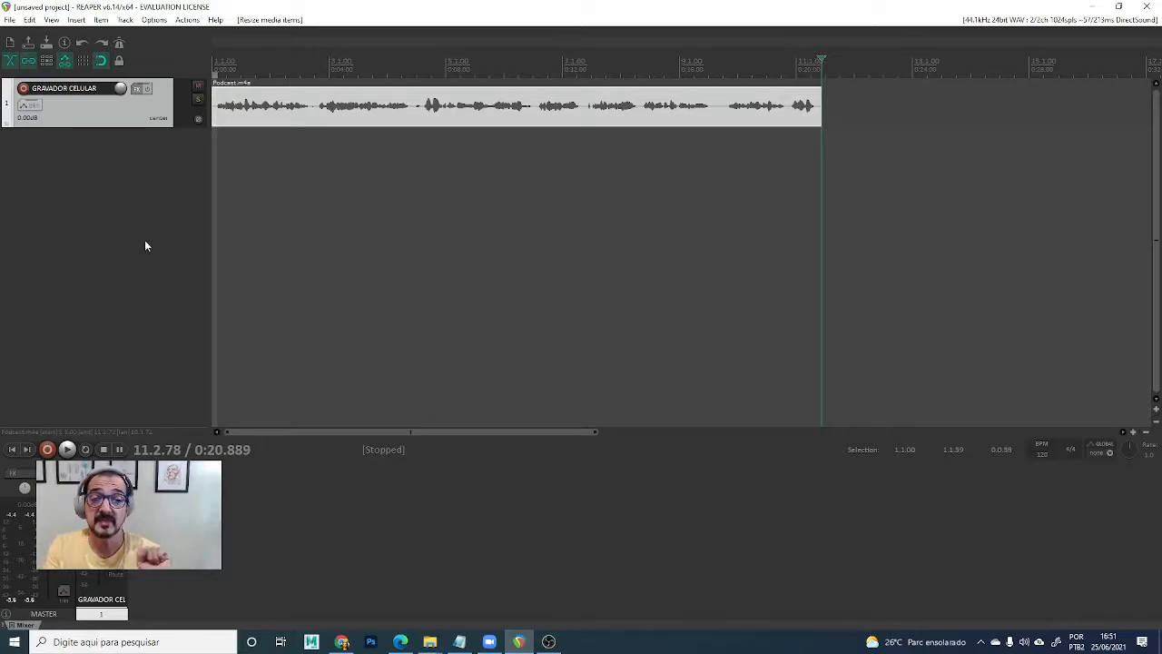
Try to insert TRILHA PASSAGEM.mp3 on the GRAVADOR CELULAR track directly after the voice clip.
left_click(125, 20)
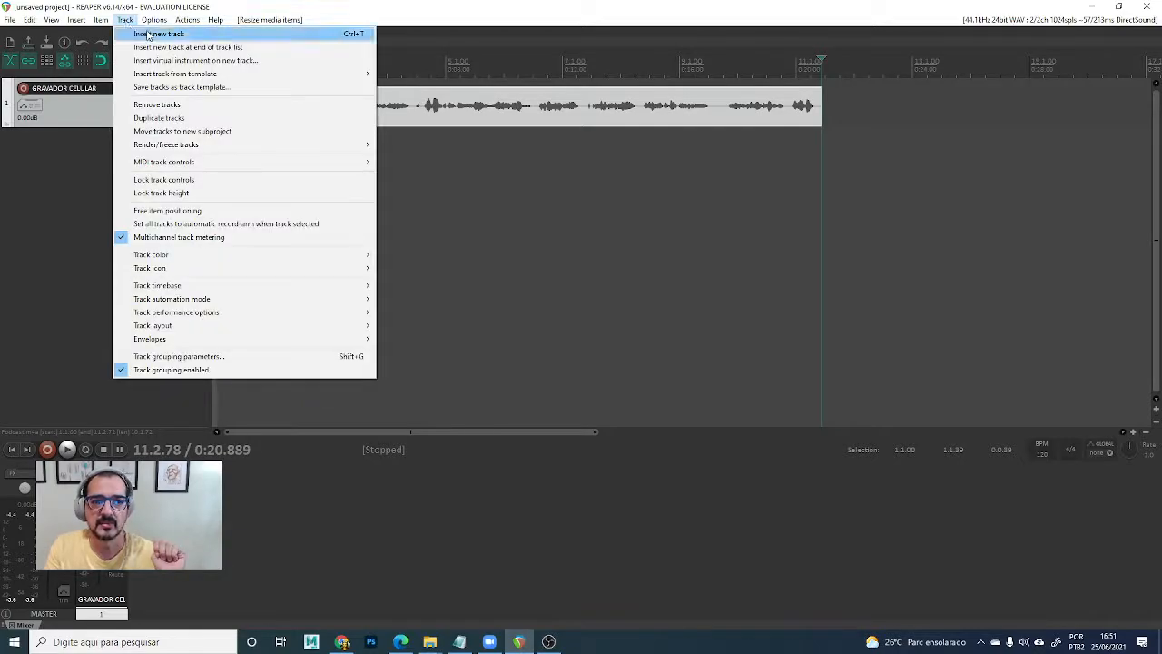
mouse_move(78, 25)
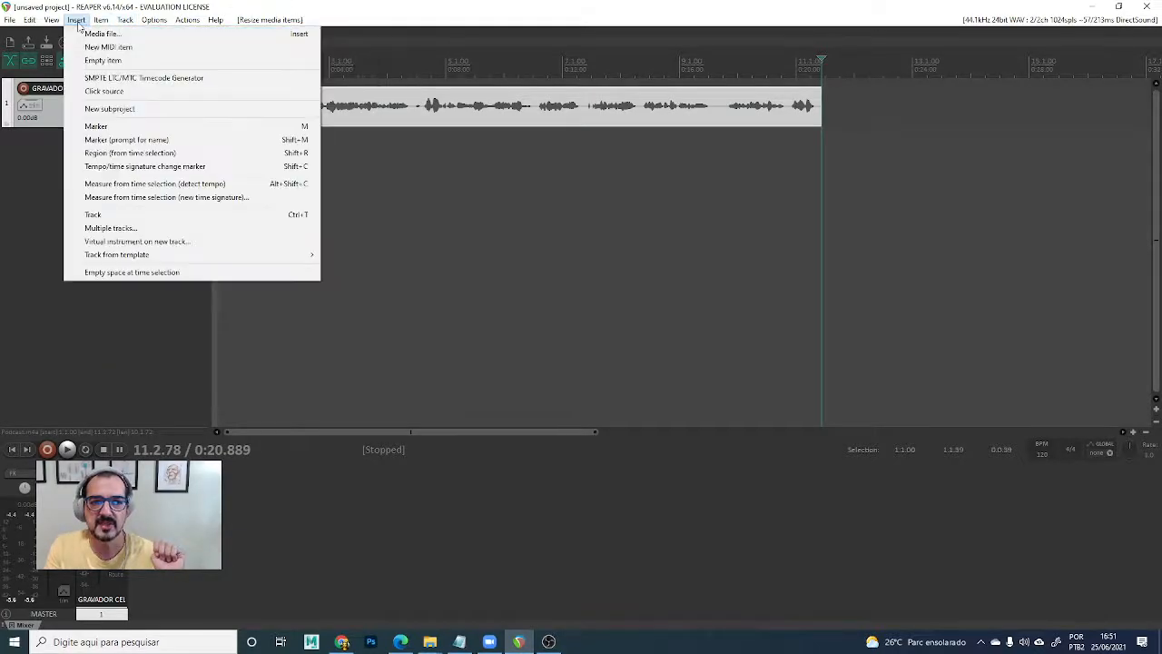
left_click(126, 38)
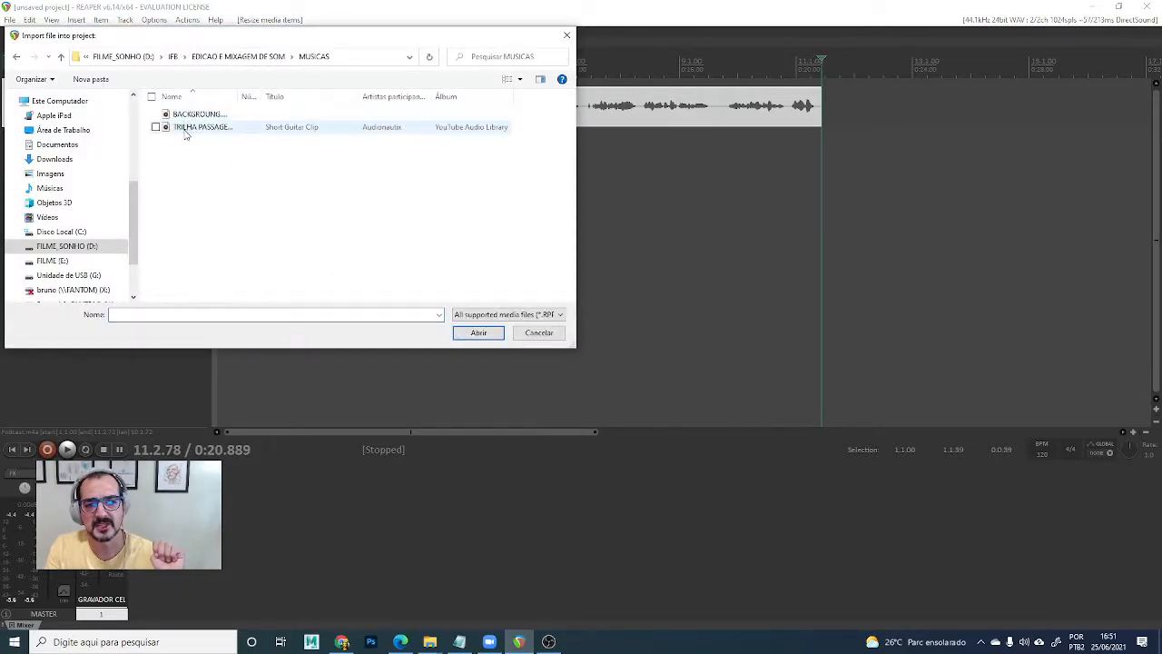
left_click(186, 127)
left_click(476, 333)
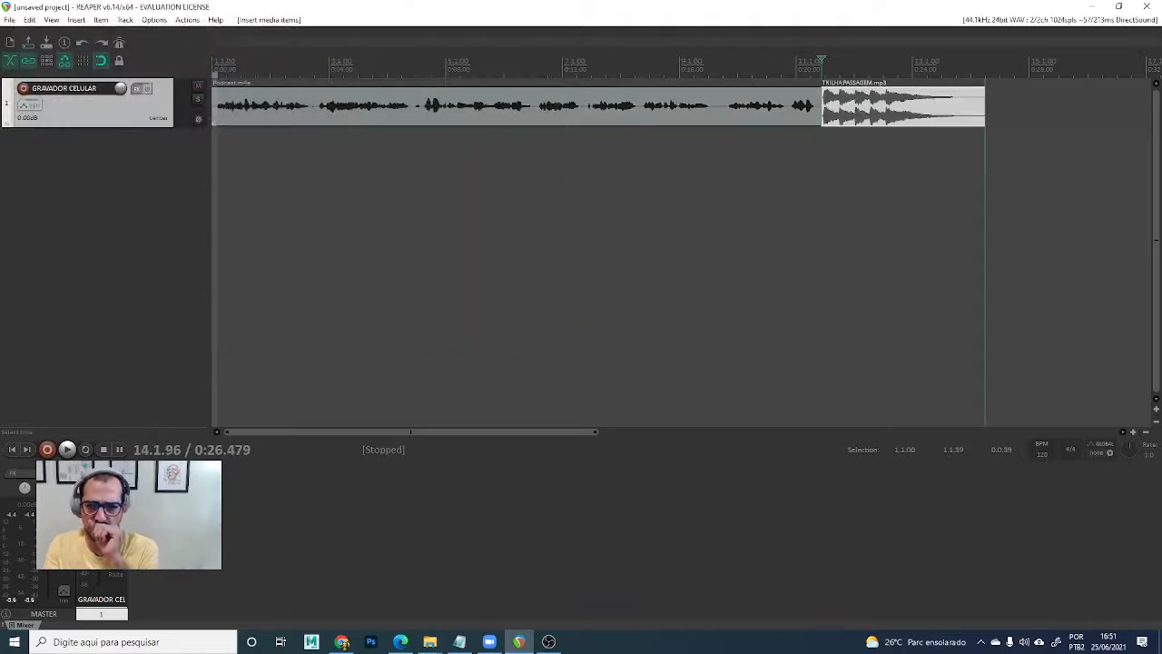
key("ctrl+z")
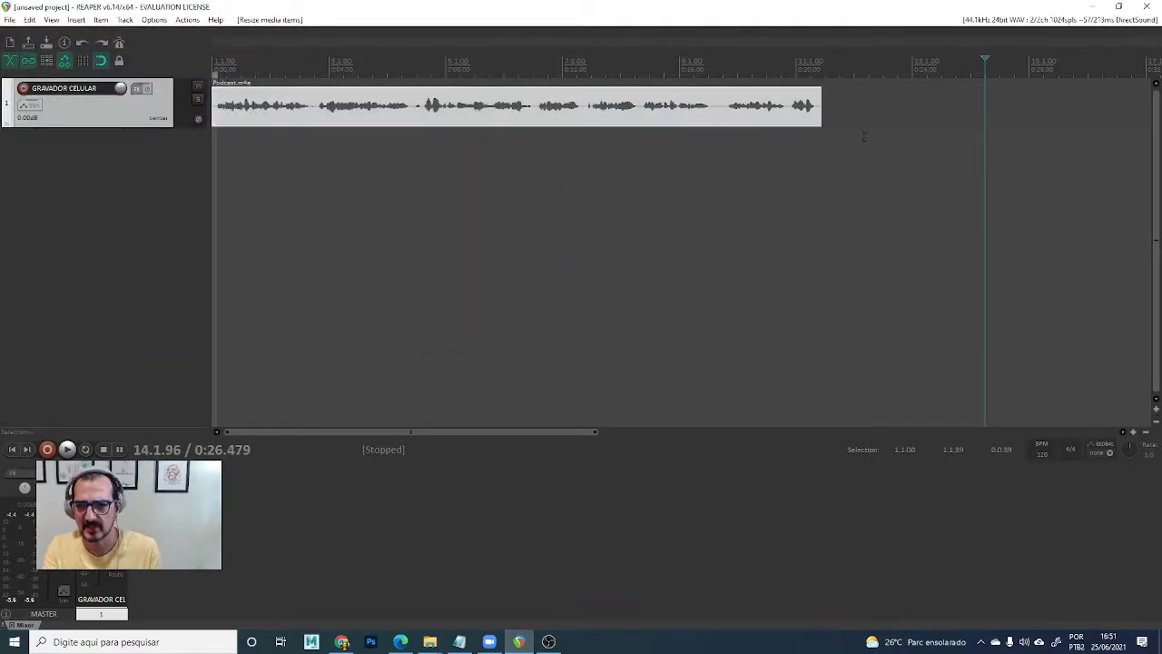
Add a new track below GRAVADOR CELULAR and name it VINHETA.
left_click(124, 20)
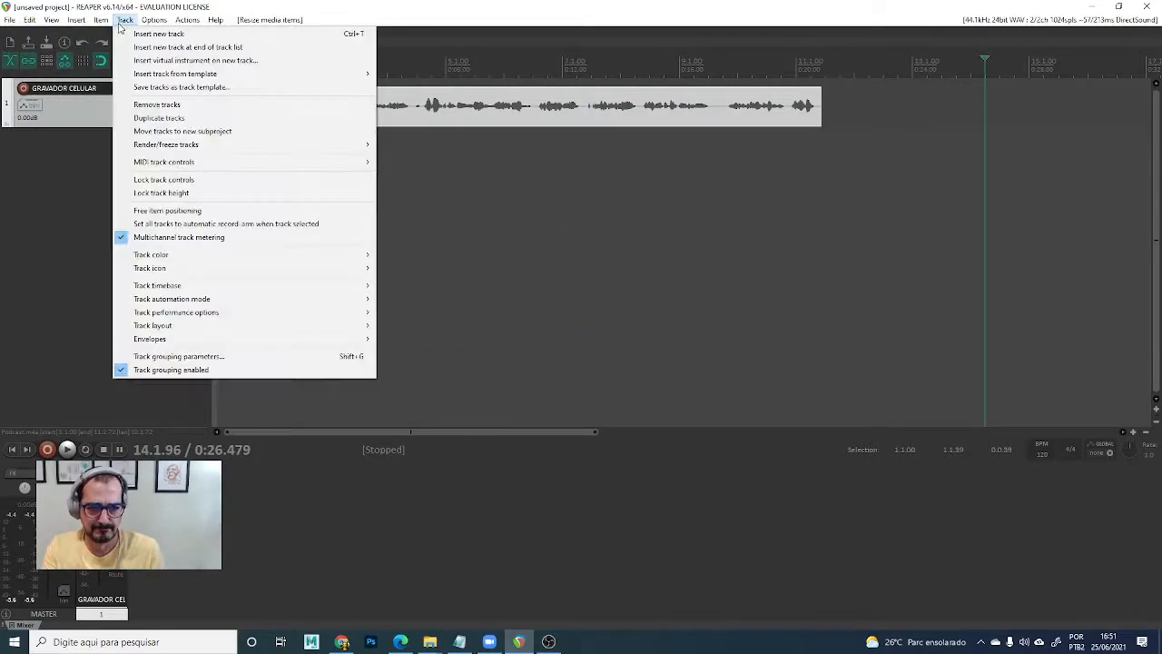
left_click(136, 31)
double_click(52, 138)
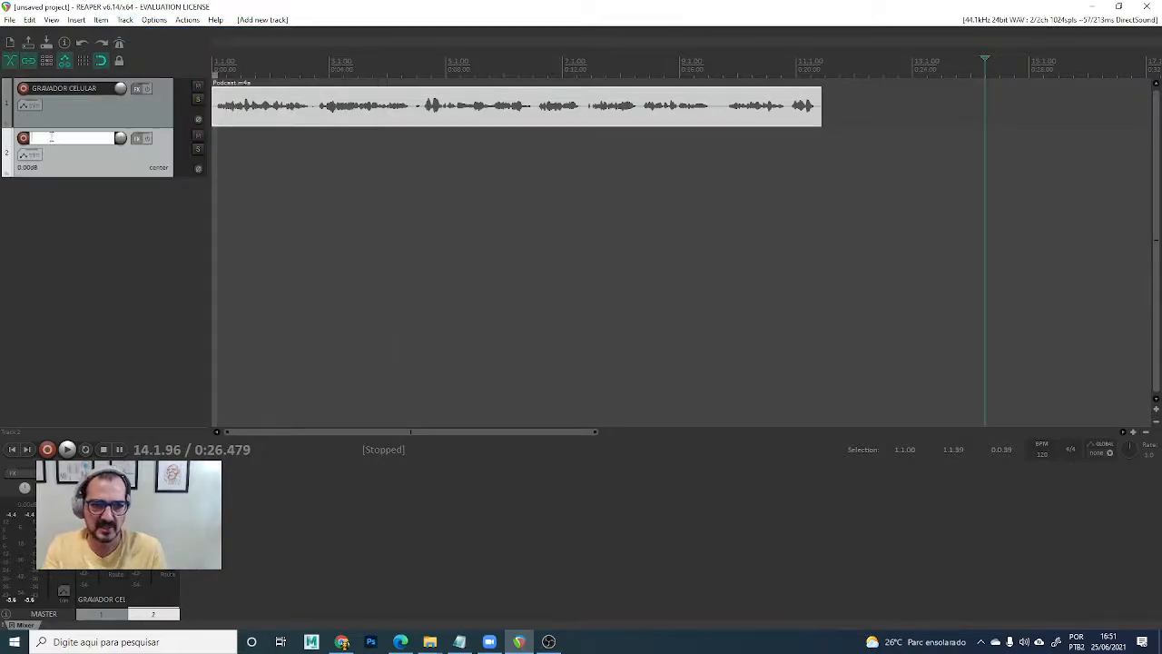
type("VINHETA")
key("Return")
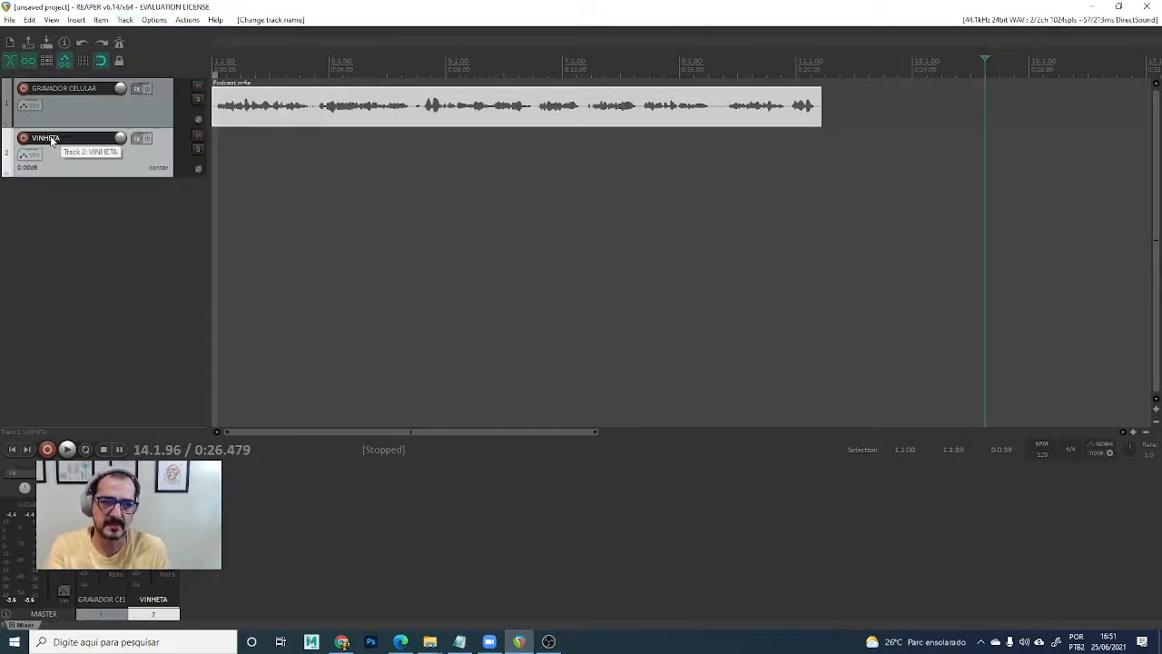
Insert the media file TRILHA PASSAGEM.mp3 from the MUSICAS folder on the VINHETA track.
left_click(76, 20)
left_click(90, 33)
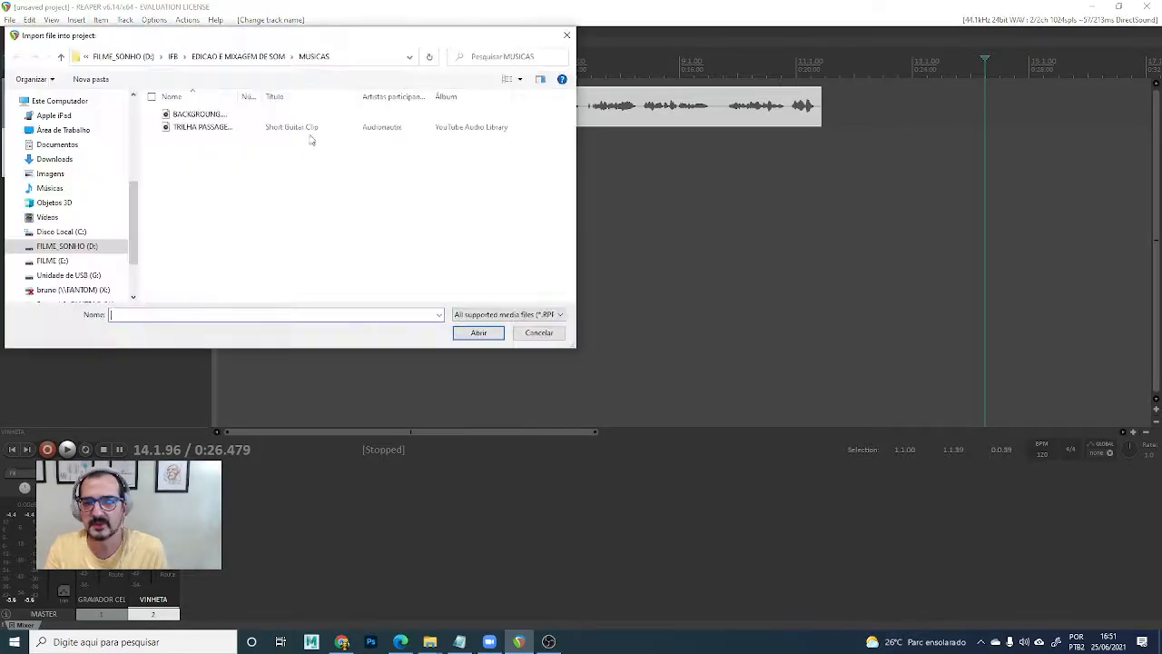
left_click(203, 127)
left_click(495, 333)
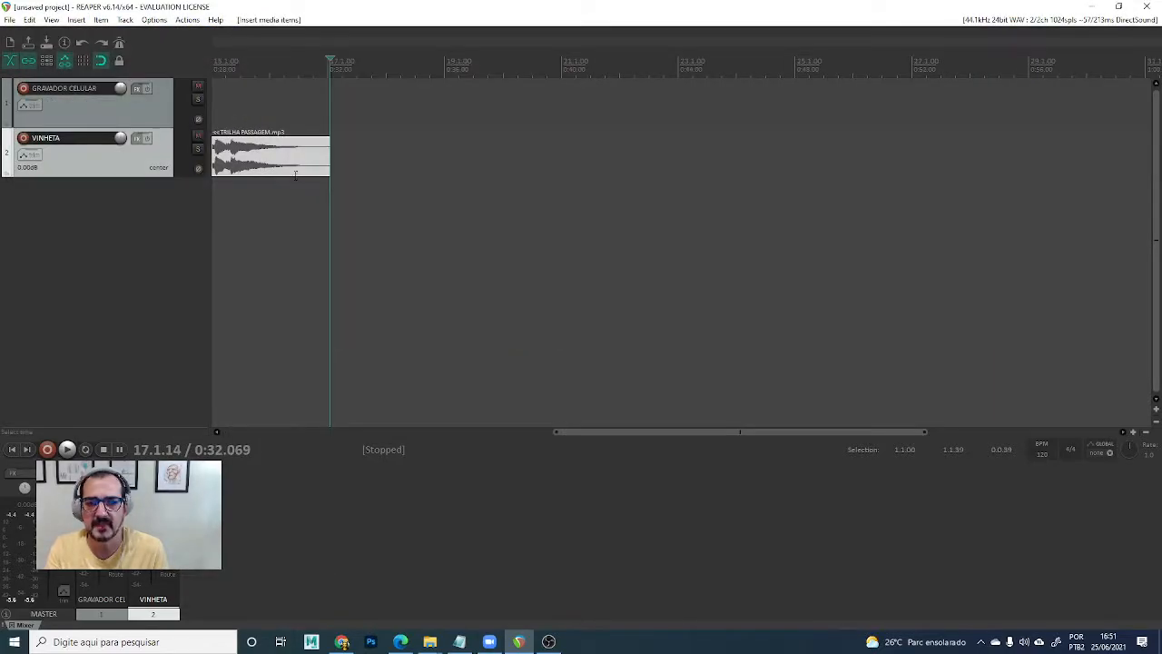
Move the TRILHA PASSAGEM.mp3 clip on the VINHETA track so it starts exactly where Podcast.m4a ends.
left_click(263, 104)
left_click_drag(565, 432, 279, 420)
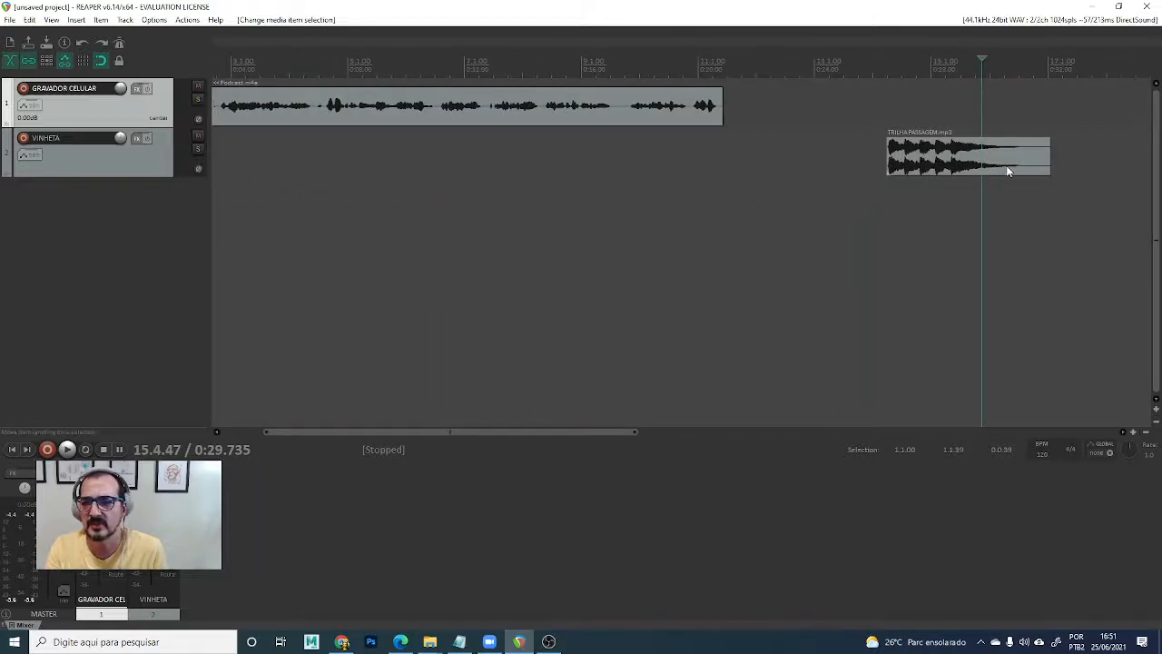
left_click_drag(1008, 171, 839, 171)
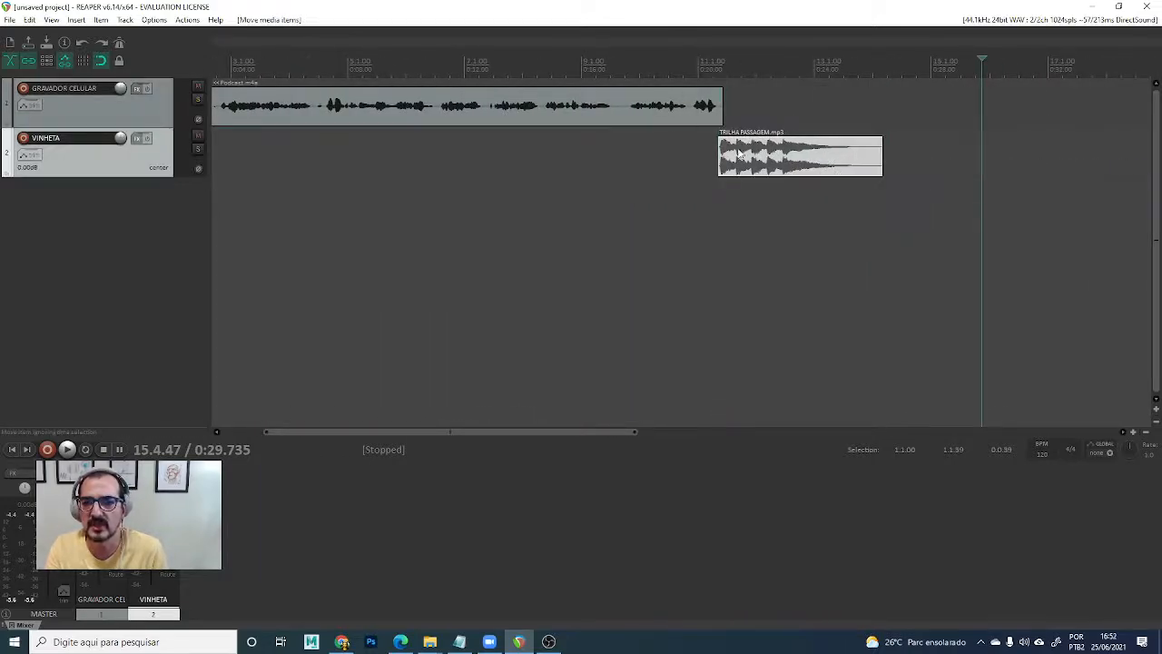
left_click_drag(738, 155, 744, 156)
Play the transition from the end of Podcast.m4a into the TRILHA PASSAGEM.mp3 clip, starting at 0:19.574.
left_click(687, 106)
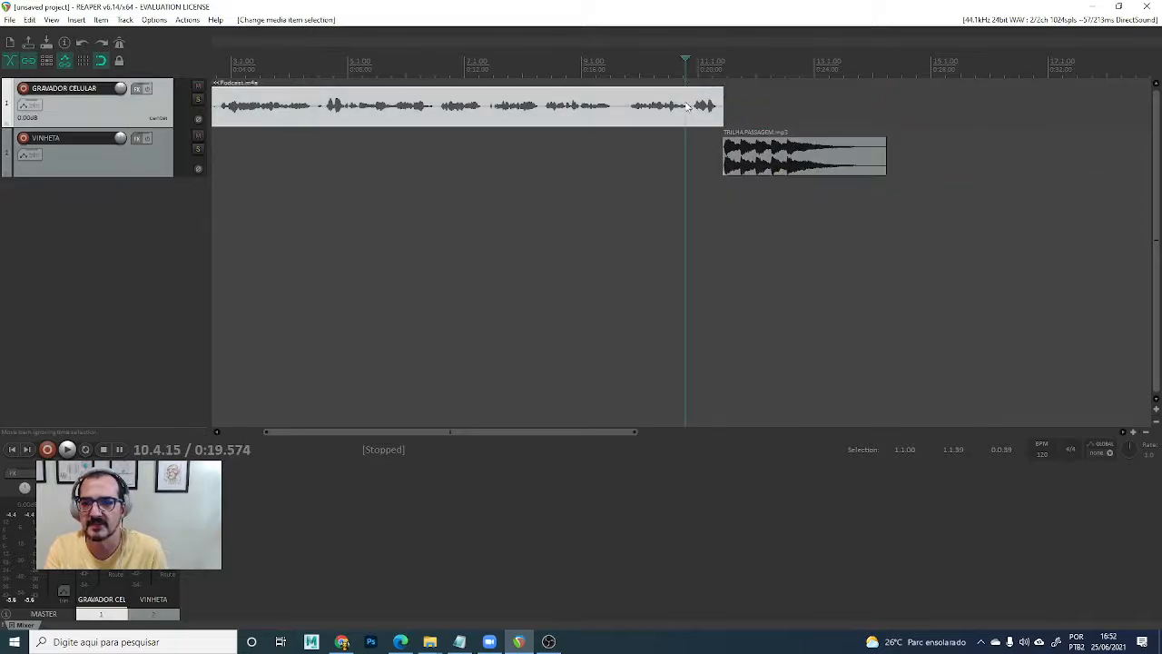
key("space")
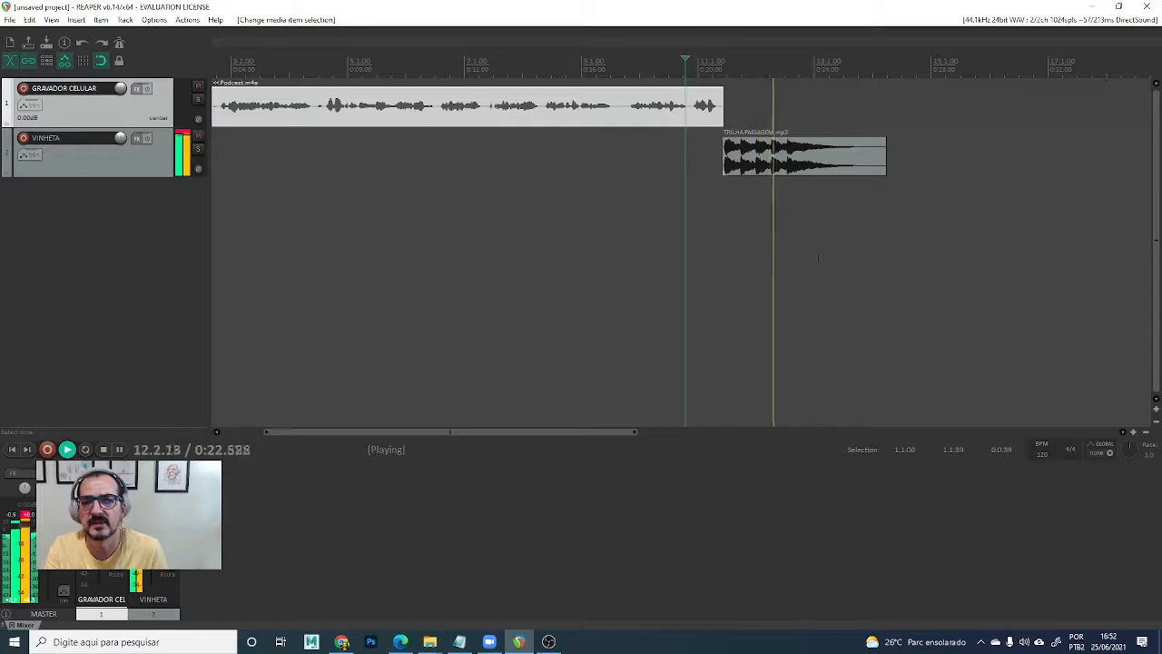
key("space")
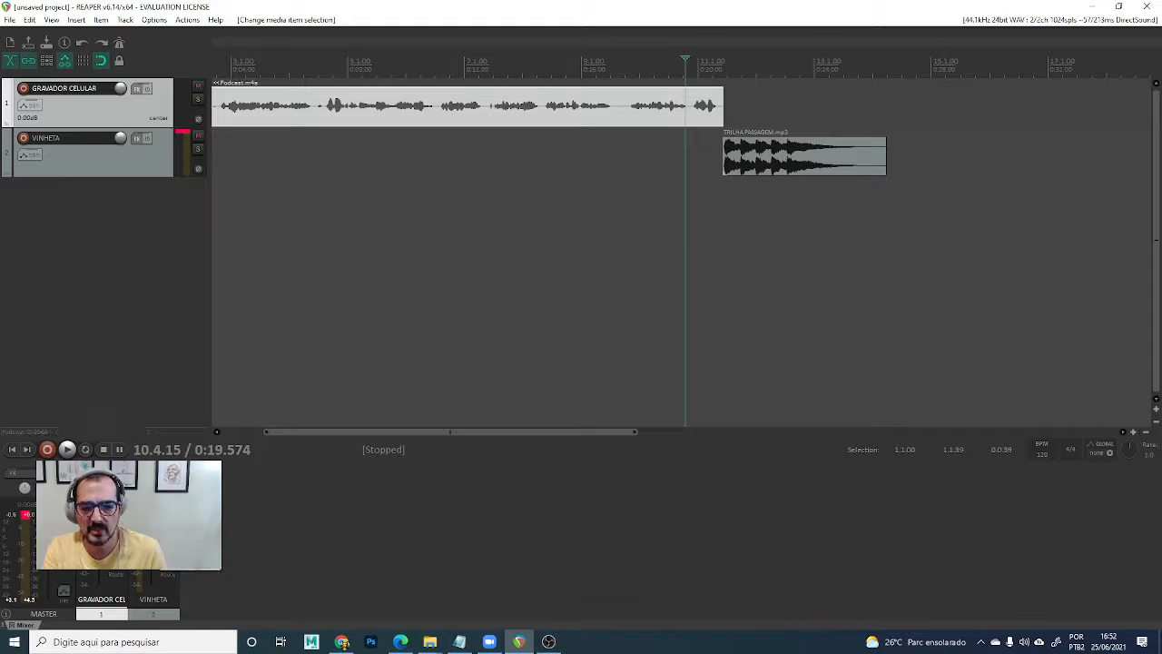
Clear the master clip indicator and replay the TRILHA PASSAGEM.mp3 clip from near its start while adjusting the VINHETA track's volume.
left_click(725, 198)
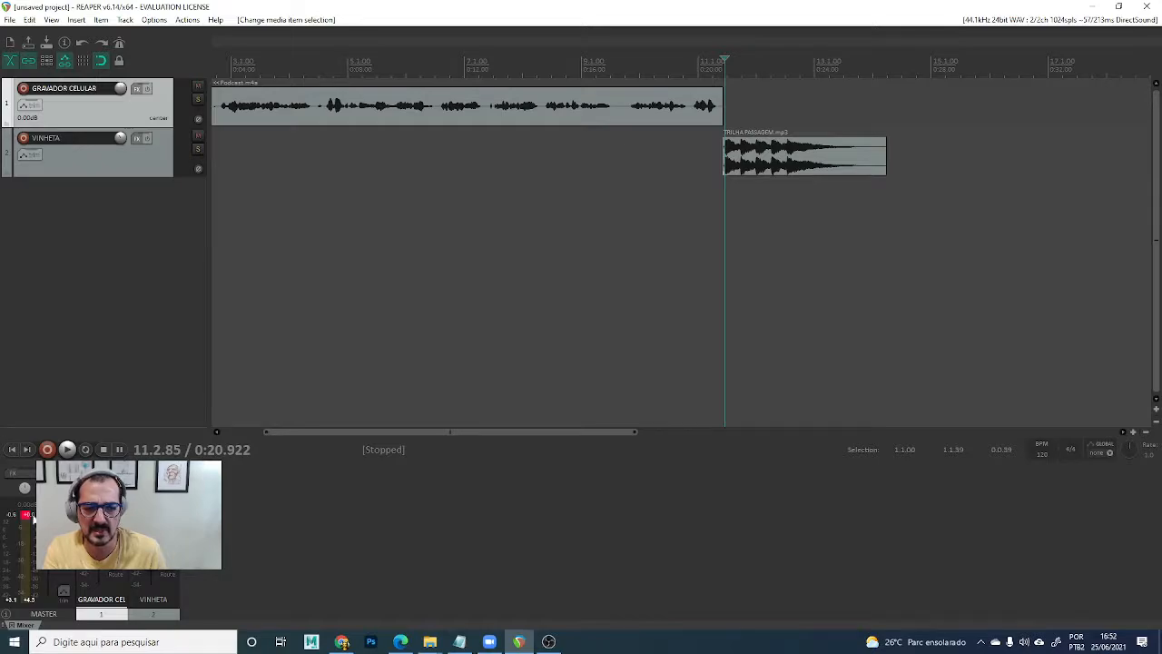
left_click(27, 515)
key("space")
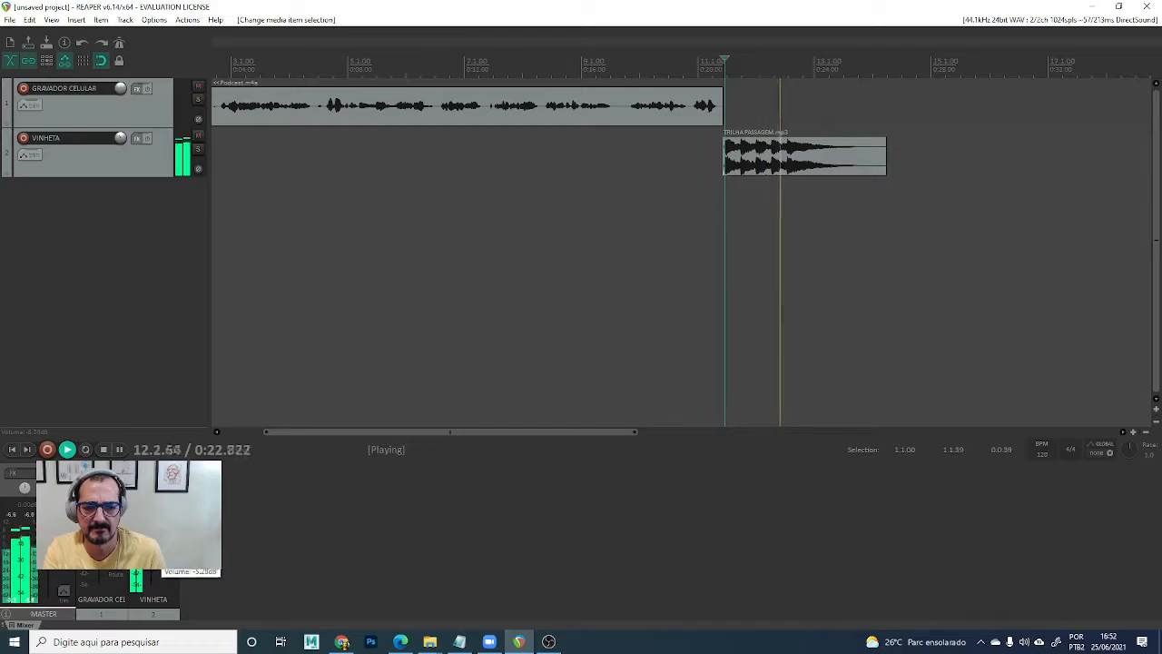
key("space")
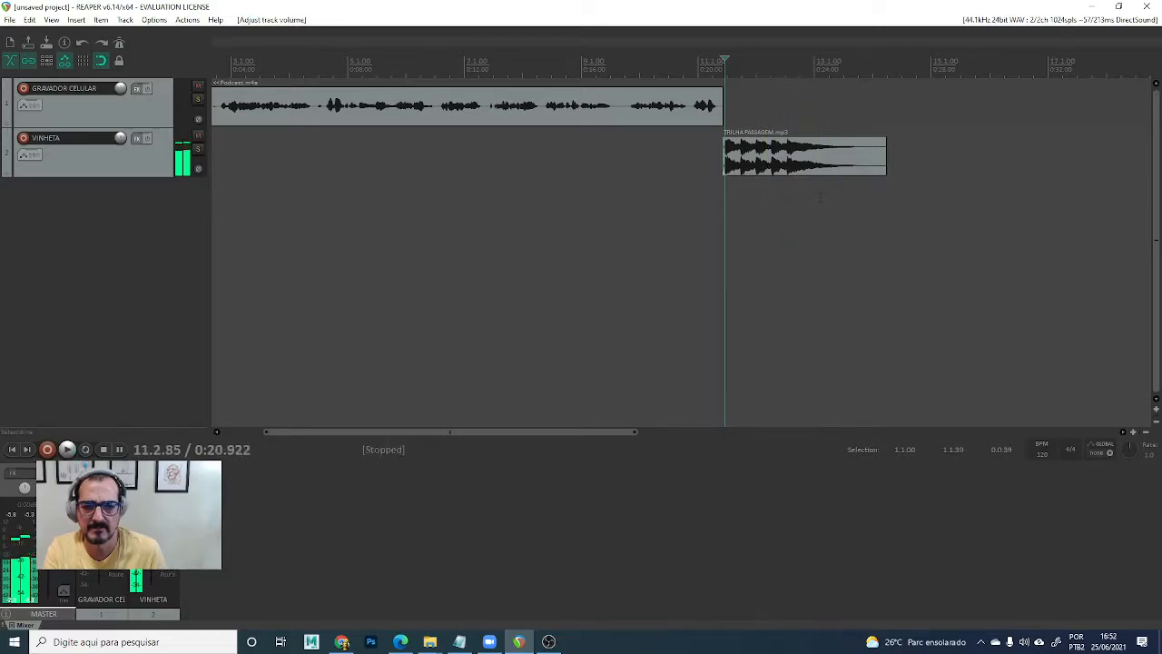
left_click(735, 272)
key("space")
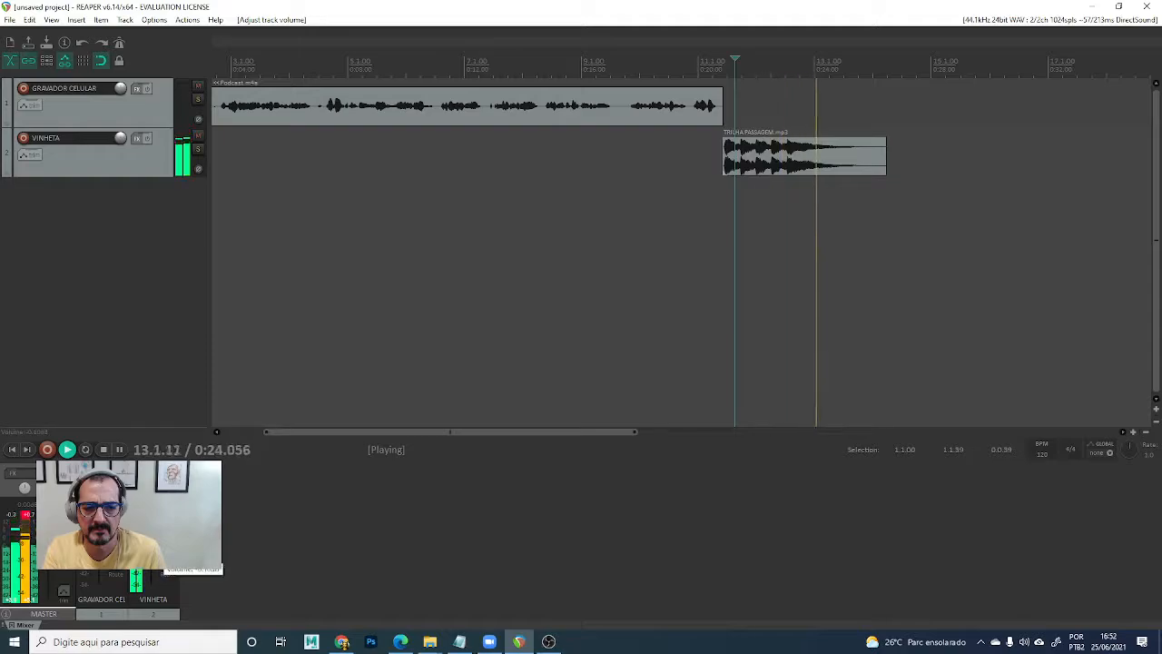
key("space")
key("space")
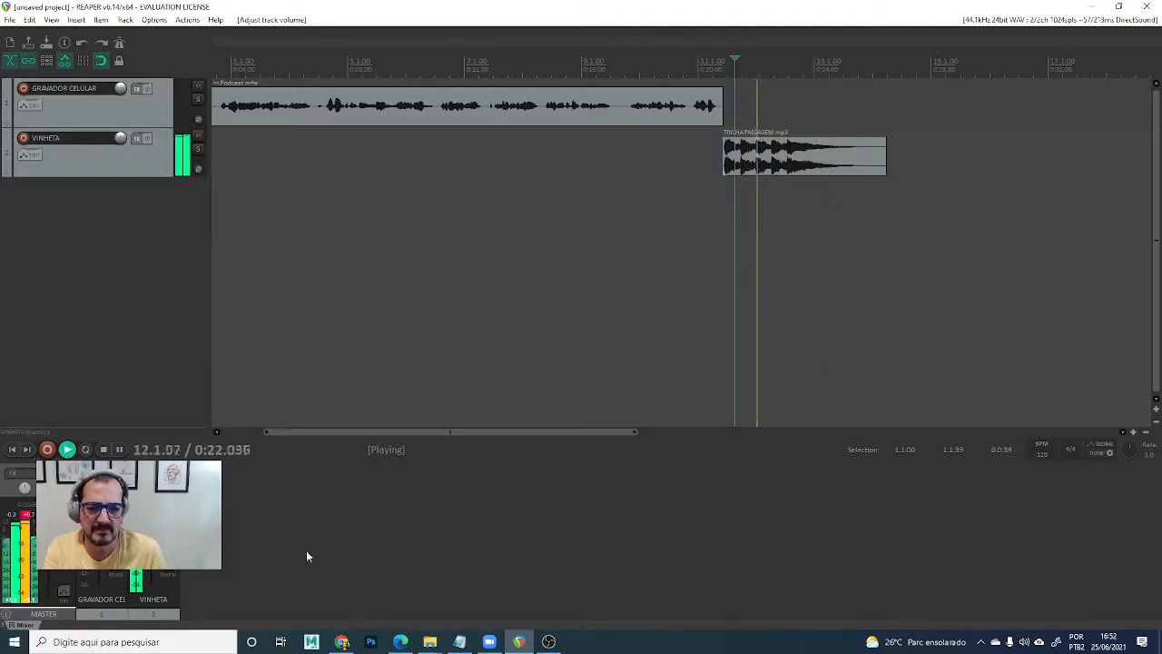
key("space")
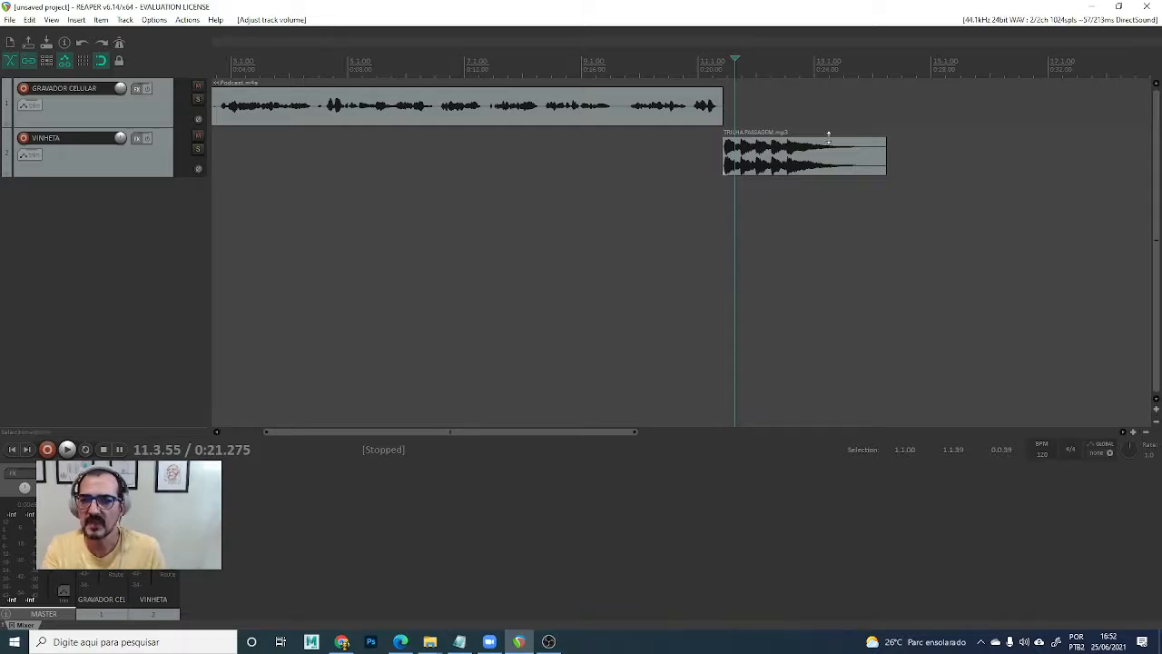
Place the edit cursor in the clip's fading tail and trim the end of TRILHA PASSAGEM.mp3 to 0:25.513.
left_click(844, 91)
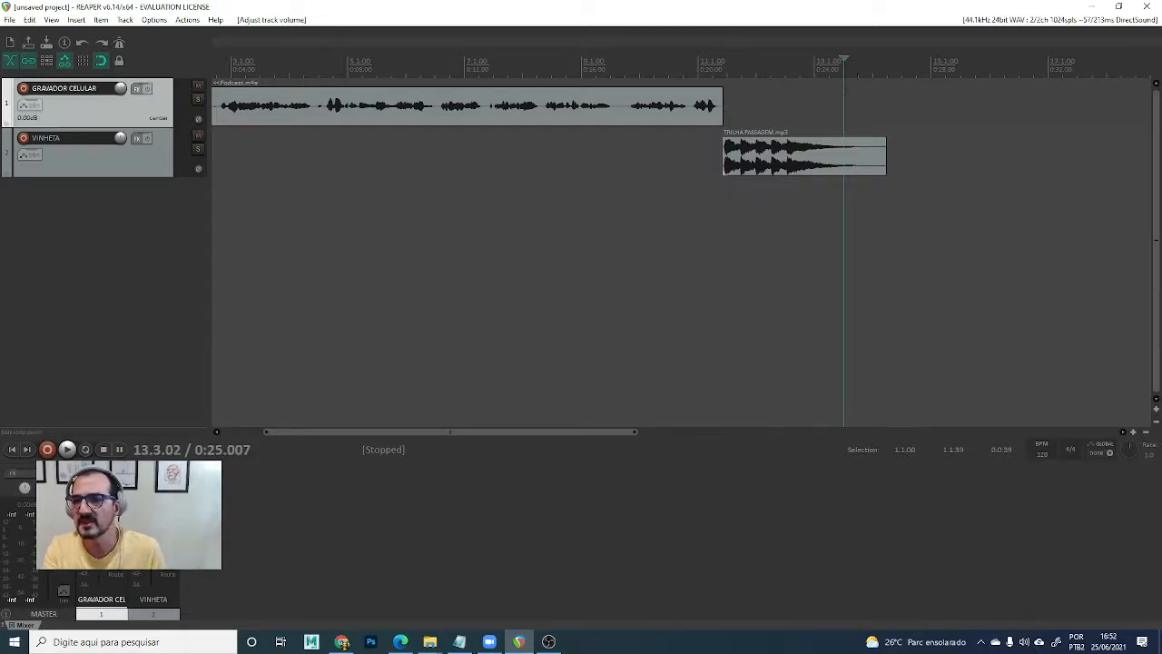
left_click(856, 80)
left_click_drag(886, 156, 859, 159)
Rename the GRAVADOR CELULAR track as LOCUTOR.
double_click(86, 90)
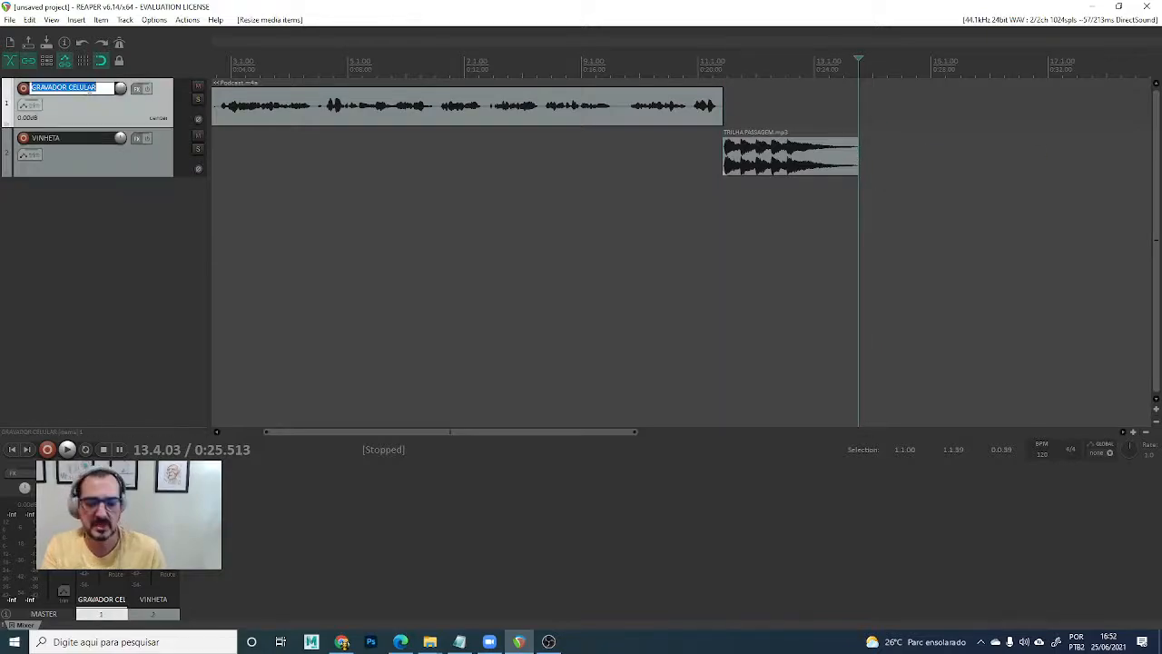
type("L")
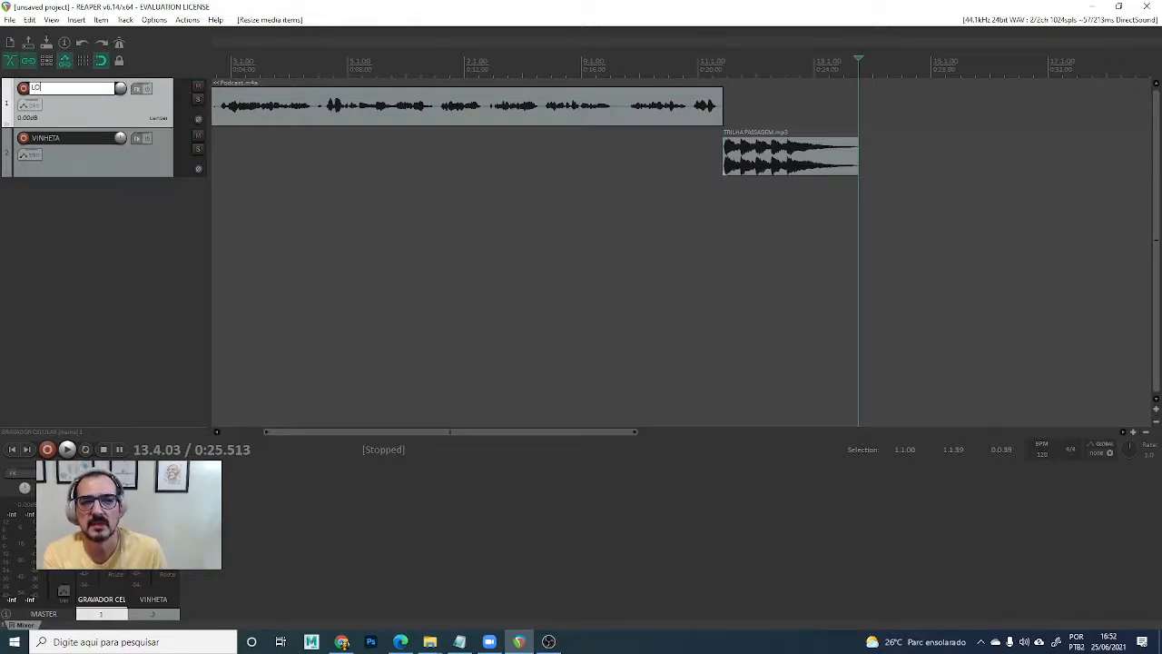
type("OCUTOR")
key("Return")
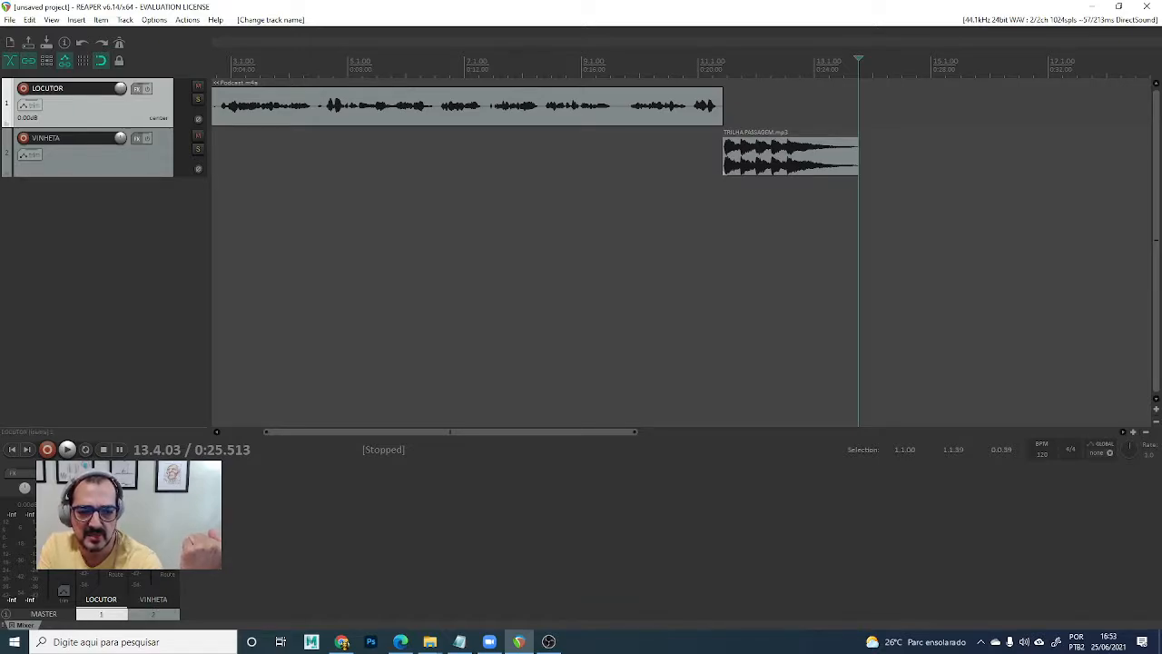
Look through the LOCUTOR track's MIDI and output record modes and apply the first record mode on offer.
left_click(104, 502)
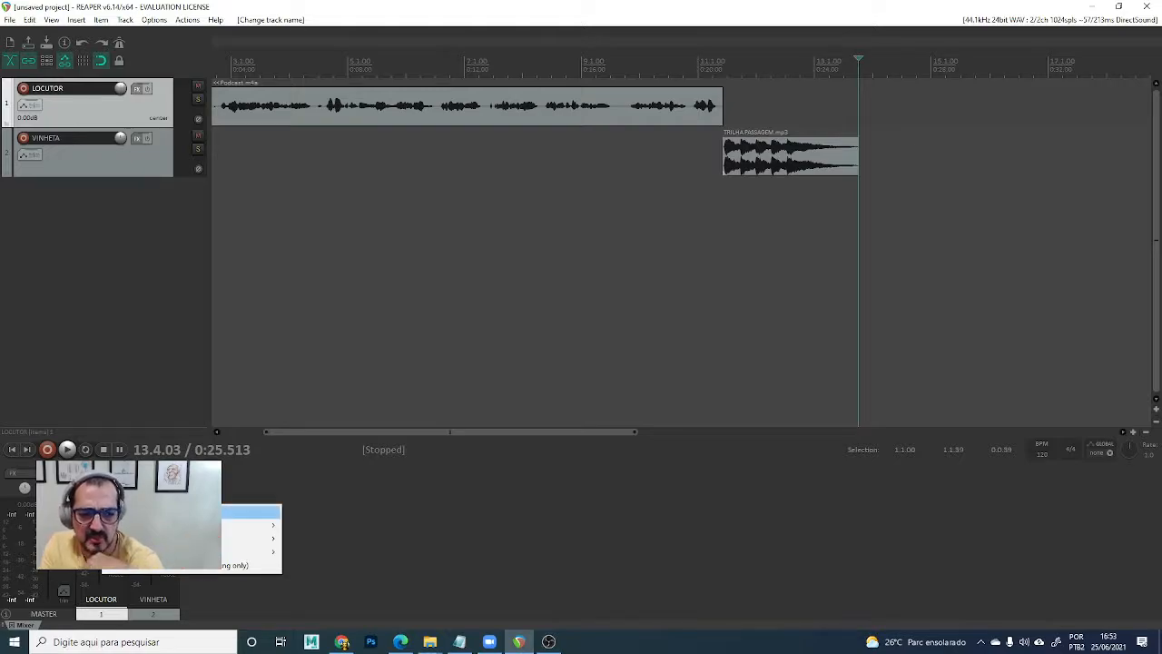
mouse_move(161, 525)
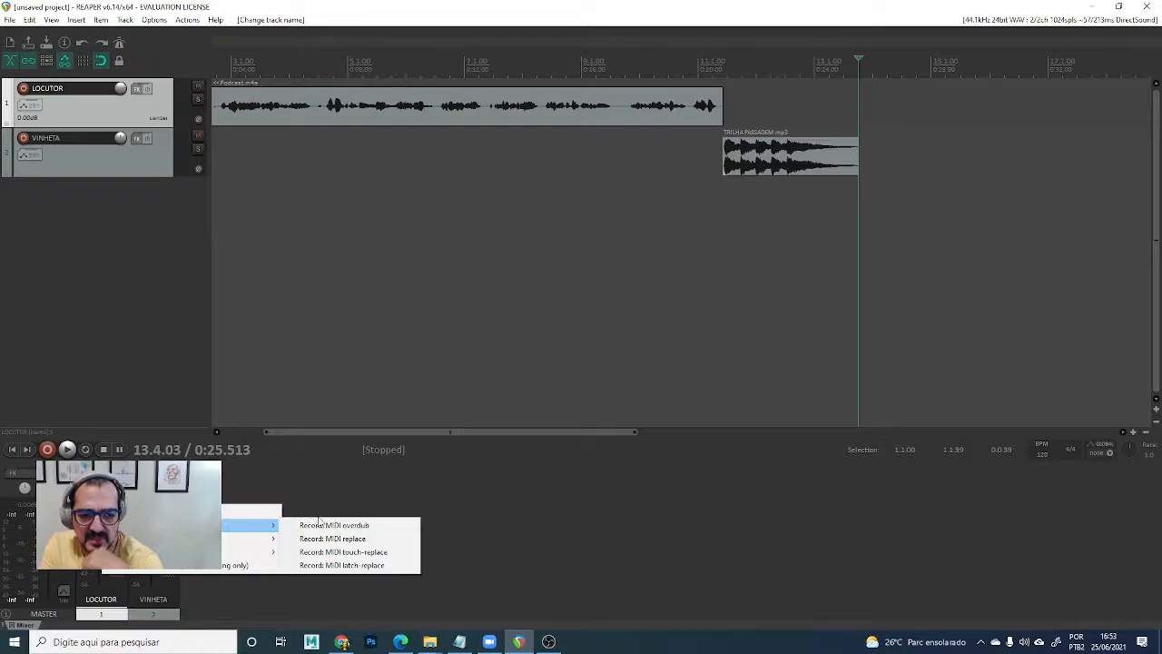
mouse_move(250, 539)
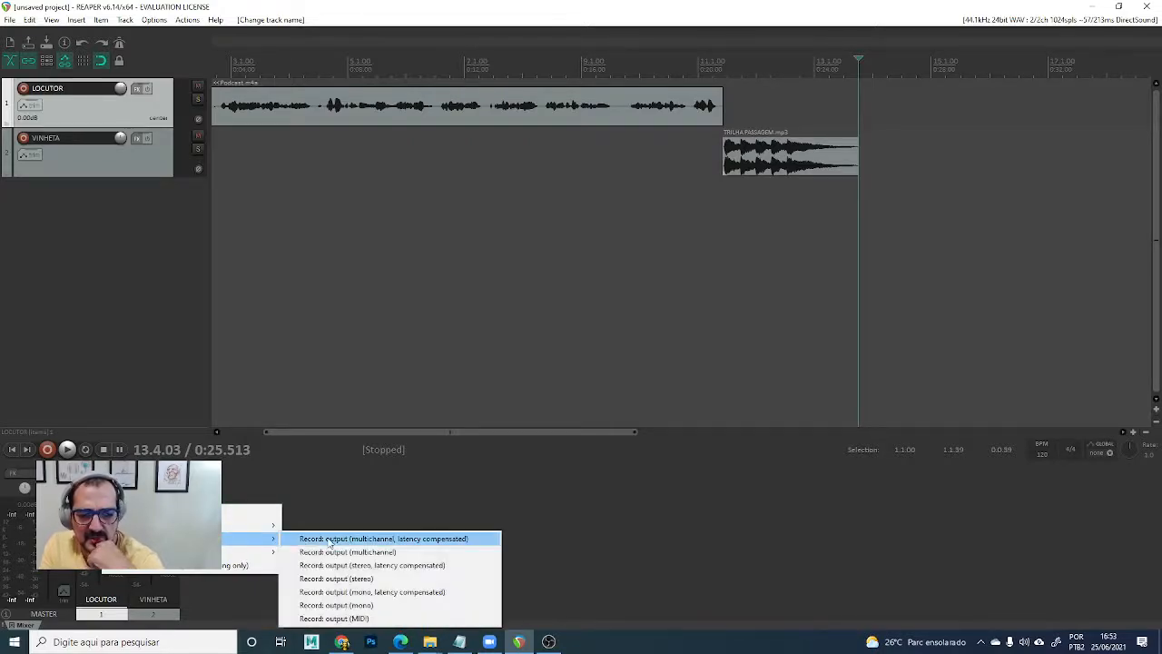
mouse_move(205, 551)
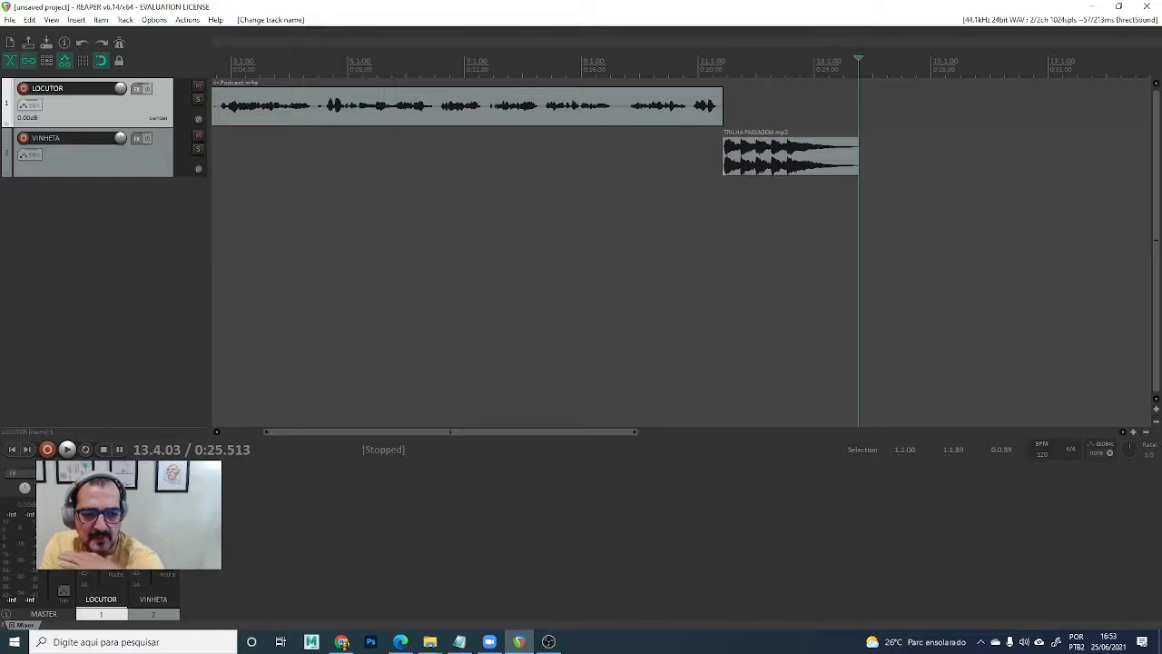
left_click(95, 502)
left_click(245, 515)
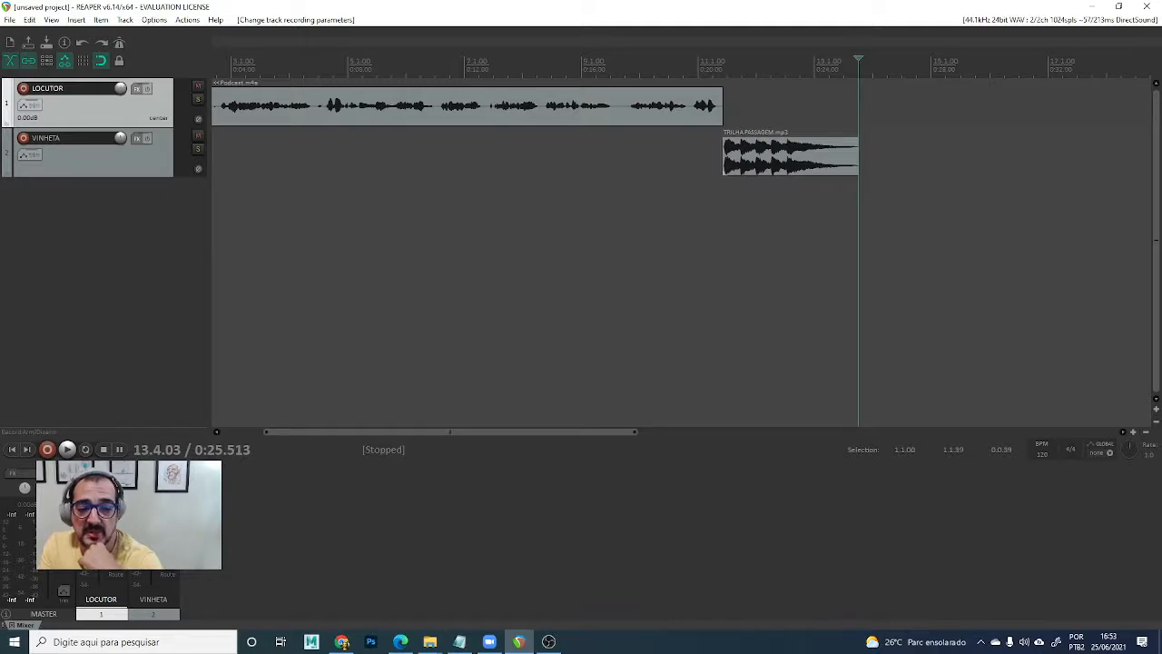
Arm the LOCUTOR track for recording.
left_click(23, 88)
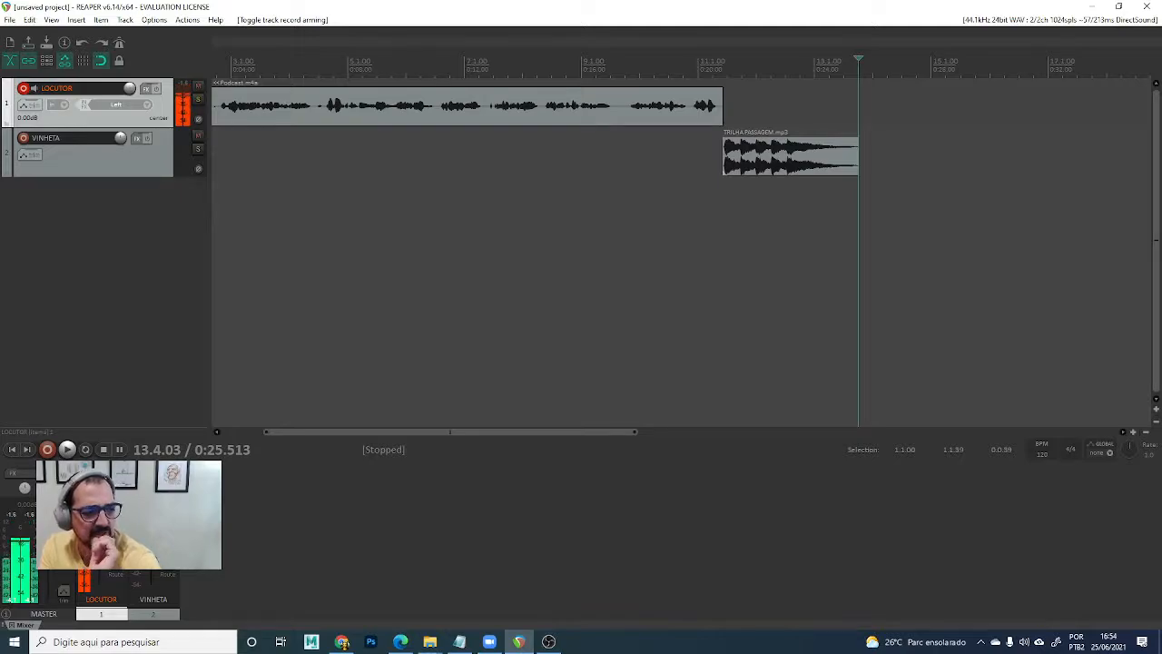
key("alt+Tab")
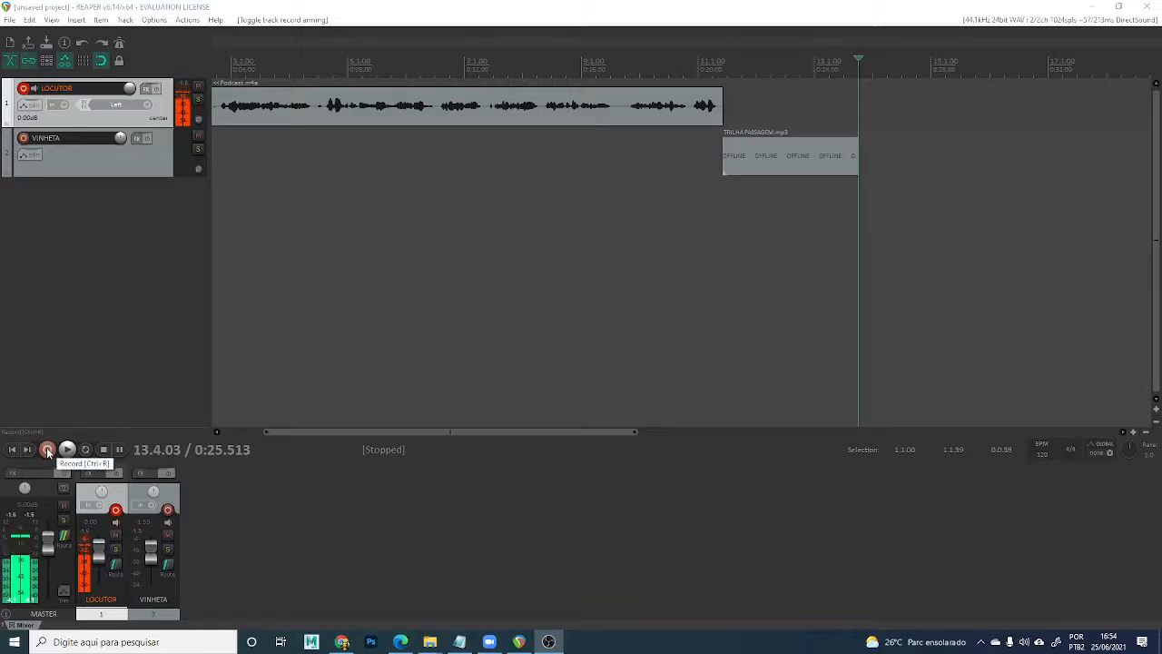
key("space")
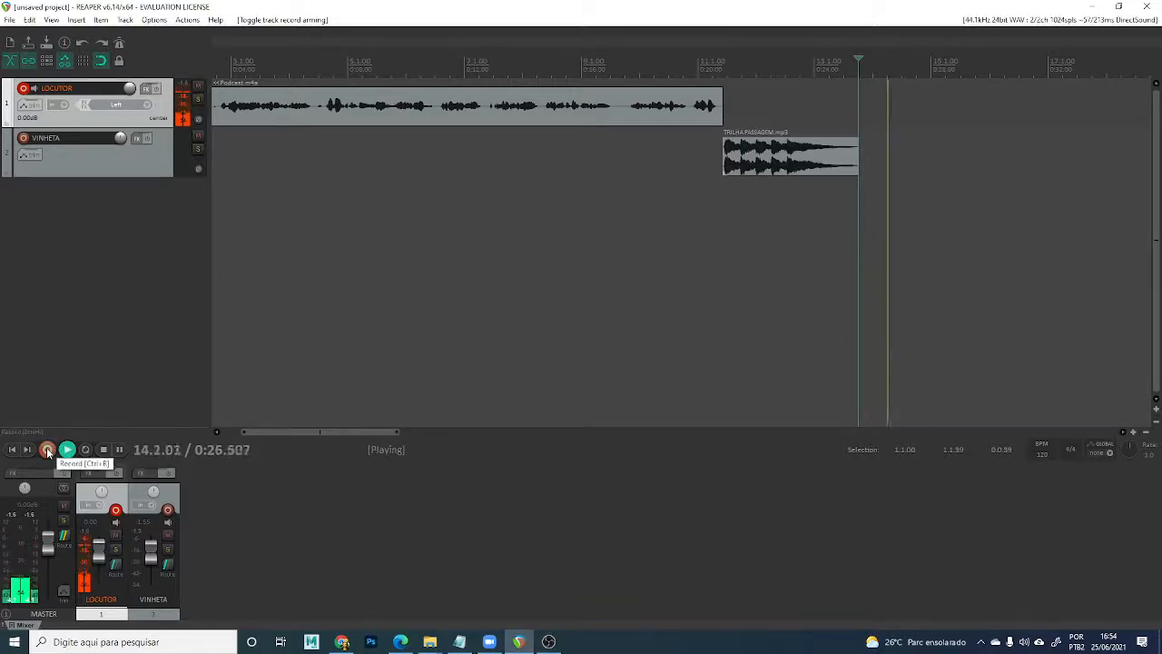
left_click(47, 450)
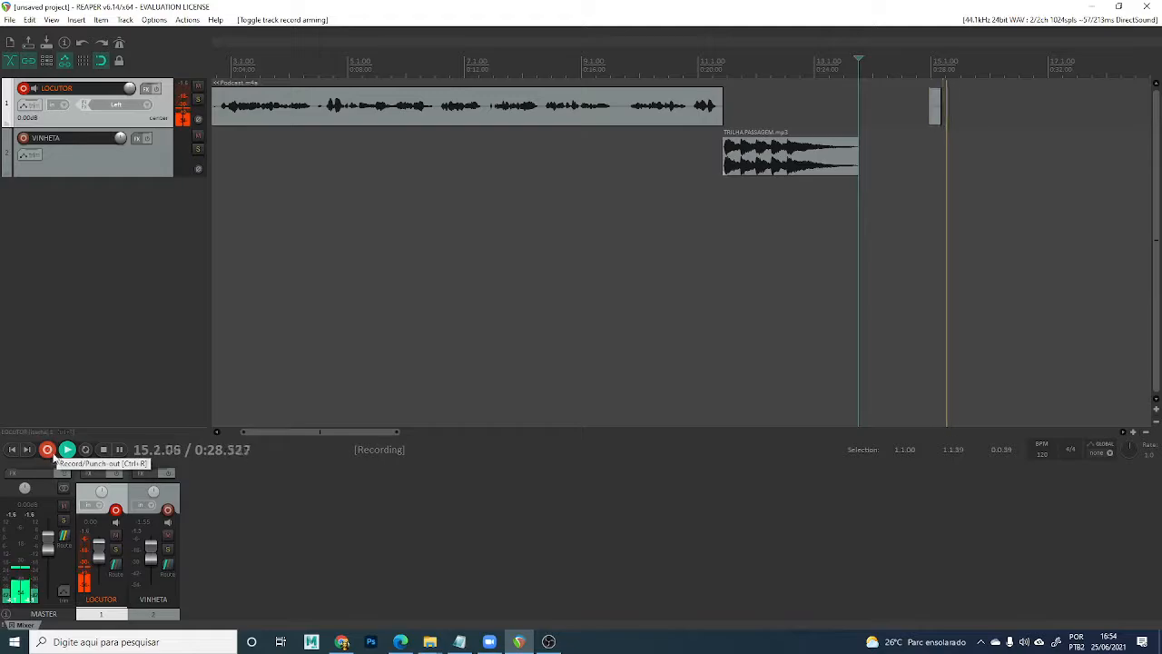
key("space")
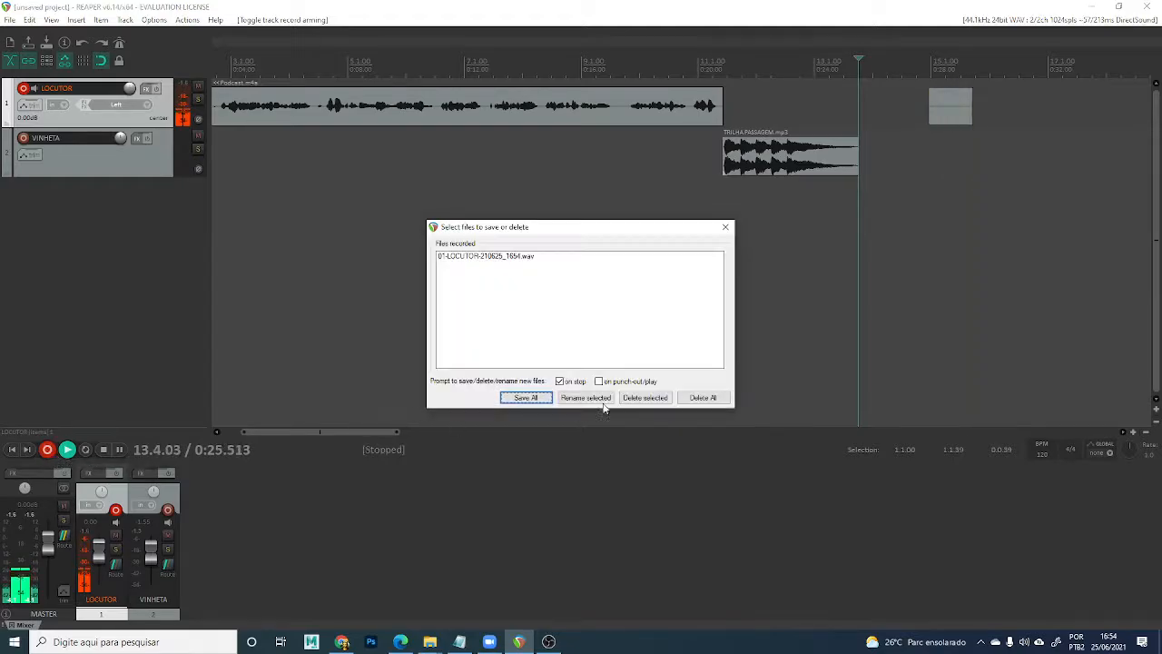
left_click(702, 398)
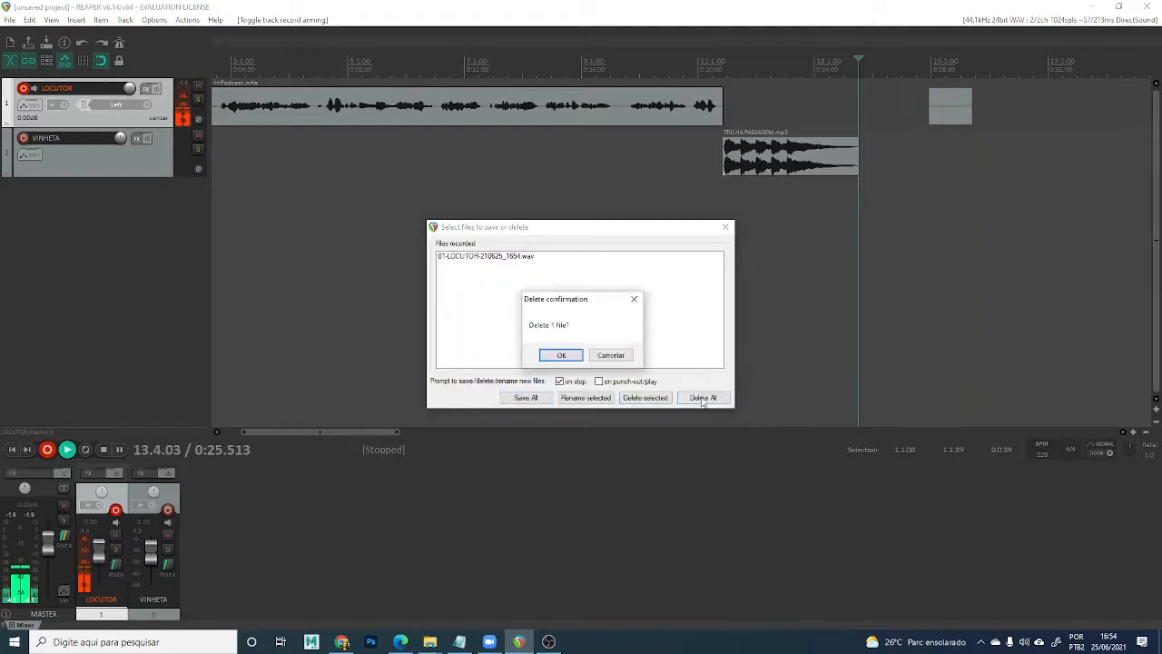
left_click(561, 355)
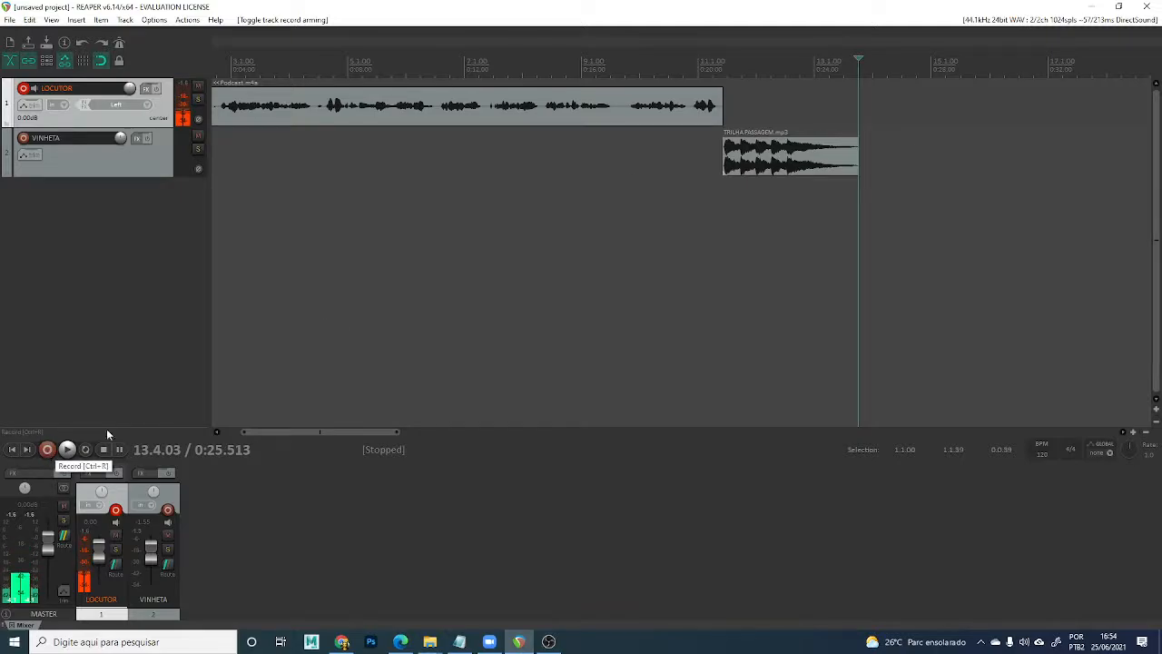
Record a new voice take on the LOCUTOR track from 0:23.979, save the recorded file and disarm the track.
left_click(813, 65)
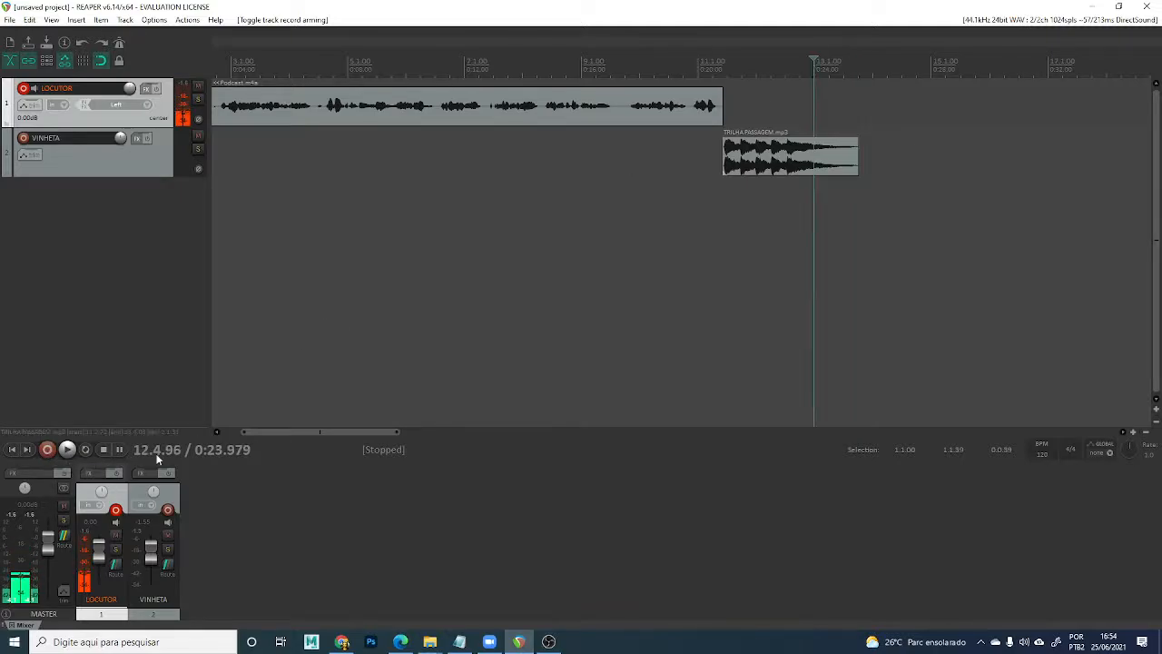
left_click(47, 450)
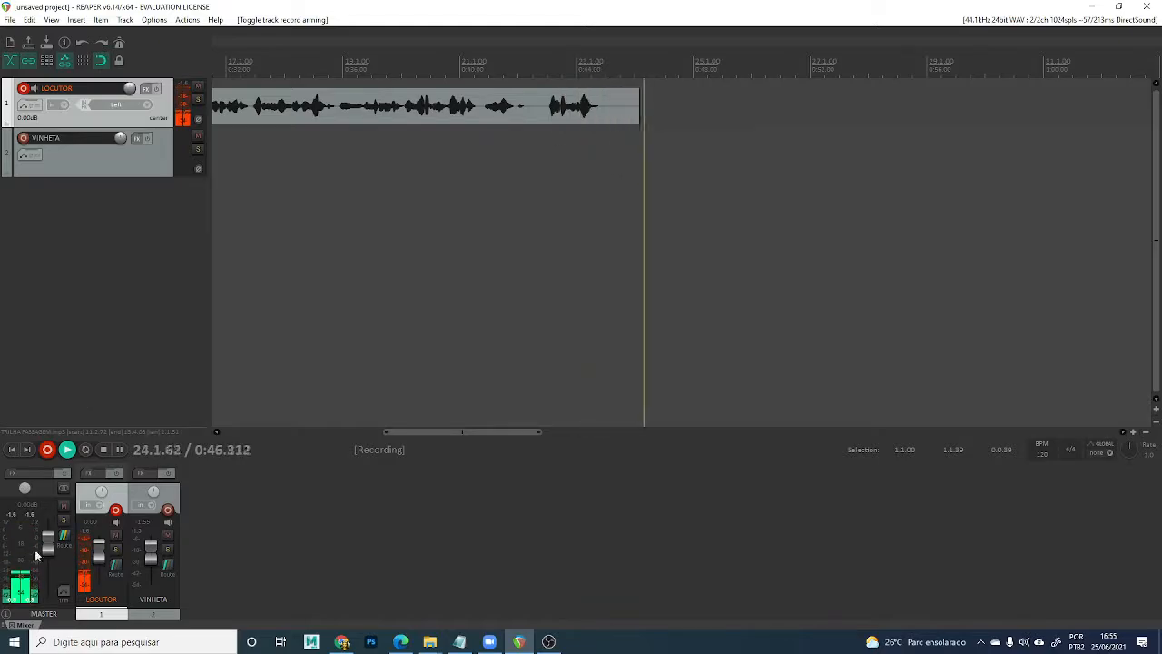
key("space")
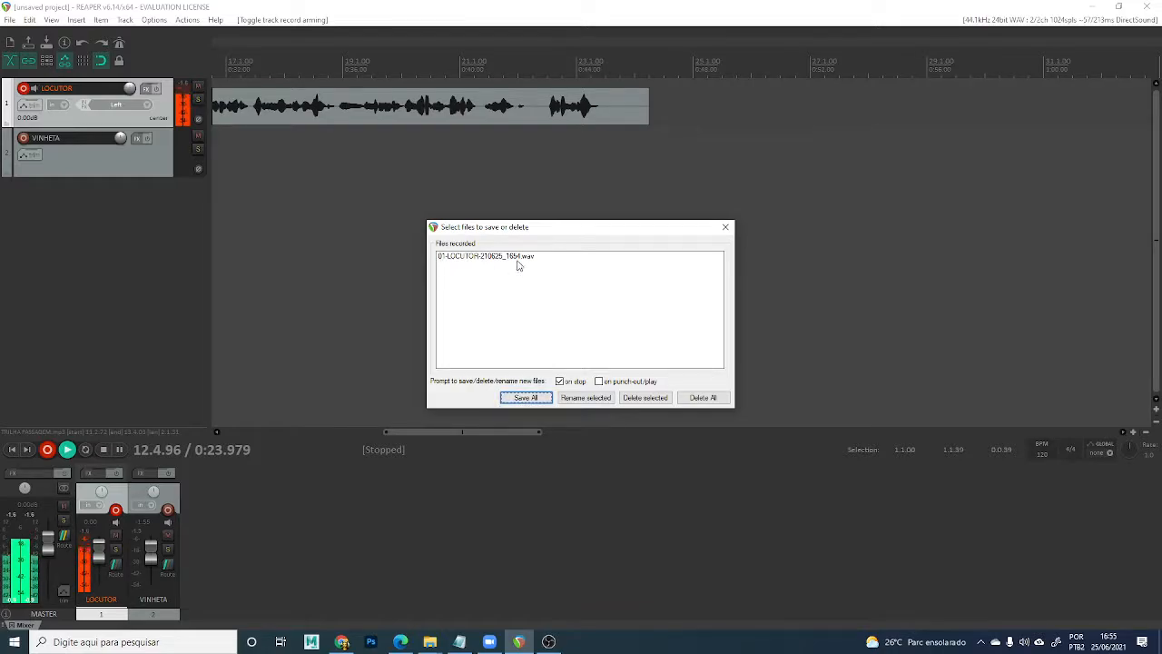
left_click(526, 398)
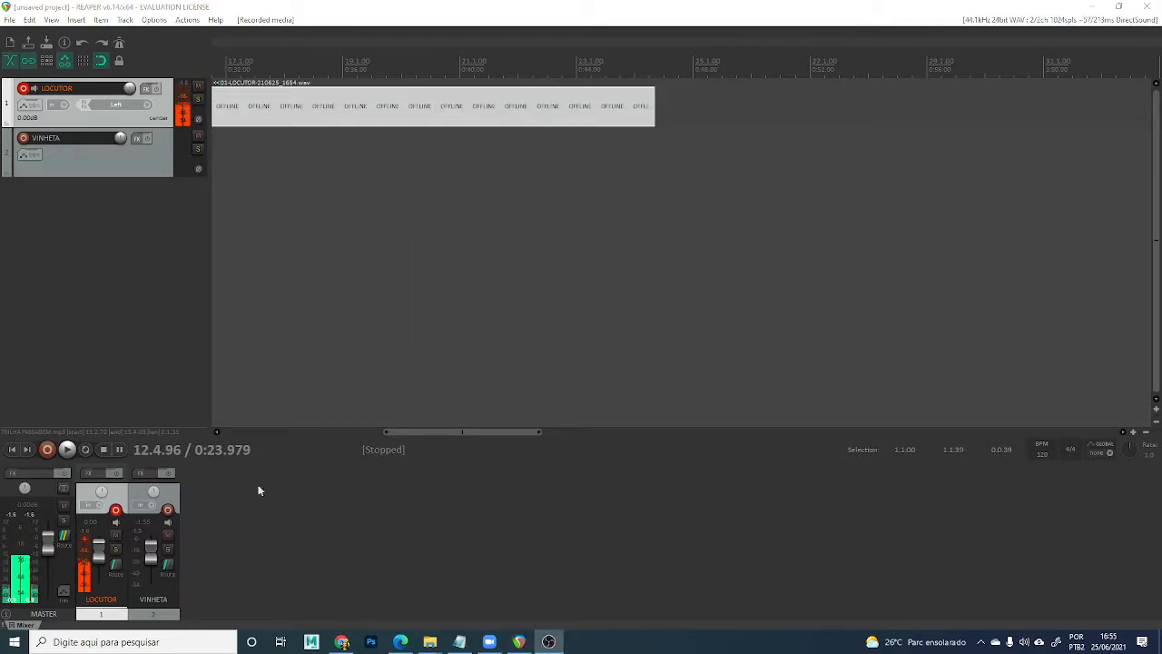
left_click(24, 89)
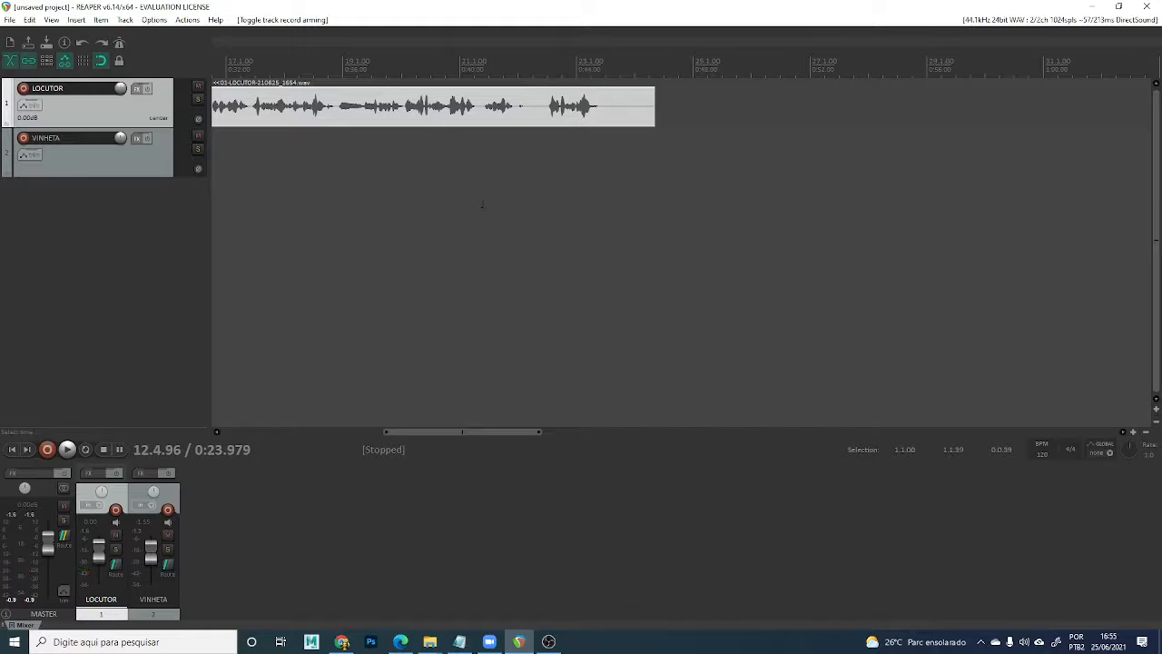
Trim about 2 s off the start of the new LOCUTOR recording and move it to 0:24.580, overlapping the jingle's tail.
scroll(482, 204, "down", 3)
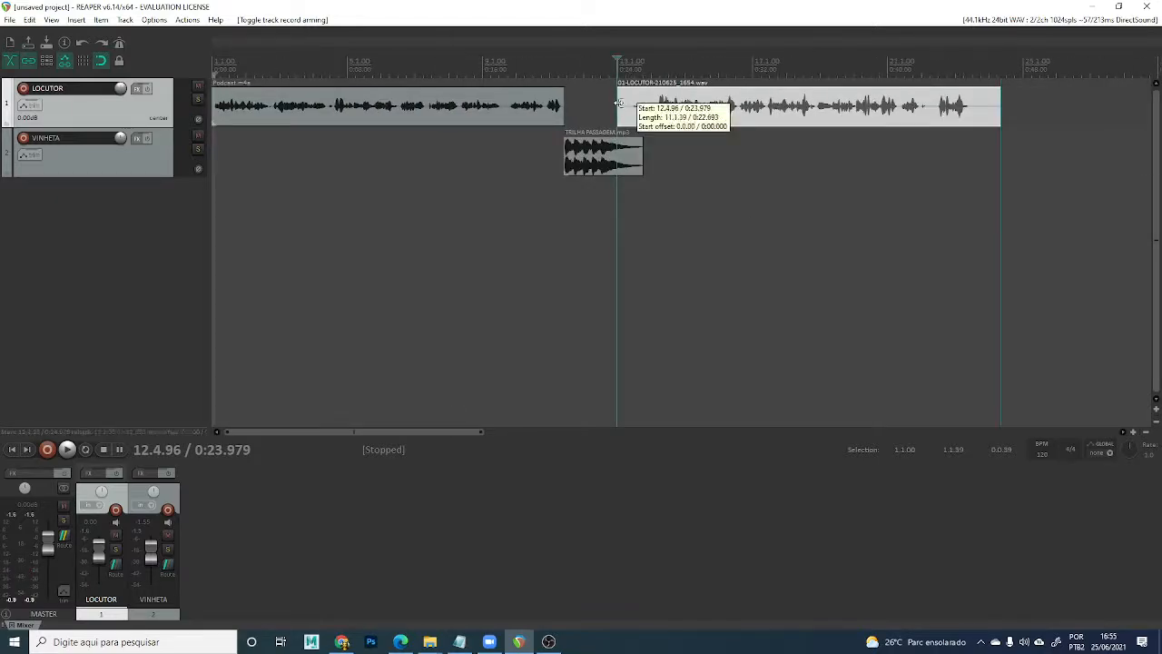
left_click_drag(617, 102, 650, 102)
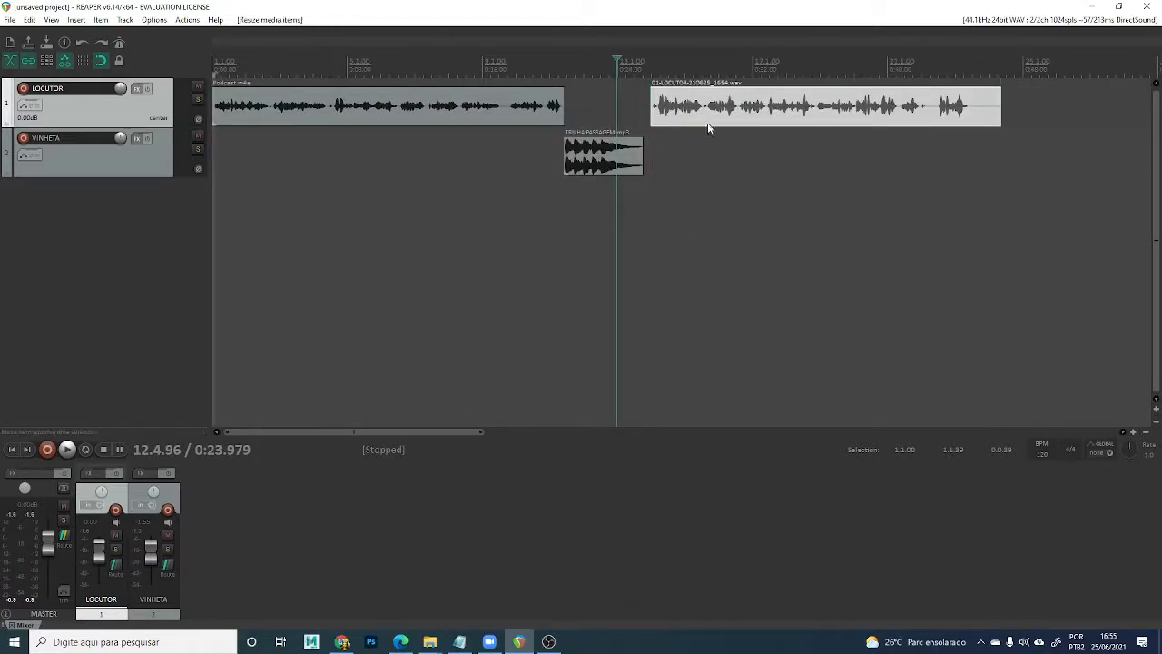
left_click_drag(708, 128, 687, 127)
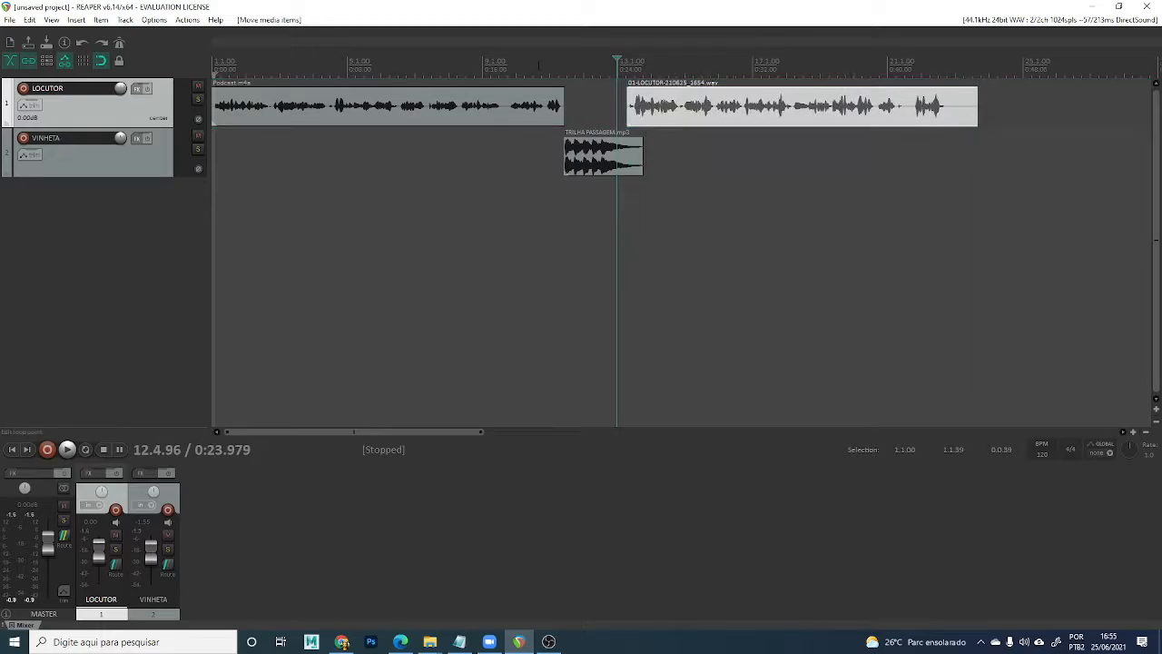
Play the project from 0:17.751 to hear the transition from the first voice clip through the jingle into the new recording.
left_click(512, 63)
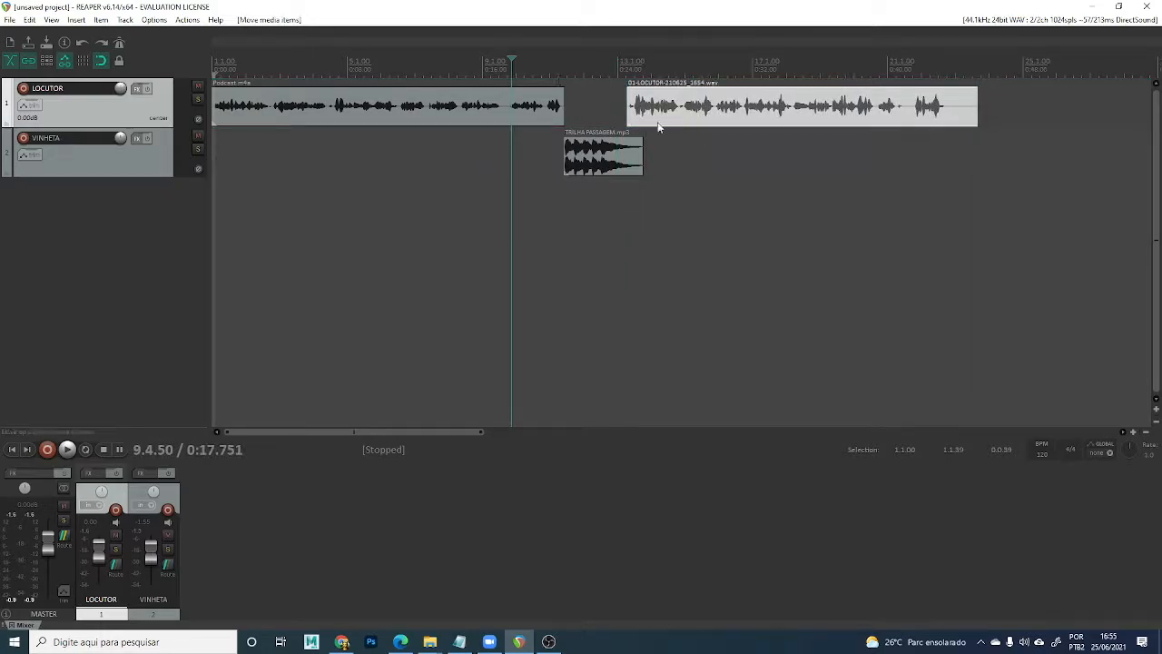
key("space")
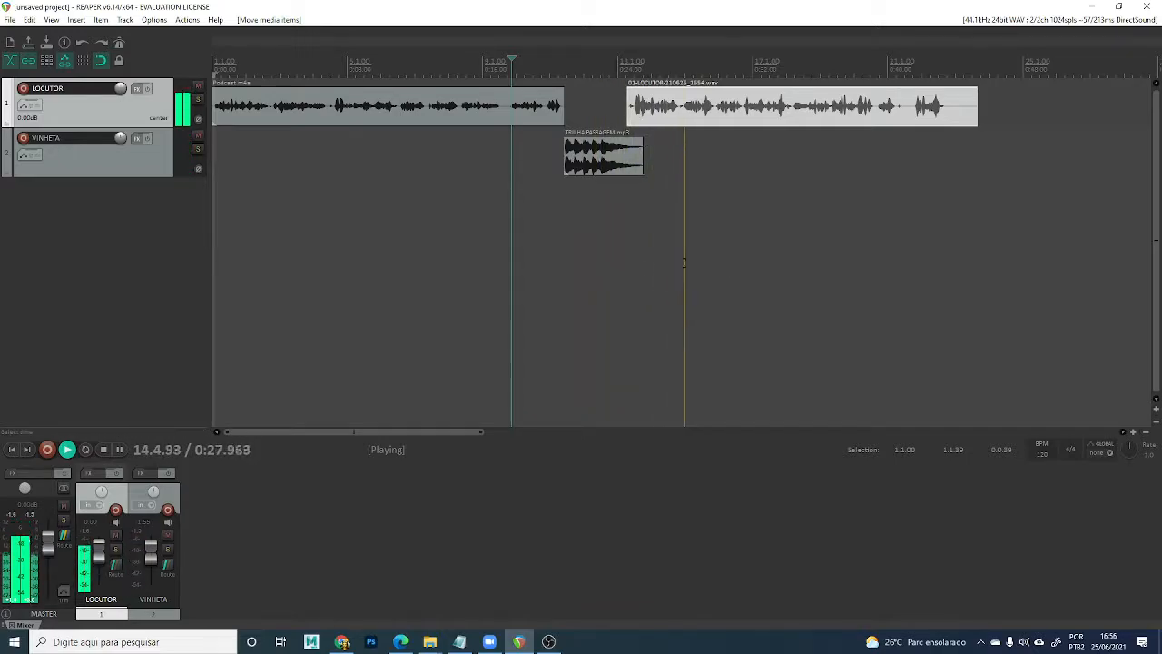
key("space")
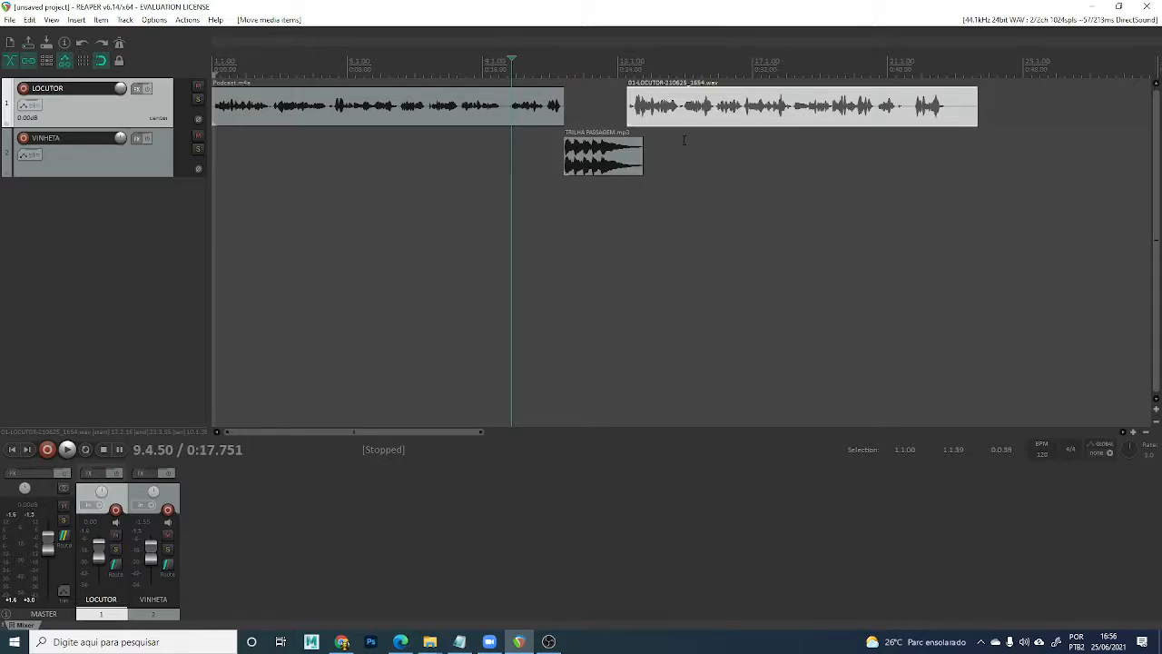
Enlarge the tracks and compare the waveform levels of Podcast.m4a and the new LOCUTOR recording, briefly showing the track's volume envelope.
left_click(531, 106)
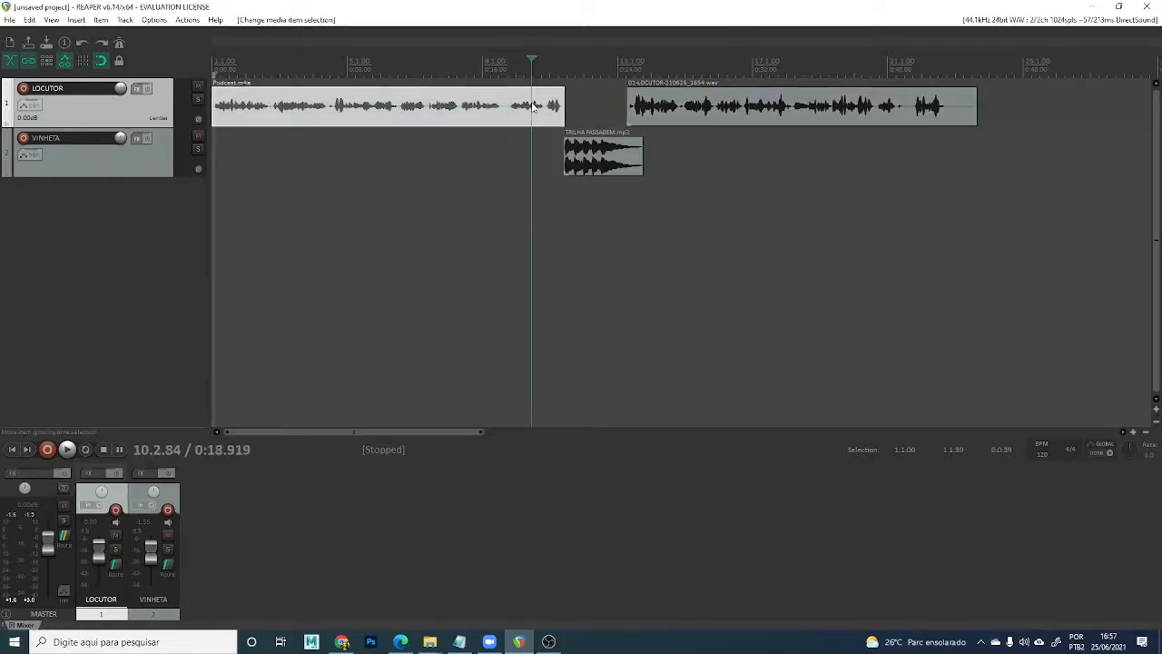
scroll(598, 118, "up", 2)
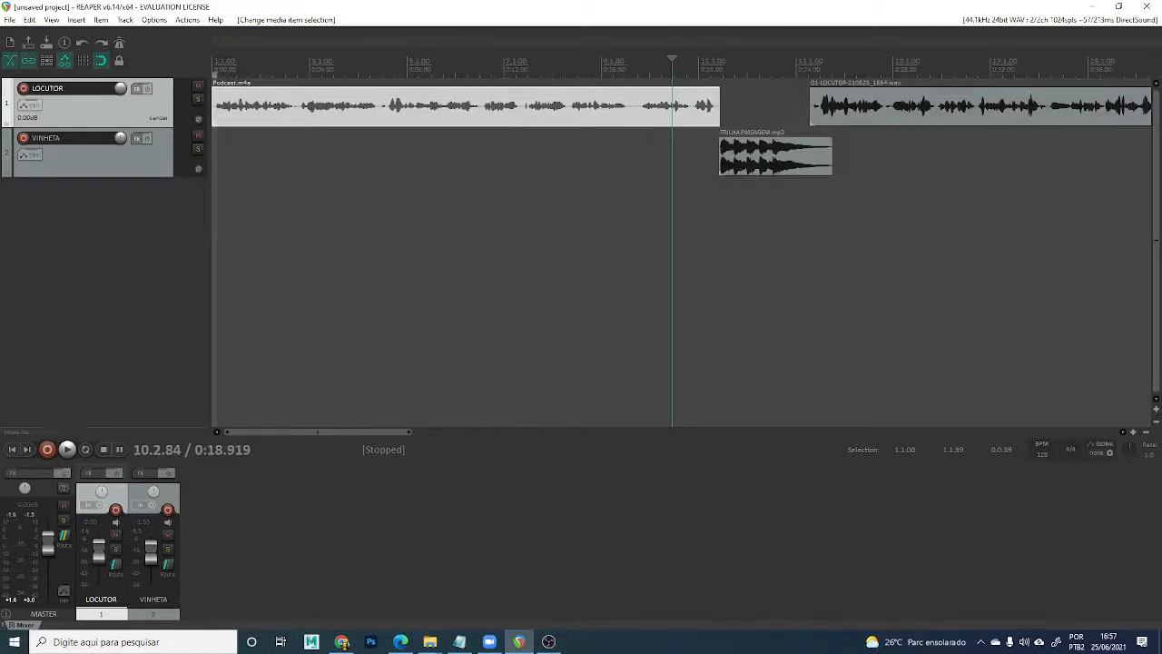
scroll(645, 111, "down", 1)
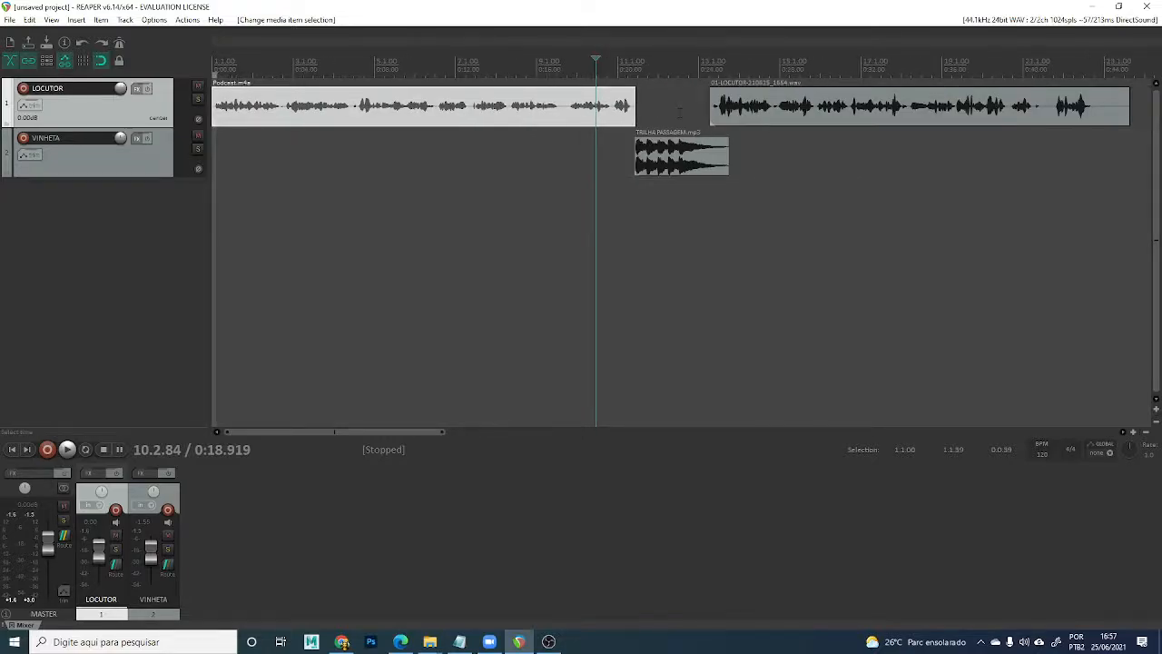
scroll(677, 115, "down", 2)
scroll(536, 122, "up", 2)
scroll(666, 109, "up", 2)
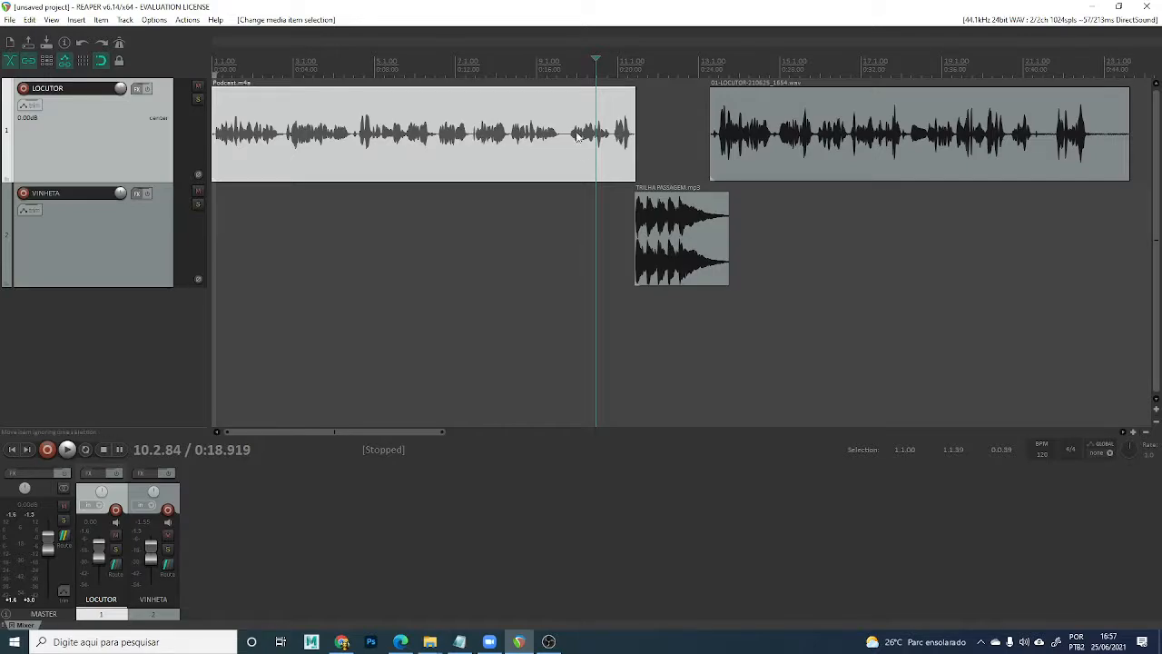
key("v")
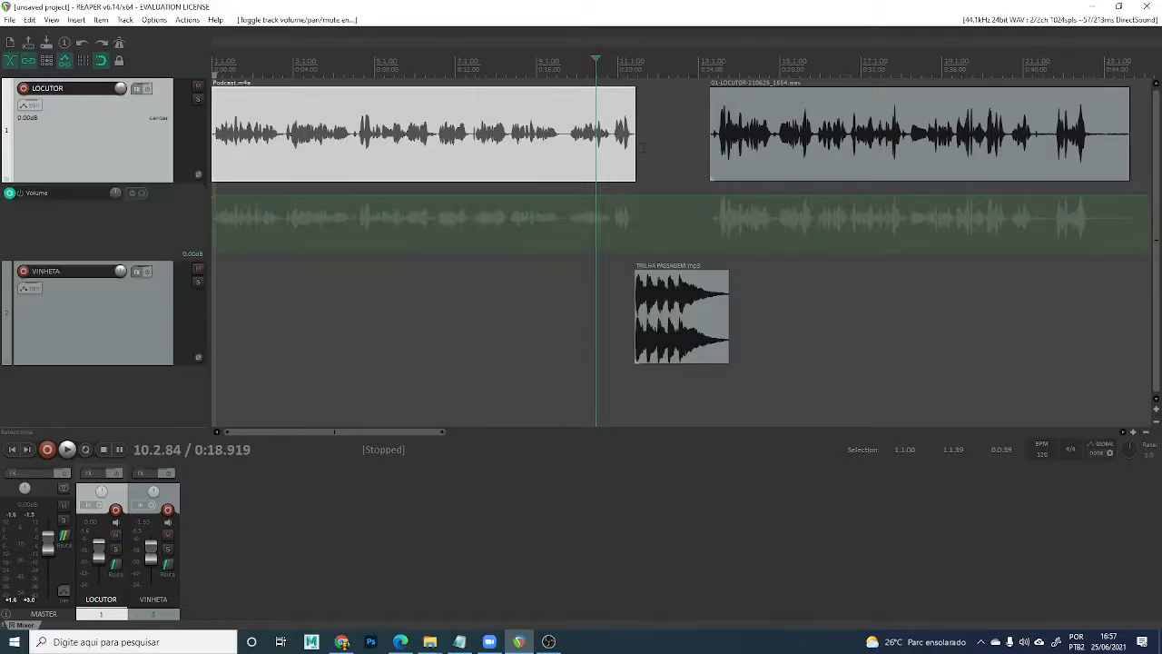
key("v")
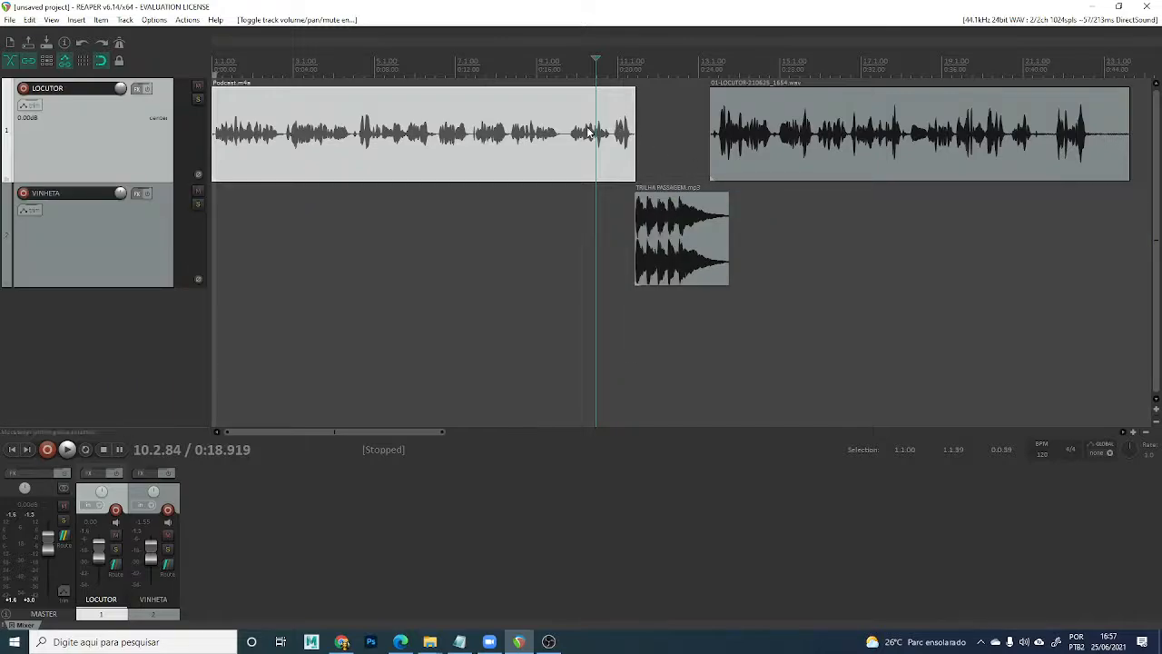
left_click(740, 132)
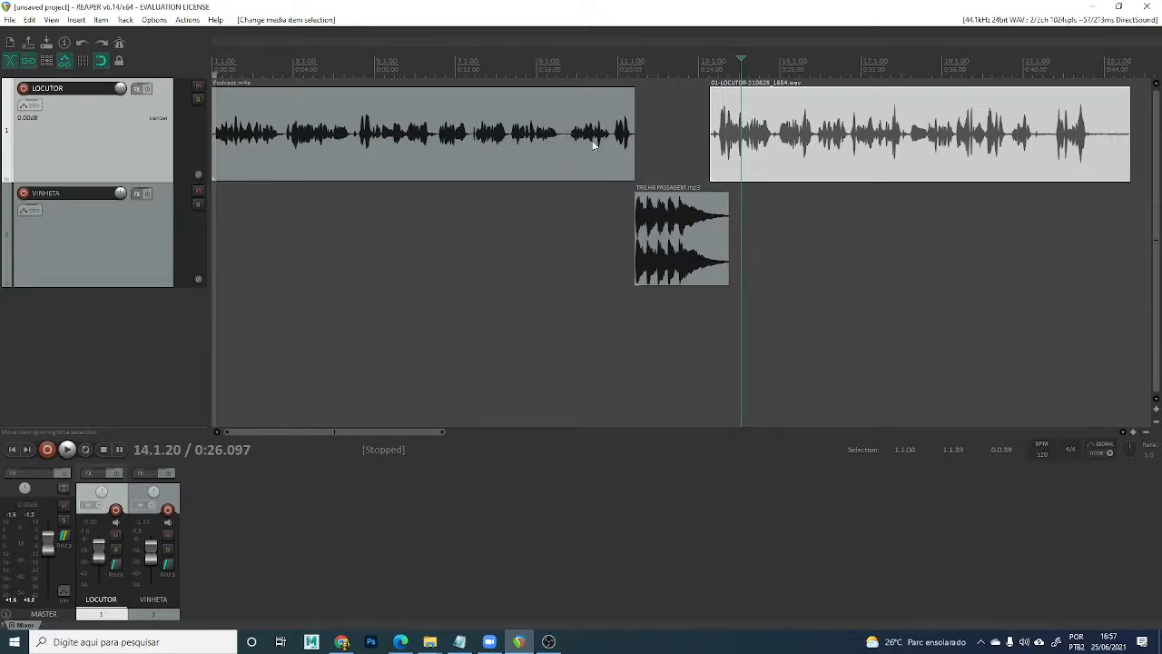
left_click(796, 143)
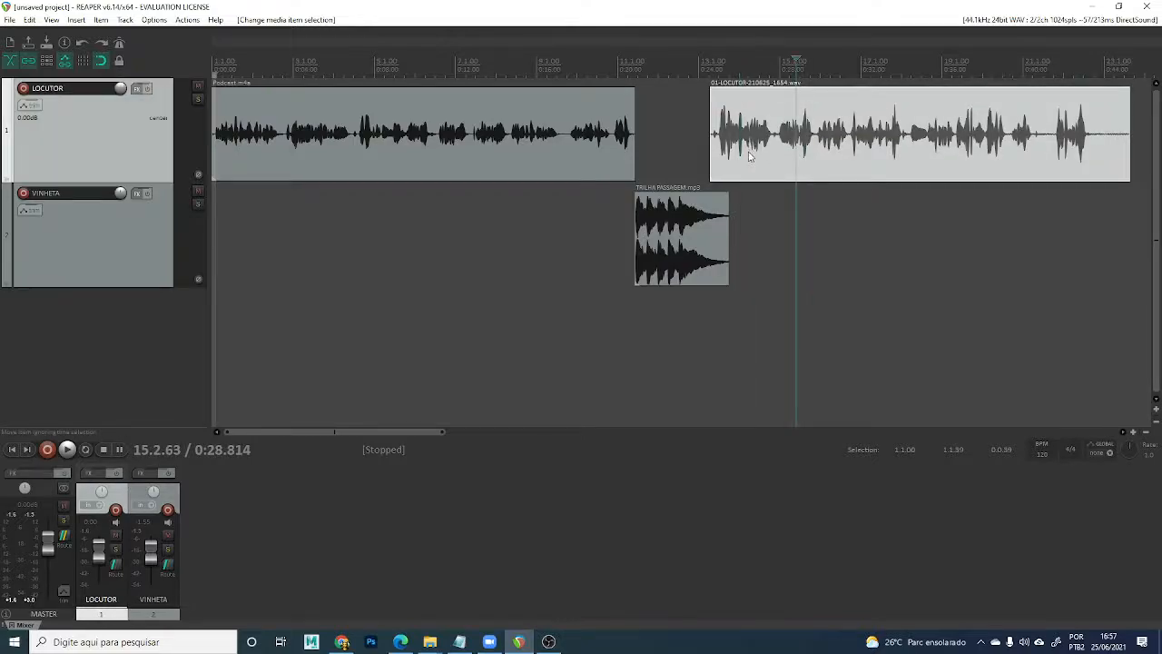
Set the new LOCUTOR recording's item volume to -4.37 dB in its media item properties and apply it.
double_click(842, 136)
left_click_drag(591, 135, 463, 214)
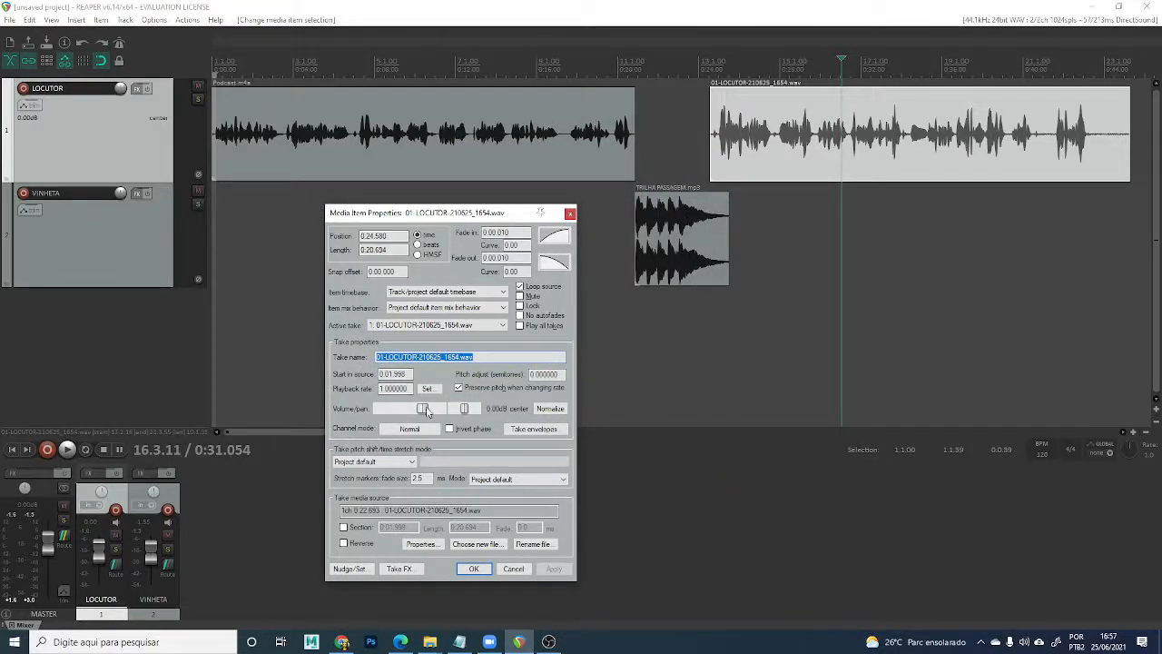
left_click_drag(423, 412, 419, 414)
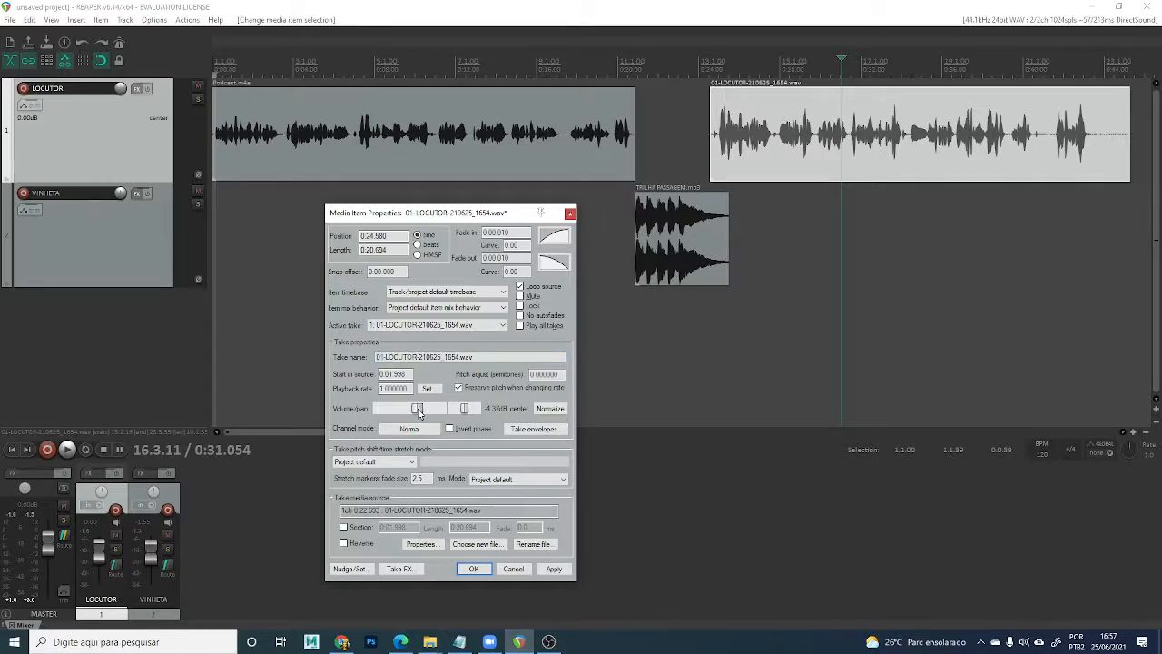
left_click(554, 568)
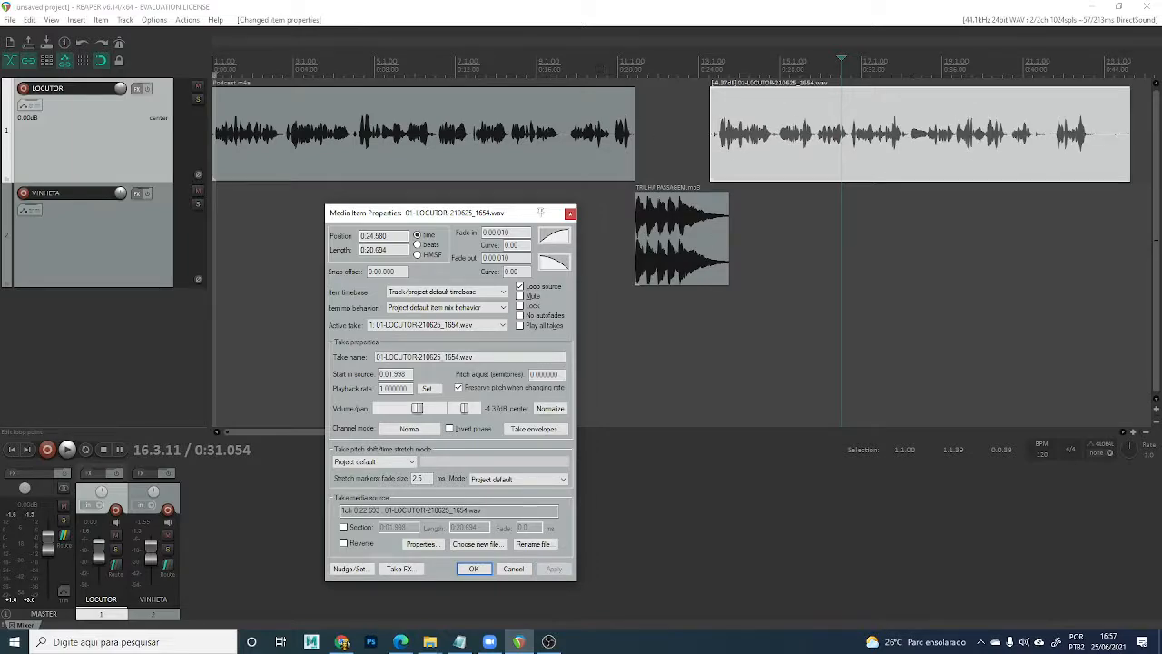
Play the transition again from 0:18.853 to compare the voice levels and close the item properties with the change accepted.
left_click(595, 67)
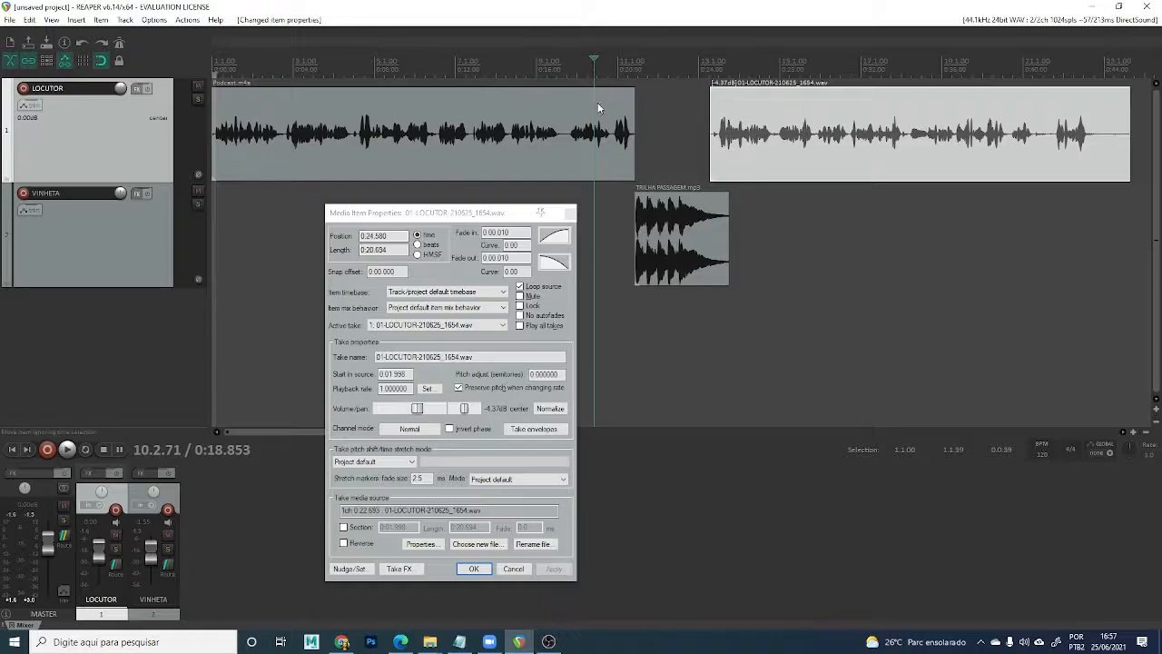
key("space")
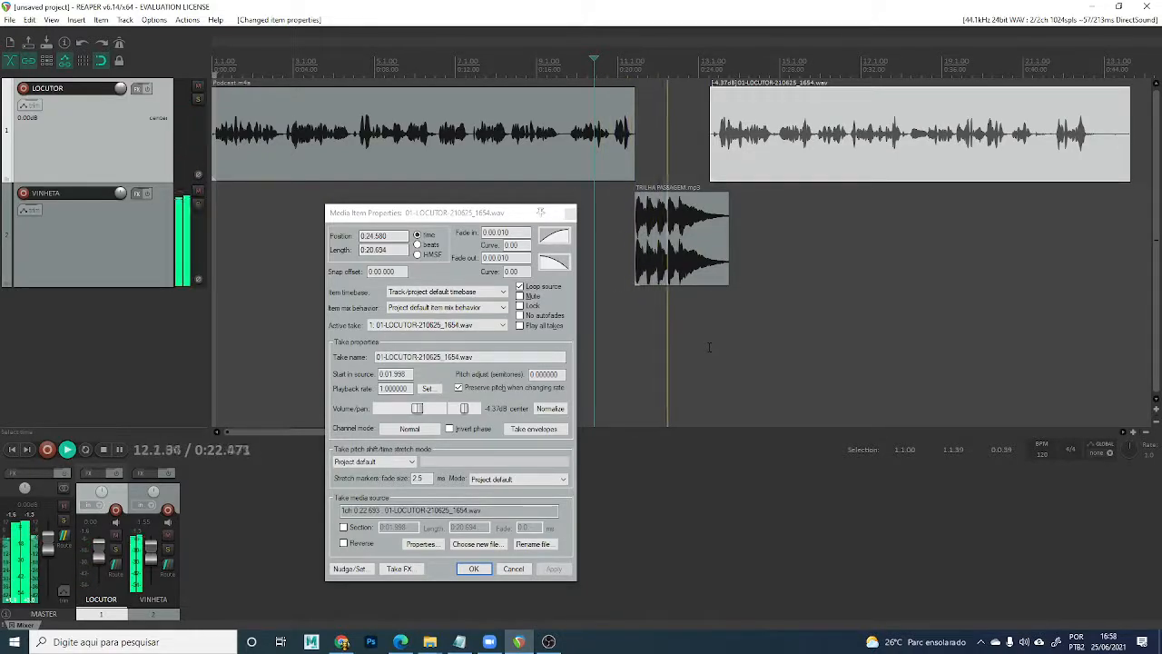
left_click(472, 569)
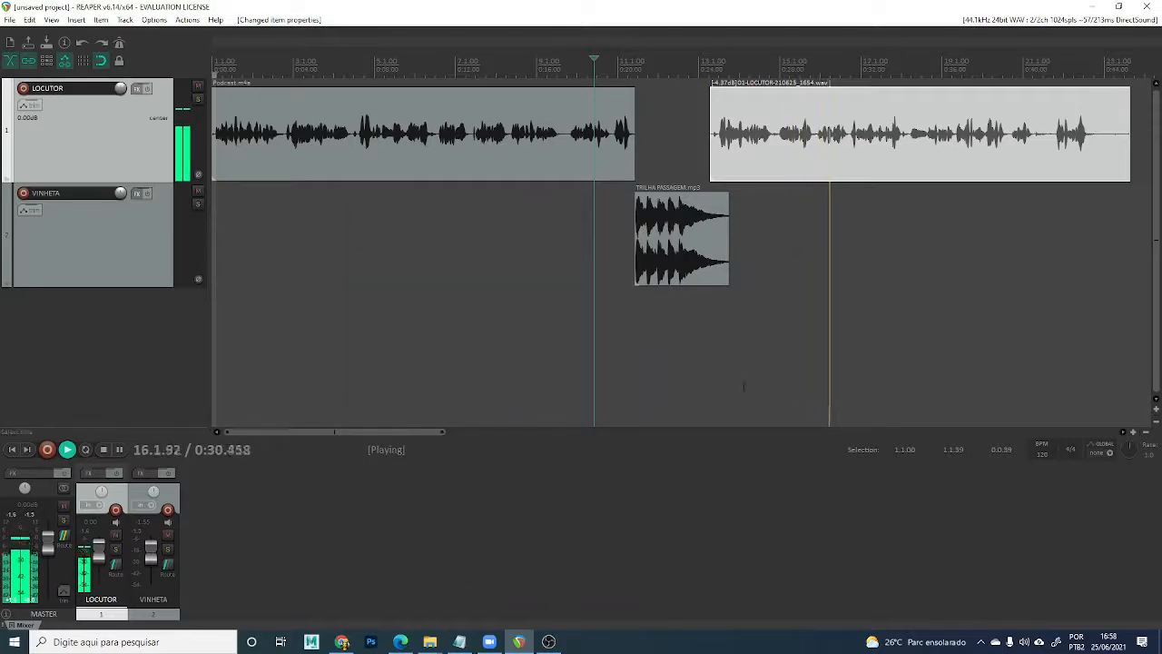
key("space")
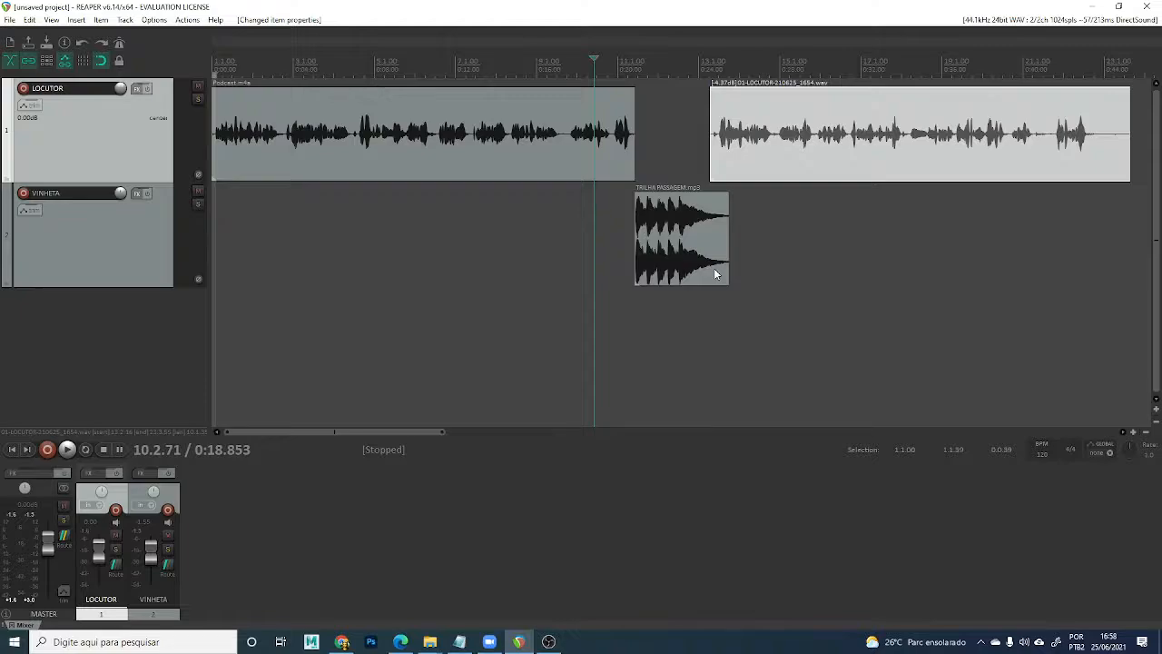
scroll(715, 273, "down", 3)
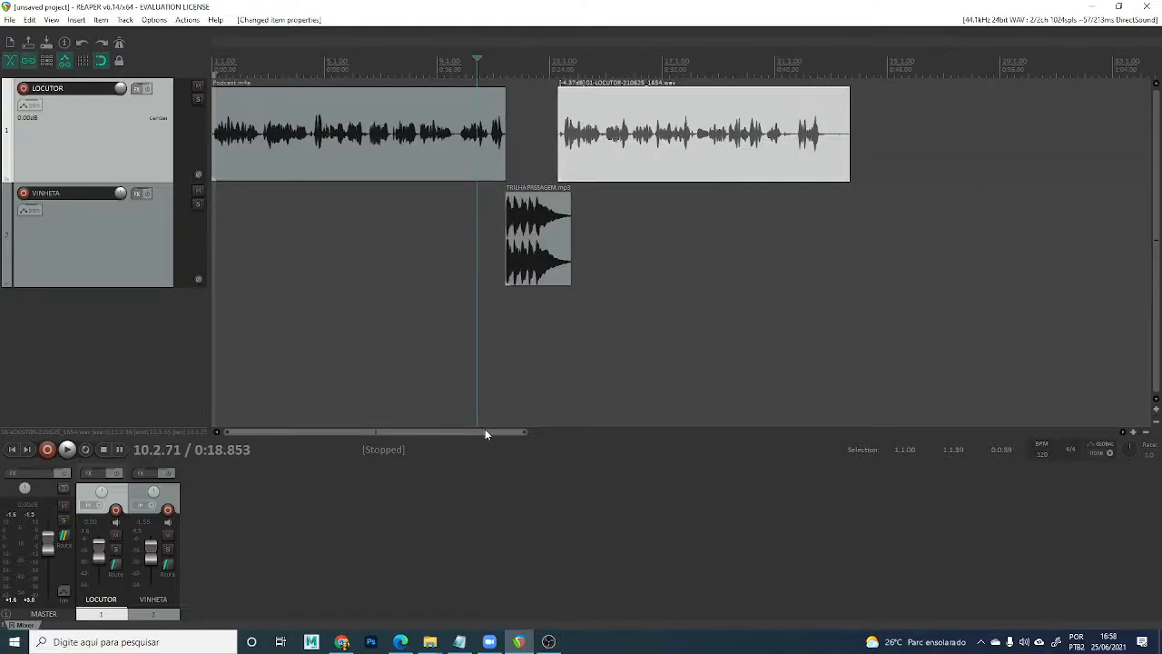
left_click(151, 241)
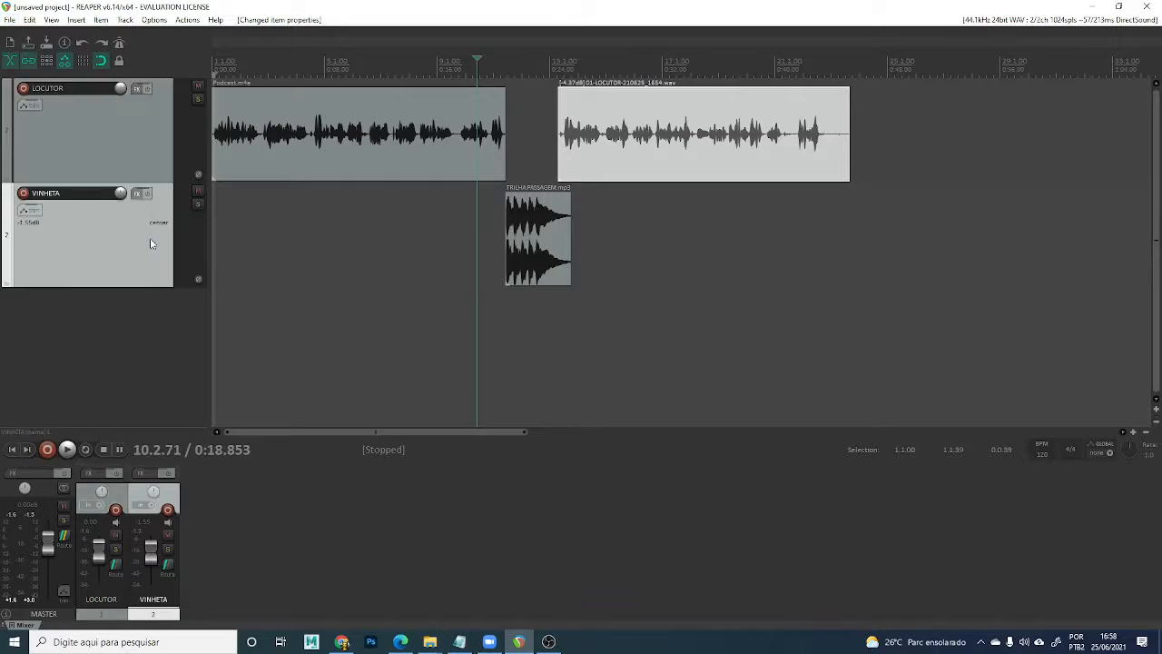
left_click(292, 235)
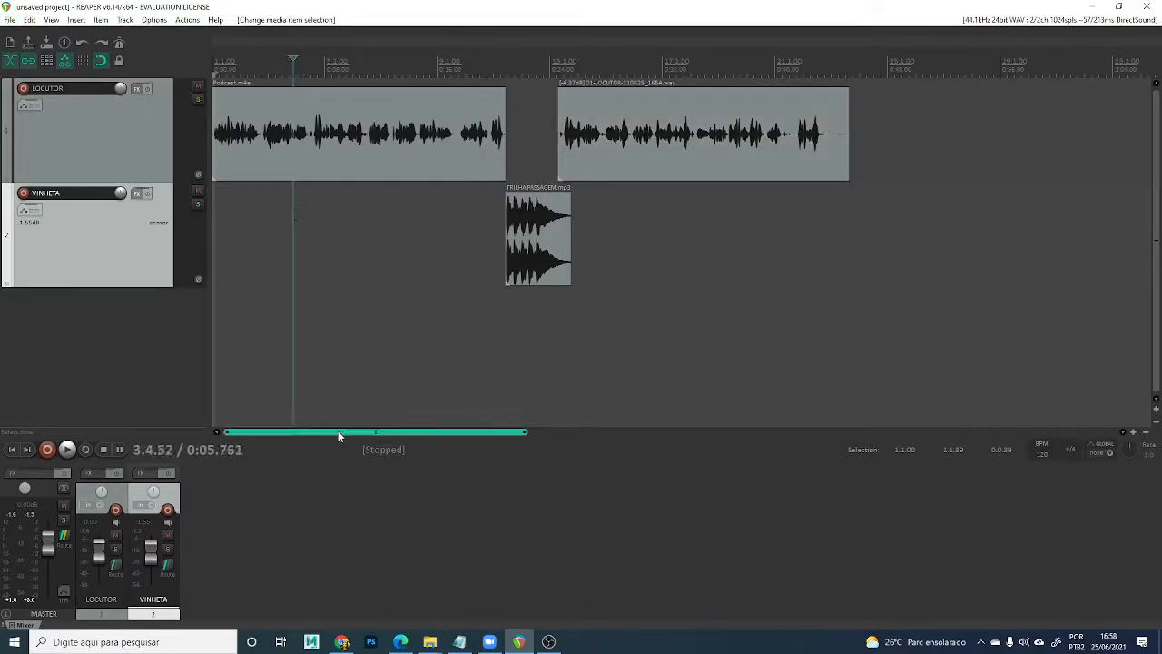
left_click(172, 335)
left_click_drag(214, 334, 222, 335)
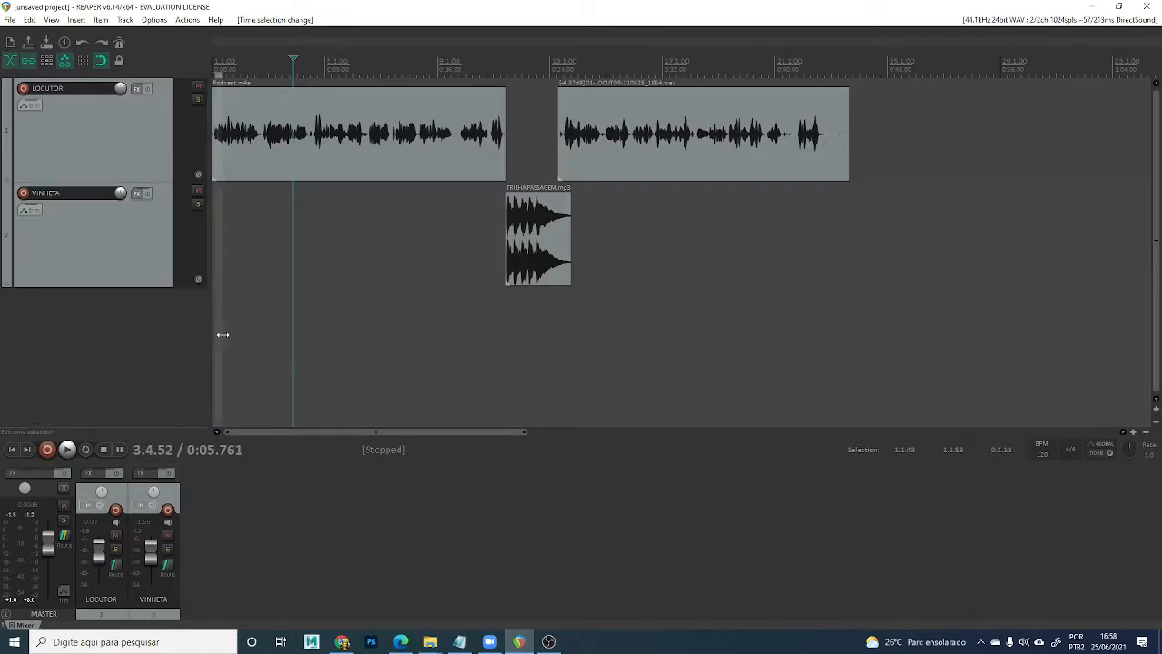
left_click(227, 327)
left_click(247, 304)
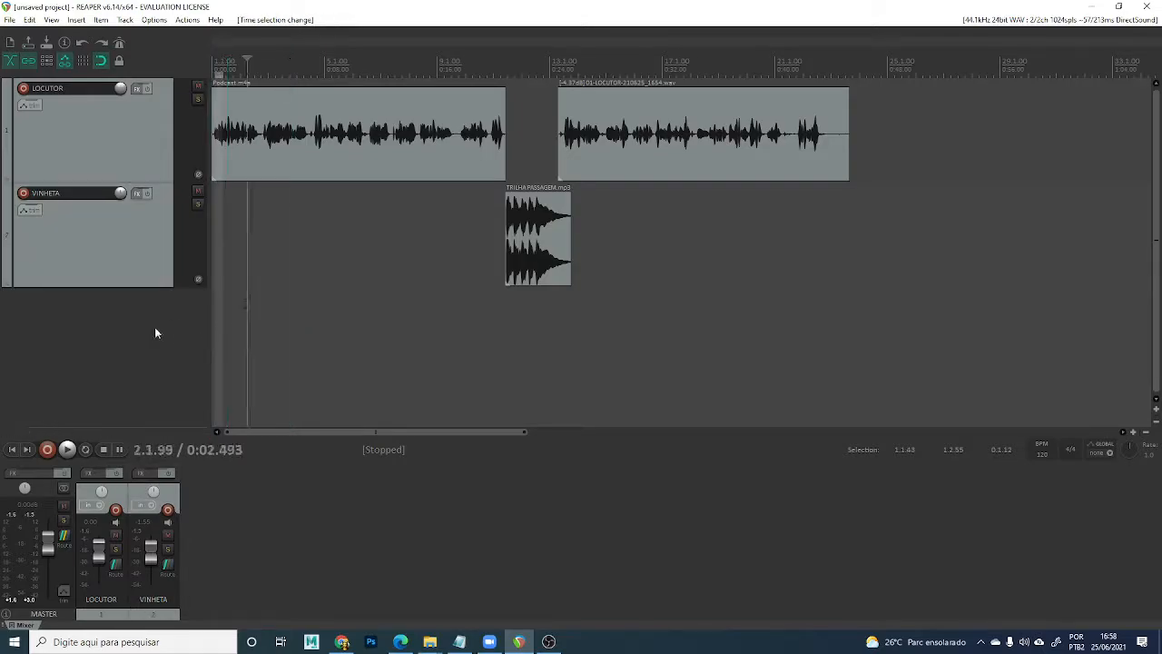
Insert a new track directly below LOCUTOR and name it ENTREVISTADO 1.
left_click(114, 165)
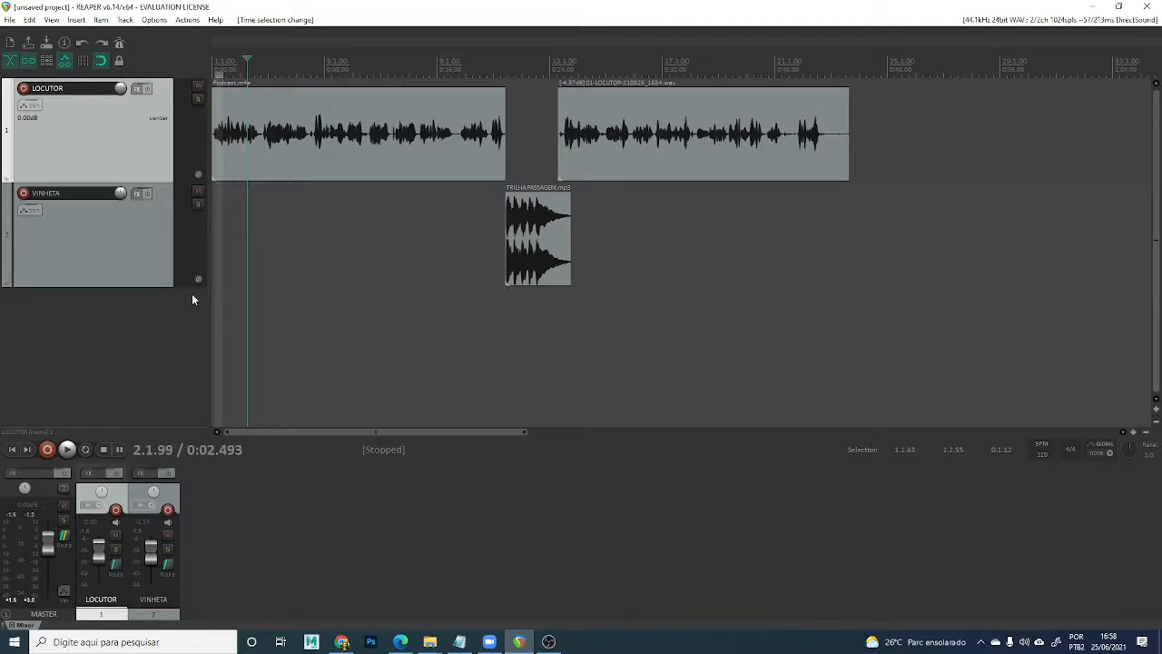
left_click(126, 20)
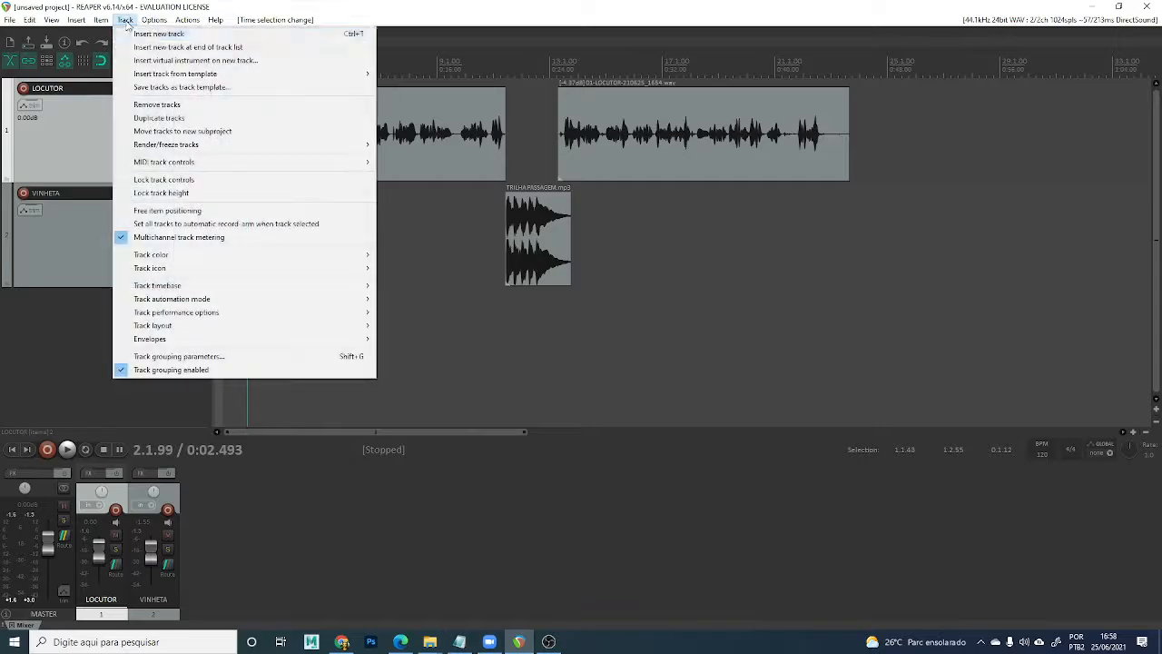
left_click(156, 34)
double_click(61, 194)
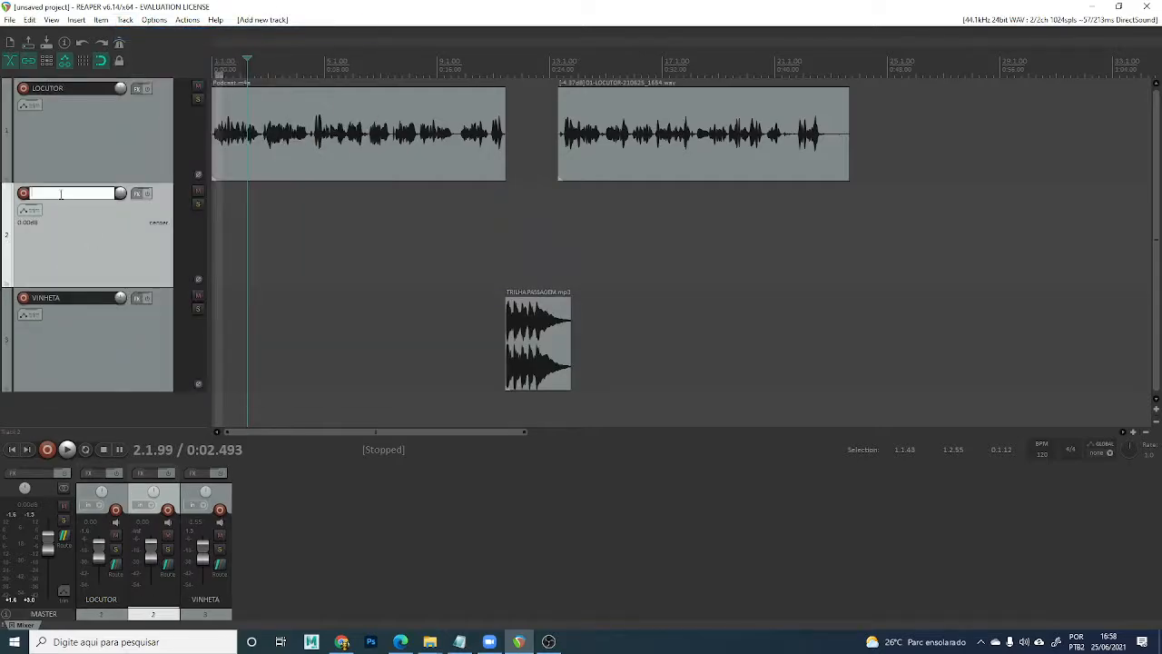
type("ENTREVISTADO 2")
key("BackSpace")
type("1")
key("Return")
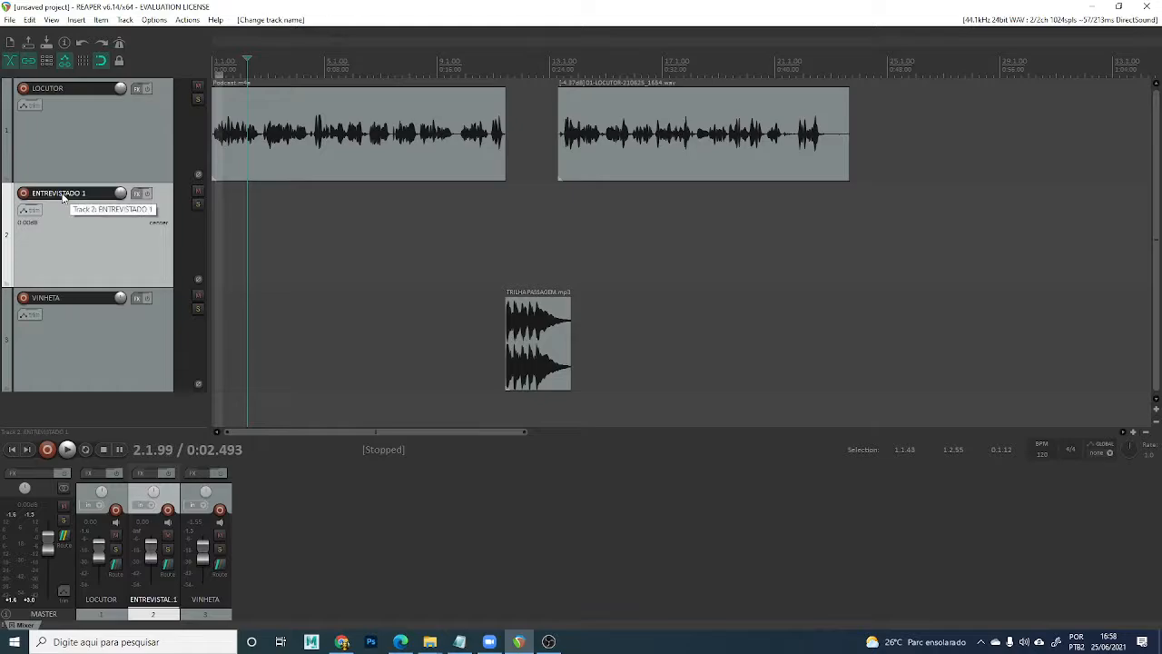
Insert another track below ENTREVISTADO 1 and name it ENTREVISTADO2.
left_click(126, 19)
left_click(144, 35)
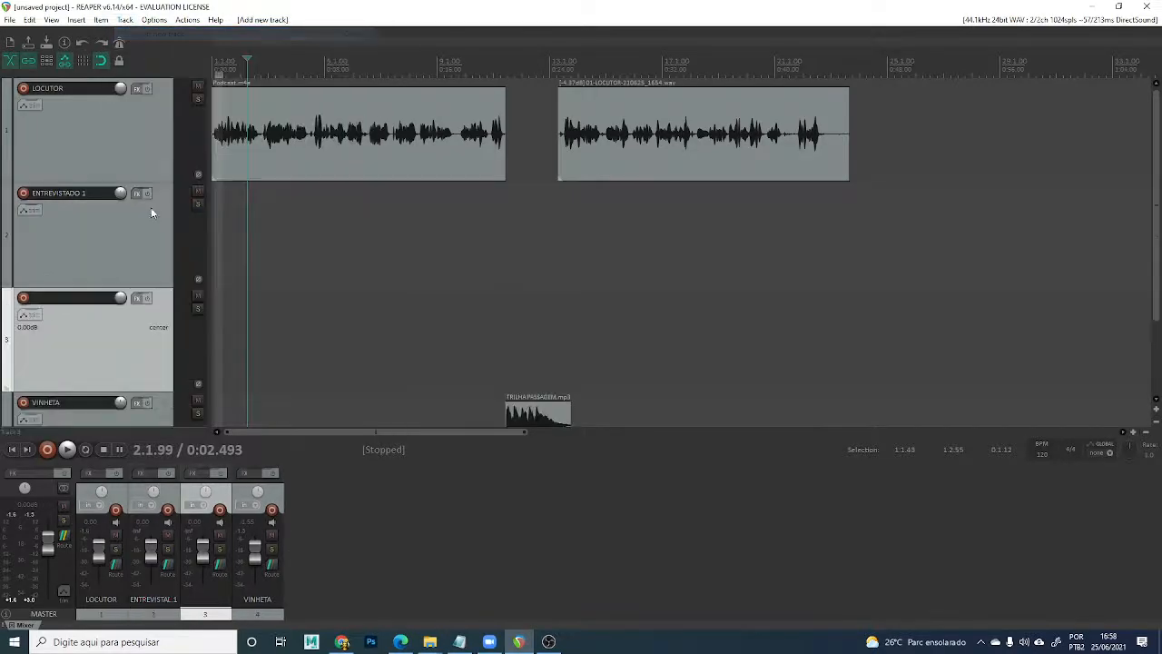
double_click(63, 297)
type("FNTREVISTADO2")
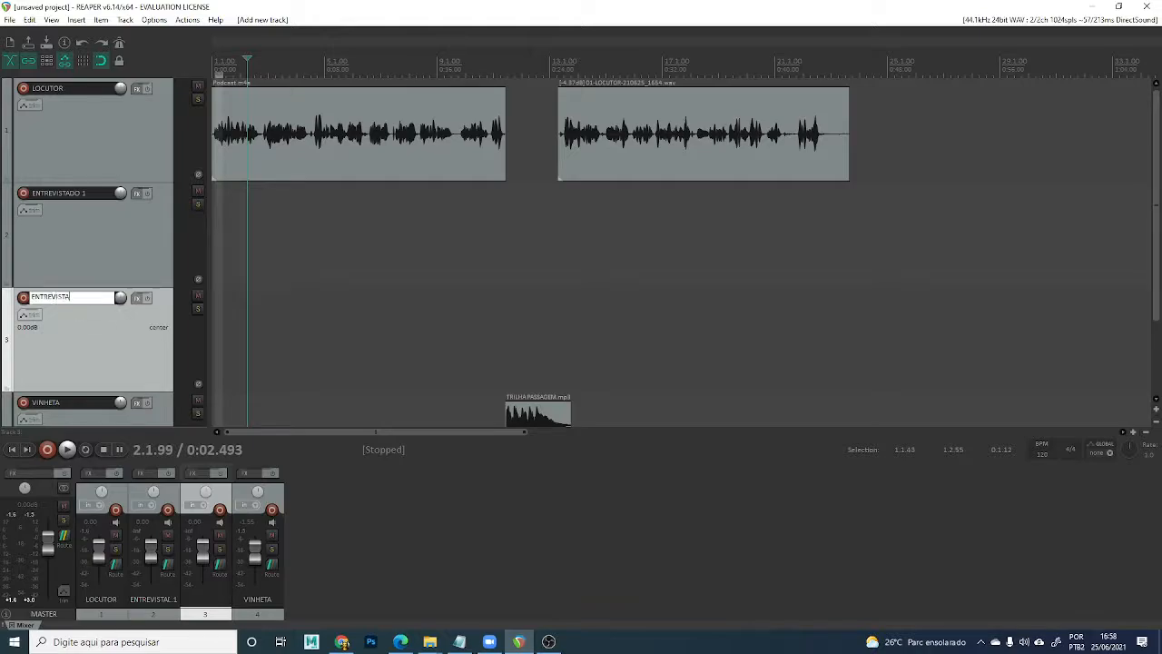
key("BackSpace")
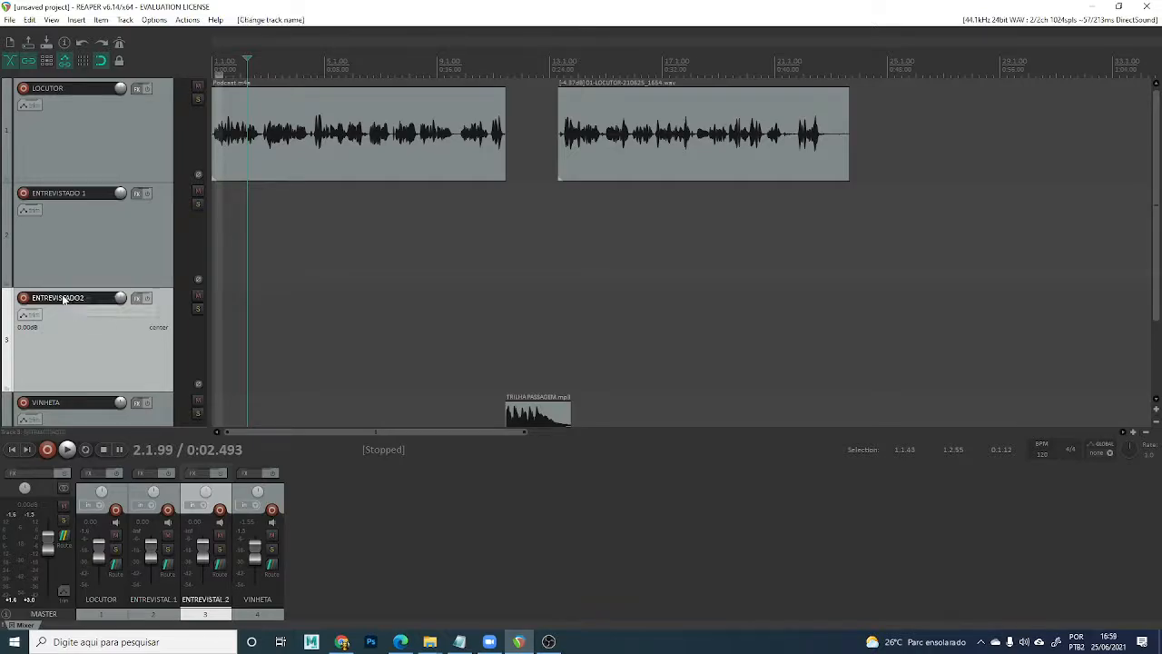
key("Return")
Reduce the track heights and zoom out the timeline to view all four tracks with their clips together.
left_click(255, 253)
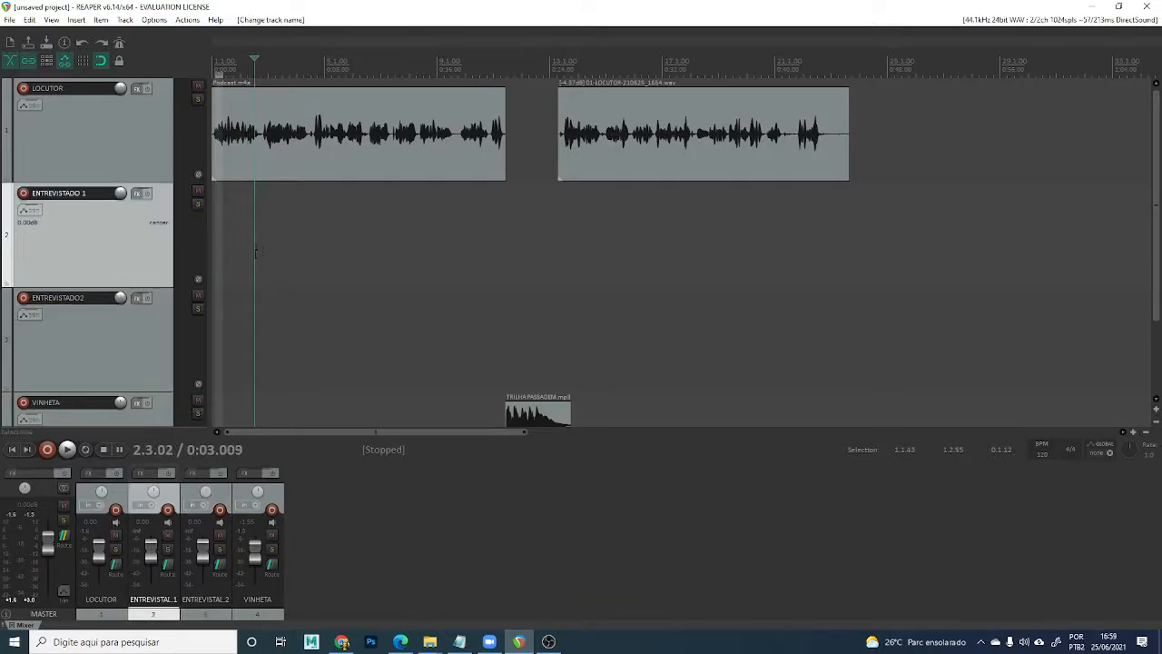
left_click(288, 208)
scroll(369, 218, "up", 1)
scroll(382, 234, "down", 2)
scroll(382, 238, "down", 2)
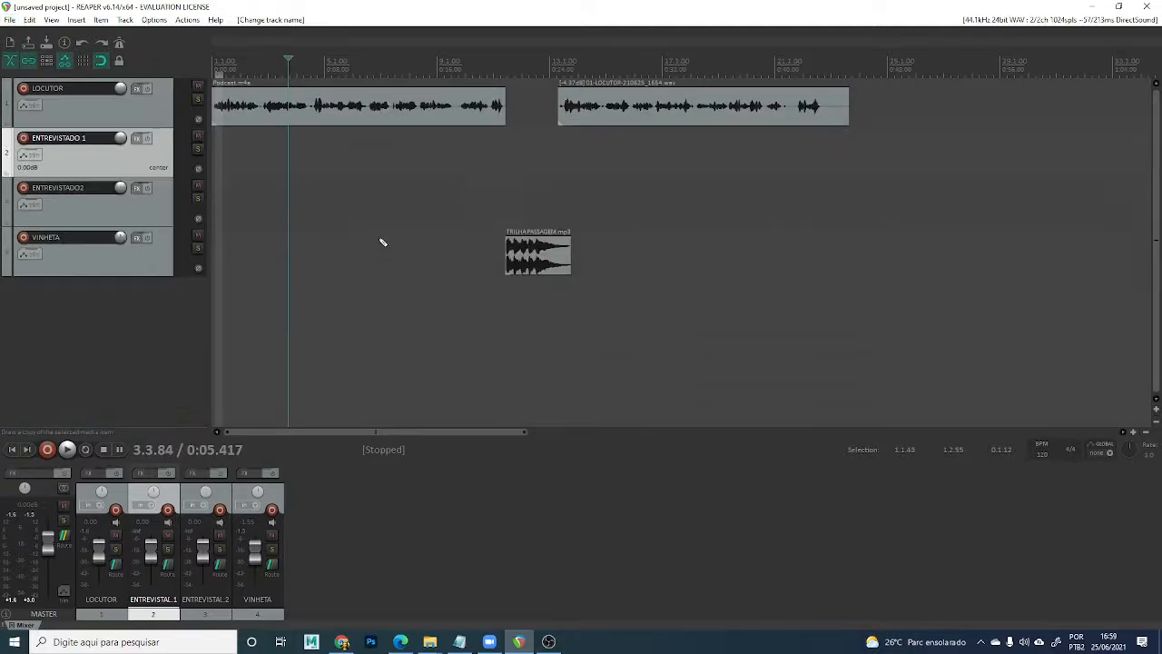
scroll(383, 242, "up", 1)
scroll(385, 242, "up", 3)
scroll(726, 224, "down", 3)
scroll(726, 223, "down", 2)
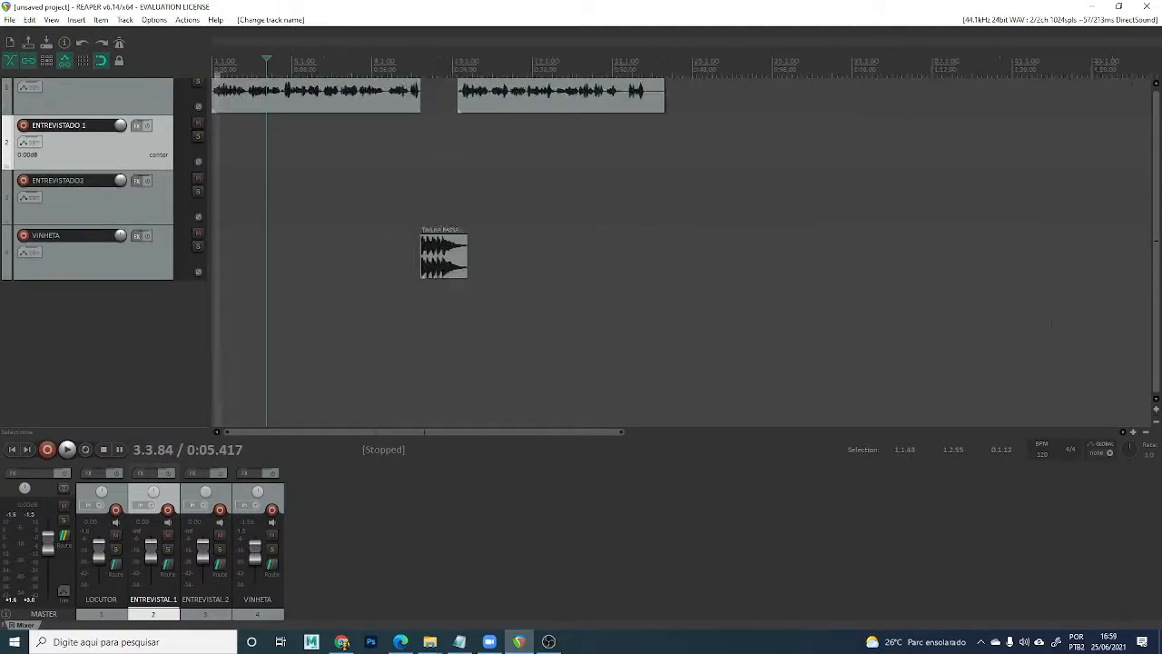
scroll(131, 181, "up", 1)
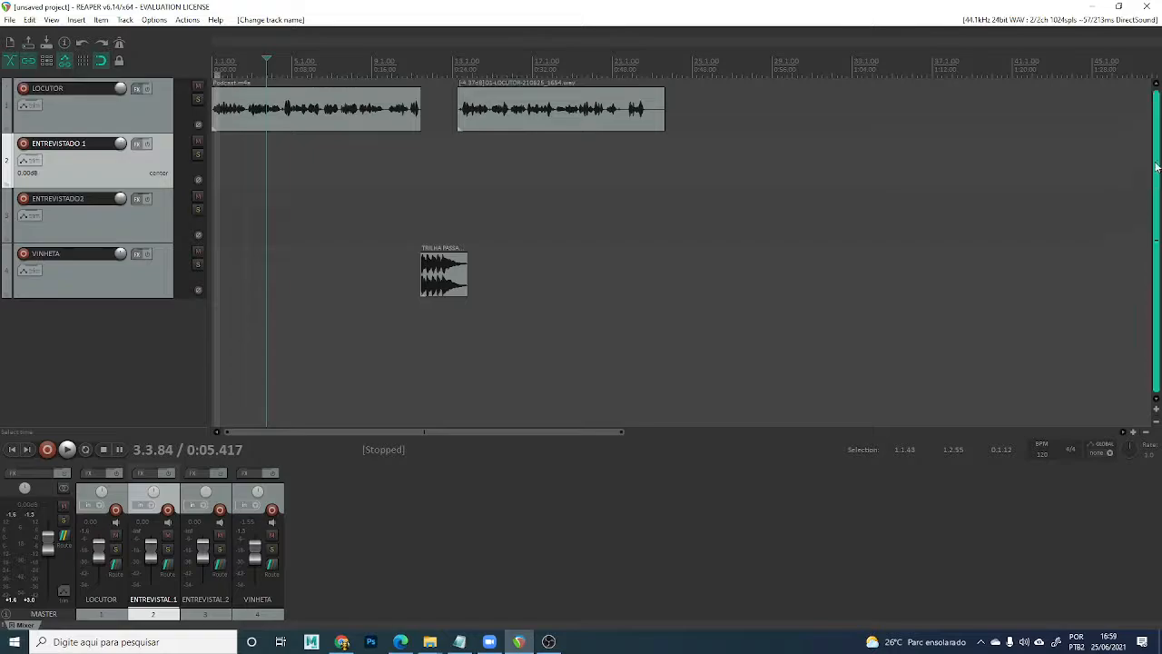
Go through the LOCUTOR, ENTREVISTADO 1, ENTREVISTADO2 and VINHETA tracks to review how voices and jingle are separated.
left_click(143, 197)
left_click(146, 163)
left_click(148, 114)
left_click(150, 175)
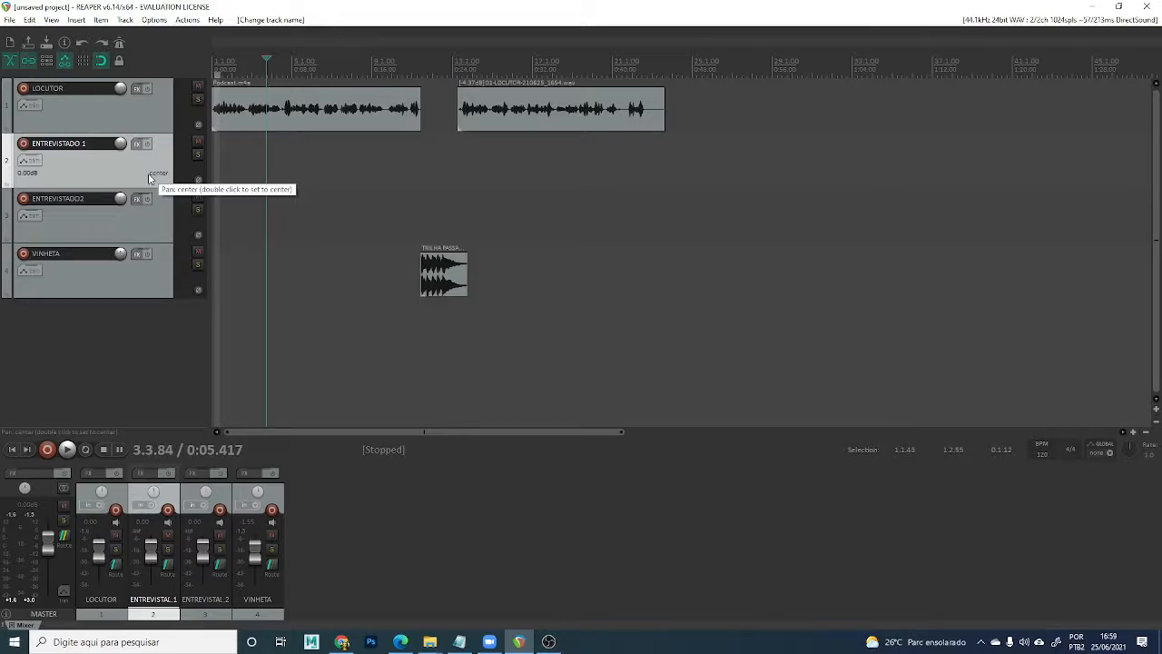
left_click(156, 225)
left_click(115, 179)
left_click(131, 235)
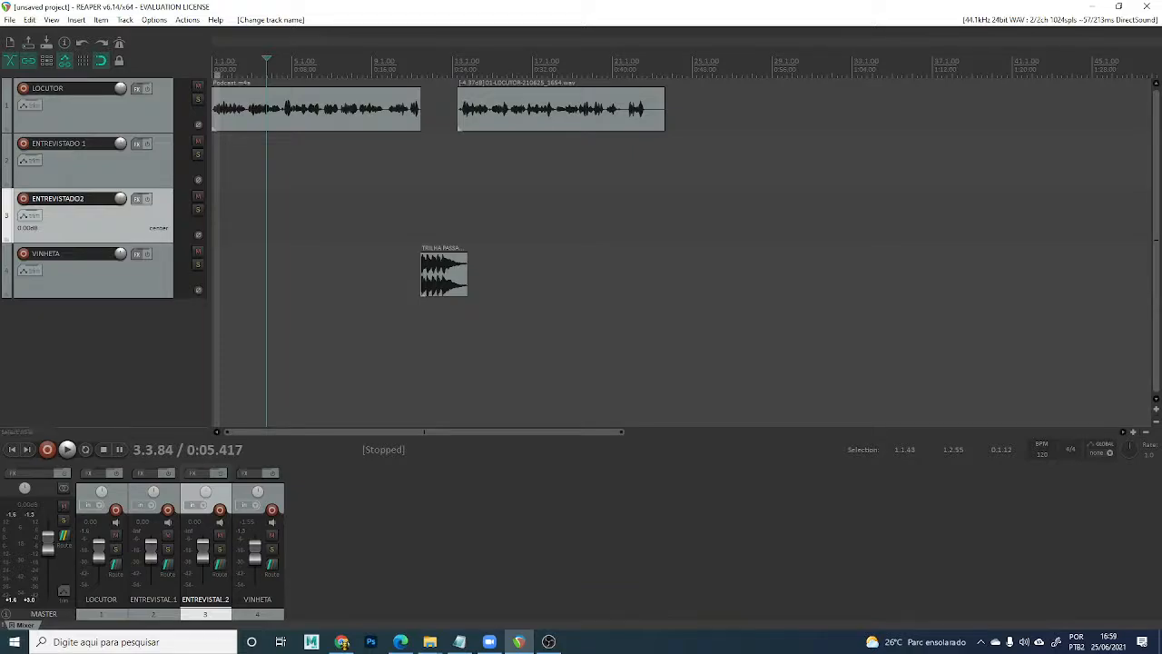
left_click(297, 159)
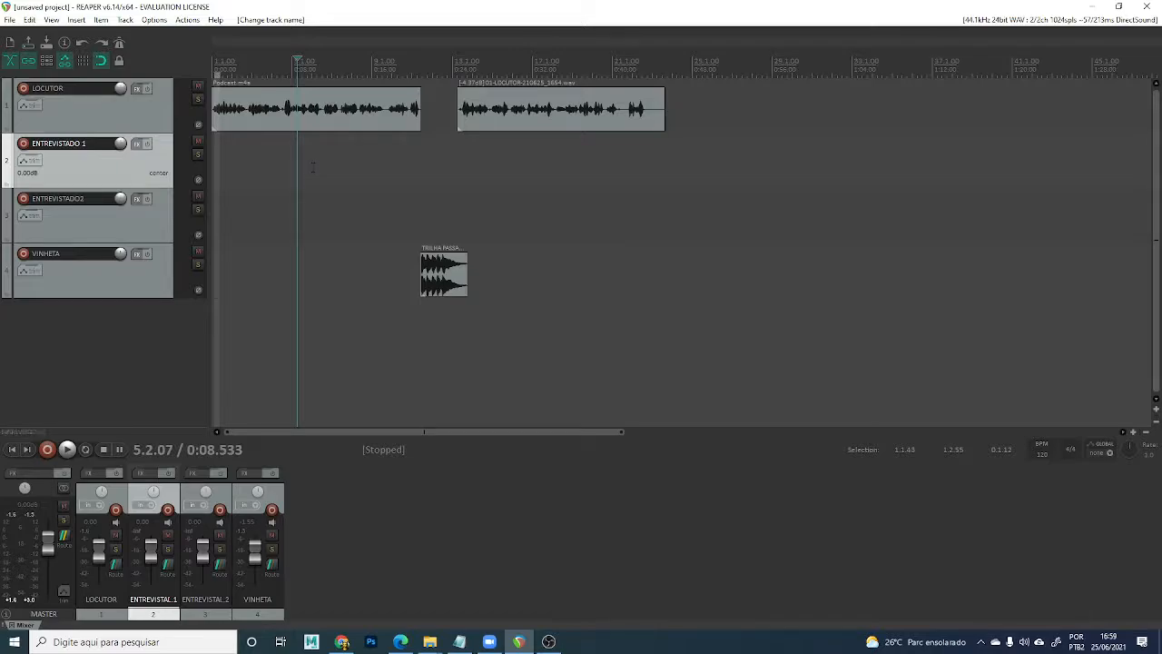
left_click(493, 115)
left_click(394, 121)
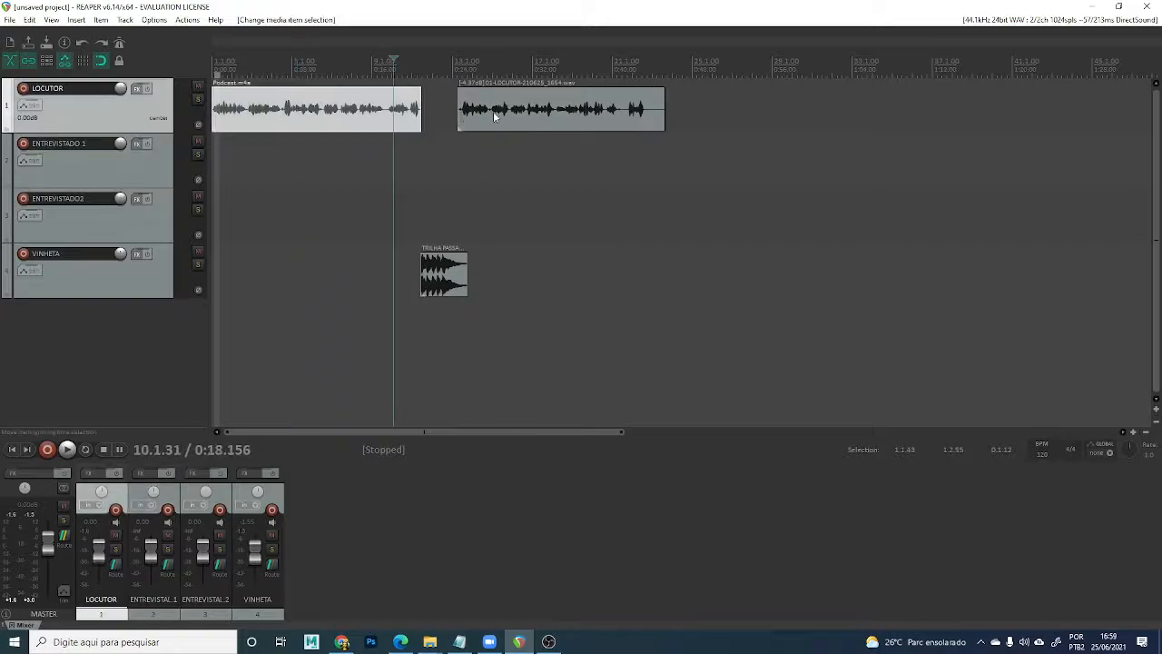
left_click(503, 114)
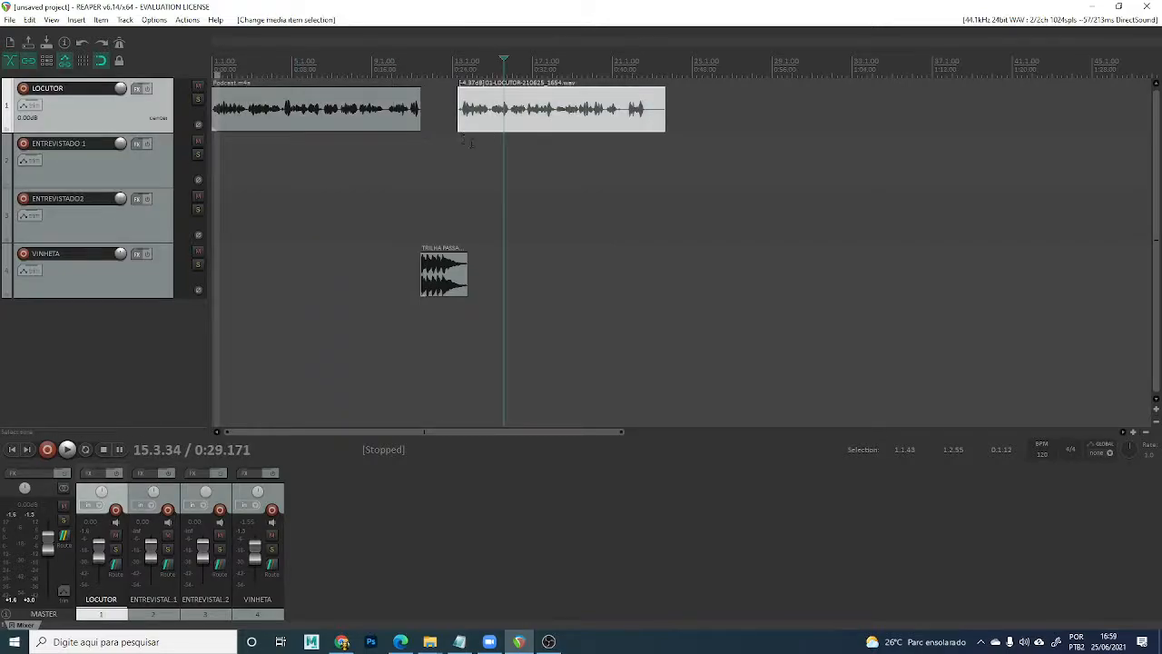
left_click(463, 141)
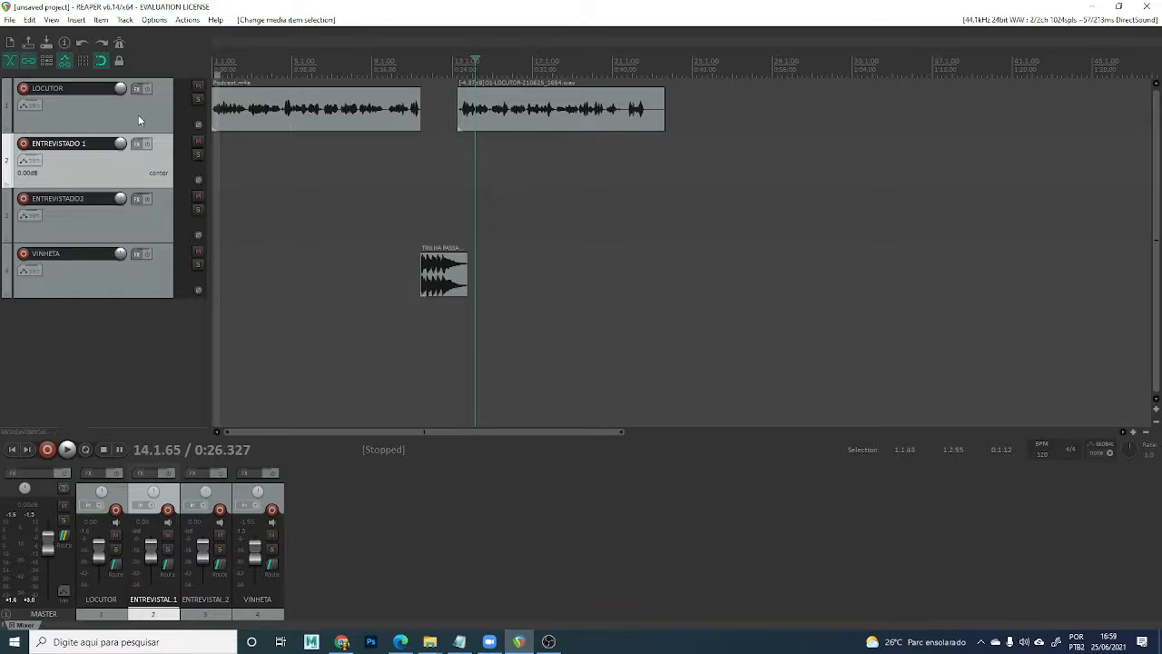
left_click(97, 113)
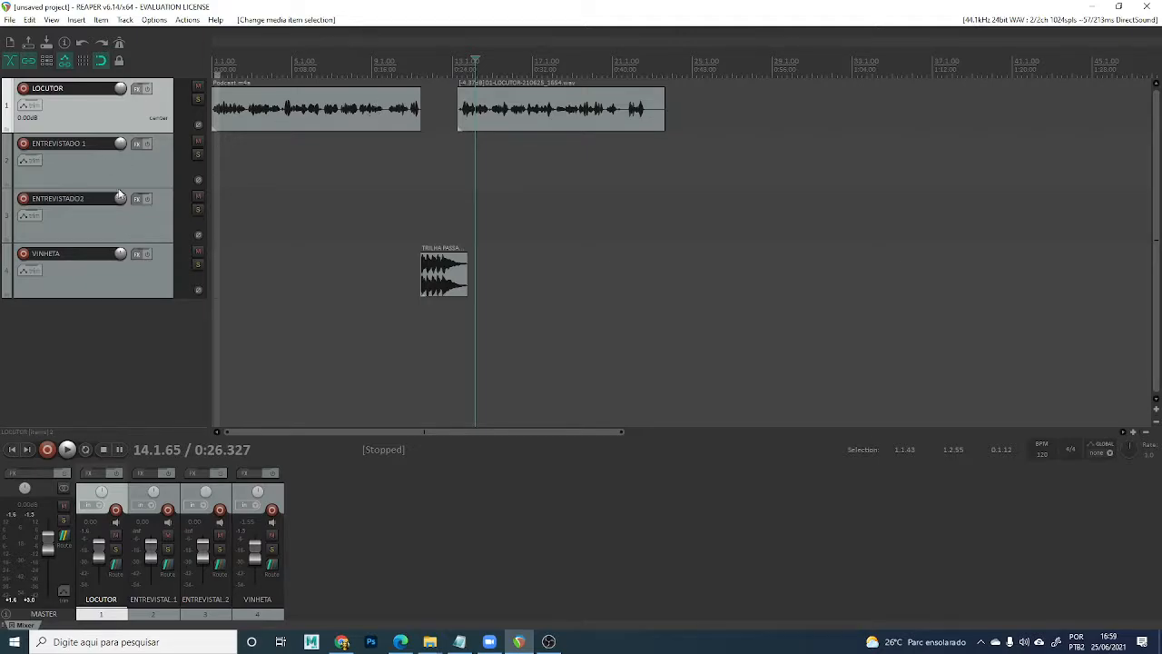
left_click(106, 229)
left_click(120, 292)
left_click(257, 334)
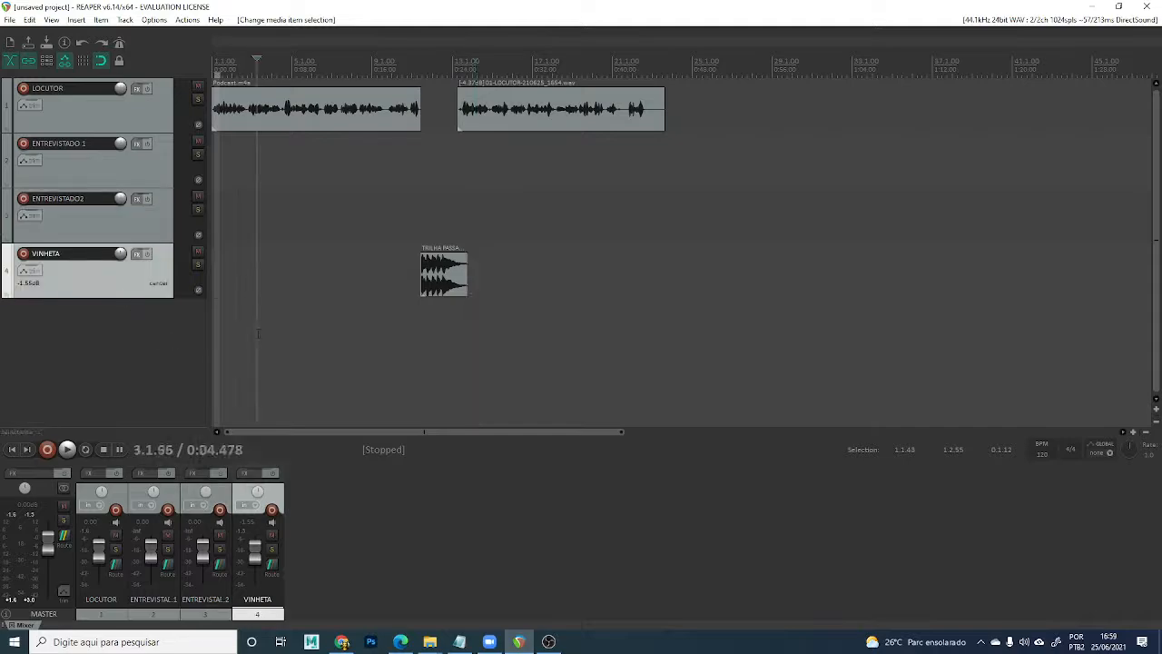
Add a new track below VINHETA, at the end of the track list, and name it MUSICA DE FUNDO - BG.
left_click(88, 352)
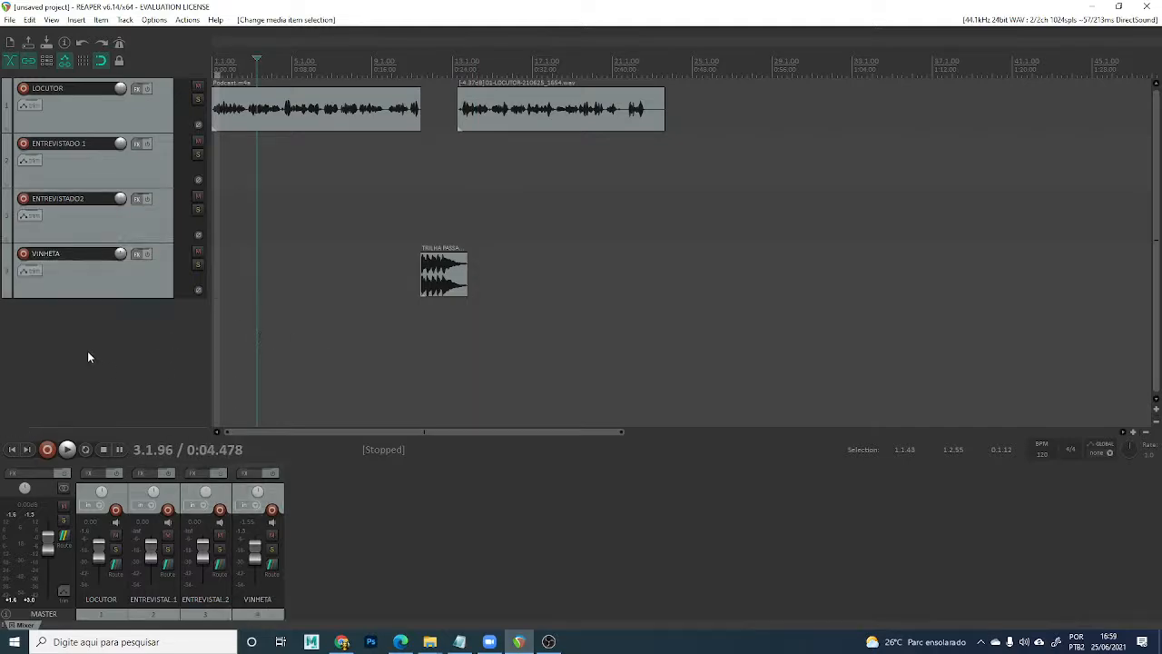
left_click(124, 19)
left_click(153, 35)
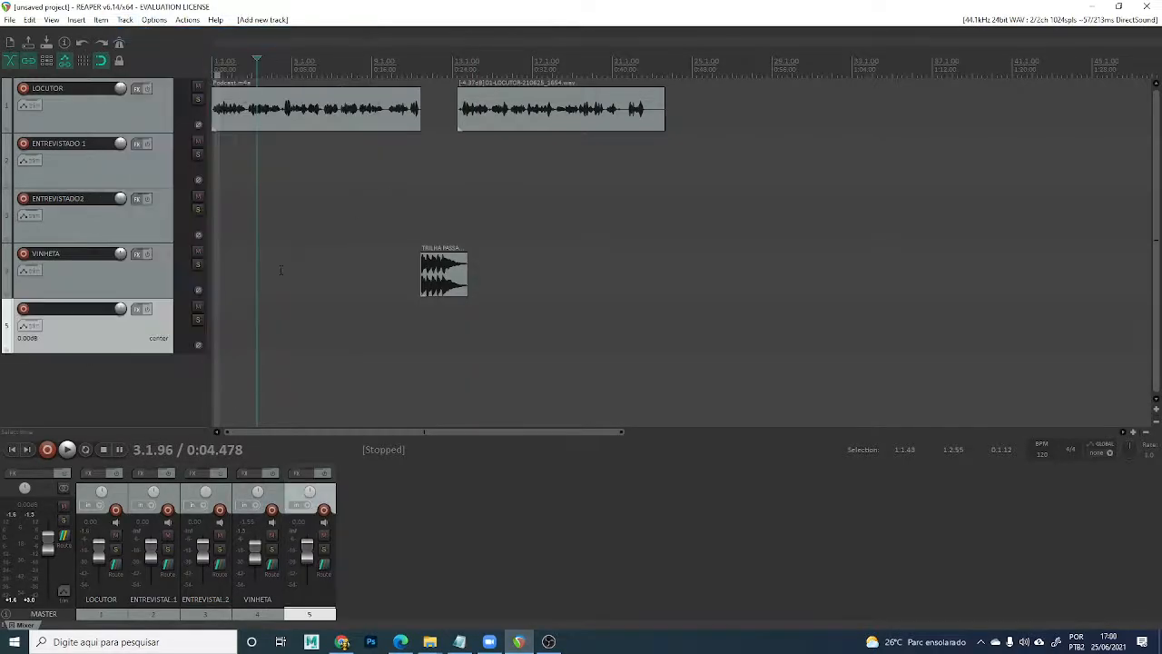
double_click(90, 312)
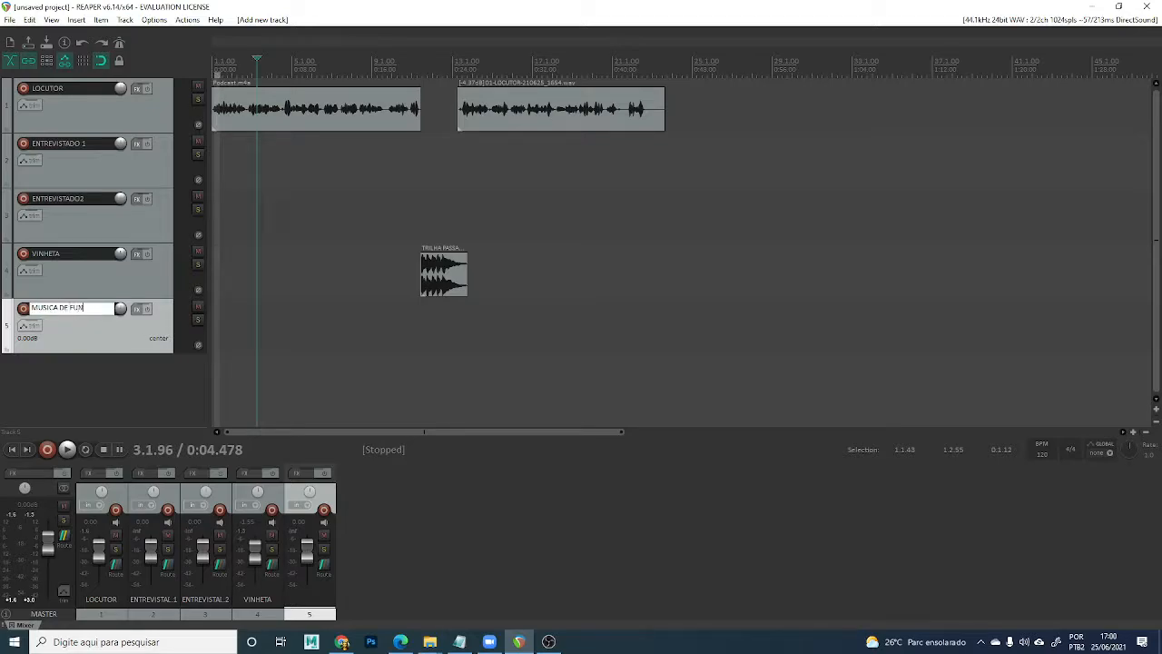
type("MUSICA DE FUNDO - BG")
key("Return")
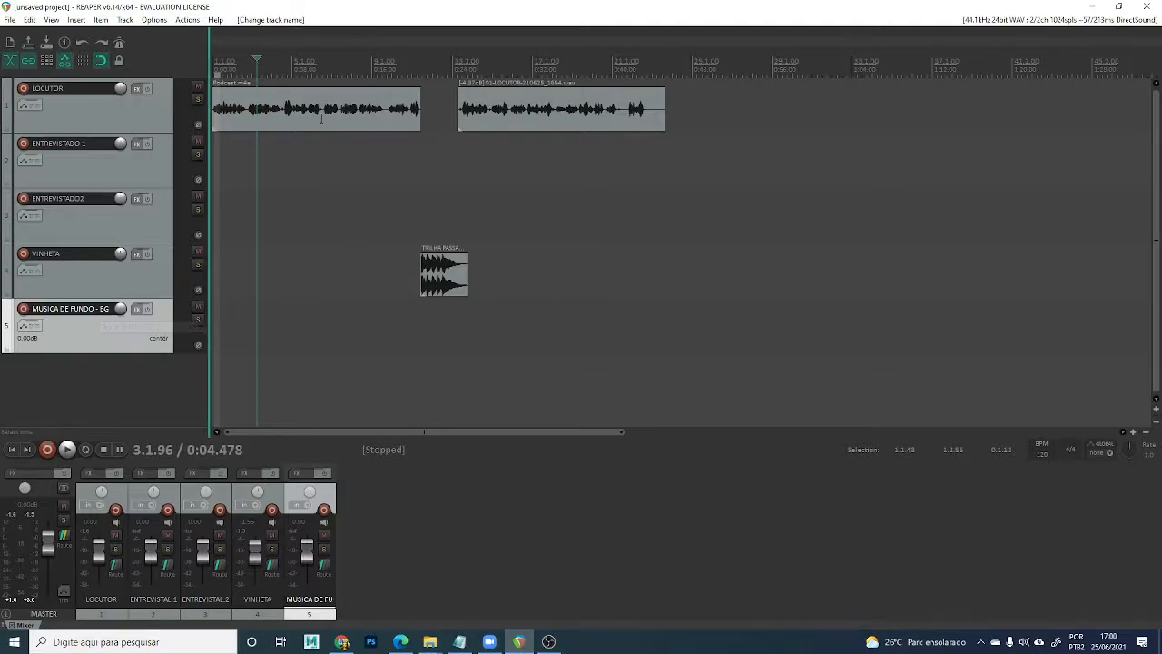
Import BACKGROUNG.mp3 from the MUSICAS folder onto the MUSICA DE FUNDO - BG track near the project start.
left_click_drag(257, 59, 249, 59)
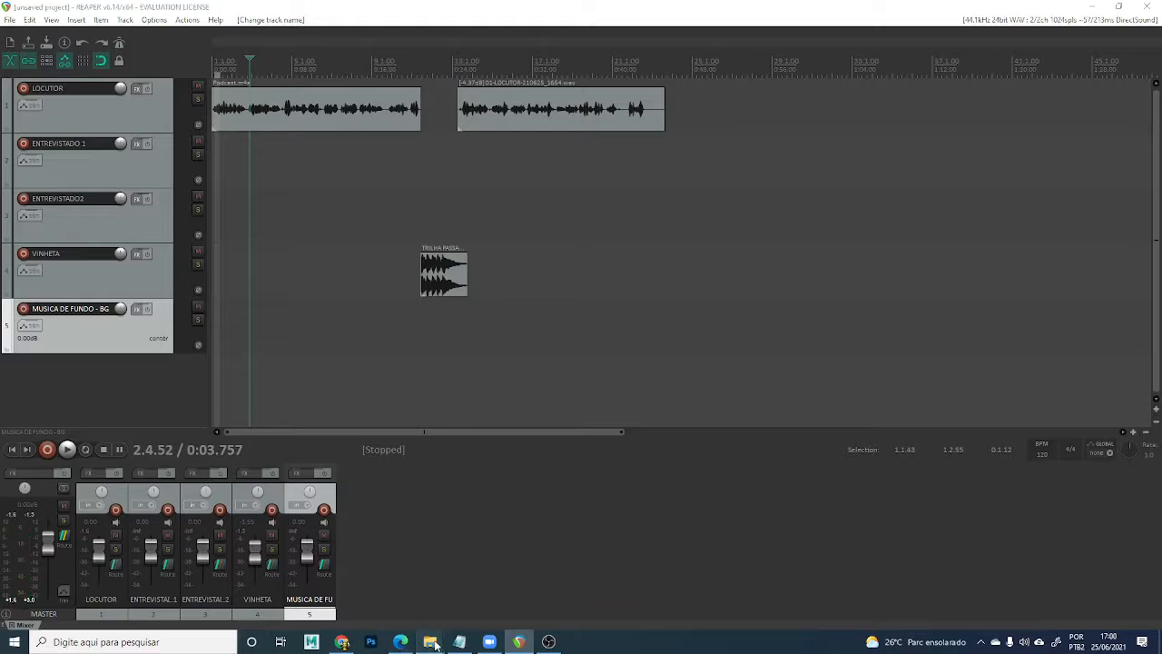
mouse_move(429, 640)
left_click(439, 590)
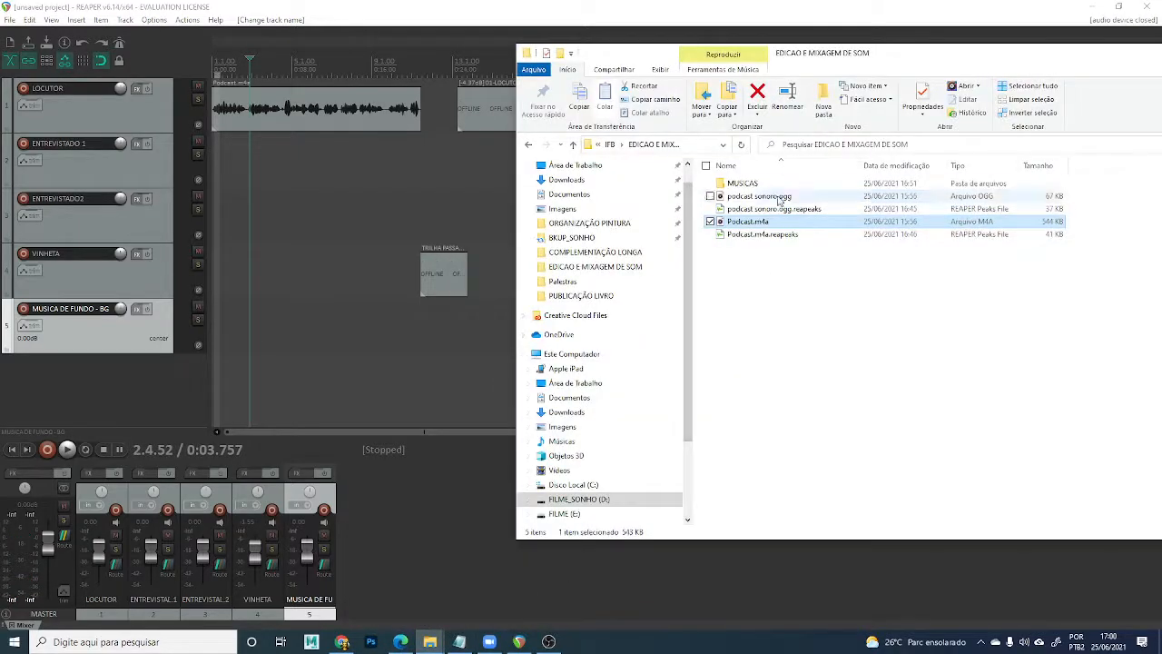
double_click(742, 183)
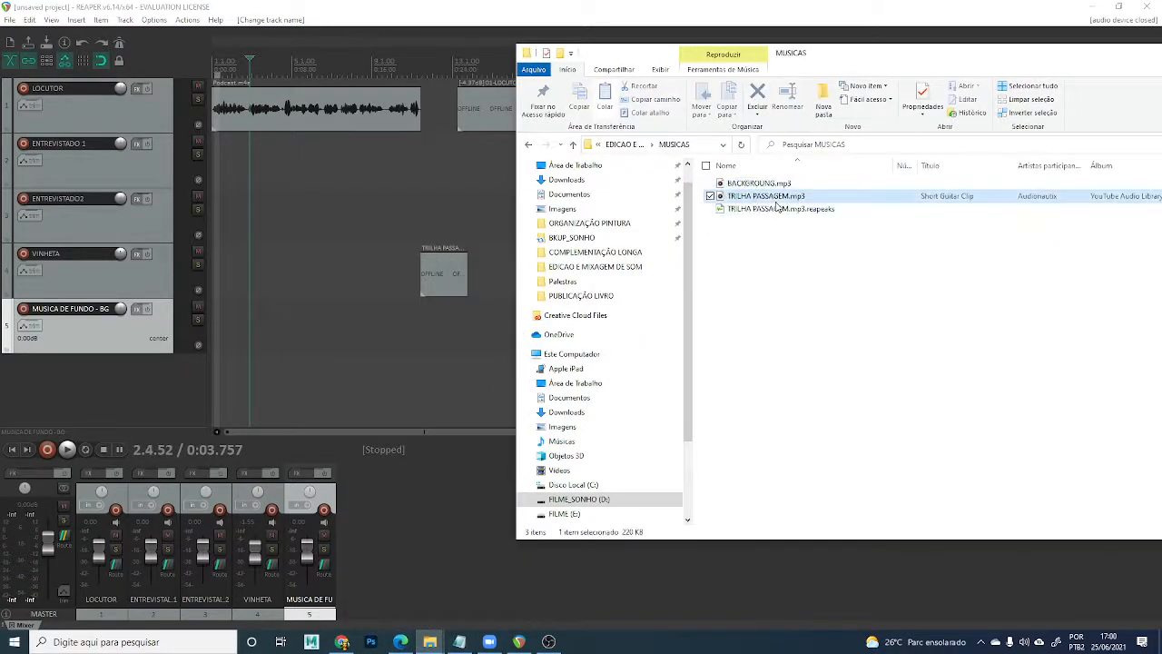
left_click_drag(763, 184, 201, 326)
left_click(269, 377)
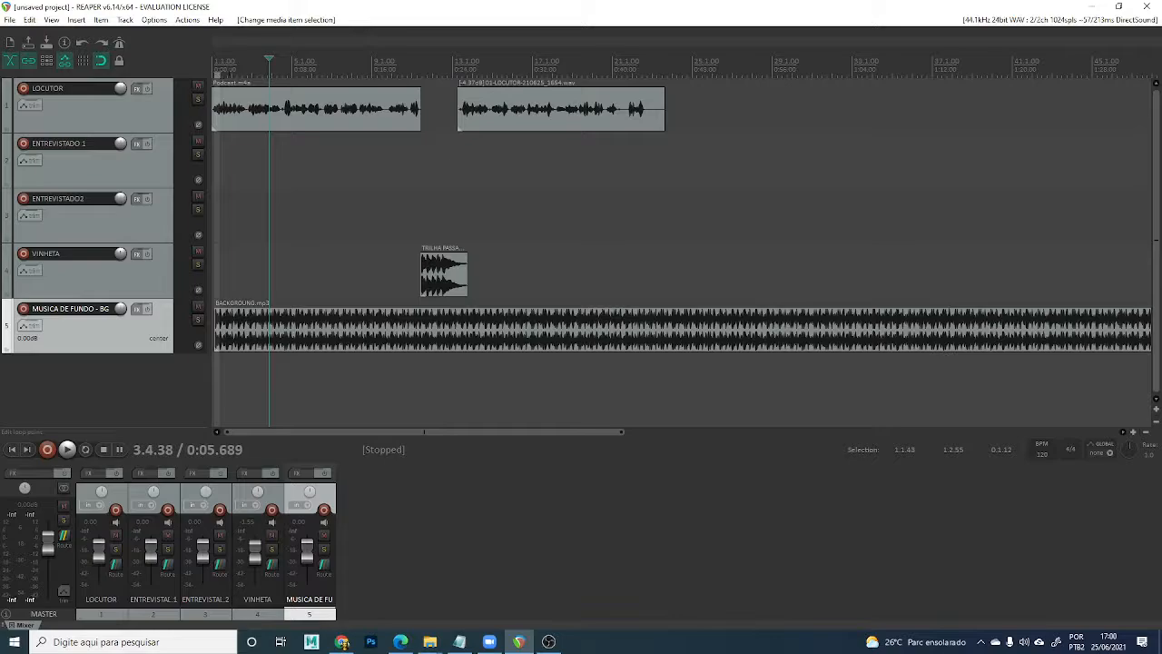
Align the background music clip with the project start at 0:00.000 and play the mix from there.
left_click(228, 66)
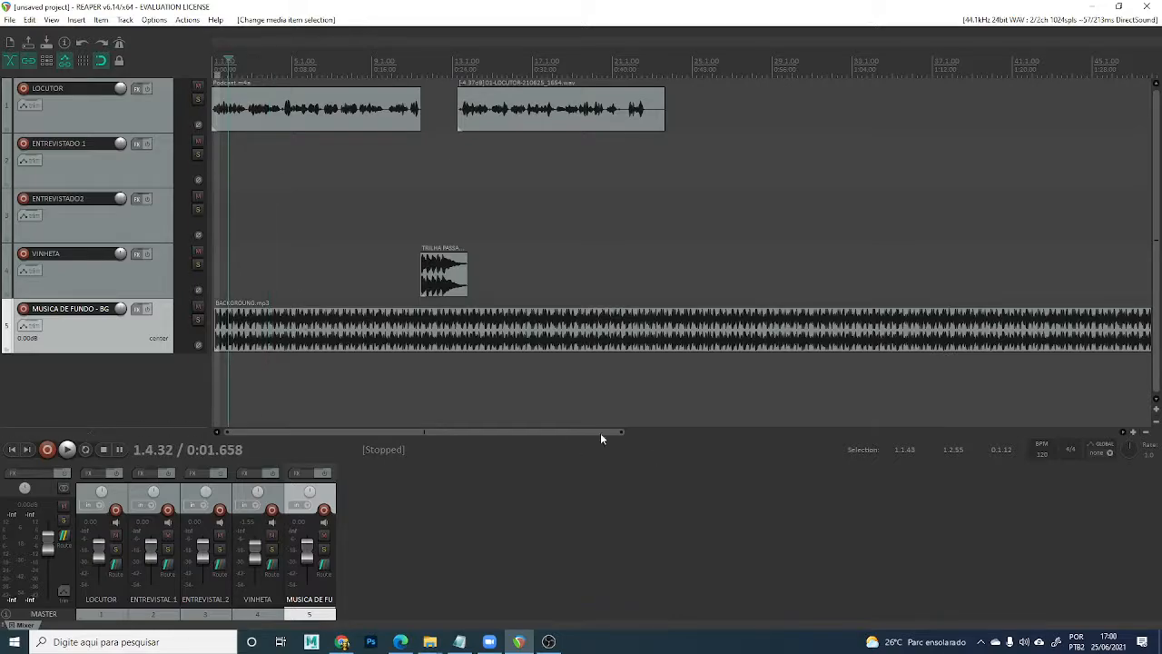
left_click(12, 449)
left_click(262, 345)
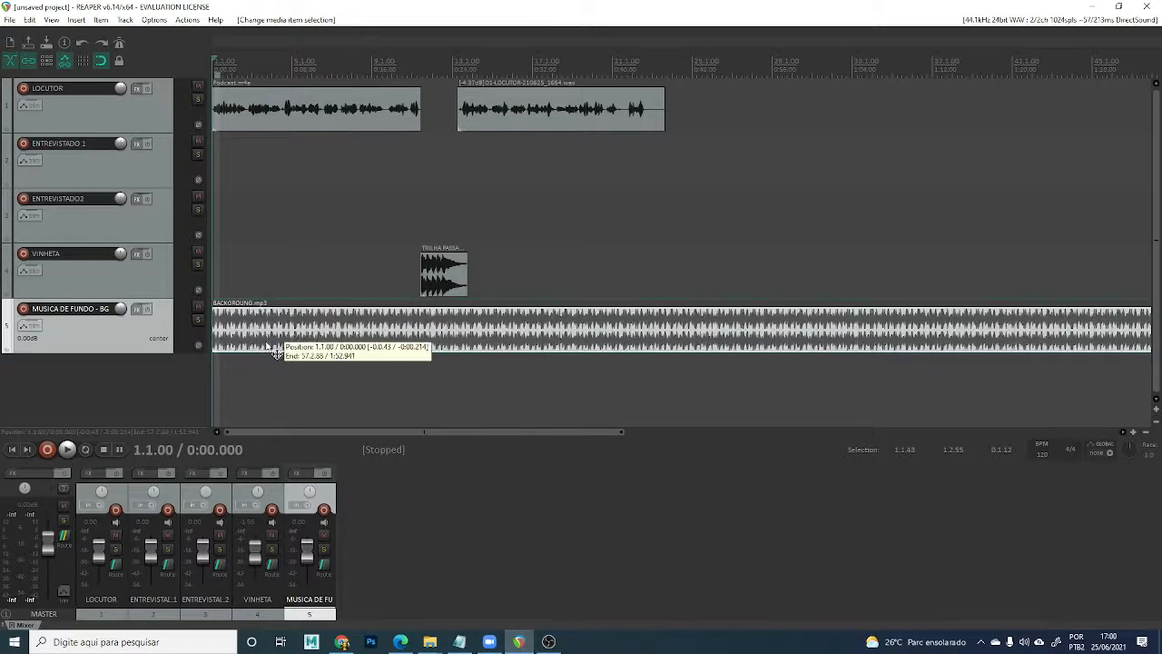
key("space")
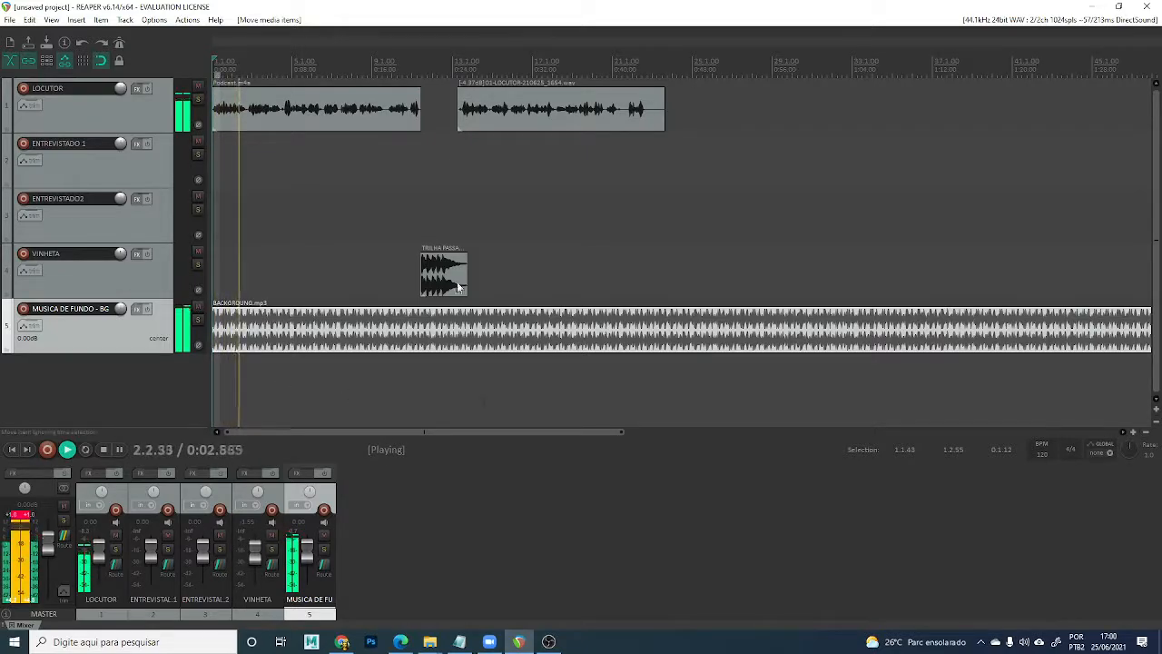
Stop playback and shift both narration clips and the jingle together so the first narration clip starts at 0:03.086.
key("space")
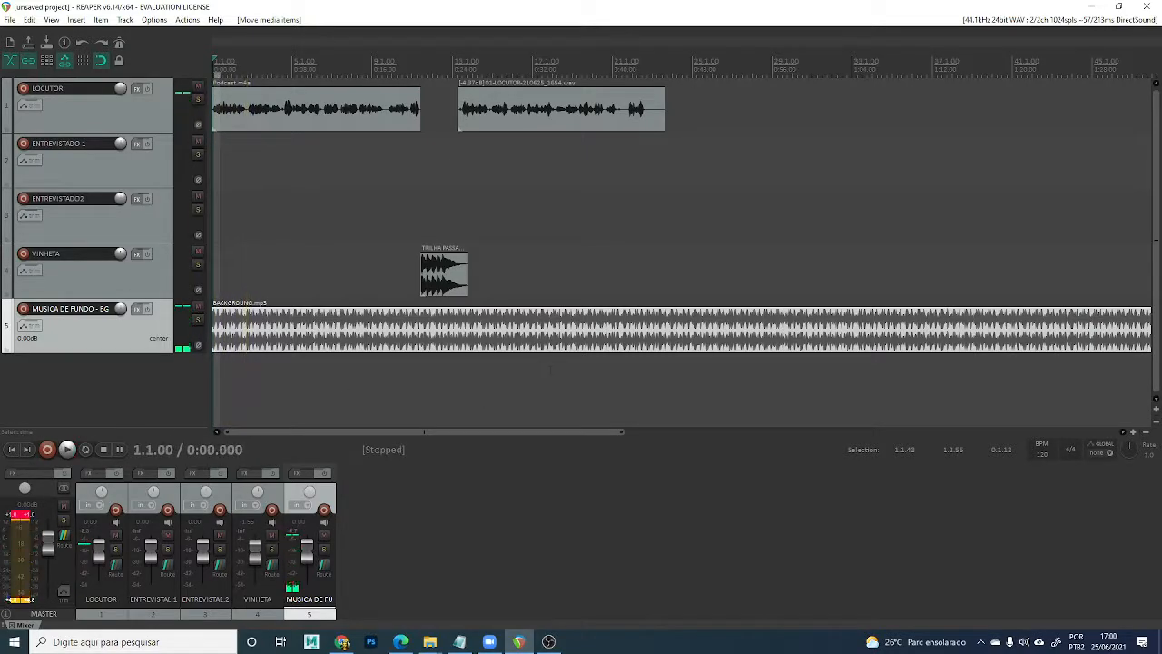
left_click(285, 337)
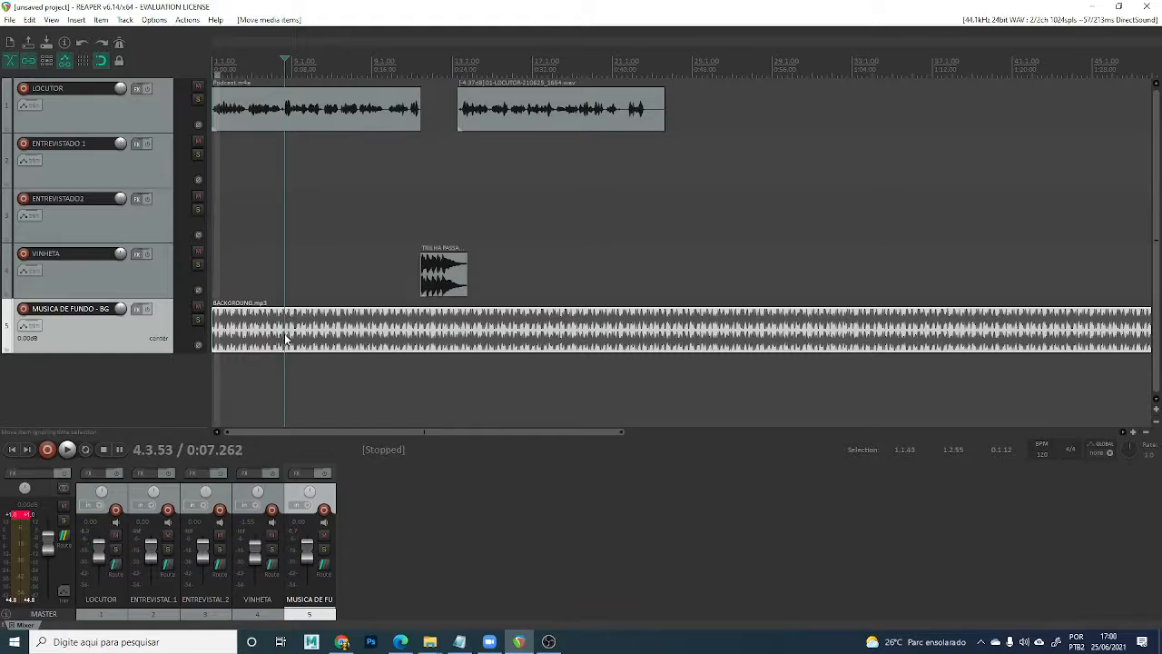
left_click(435, 272)
left_click(244, 128)
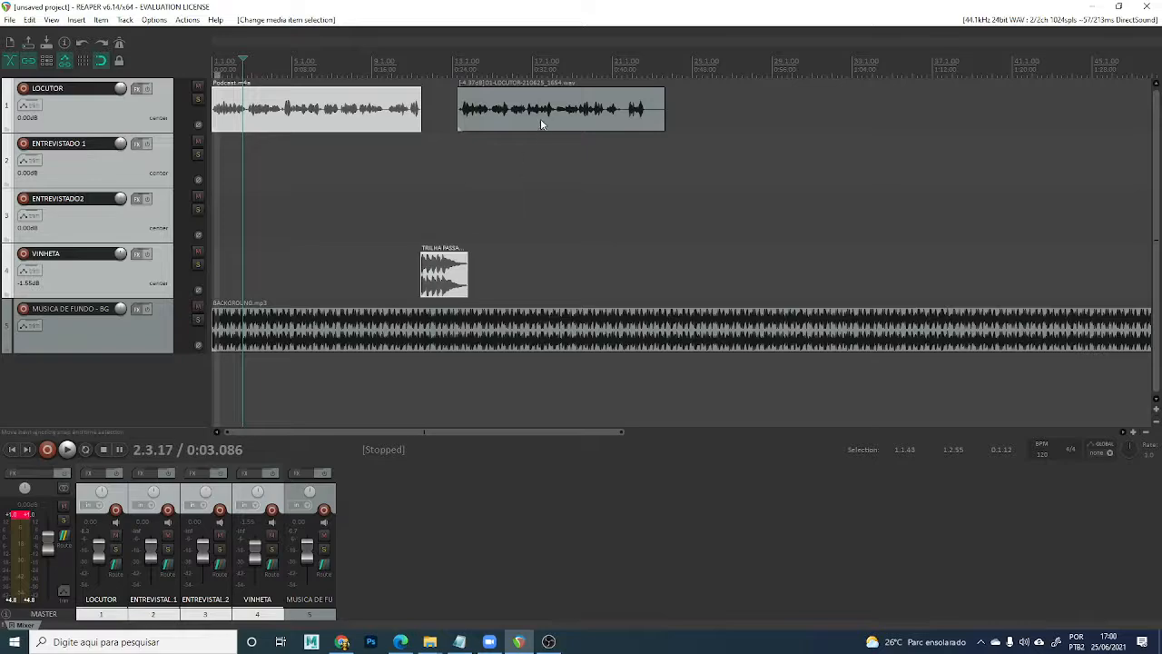
left_click_drag(319, 124, 359, 133)
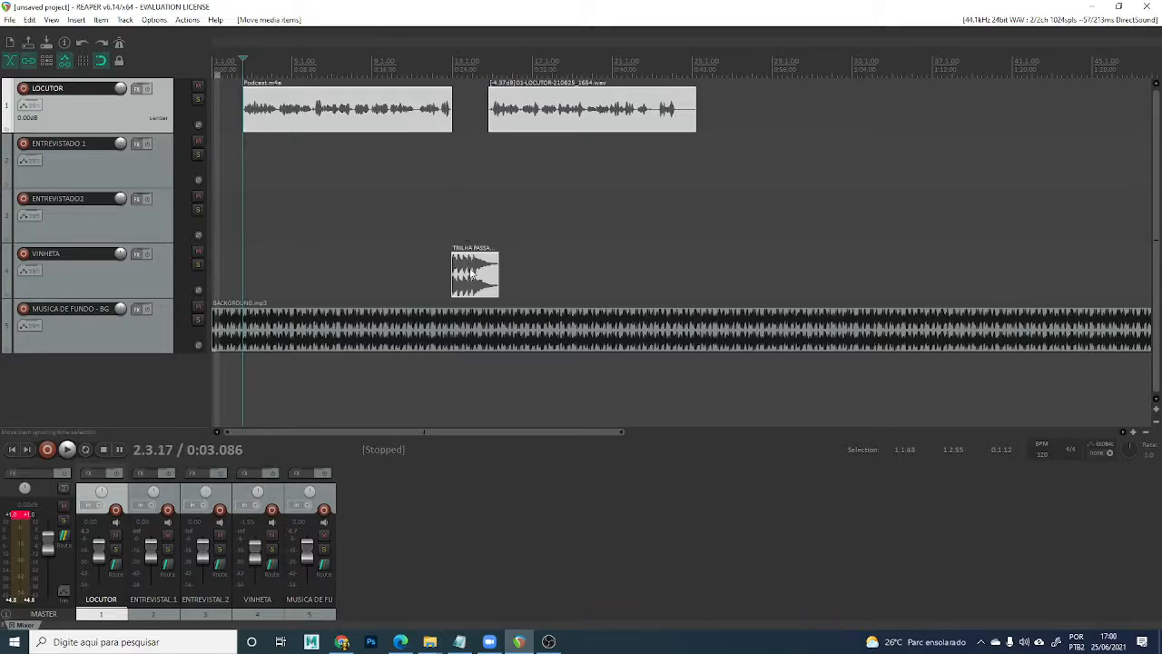
left_click(464, 277)
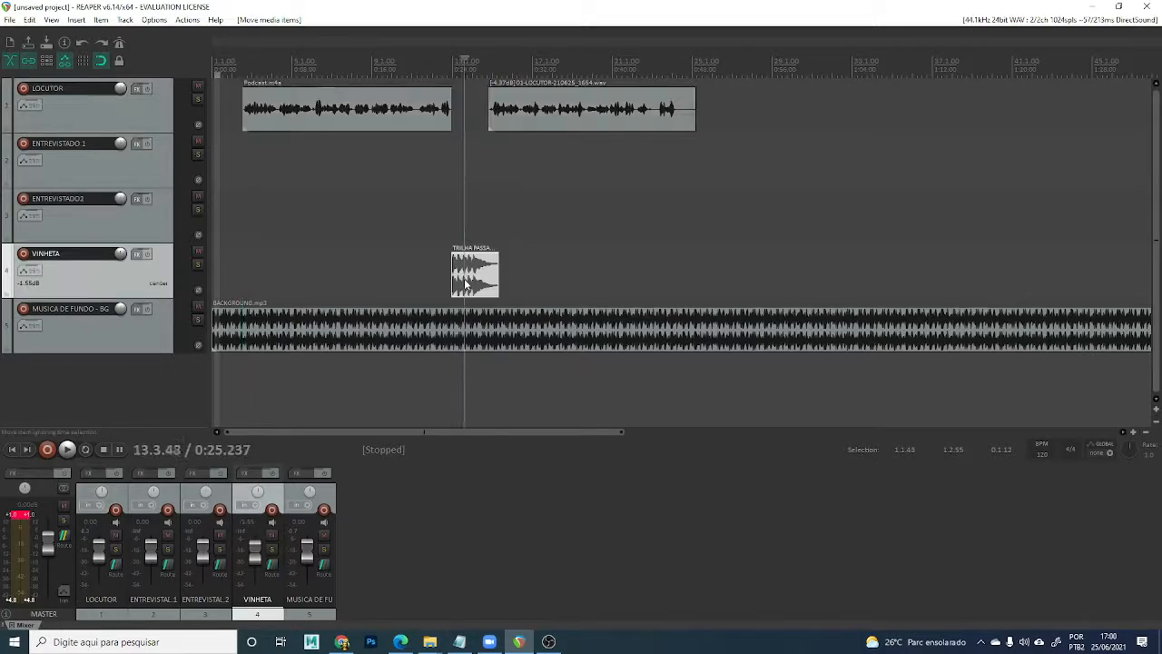
left_click(505, 127)
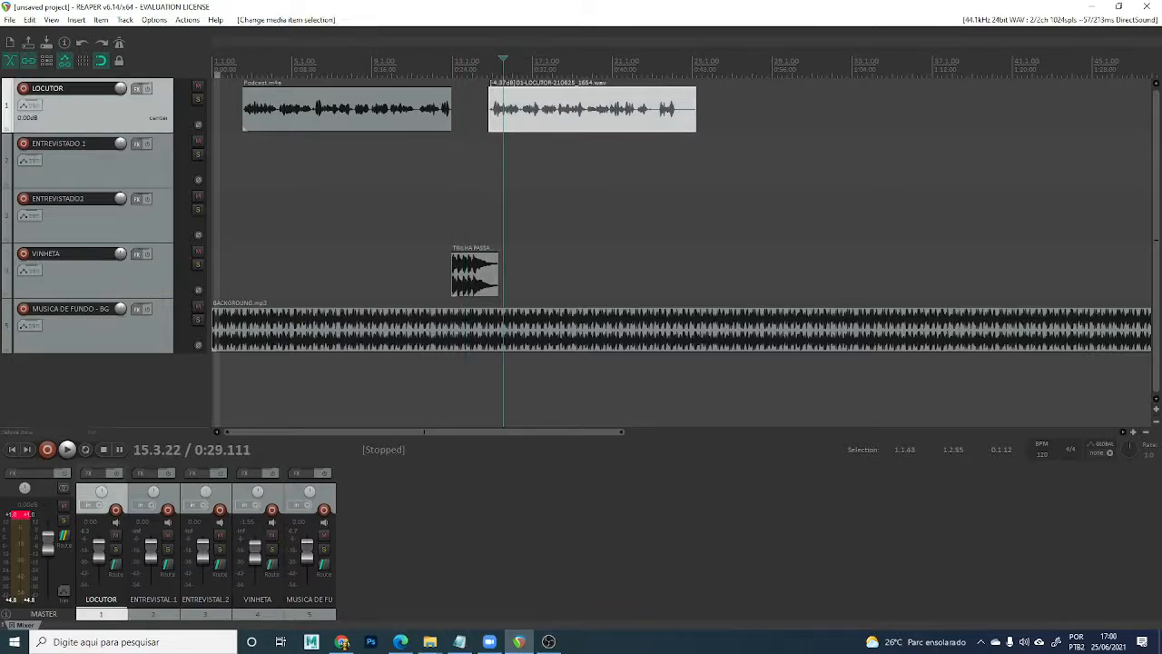
Return to the project start and delete the ENTREVISTADO 1 and ENTREVISTADO2 tracks.
left_click(264, 336)
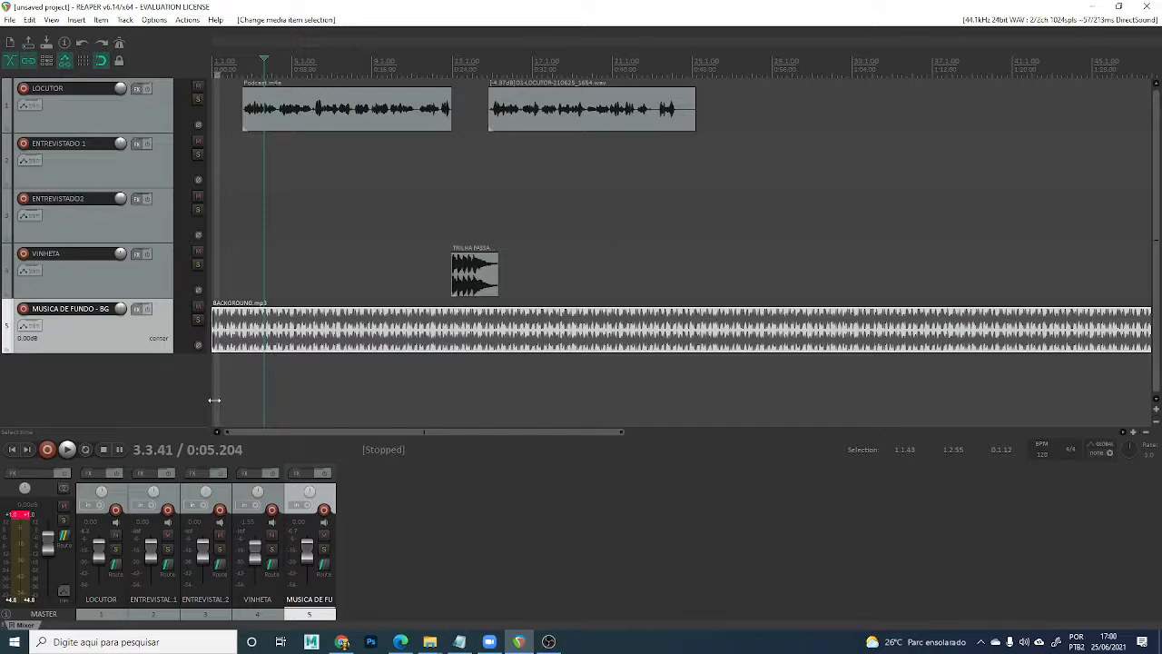
left_click(13, 449)
scroll(227, 343, "up", 1)
left_click(97, 208)
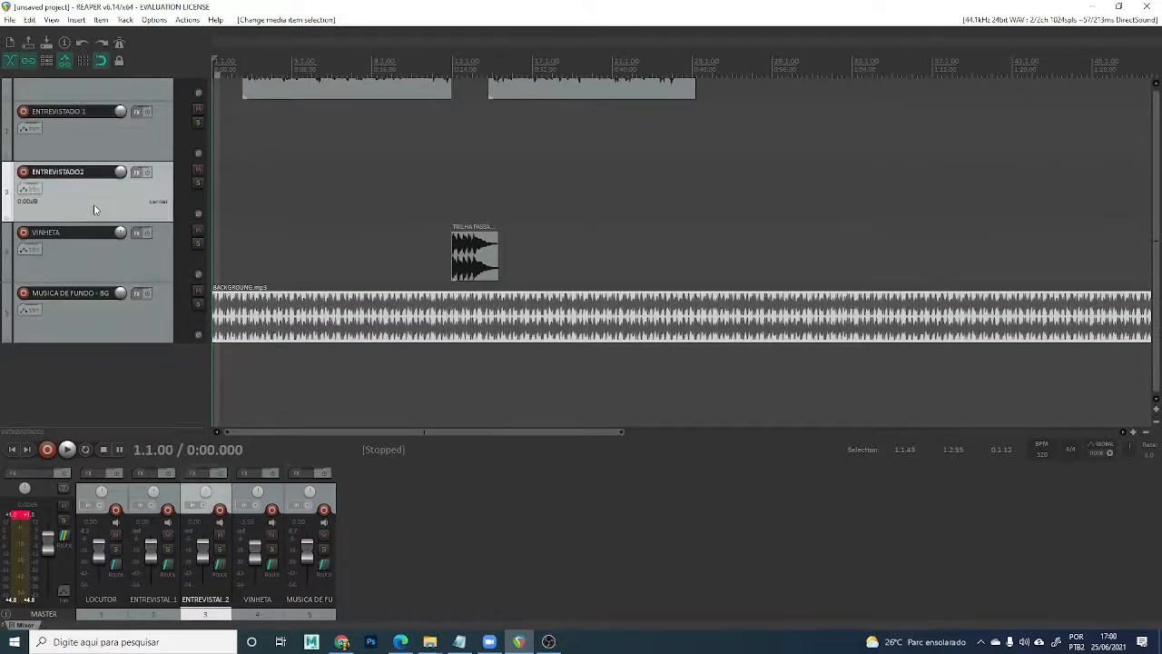
scroll(126, 225, "up", 1)
left_click(127, 188)
key("Delete")
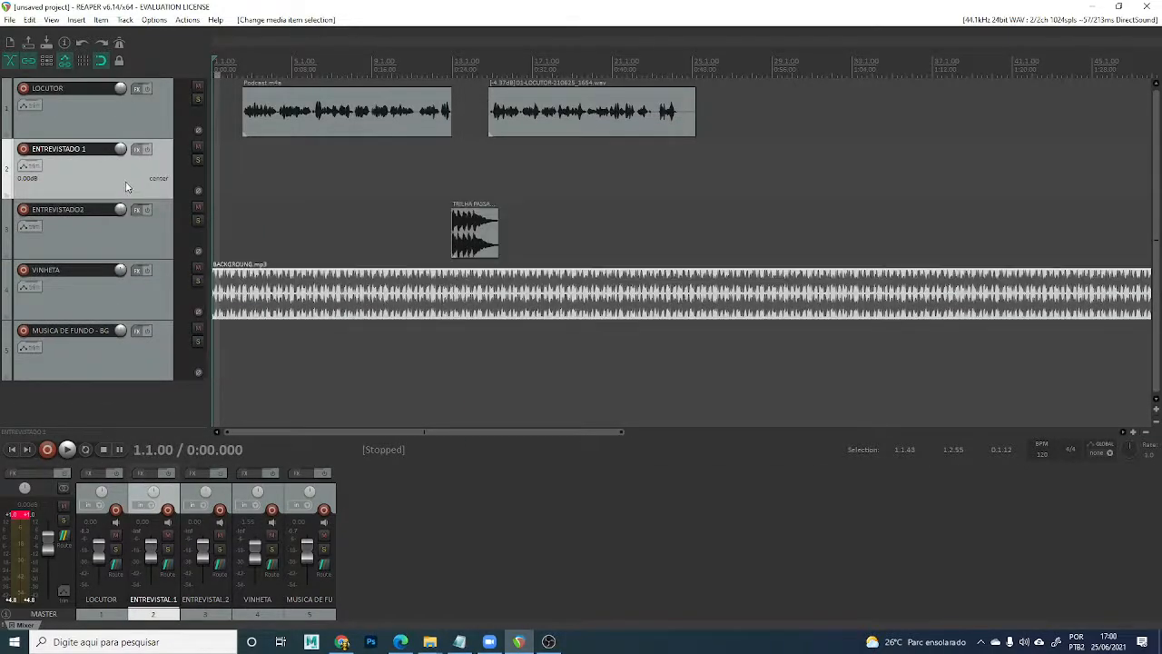
left_click(105, 180)
key("Delete")
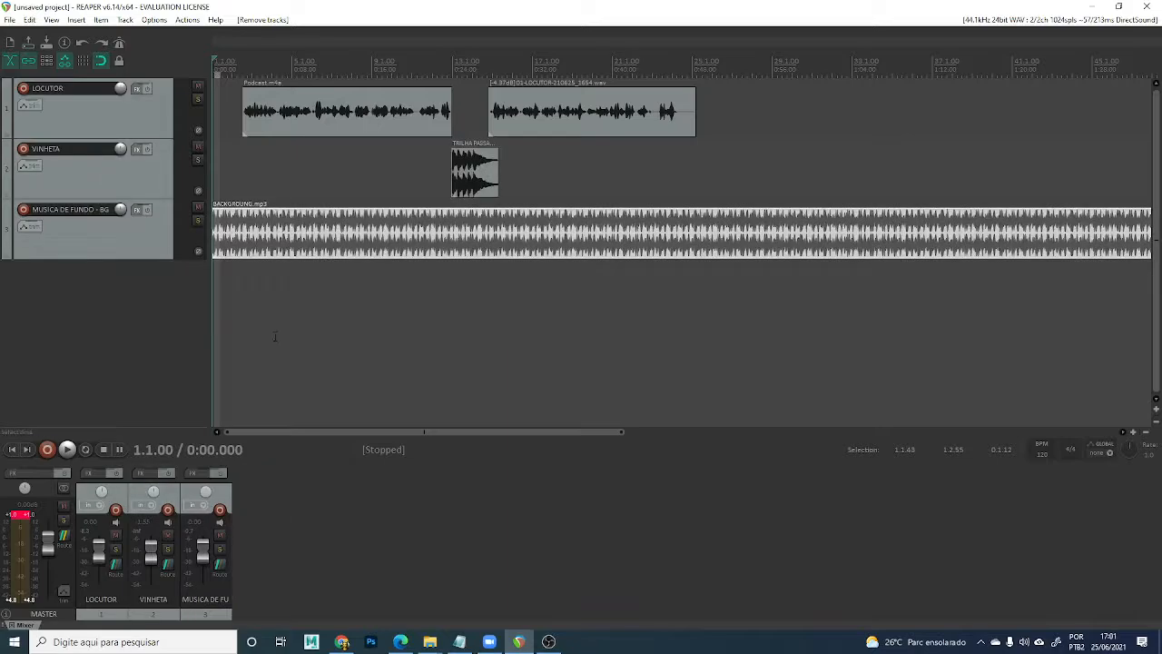
Set a time selection over the music-only opening, from 1.1.00 to 2.1.12.
left_click(236, 234)
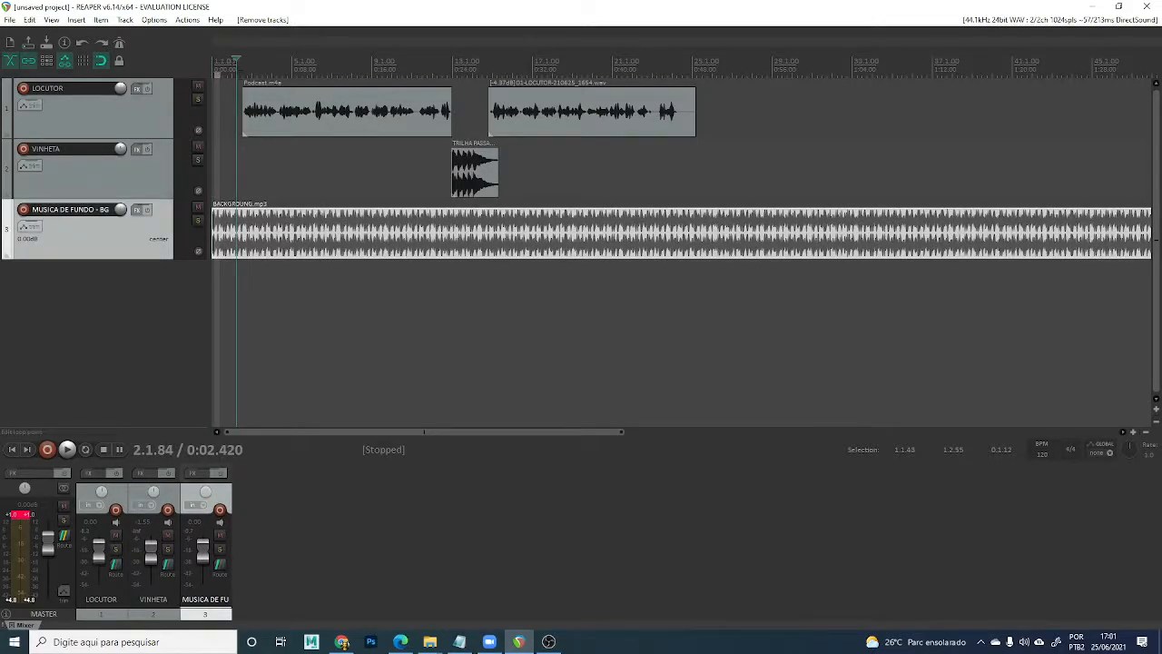
mouse_move(236, 64)
left_mouse_down()
mouse_move(215, 63)
mouse_move(231, 76)
left_mouse_up()
left_click(218, 94)
left_click(235, 107)
left_click(222, 120)
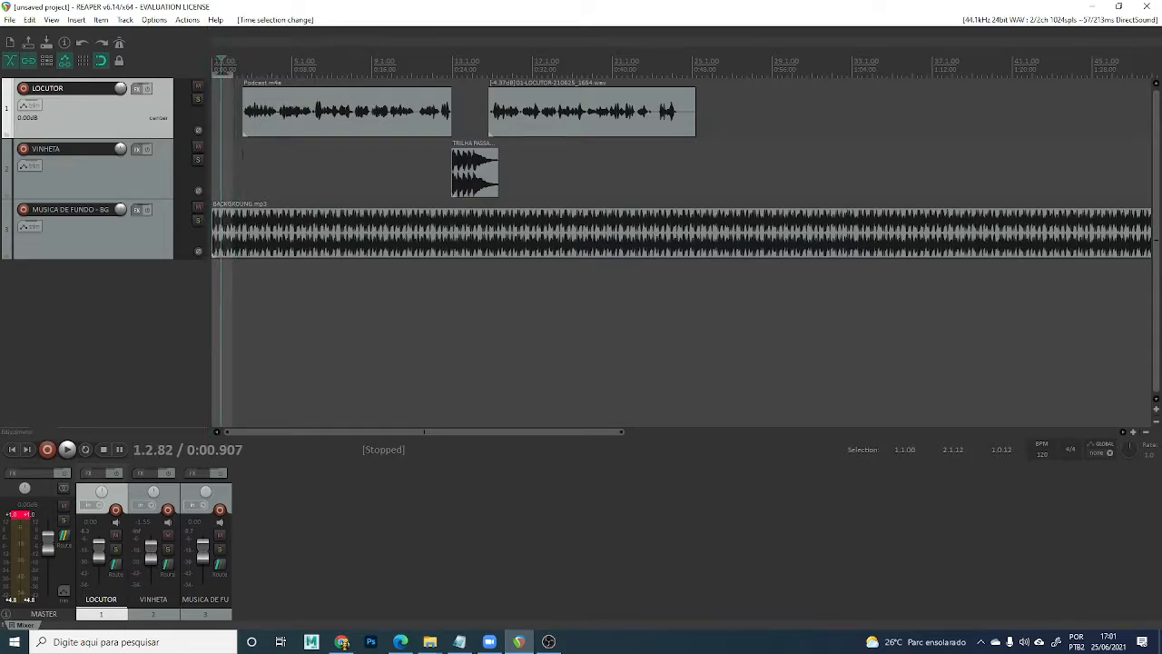
Try adjusting the snap offset and adding a fade-in at the start of Podcast.m4a, undoing each change.
mouse_move(249, 137)
left_mouse_down()
mouse_move(268, 118)
mouse_move(250, 116)
mouse_move(265, 135)
left_mouse_up()
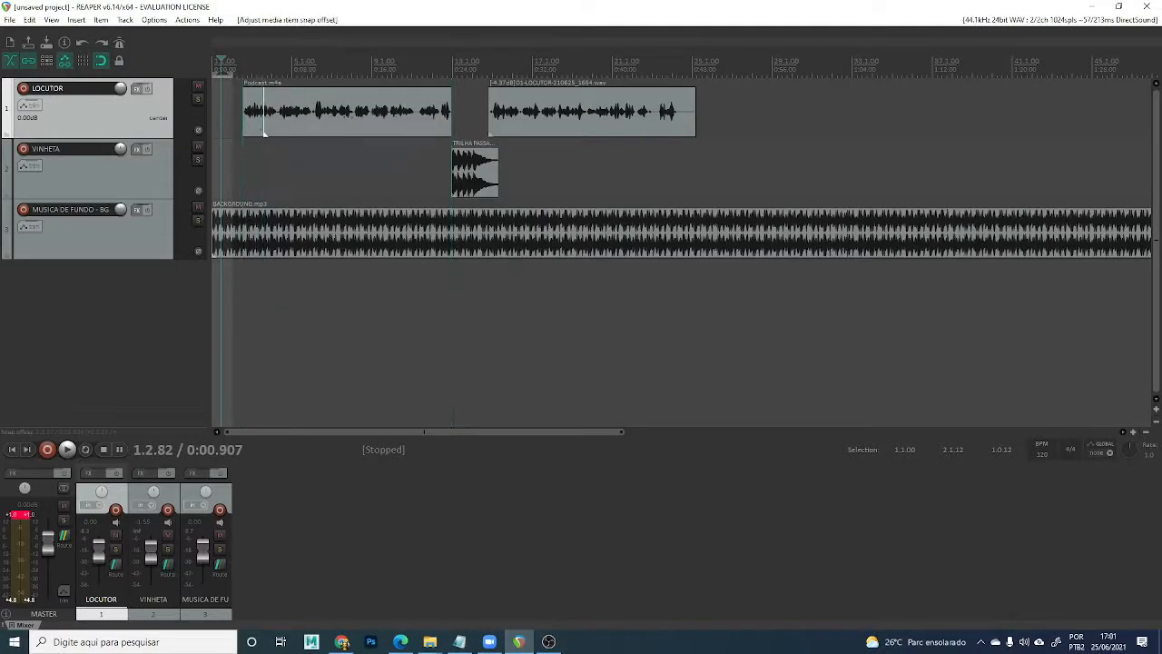
key("ctrl+z")
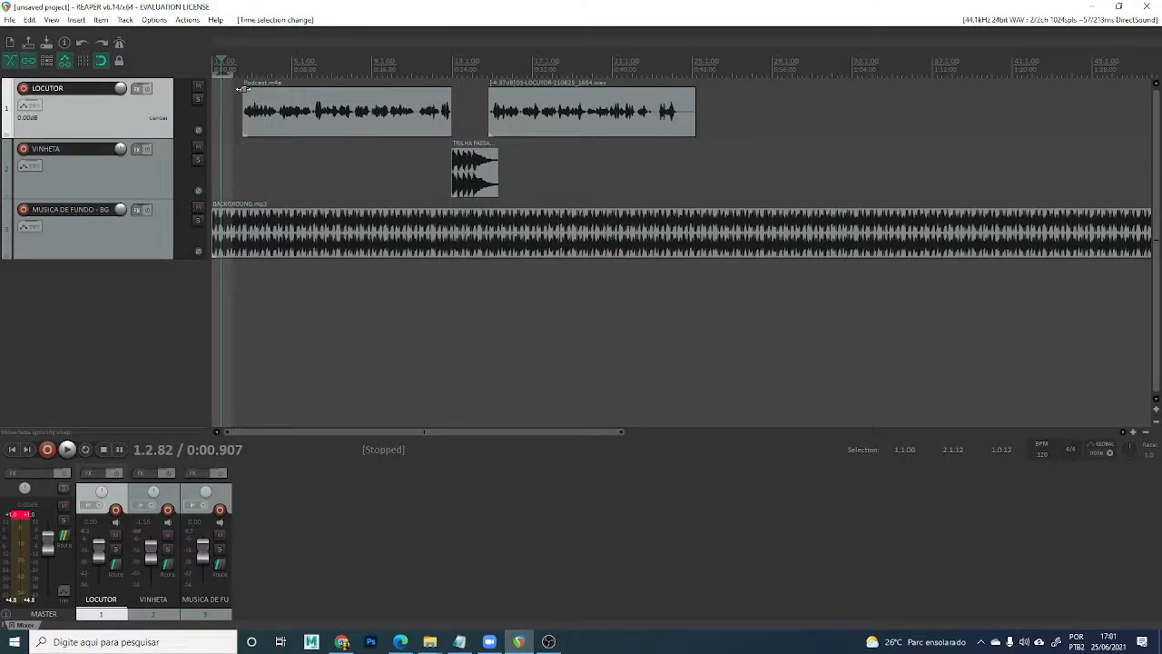
left_click_drag(243, 89, 264, 104)
key("ctrl+z")
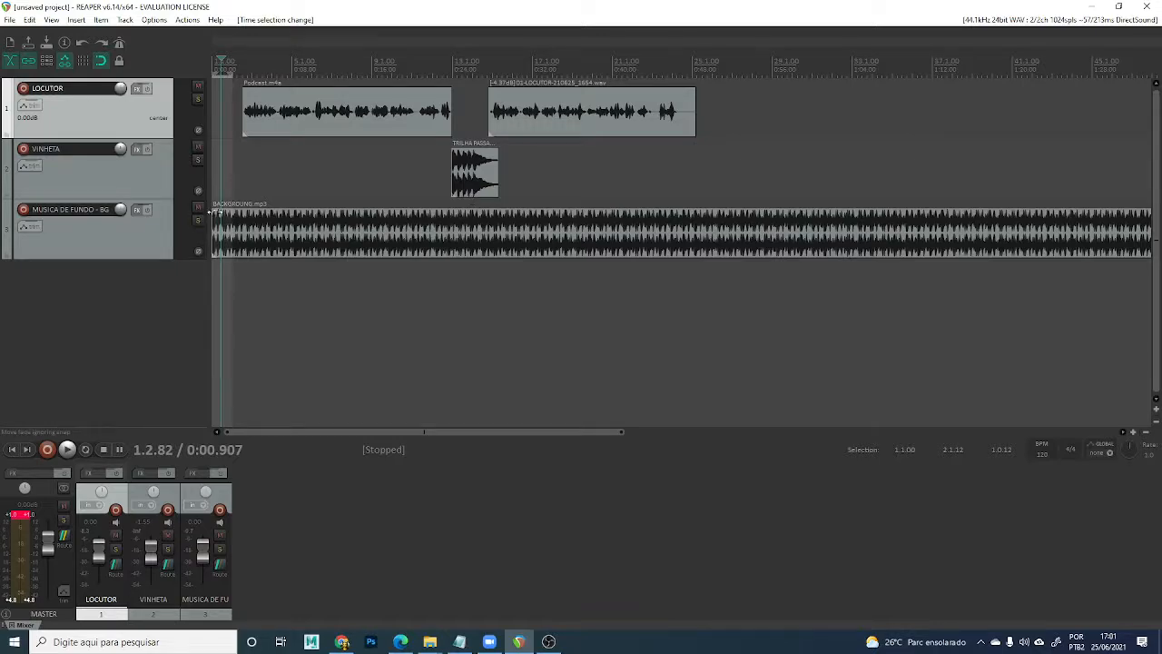
Add a fade-in of about 5.16 s to the BACKGROUNG.mp3 clip and play the mix from the project start.
left_click_drag(215, 212, 316, 218)
scroll(254, 238, "down", 2)
scroll(234, 238, "up", 4)
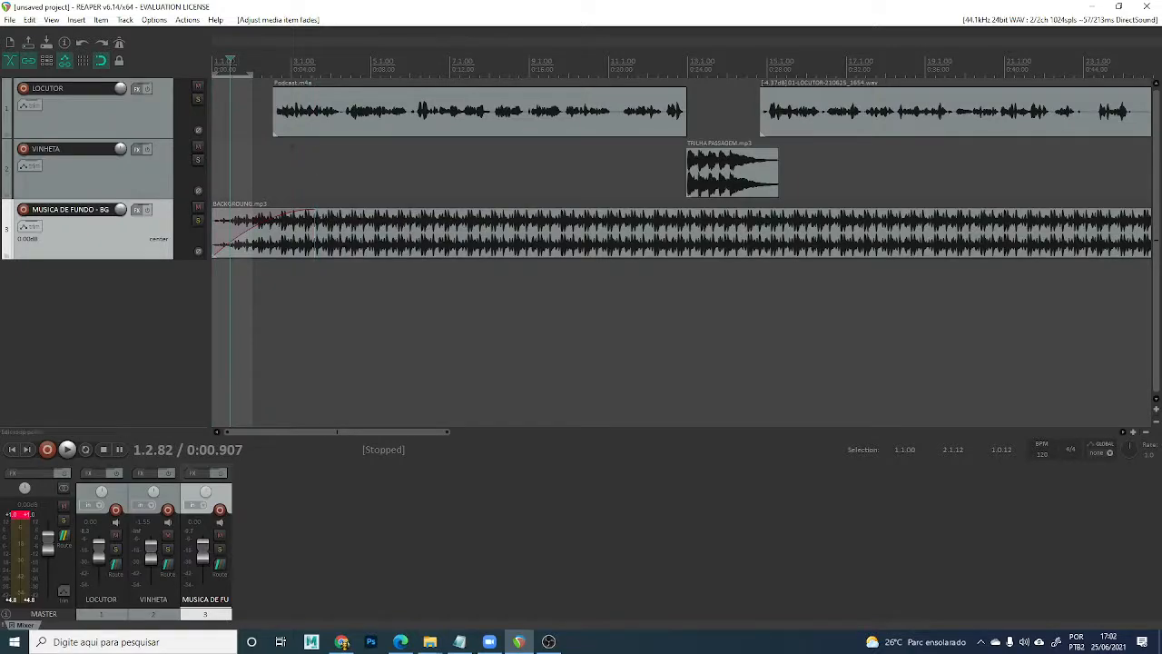
left_click(12, 449)
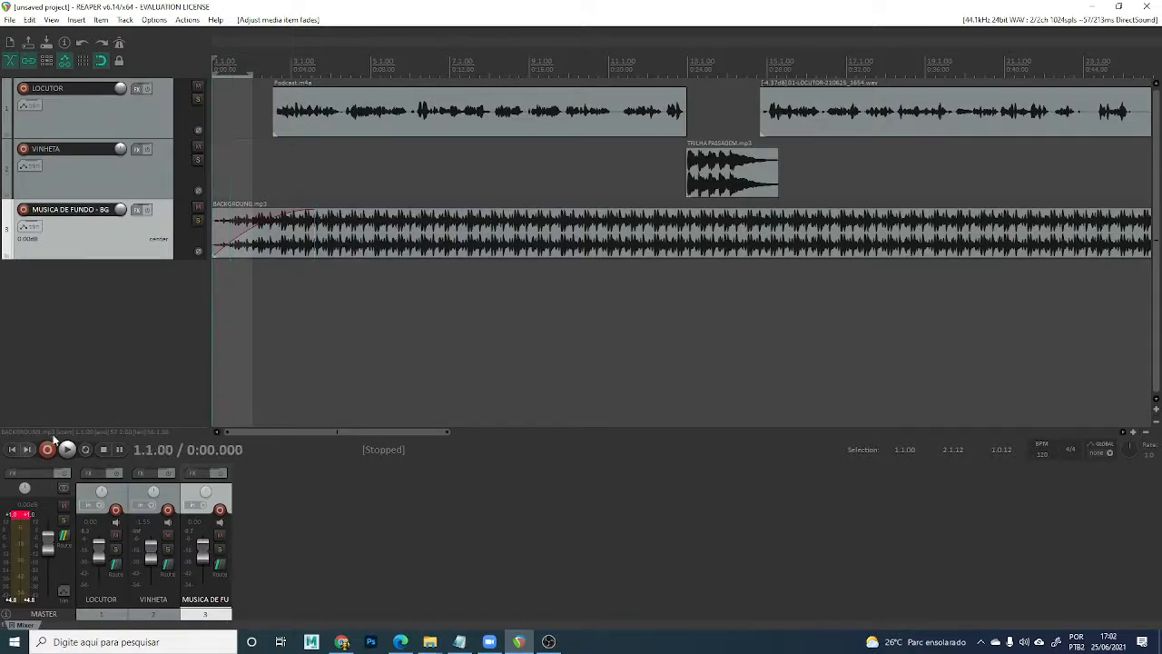
key("space")
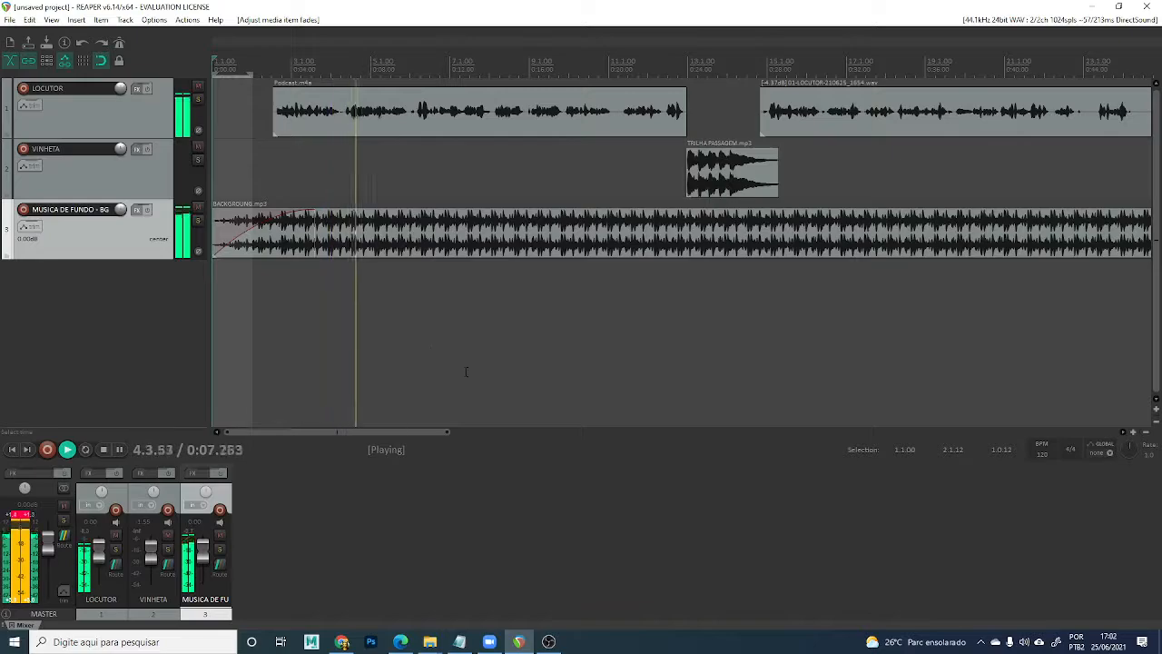
key("space")
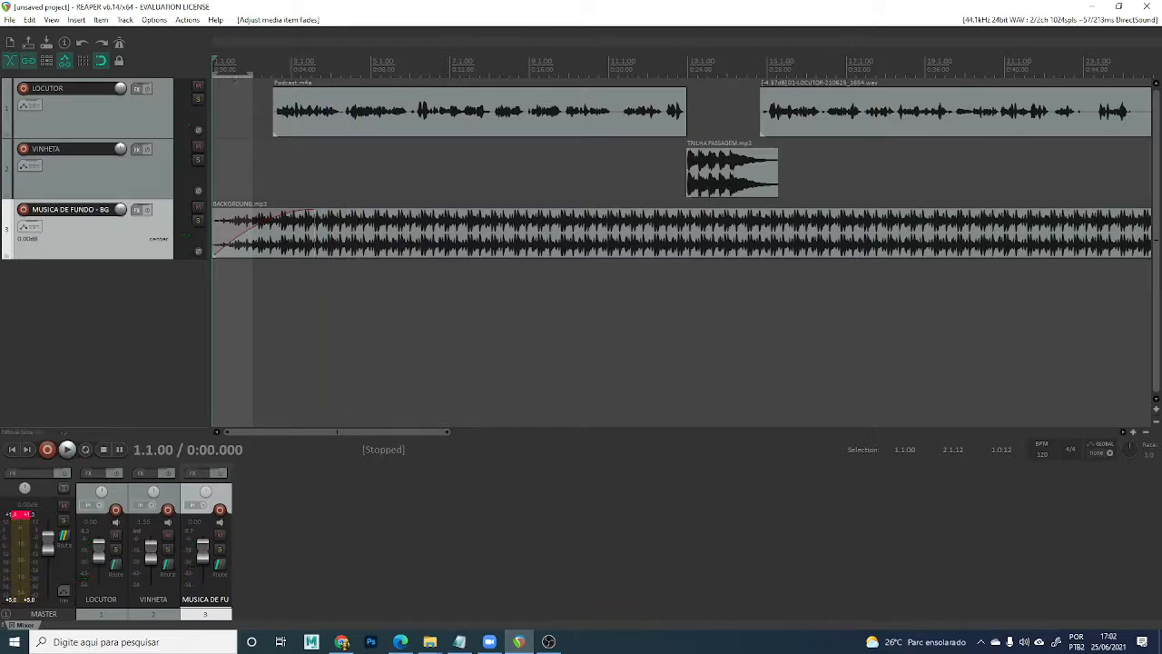
Lower the BACKGROUNG.mp3 clip's volume to -7.99 dB in its item properties.
left_click(333, 248)
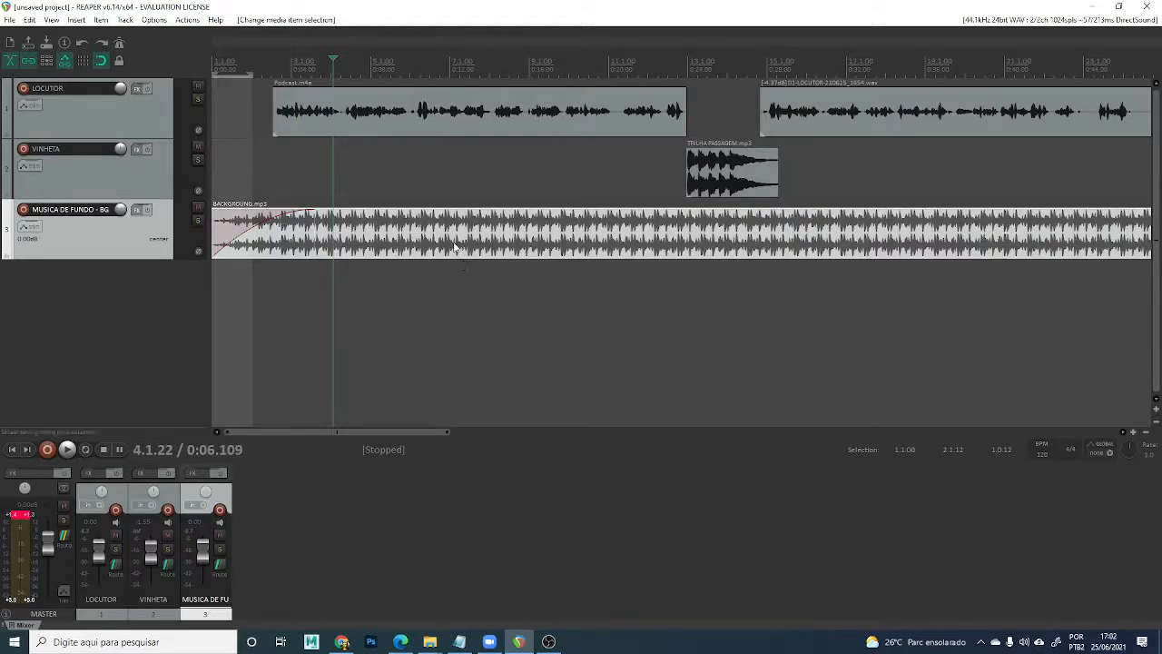
double_click(454, 246)
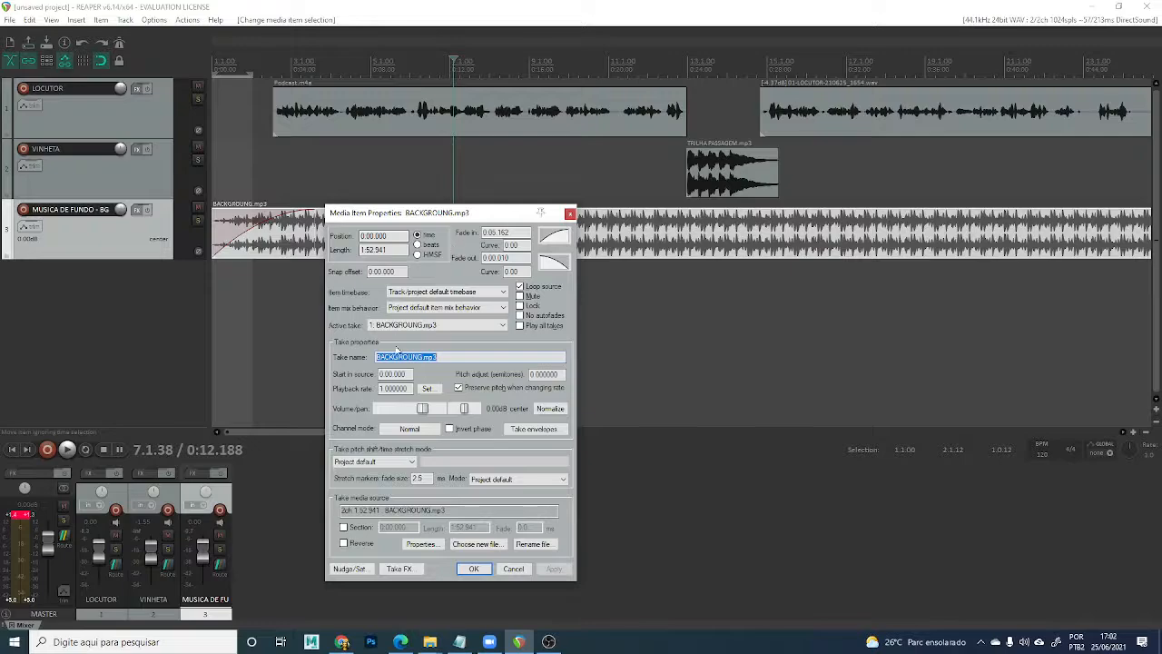
left_click_drag(422, 410, 413, 413)
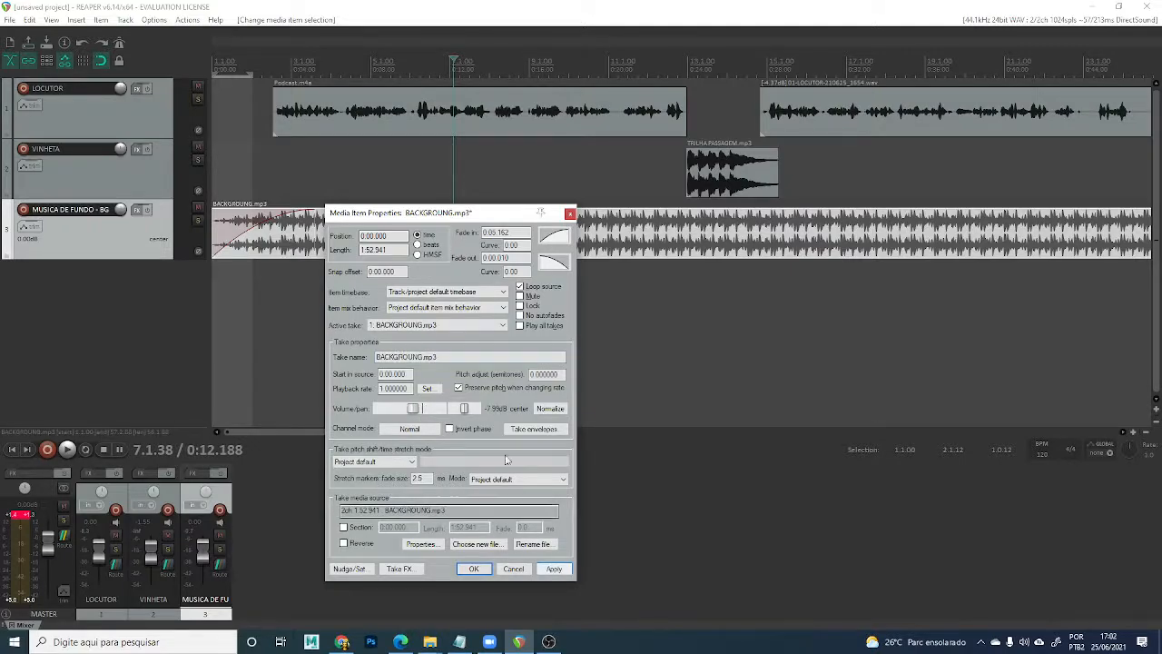
left_click(553, 568)
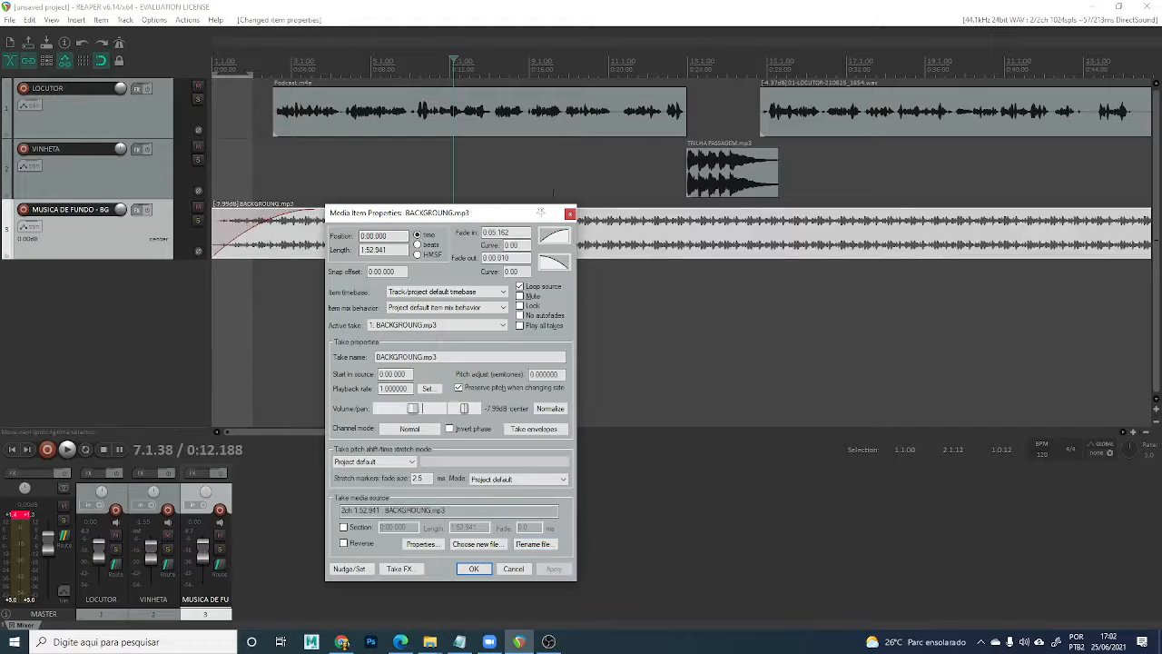
left_click(569, 213)
Play the mix from 0:02.596 and undo the background music clip's volume change.
left_click(261, 155)
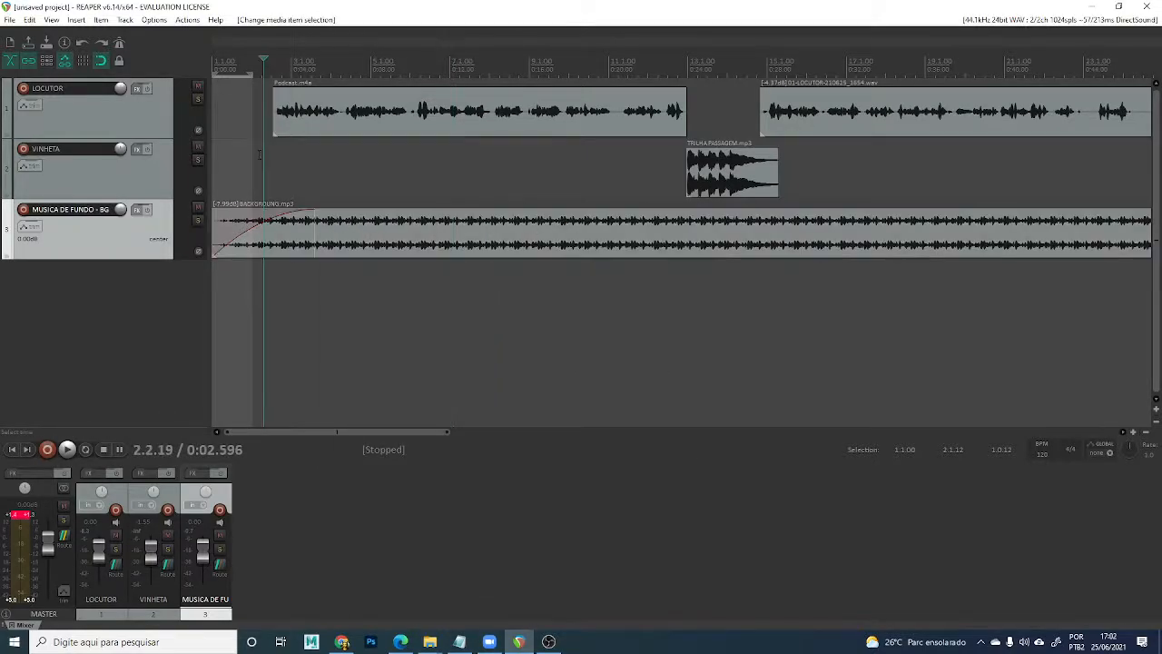
key("space")
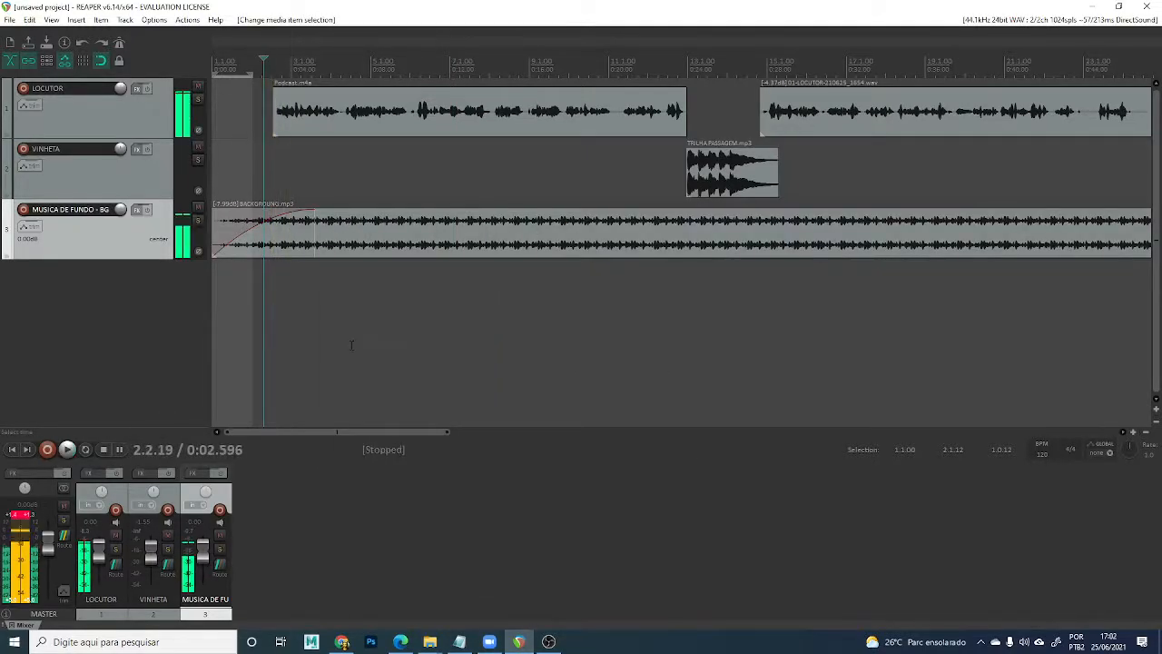
key("ctrl+z")
key("ctrl+z")
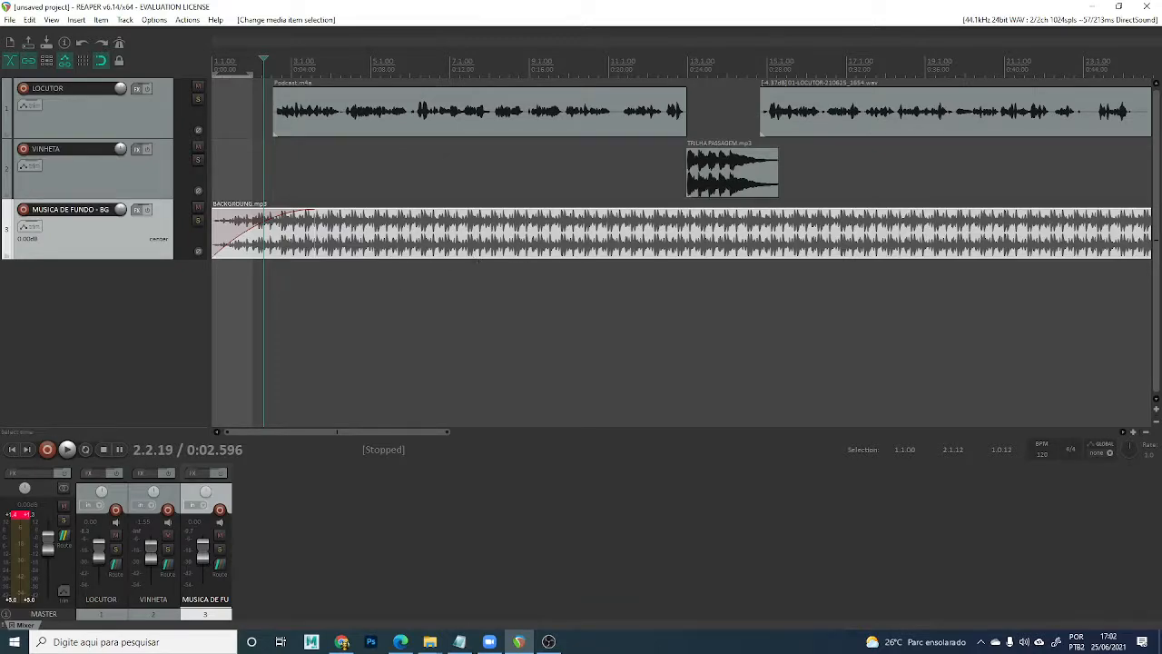
Enable the Volume envelope for the MUSICA DE FUNDO - BG track.
left_click(31, 233)
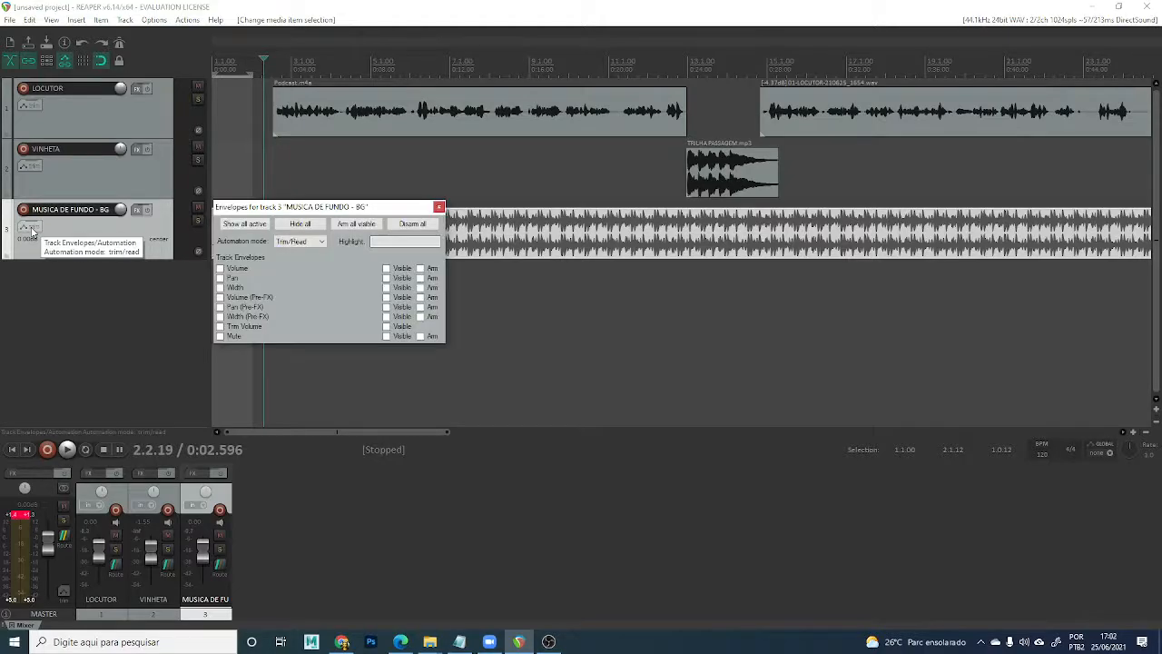
left_click(221, 269)
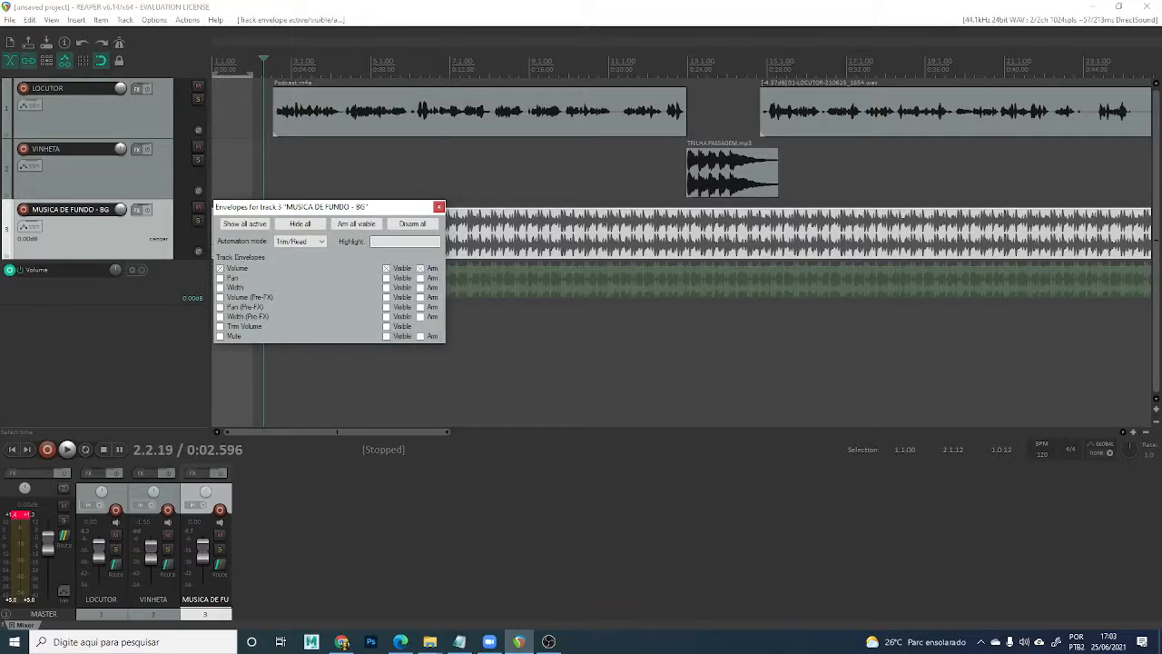
left_click(439, 207)
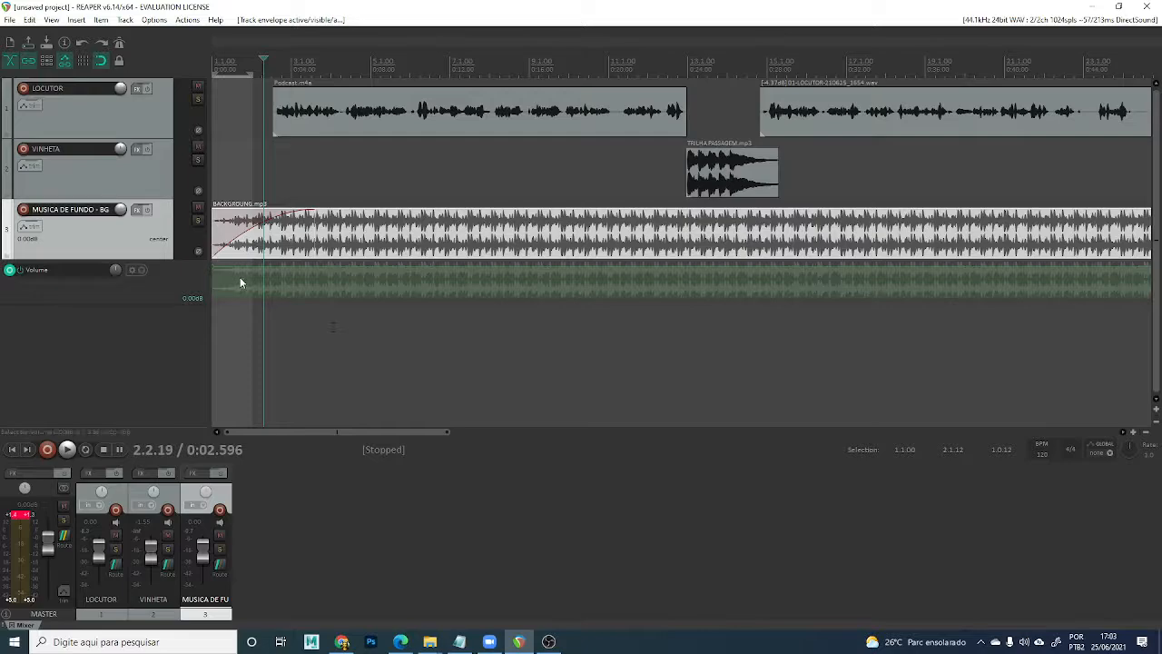
Try drawing a freehand dip in the background music's volume envelope under the opening narration and undo it.
left_click_drag(212, 262, 212, 307)
key("ctrl+z")
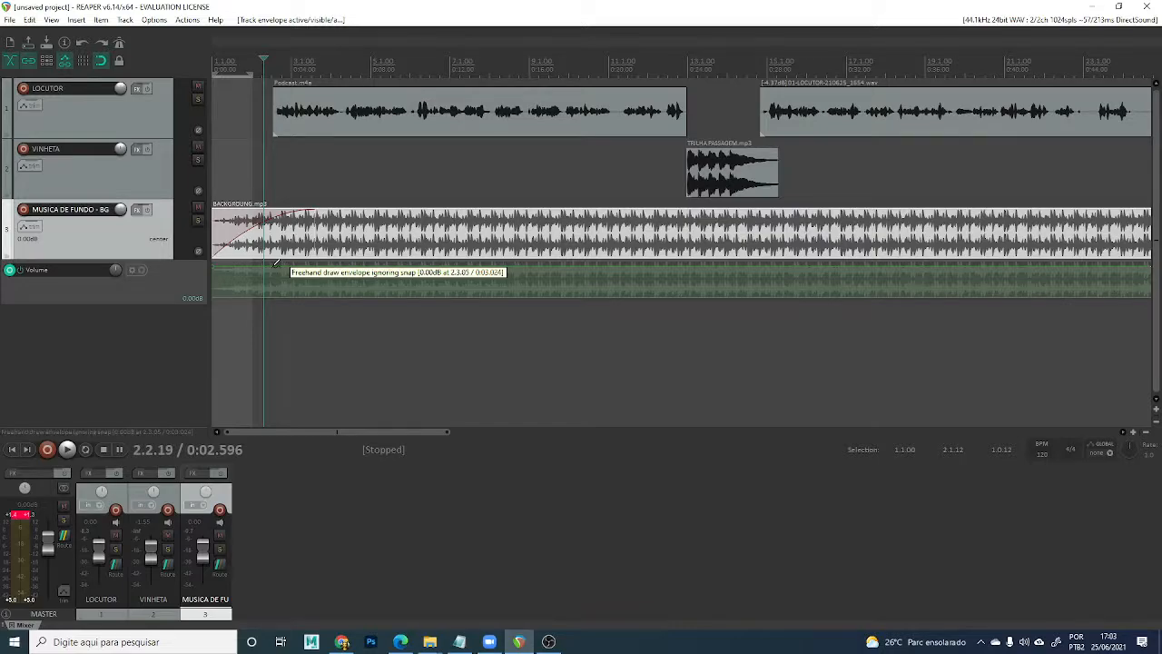
mouse_move(283, 263)
left_mouse_down()
mouse_move(370, 294)
mouse_move(462, 264)
left_mouse_up()
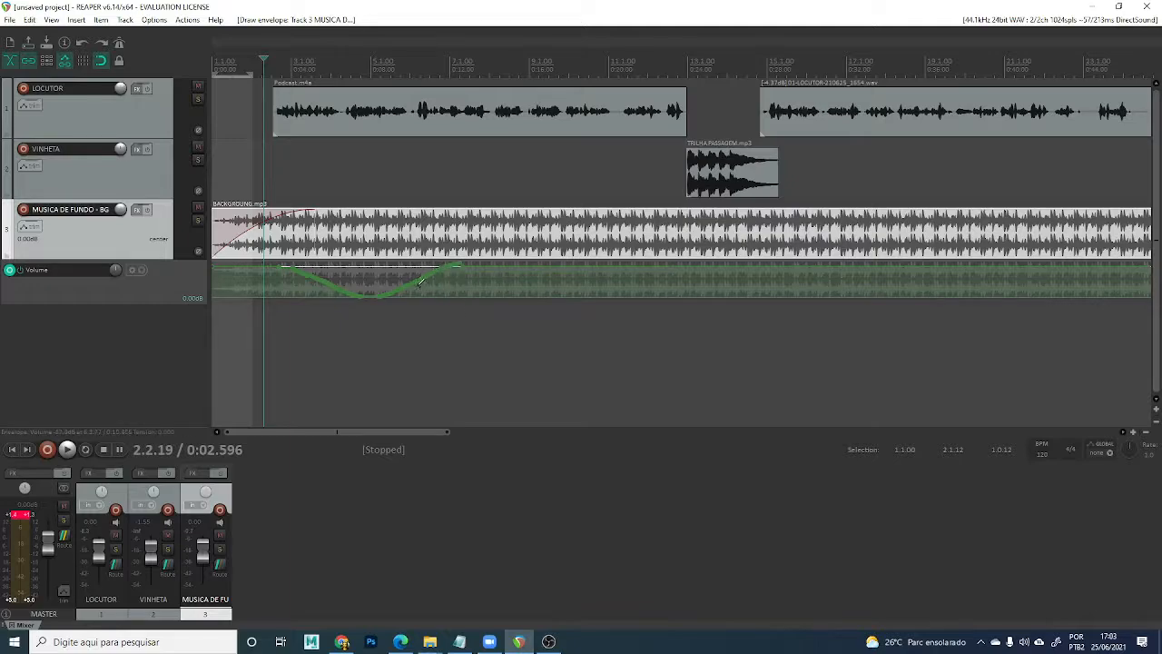
key("ctrl+z")
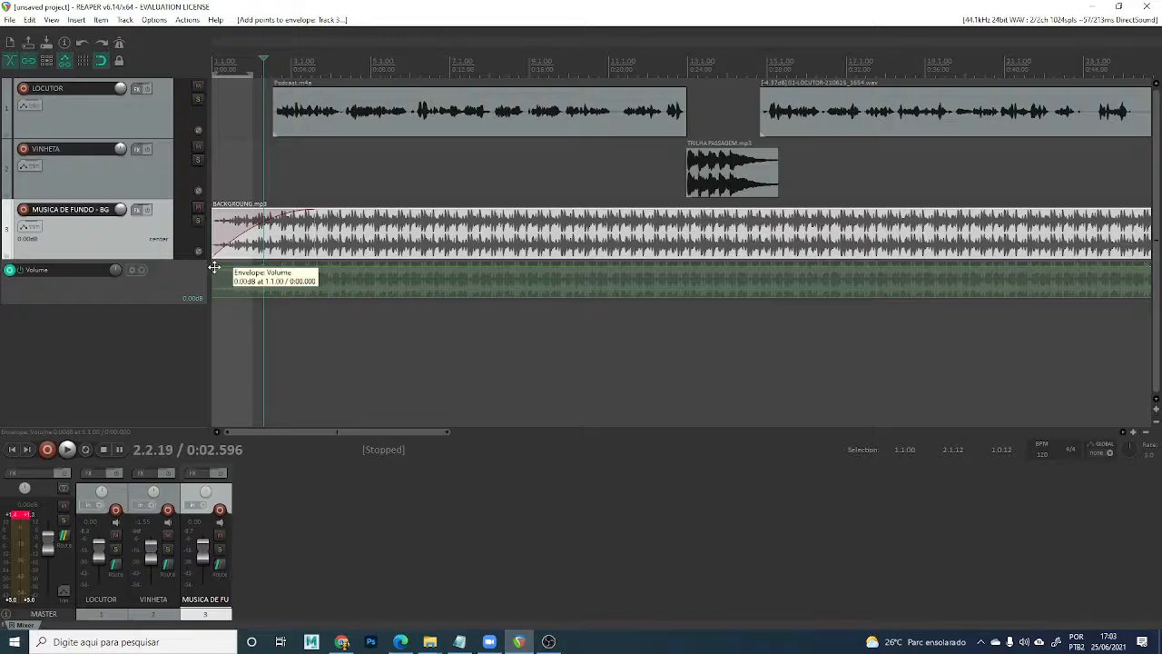
Remove the music clip's fade-in and shape its volume envelope to rise from minimum at the start to 0.00 dB at 0:03.604.
left_click_drag(214, 268, 204, 383)
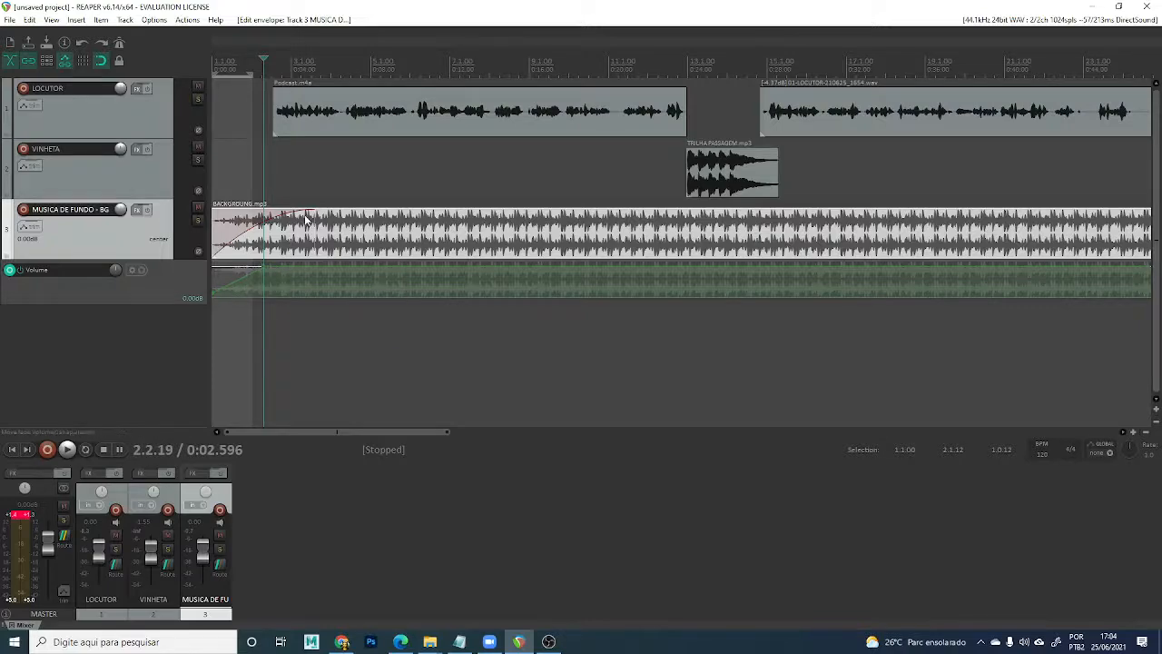
left_click_drag(296, 212, 209, 220)
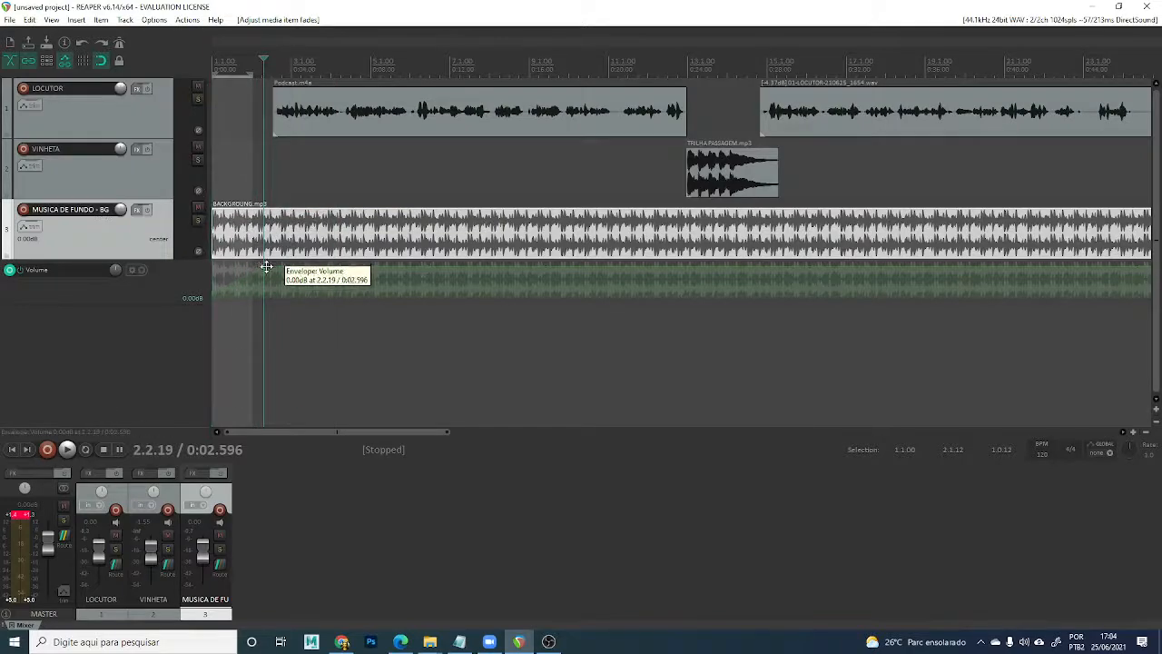
left_click_drag(264, 266, 285, 269)
left_click_drag(213, 295, 215, 306)
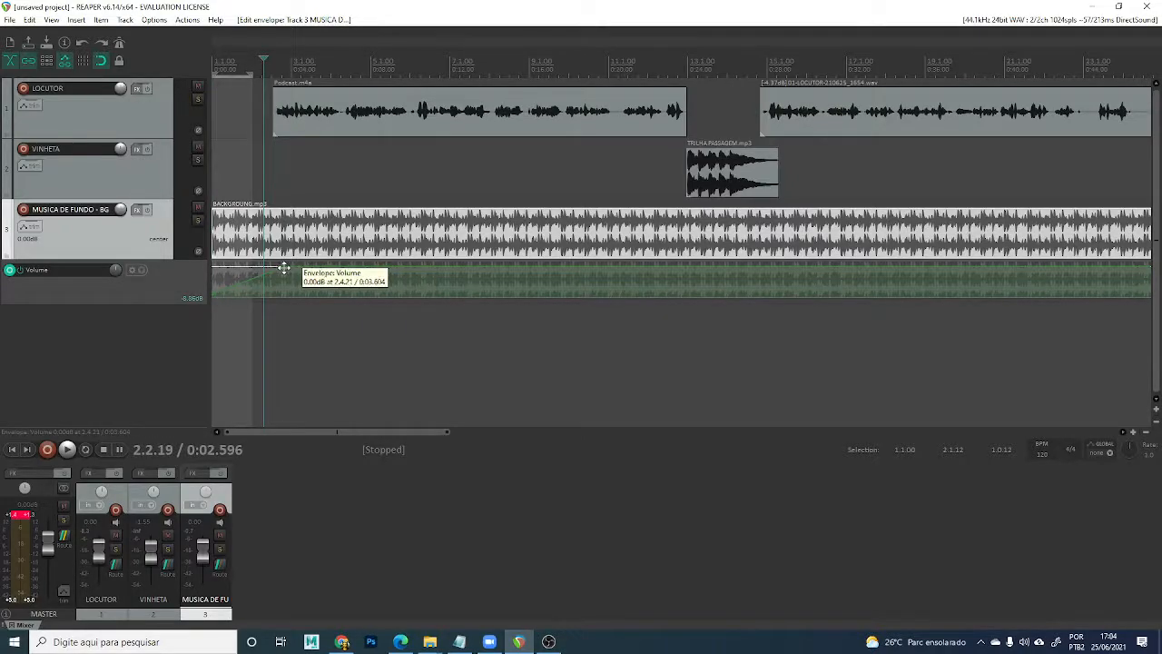
Lower the background music's volume envelope point to -20.4 dB at 0:04.612 and play the mix around that drop.
left_click_drag(284, 269, 303, 329)
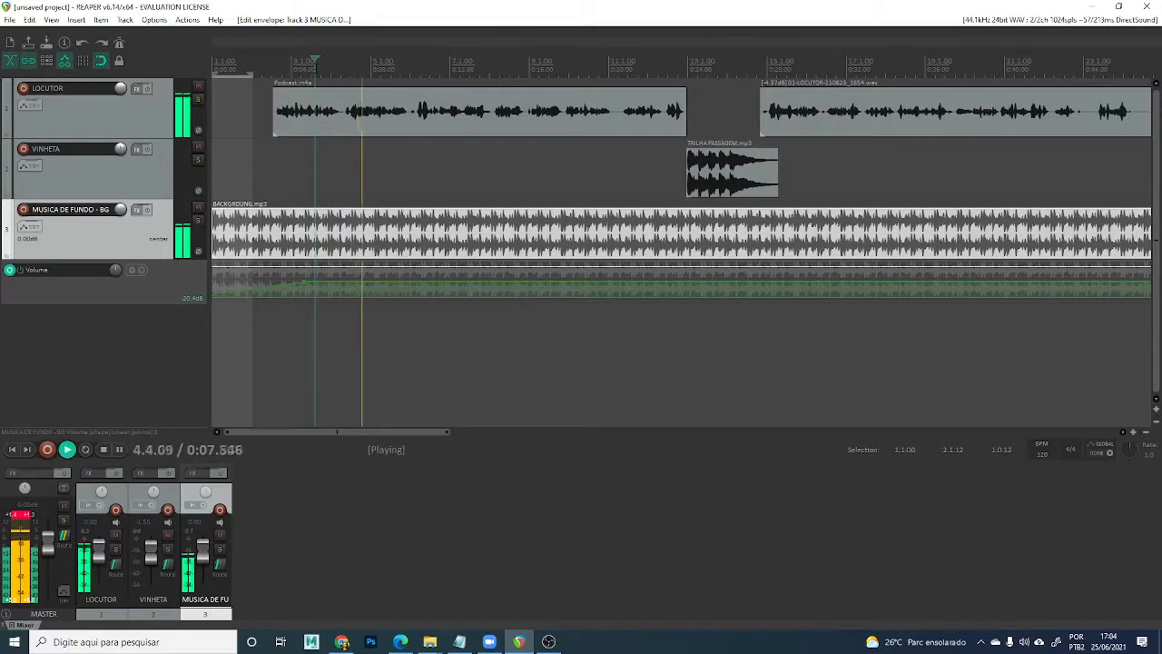
key("space")
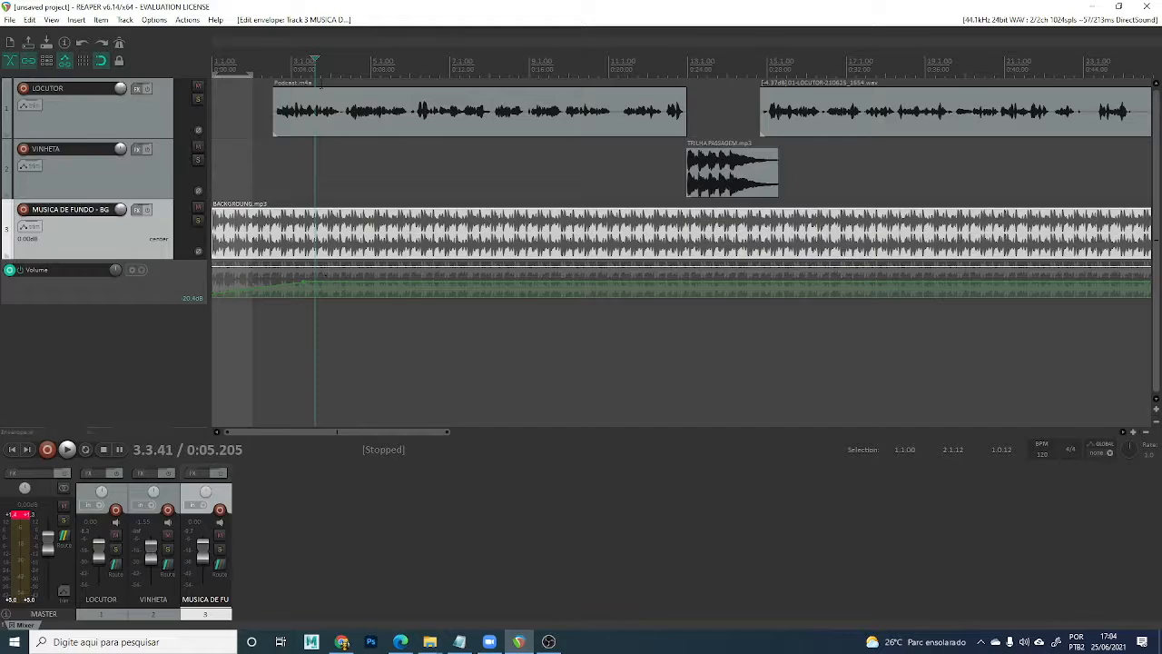
left_click_drag(313, 59, 292, 60)
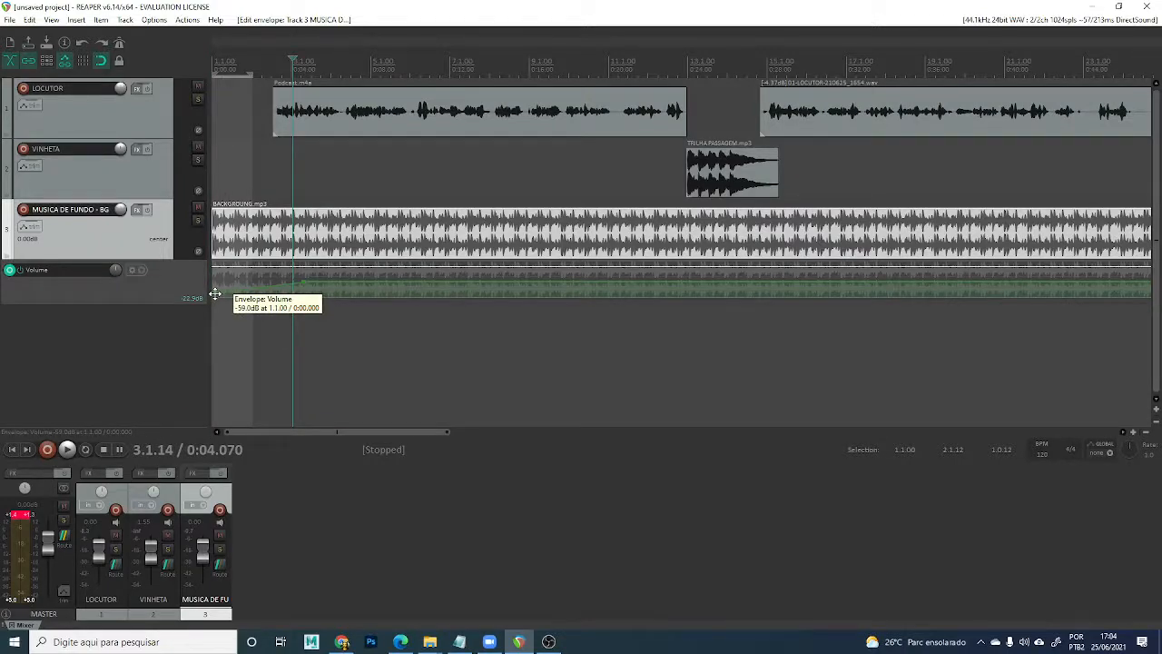
Raise the music envelope's starting point to about -0.20 dB and add a short fade-in to the background music clip.
left_click_drag(215, 293, 150, 119)
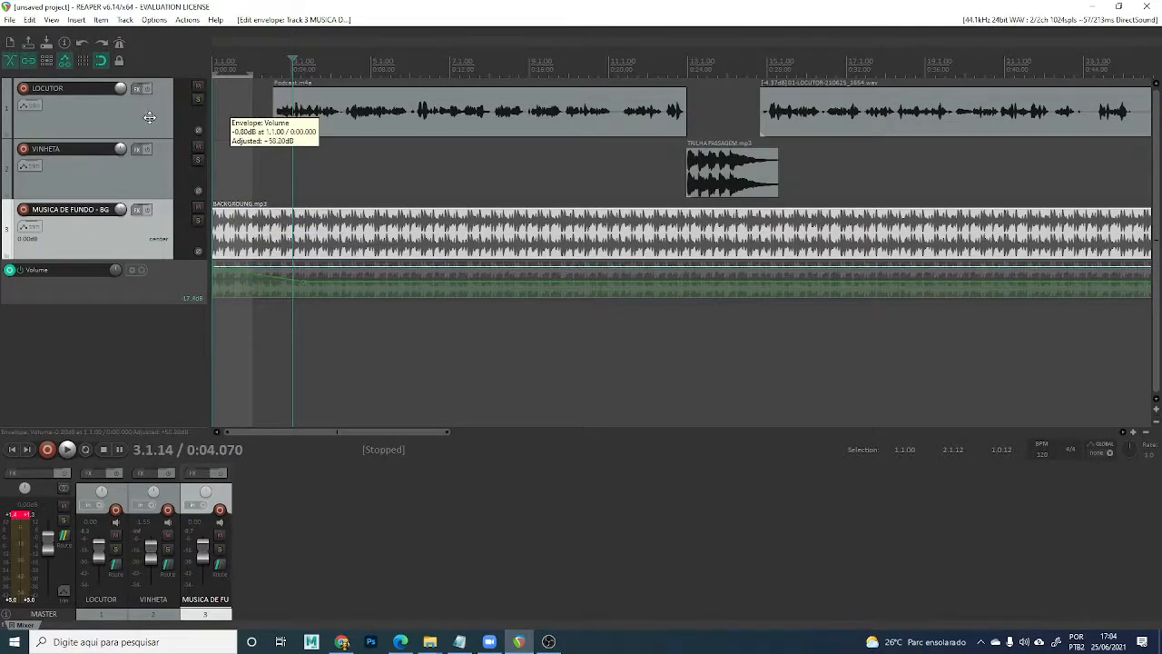
left_click_drag(147, 116, 147, 115)
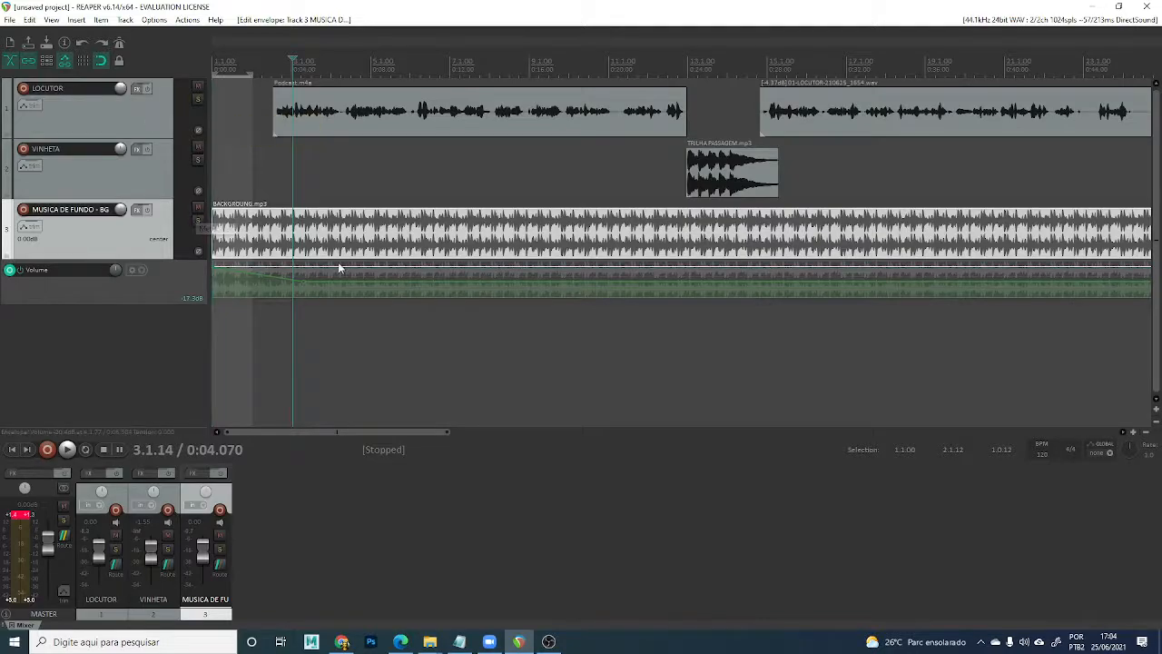
left_click_drag(217, 210, 234, 221)
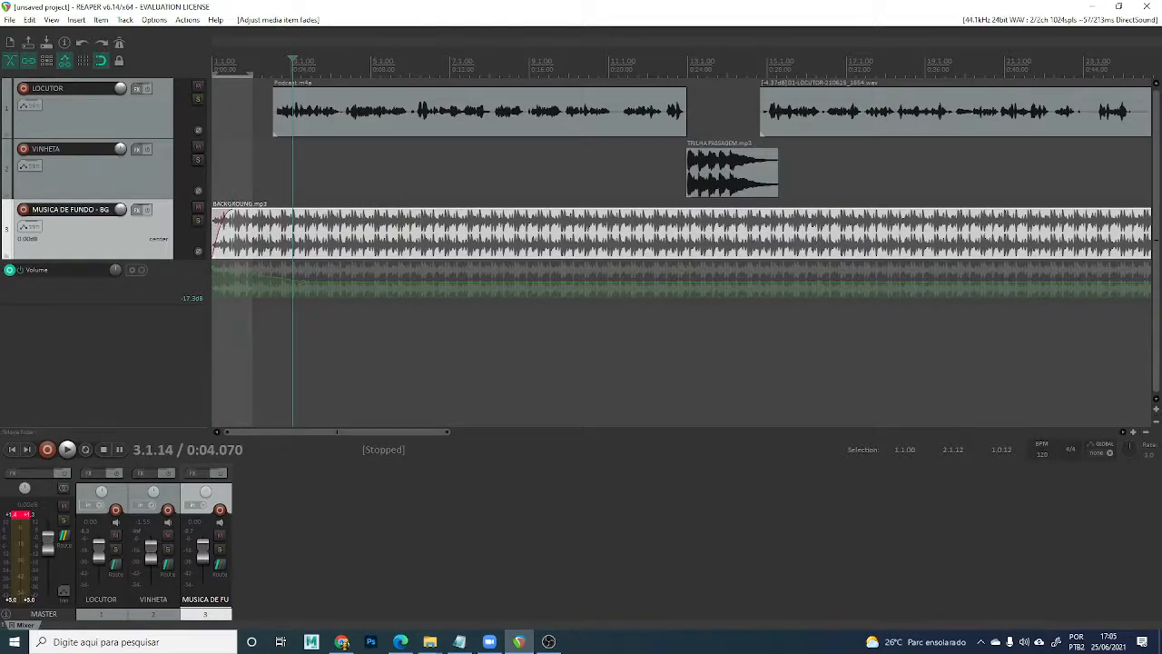
Move both narration clips and the jingle about 2.4 seconds later, and delay the music's volume drop to begin after 0:03.207.
left_click(415, 114)
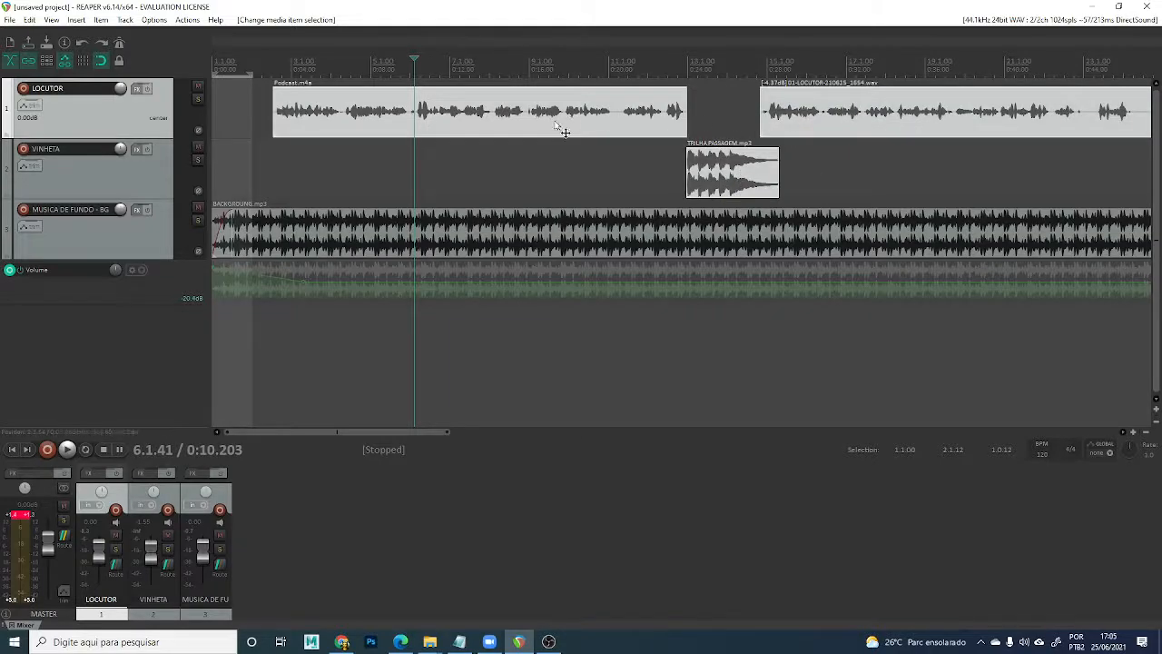
left_click_drag(562, 130, 616, 134)
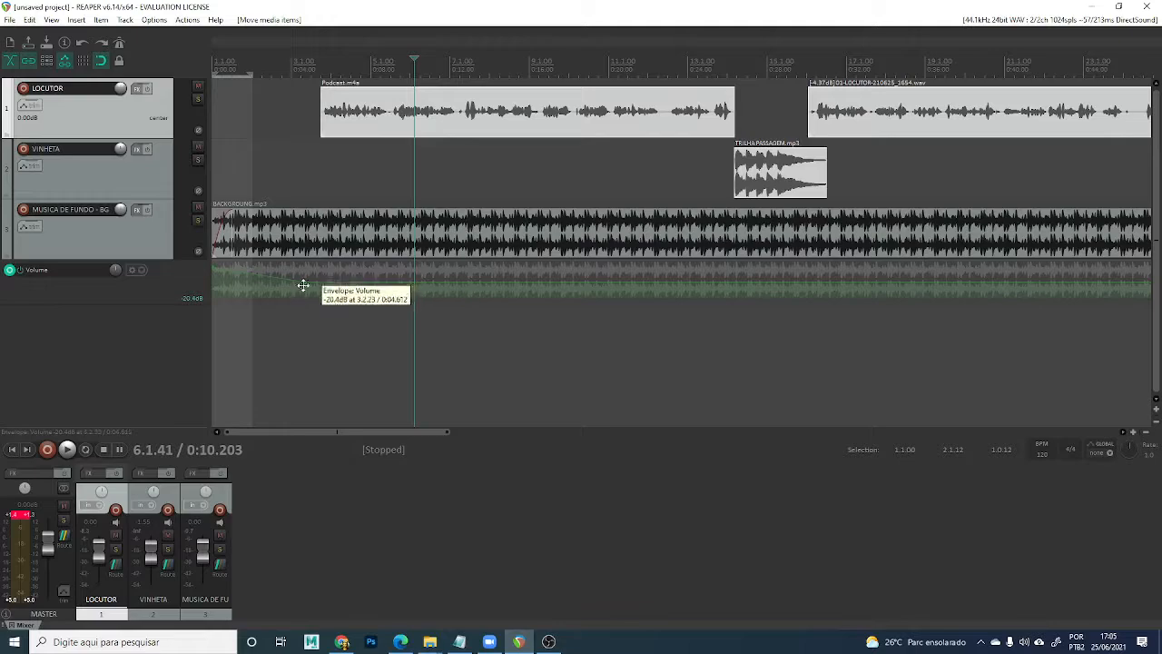
left_click_drag(303, 285, 273, 243)
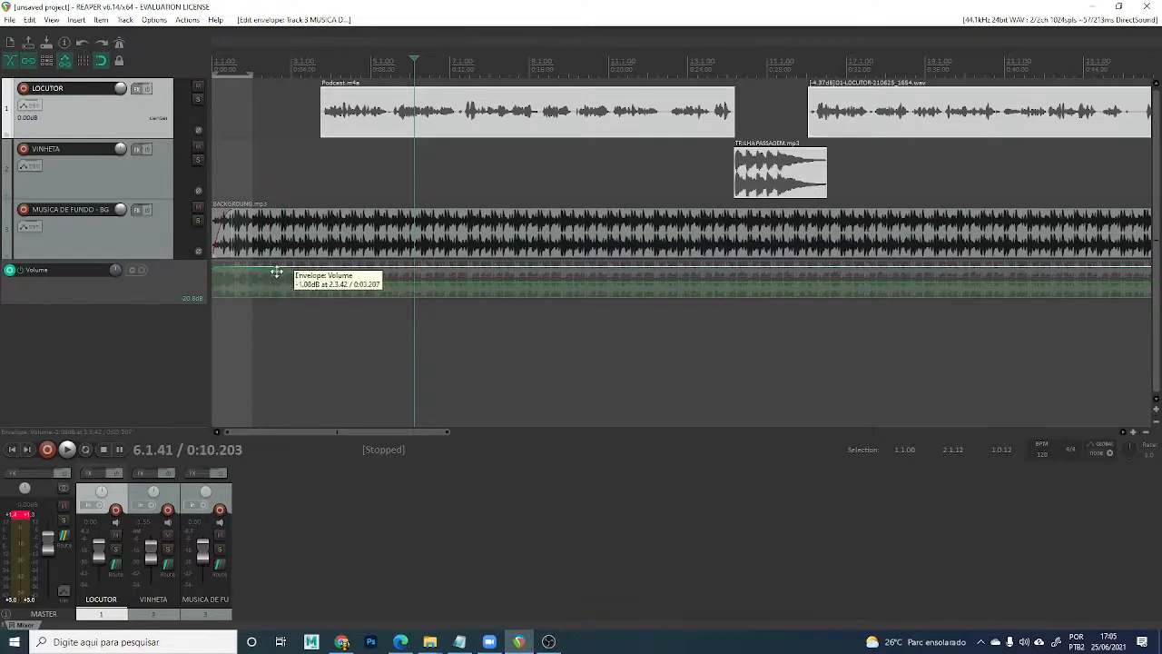
Play the mix from the start and set the envelope point under the opening narration to -22.6 dB at about 0:05.987.
left_click(218, 87)
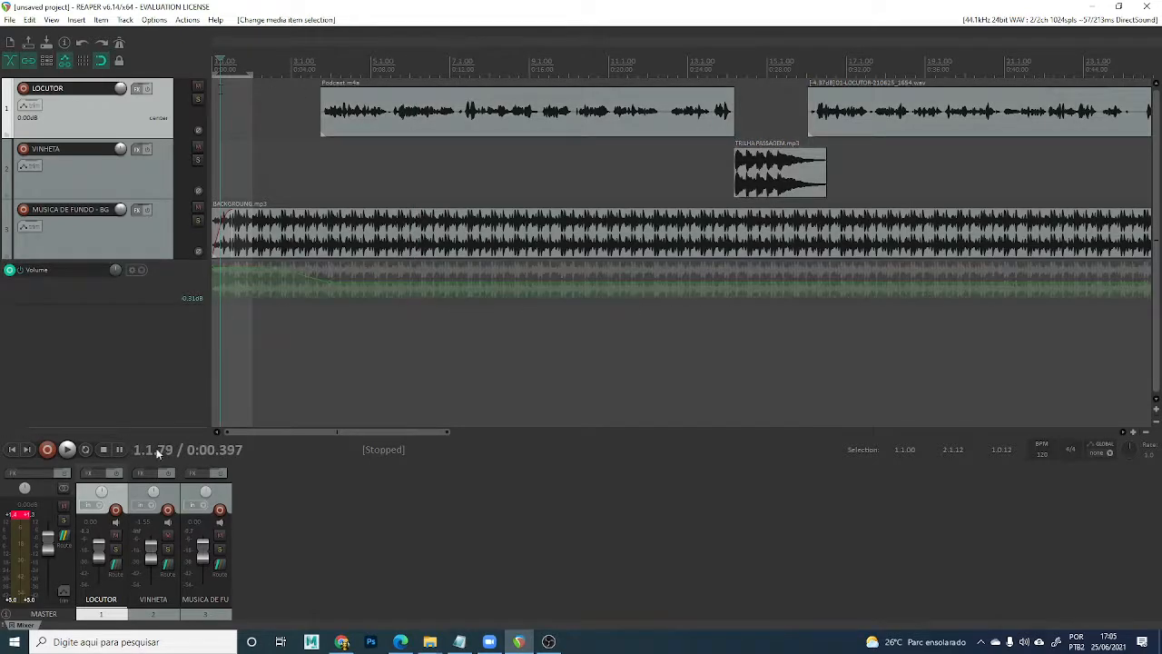
key("space")
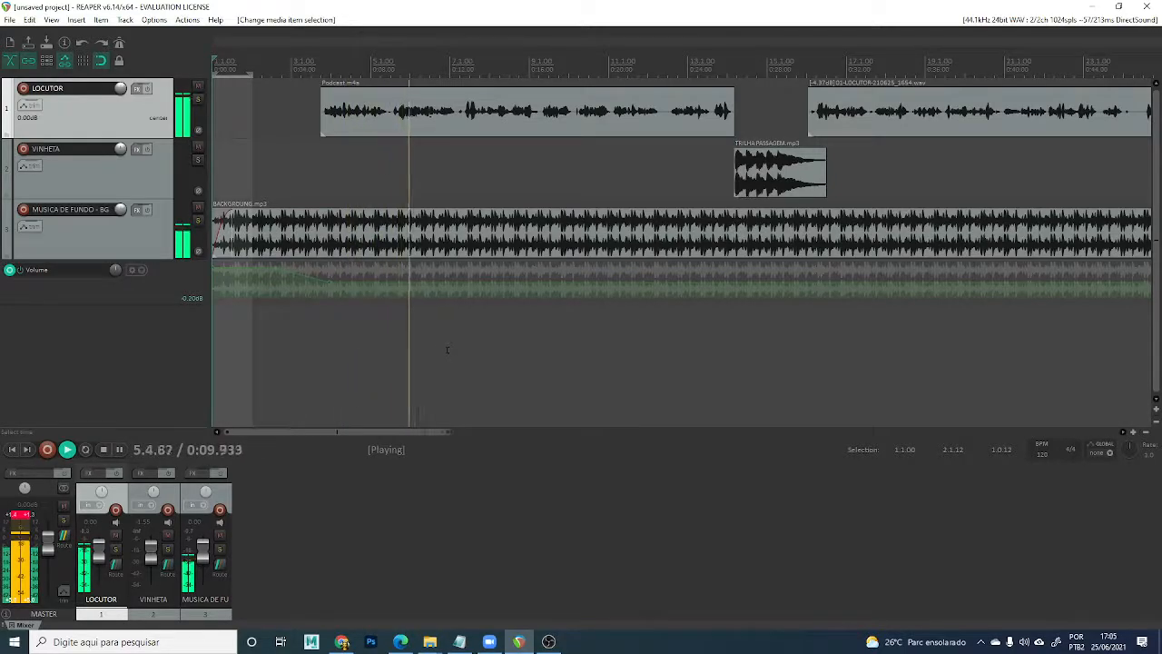
key("space")
left_click(329, 284)
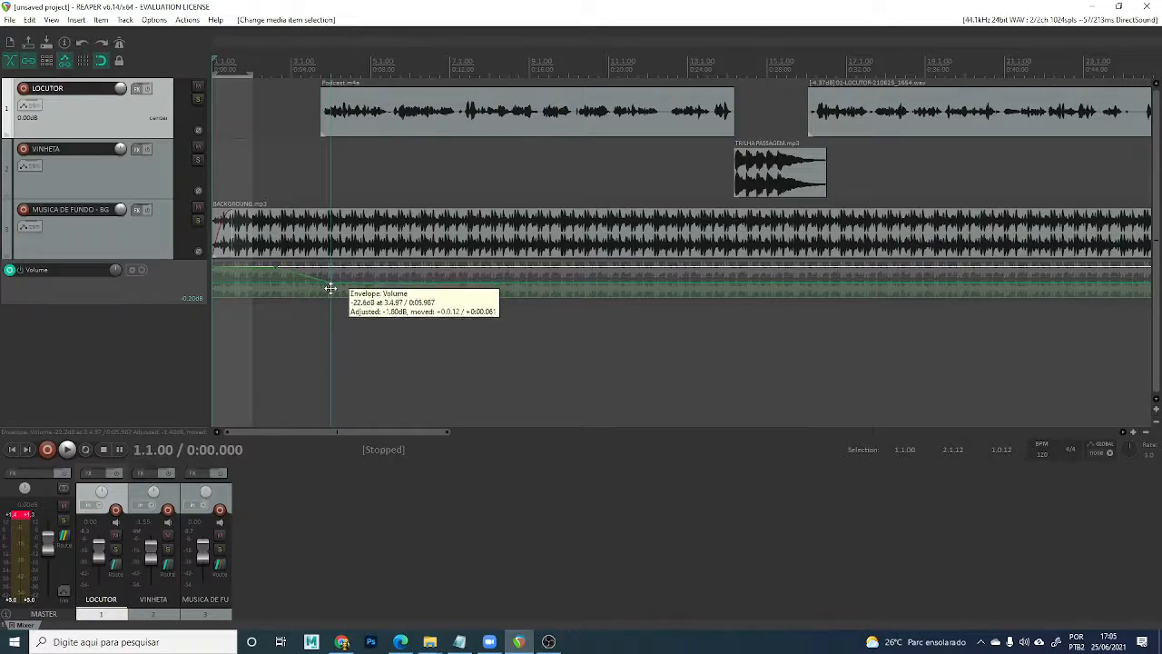
left_click(330, 283)
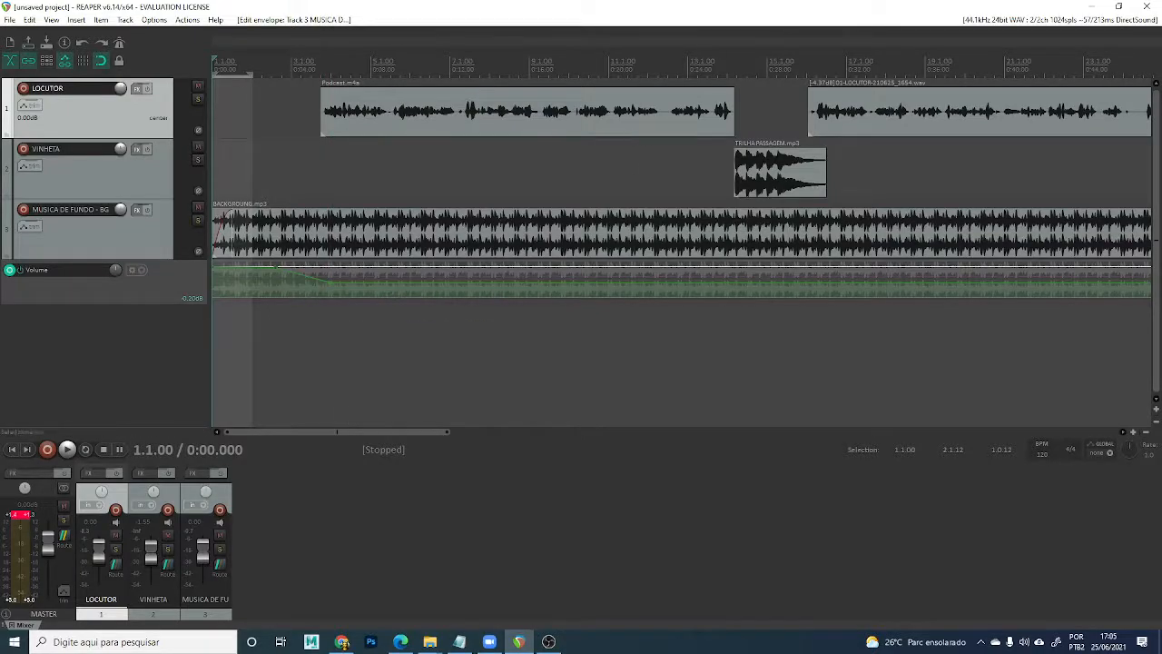
Play from 0:25.245 into the jingle and split the background music clip at 0:26.363, where the jingle begins.
left_click(712, 66)
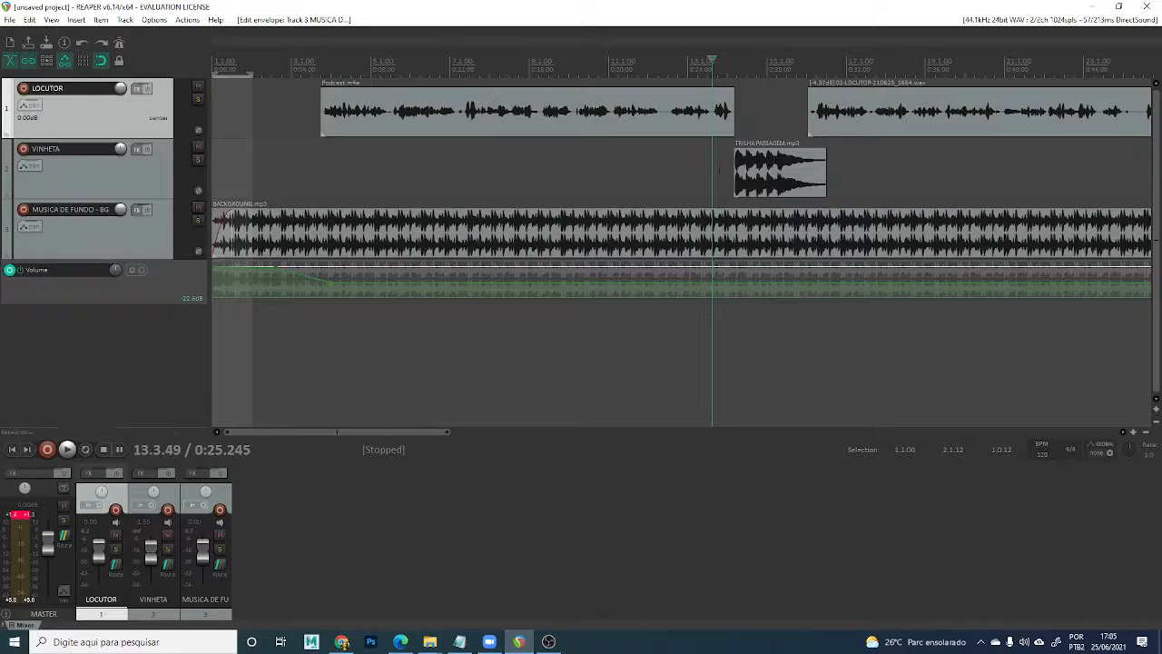
key("space")
key("space")
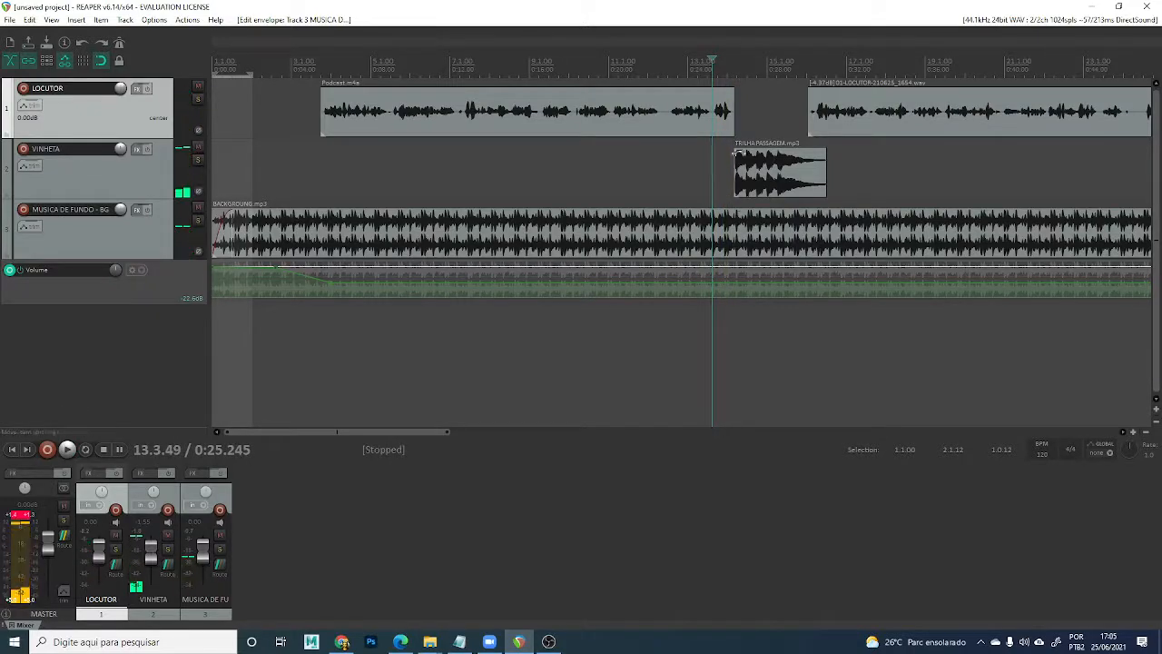
left_click(734, 221)
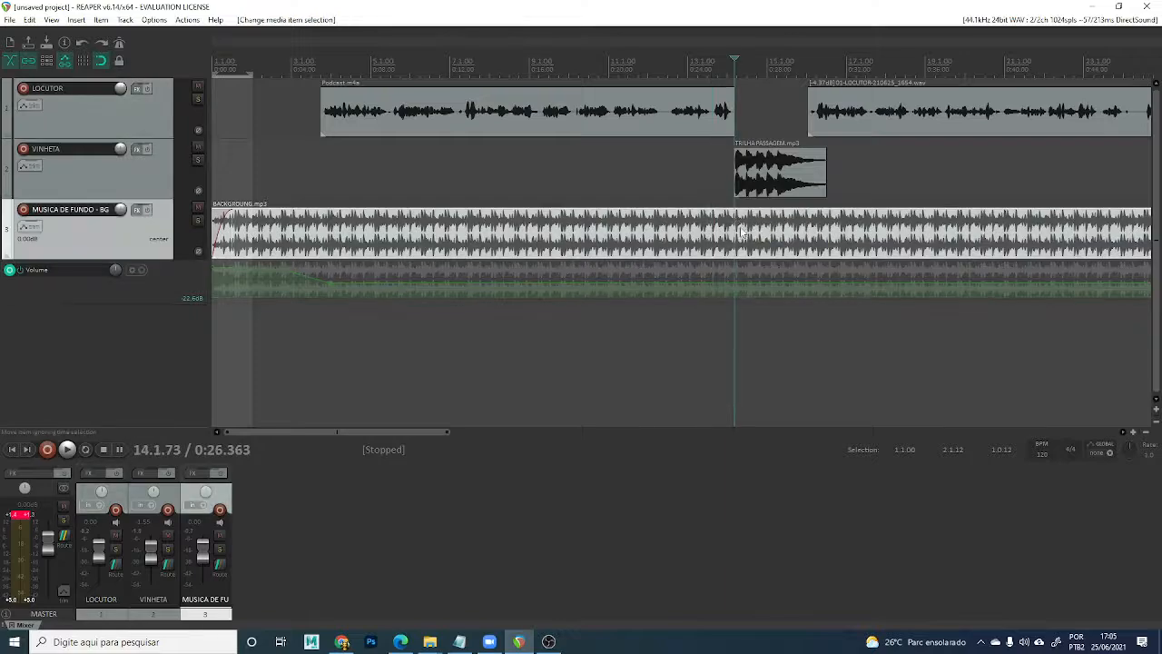
right_click(736, 227)
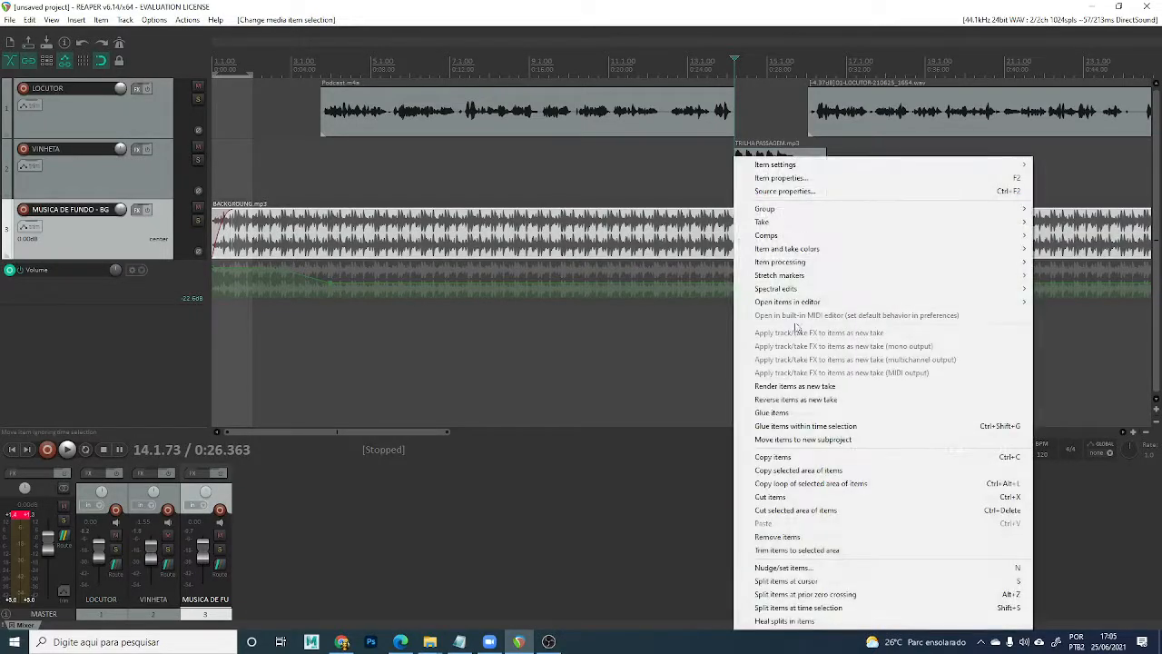
left_click(801, 580)
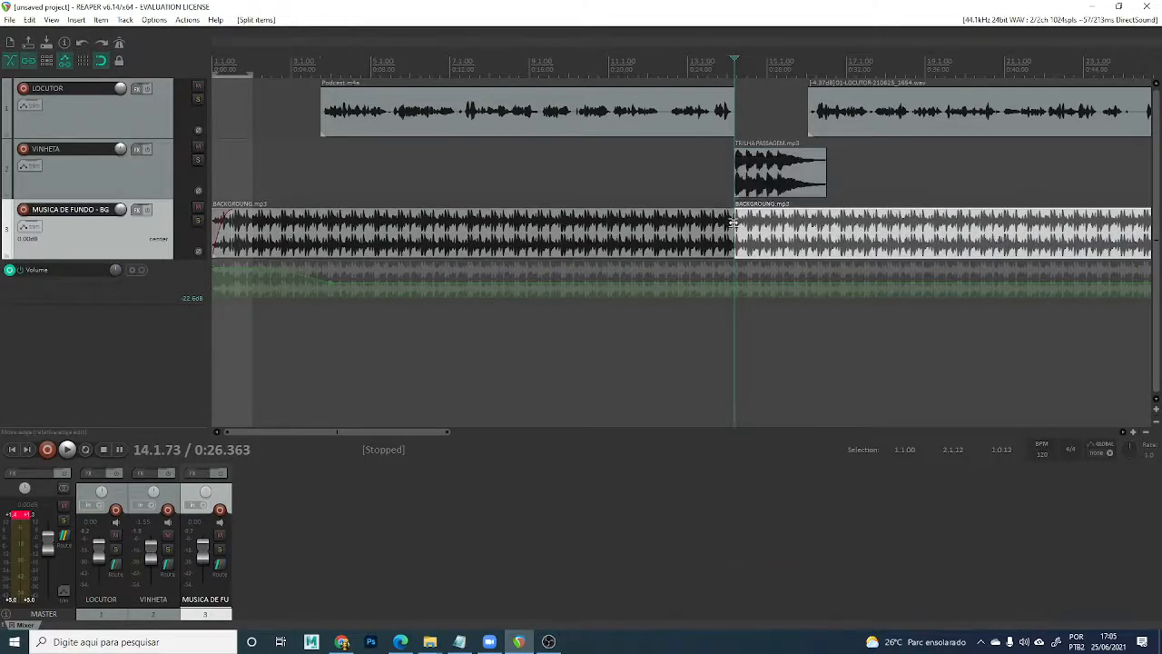
Trim the start of the second music piece to just before the jingle's end and fade out the end of the jingle.
left_click_drag(737, 224, 819, 234)
mouse_move(824, 168)
left_mouse_down()
mouse_move(794, 162)
mouse_move(803, 192)
left_mouse_up()
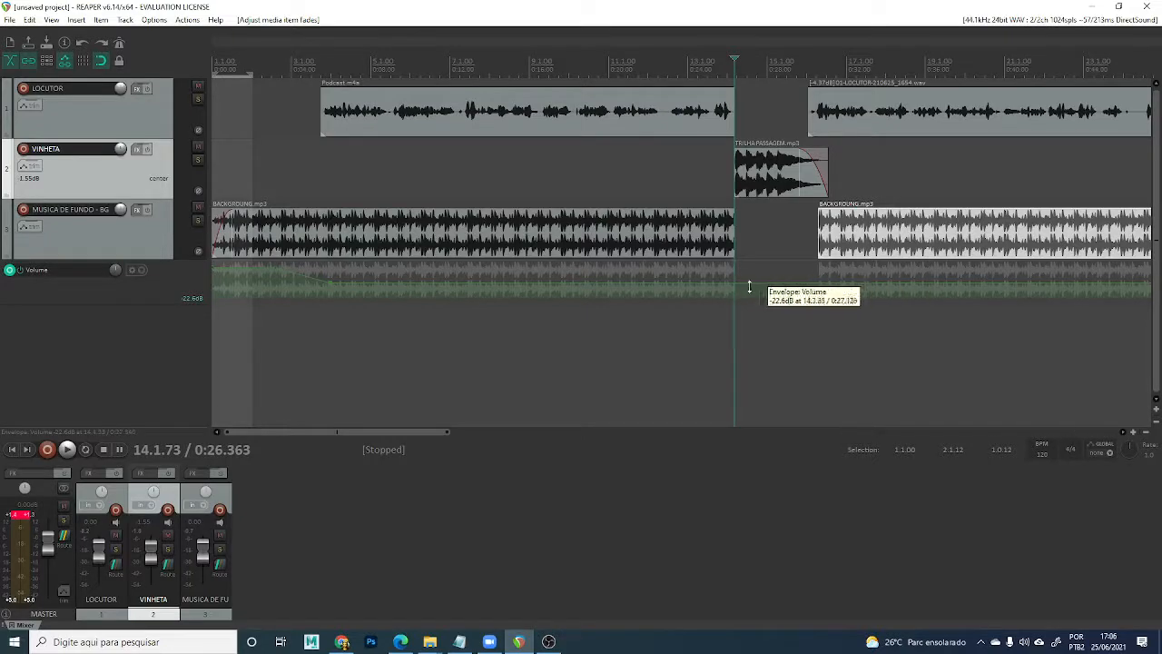
Add music volume envelope points that dip to -inf dB near 0:29.509 between the two music pieces, and play the transition.
left_click(865, 288)
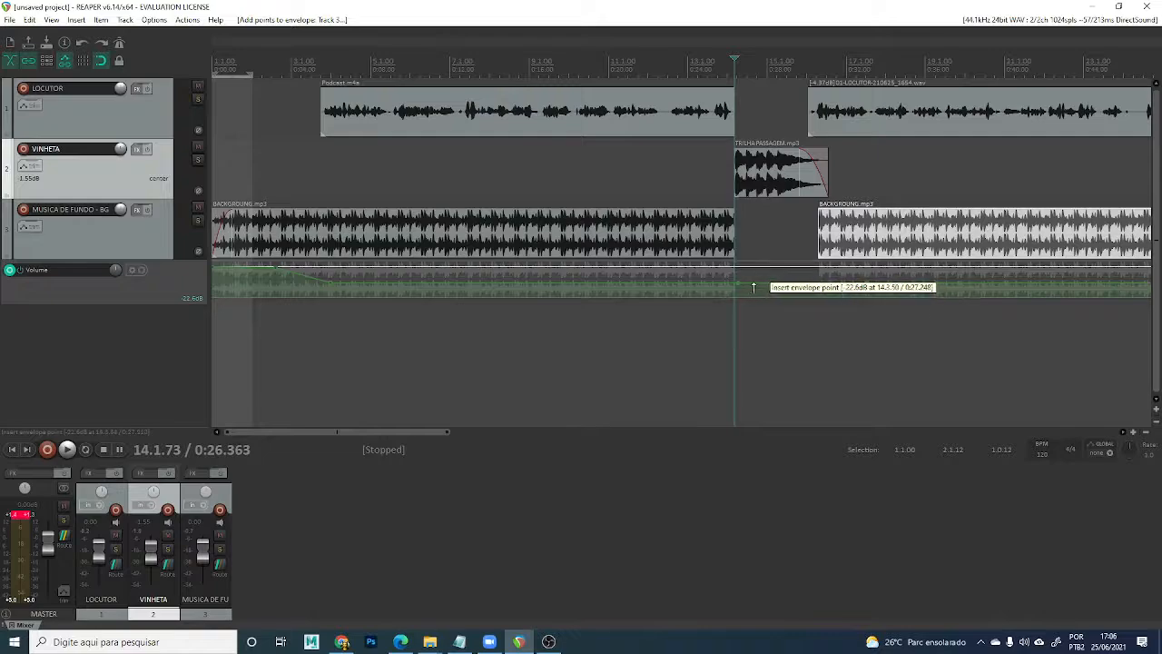
left_click_drag(752, 288, 779, 295)
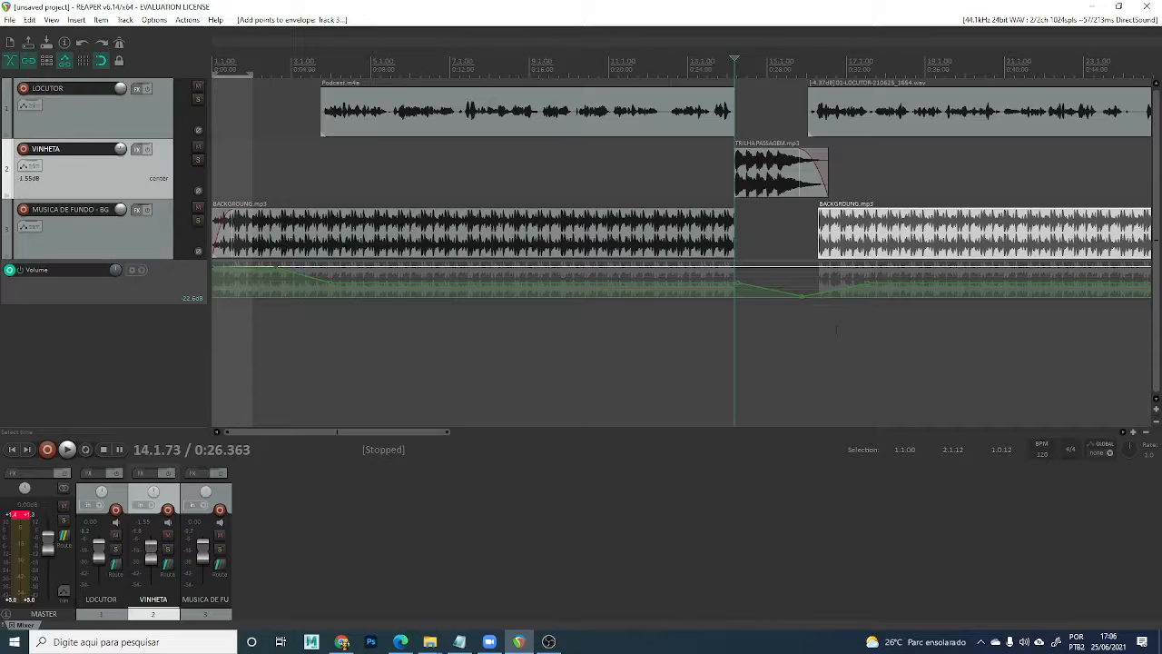
left_click_drag(801, 295, 796, 304)
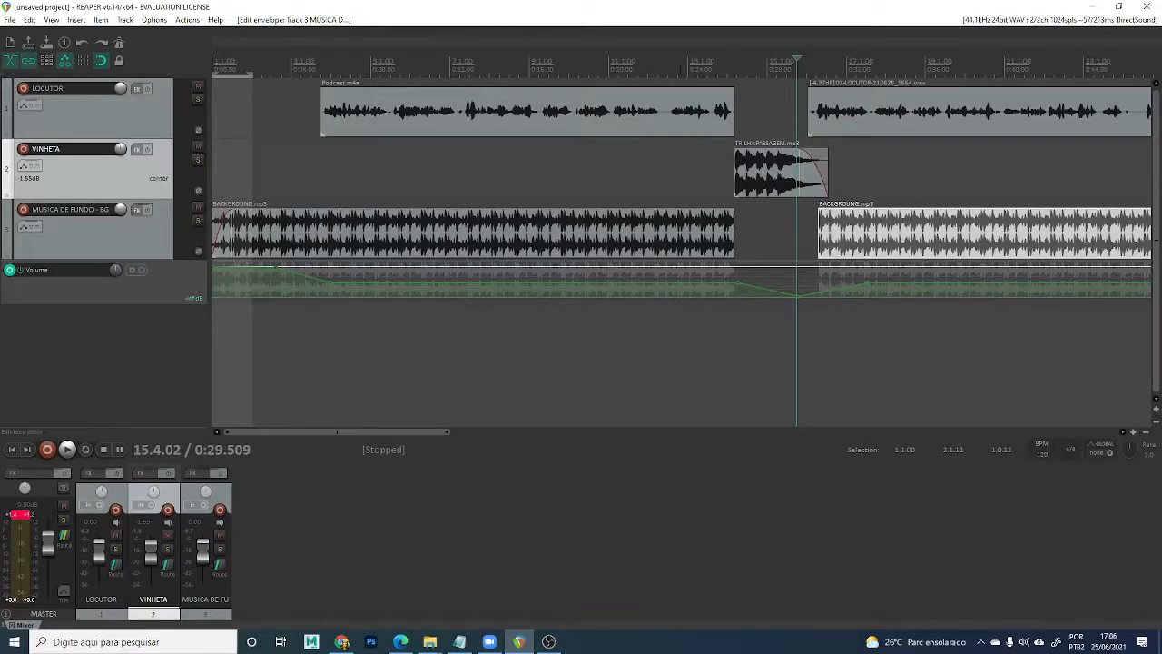
key("space")
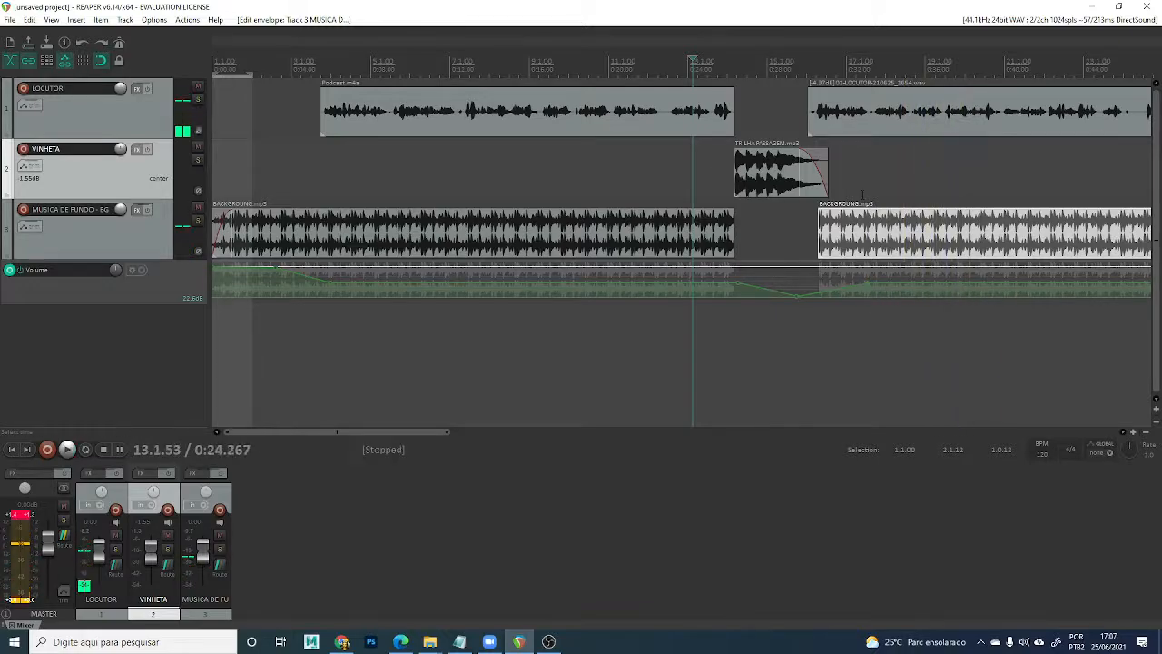
Review the whole podcast arrangement, checking the narration, jingle and background music clips across the three tracks.
scroll(835, 277, "down", 2)
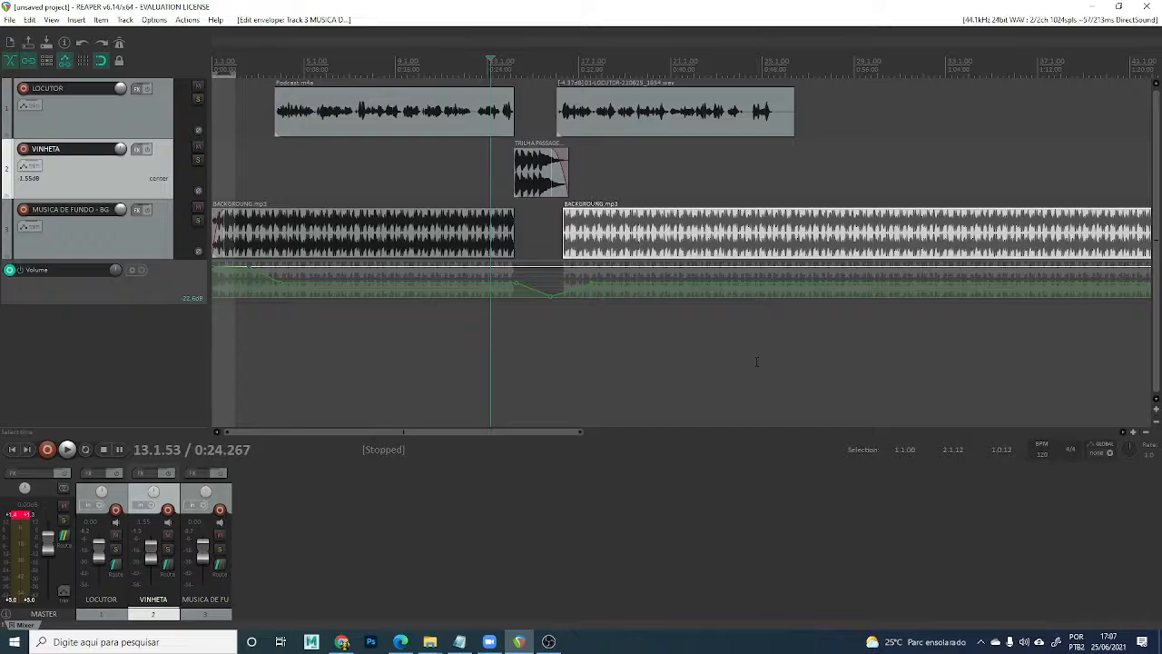
scroll(756, 361, "down", 2)
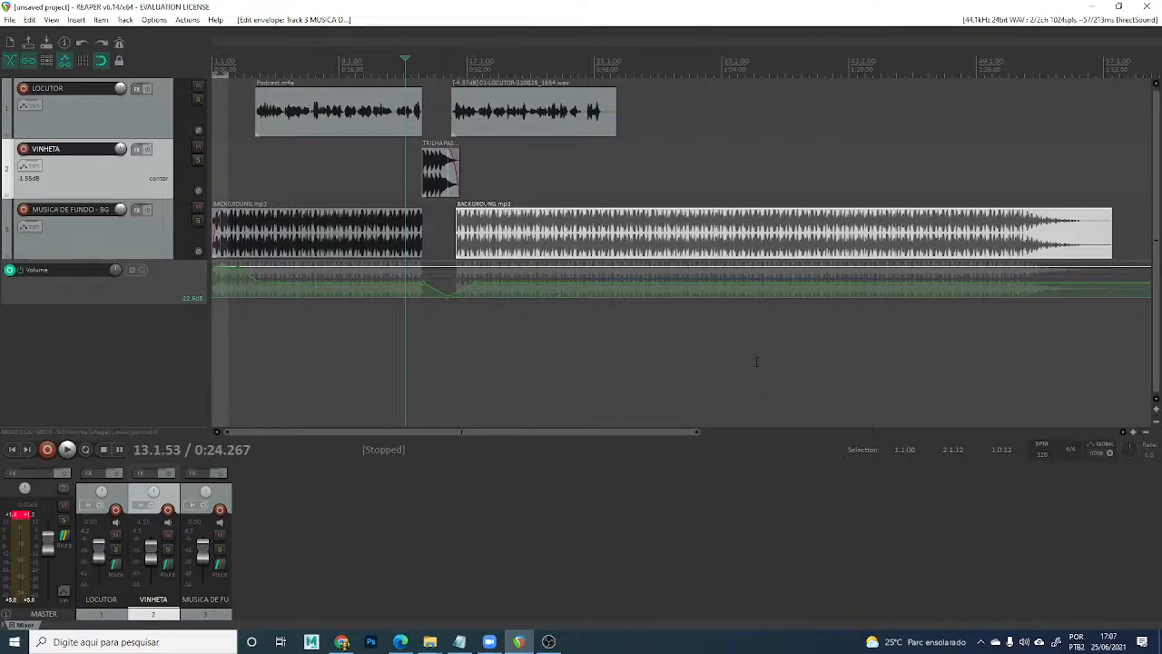
scroll(756, 361, "down", 2)
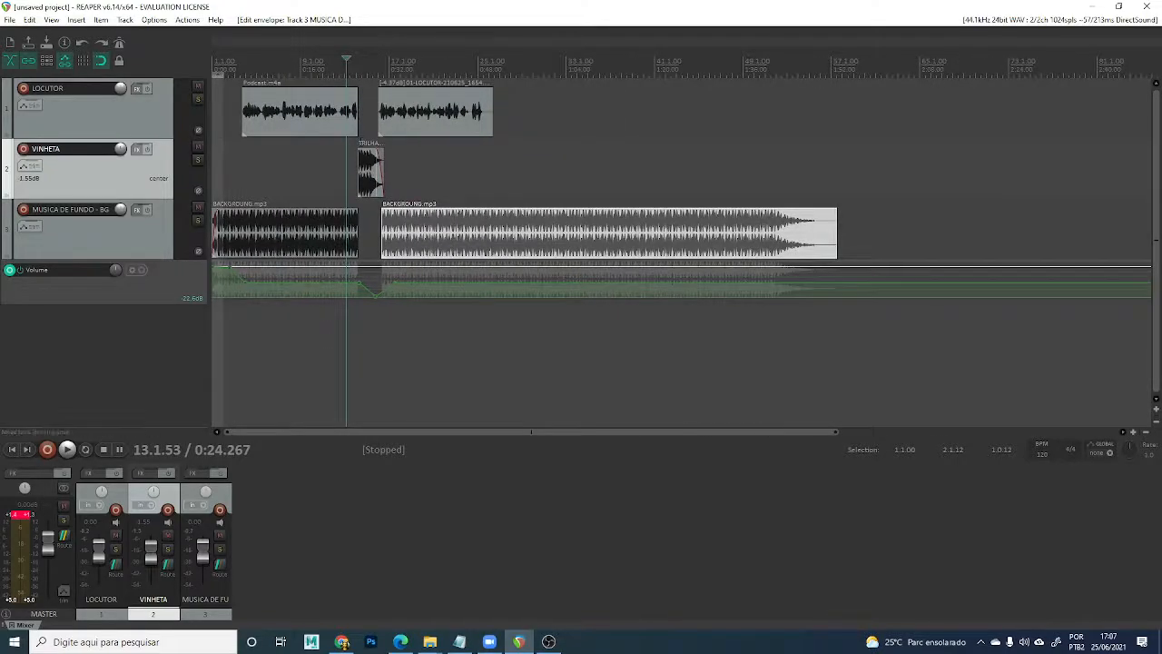
left_click(411, 126)
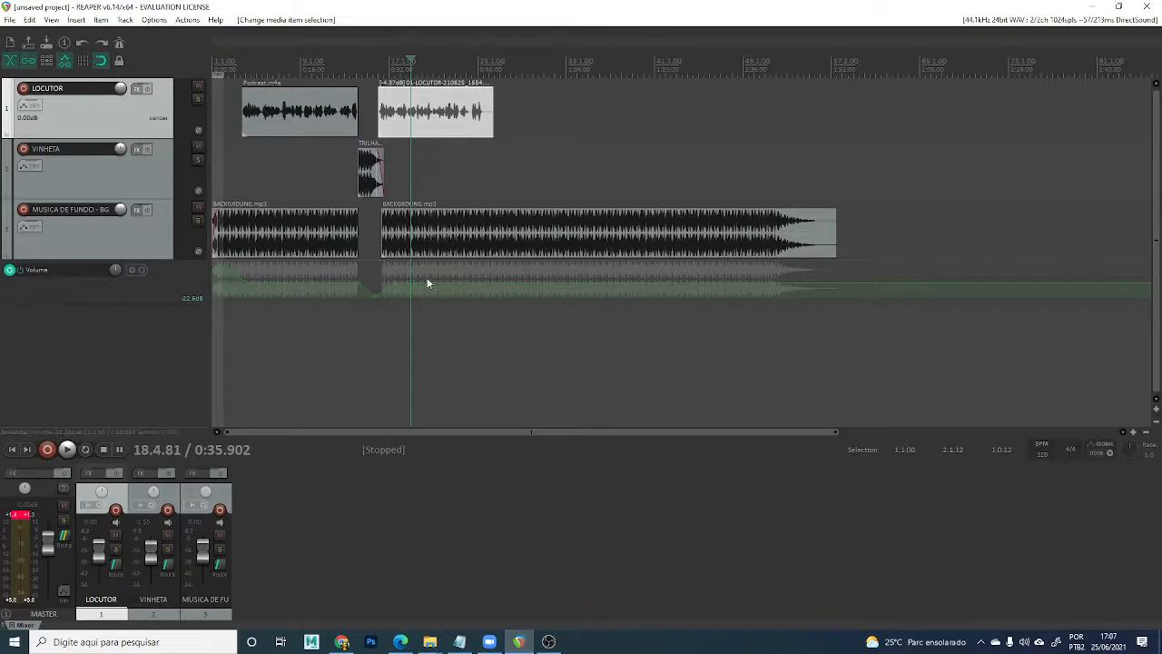
left_click(502, 247)
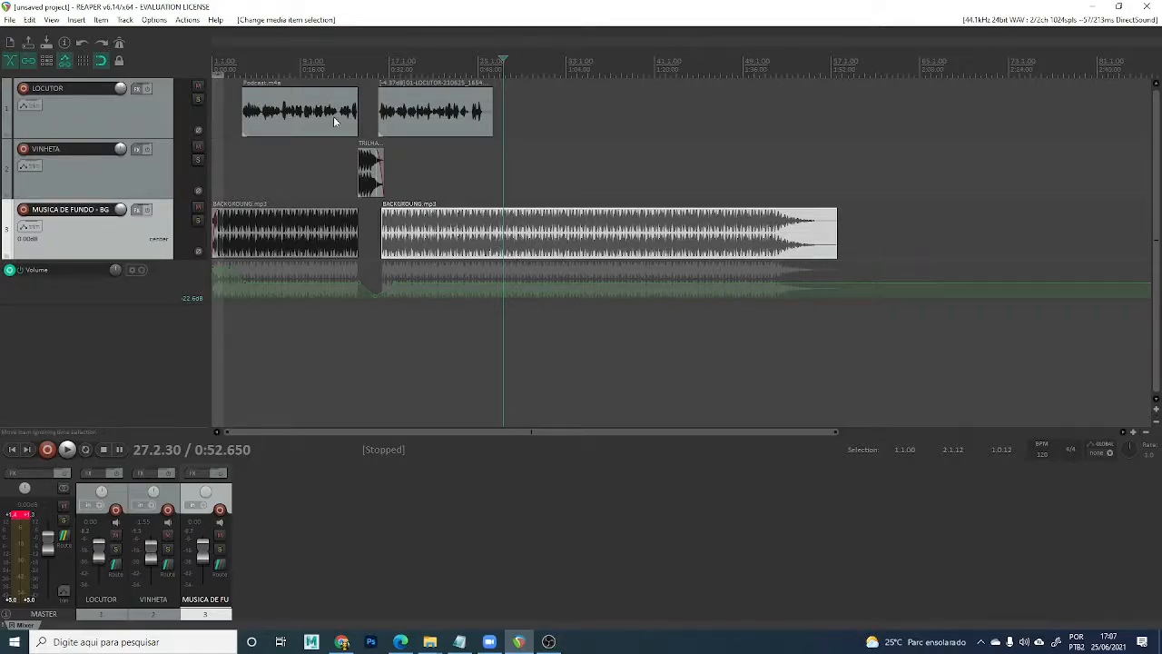
left_click(126, 118)
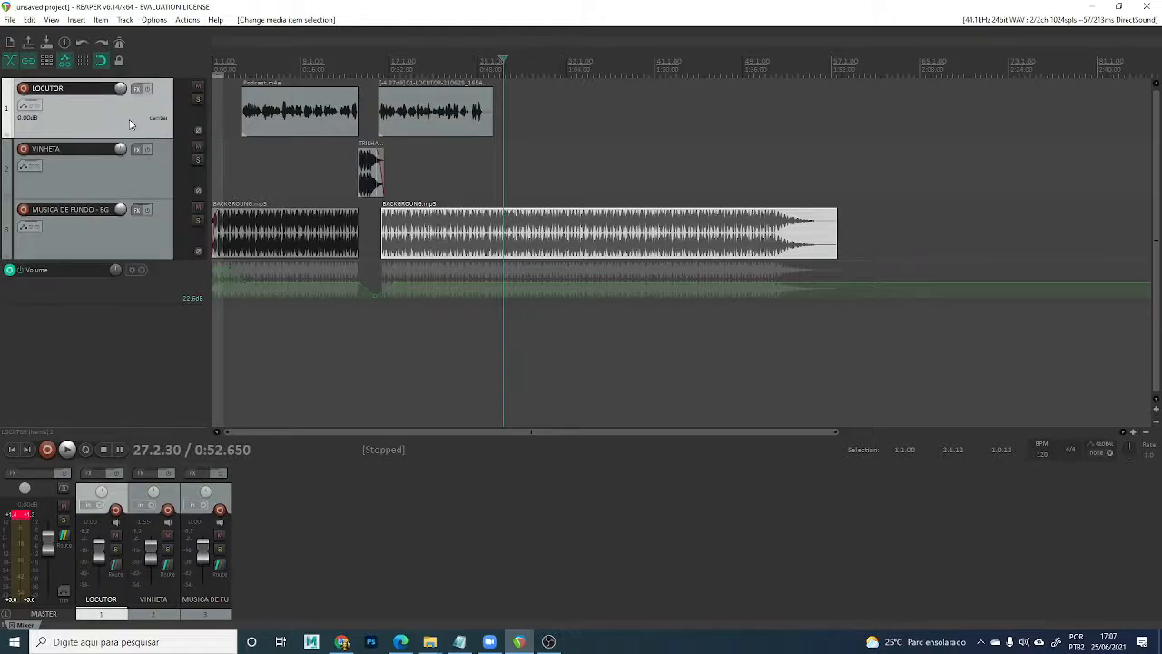
left_click(291, 120)
left_click(441, 155)
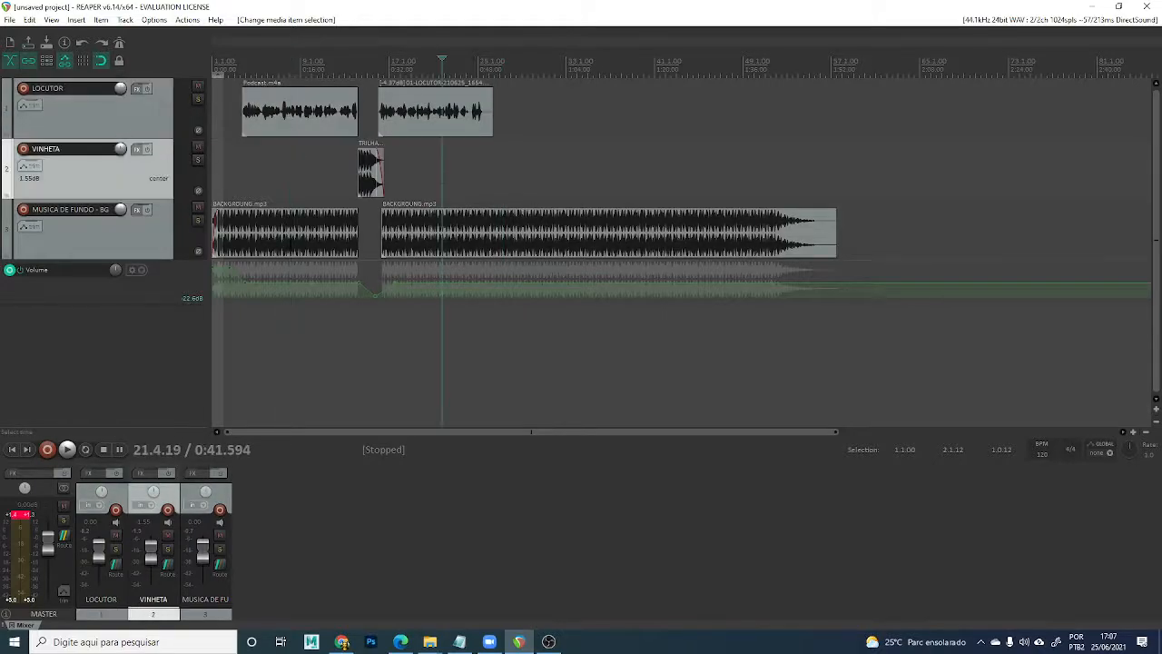
left_click(321, 126)
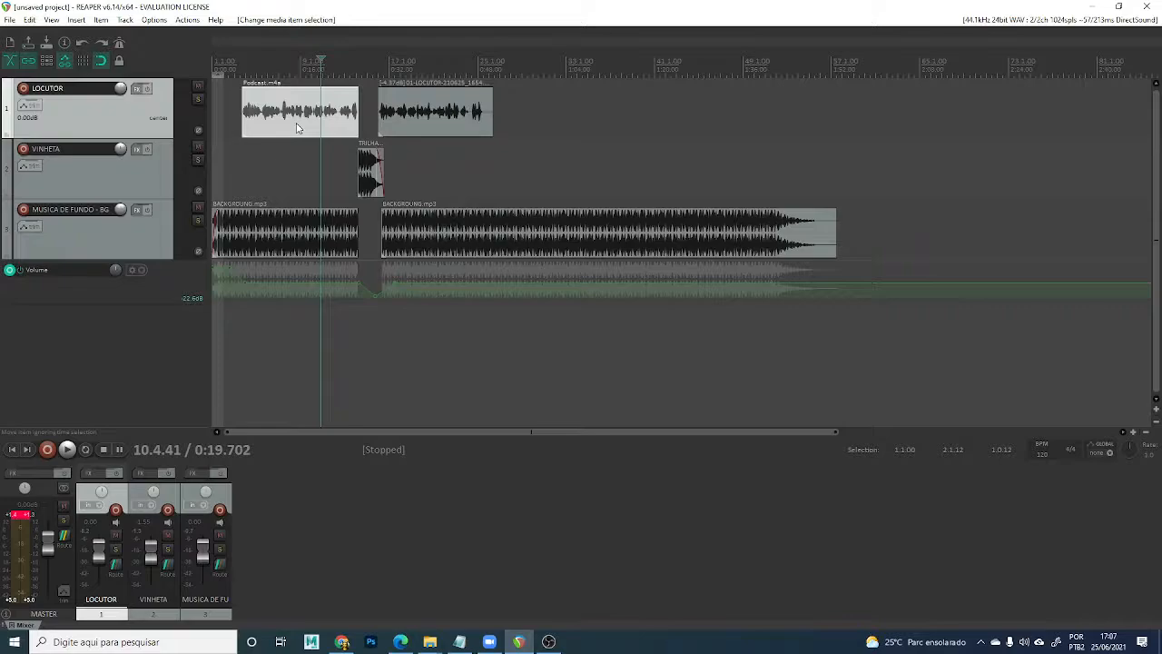
left_click(296, 125)
left_click(402, 126)
left_click(369, 172)
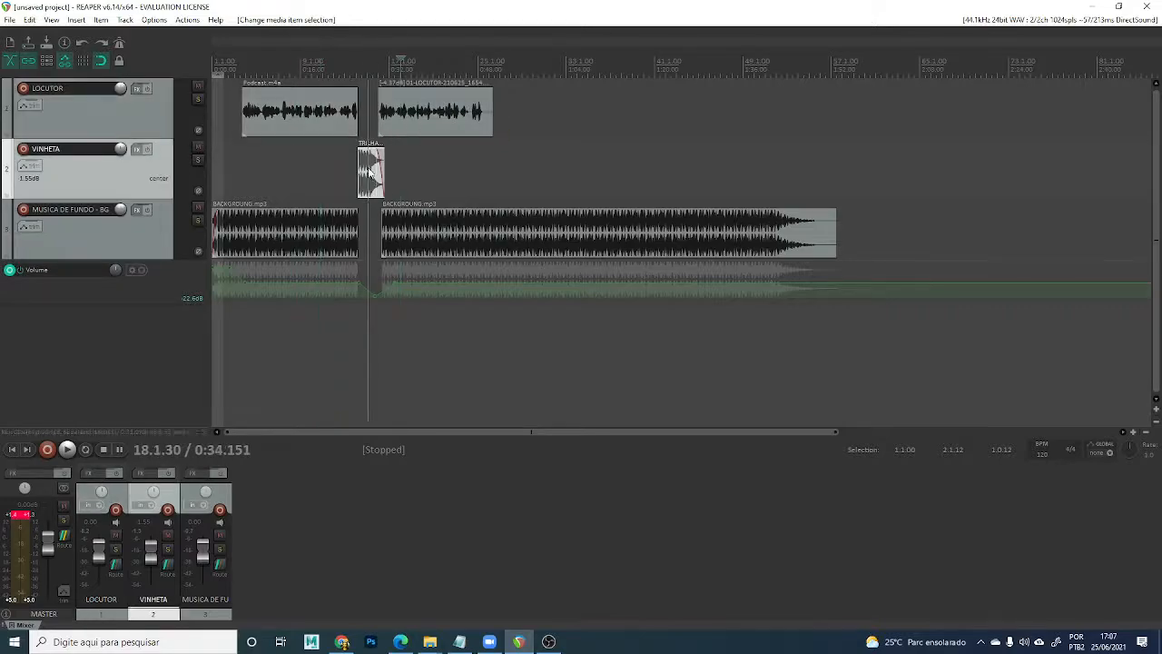
left_click(435, 98)
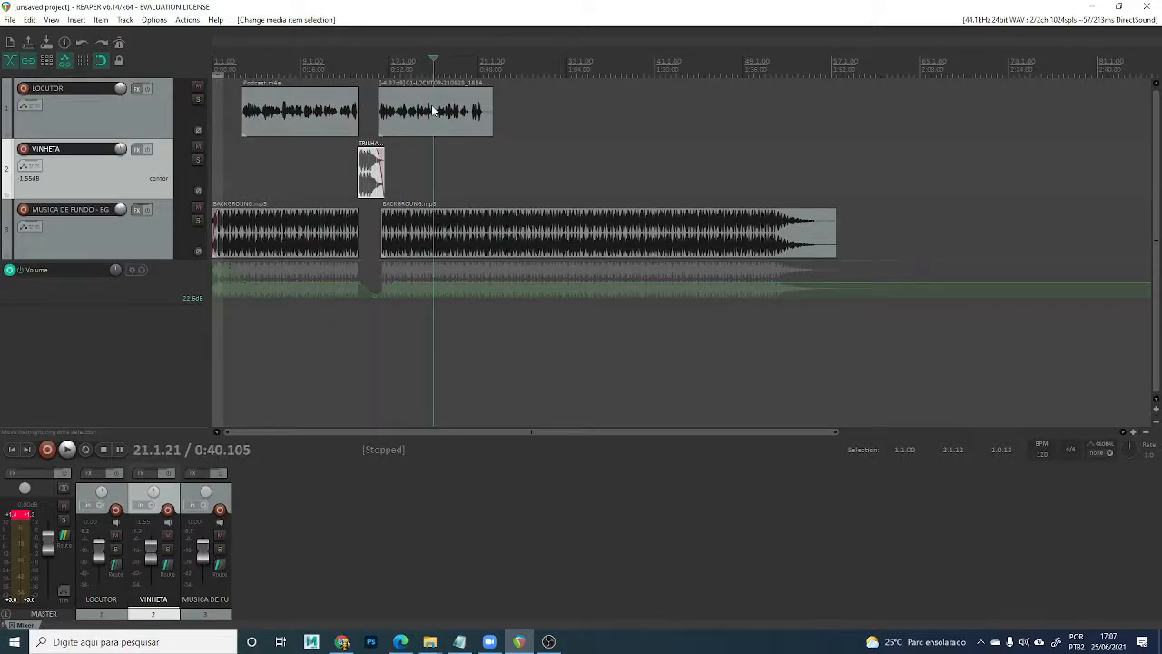
right_click(433, 110)
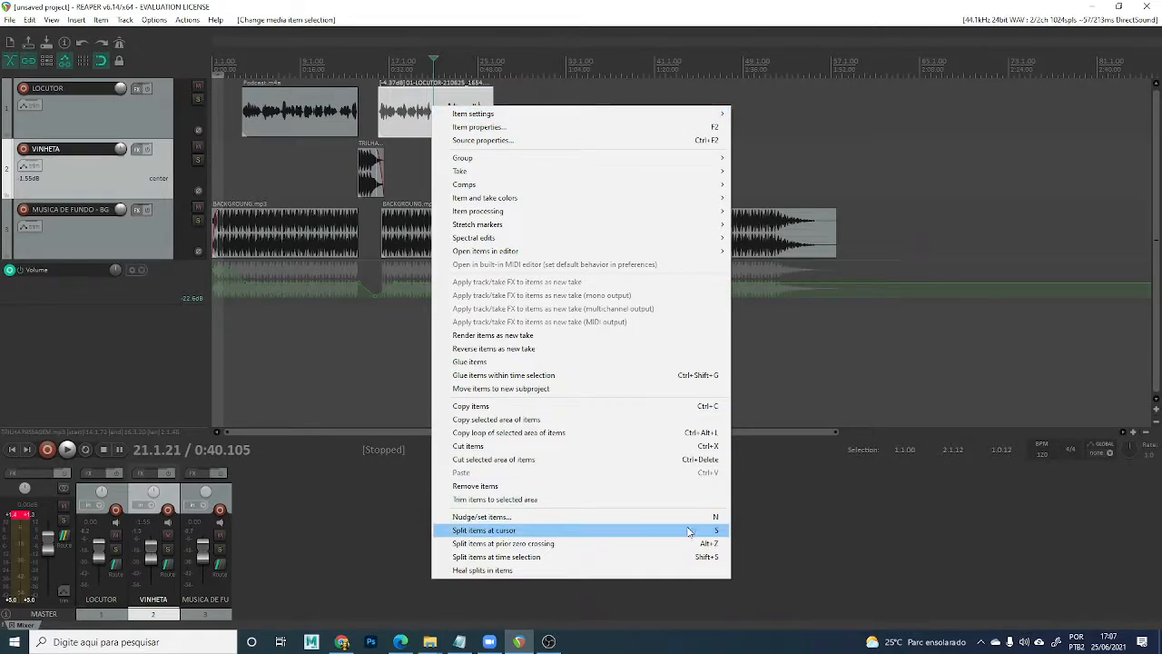
left_click(822, 363)
left_click(686, 348)
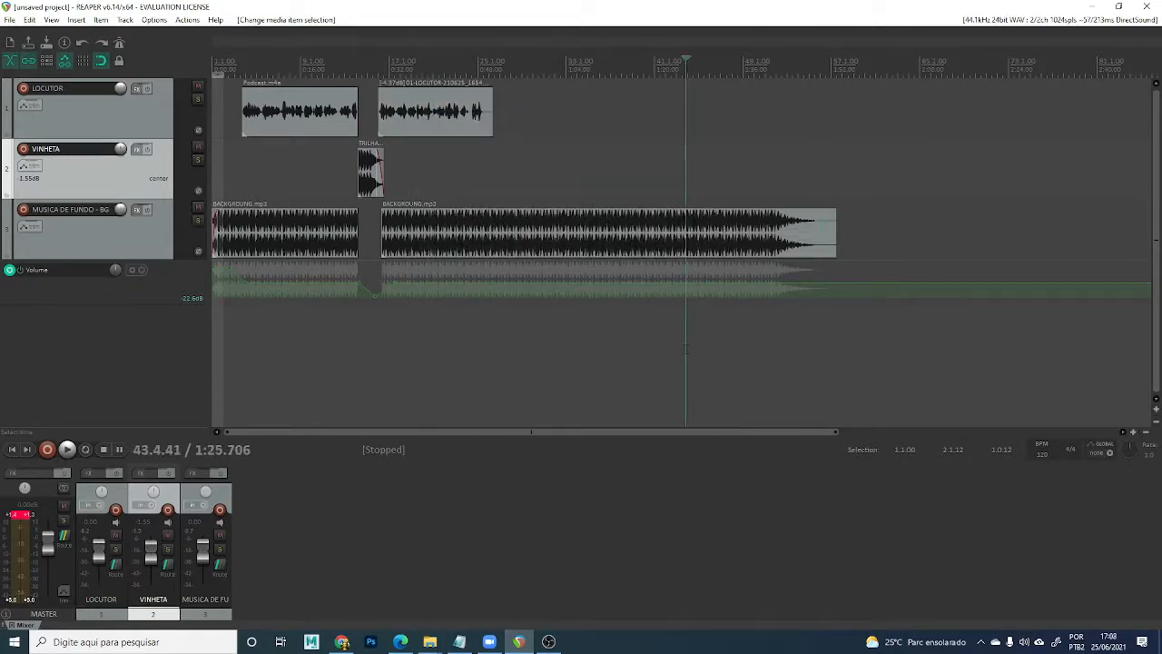
Examine the whole podcast timeline at several zoom levels, from the opening music to the end of the second background music clip.
scroll(753, 378, "up", 1)
scroll(761, 372, "down", 2)
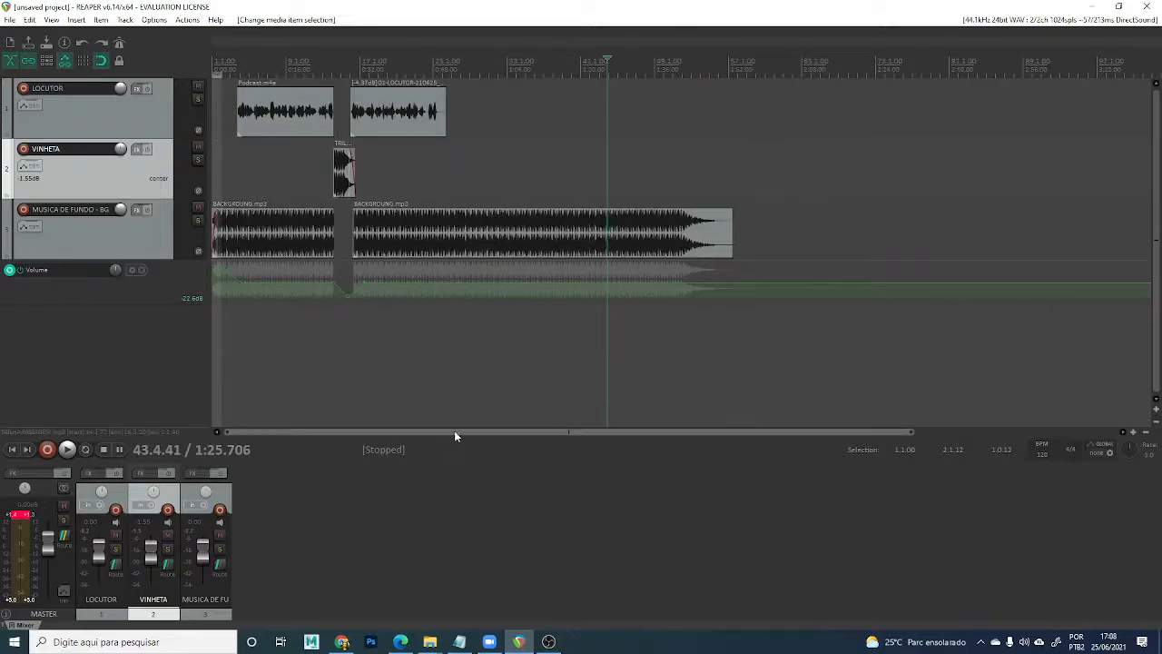
left_click_drag(454, 432, 396, 423)
scroll(474, 193, "up", 4)
scroll(486, 200, "down", 5)
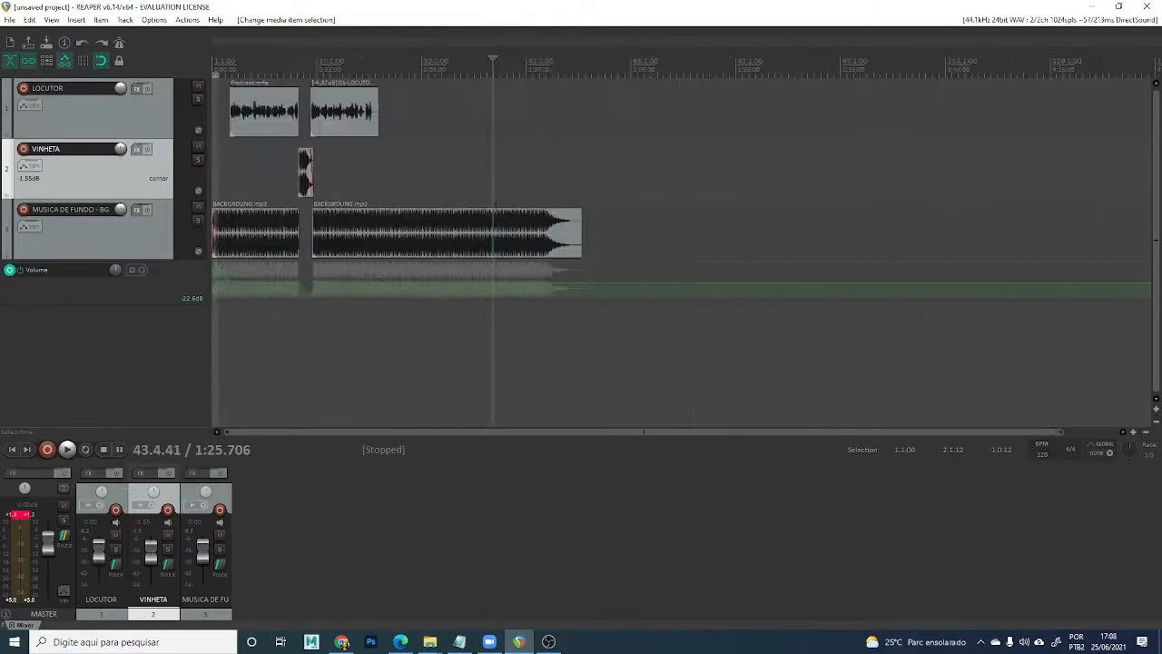
scroll(496, 208, "up", 2)
scroll(497, 207, "down", 2)
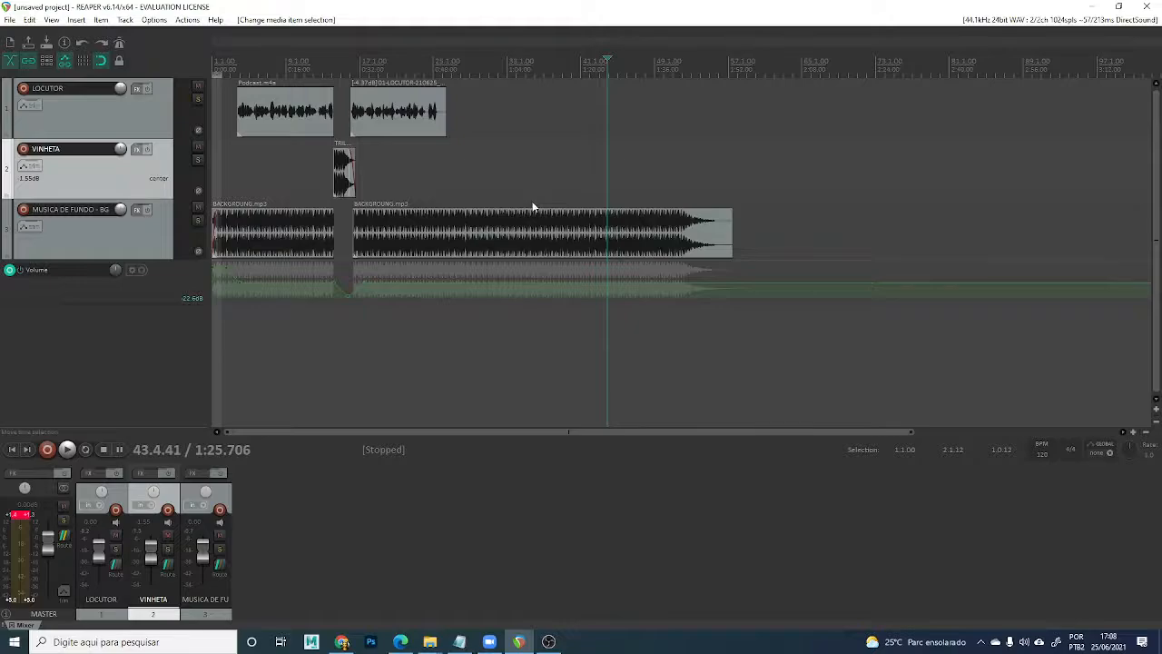
scroll(538, 227, "down", 1)
scroll(540, 235, "up", 2)
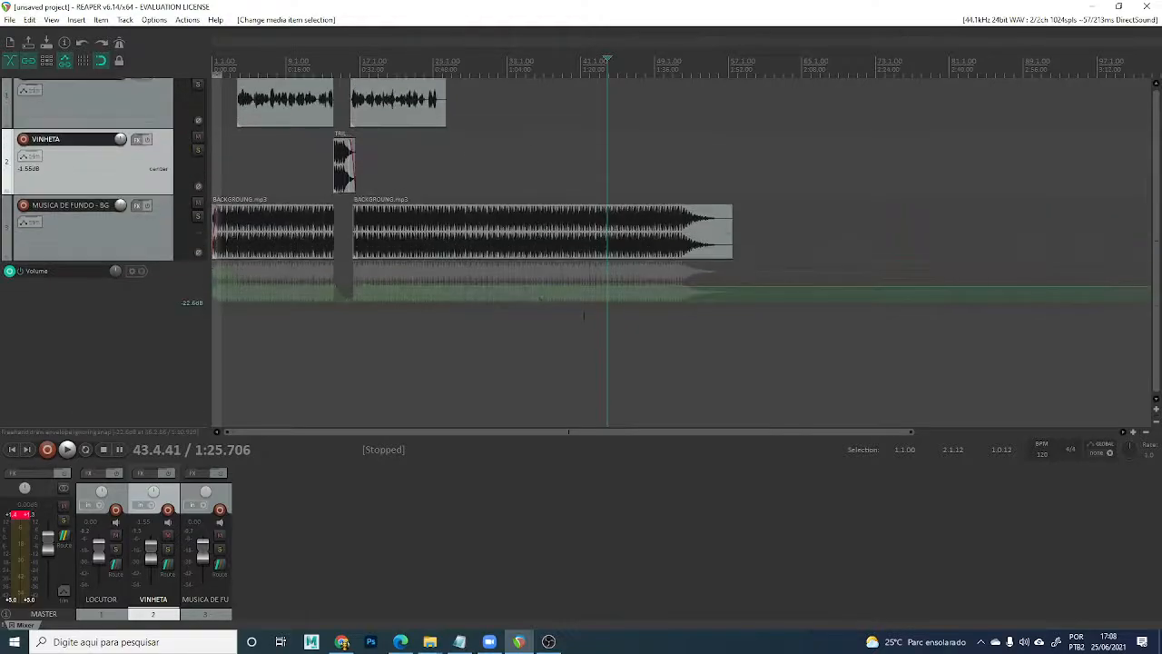
left_click(1157, 83)
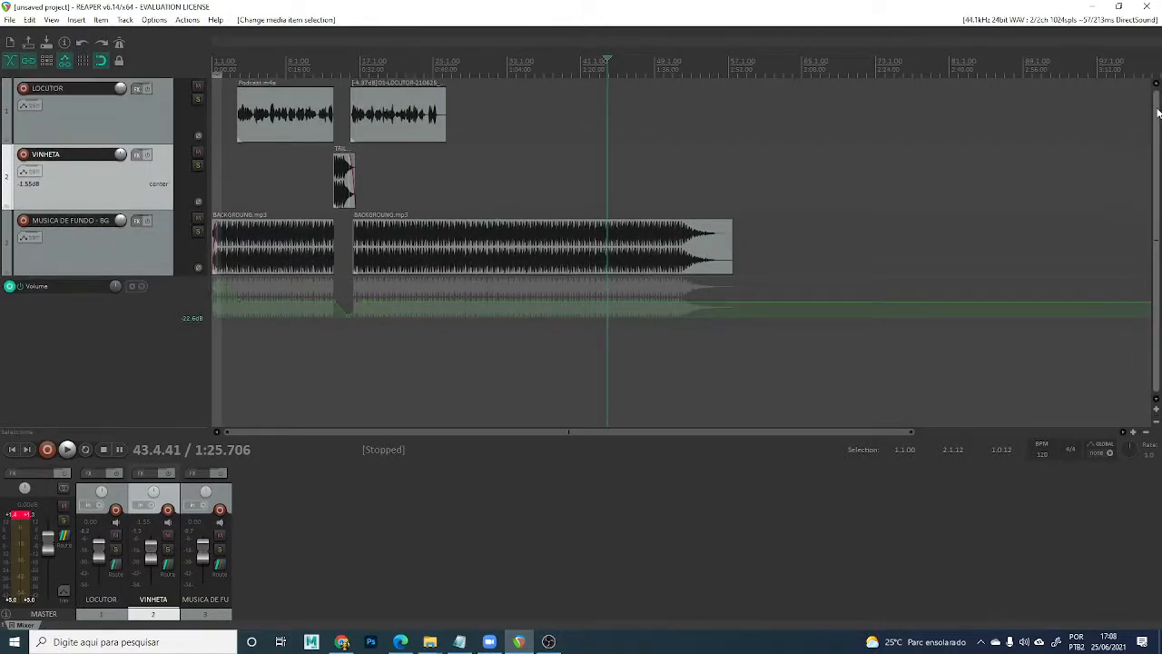
left_click(1156, 421)
left_click(1156, 421)
left_click(1156, 422)
left_click(1156, 421)
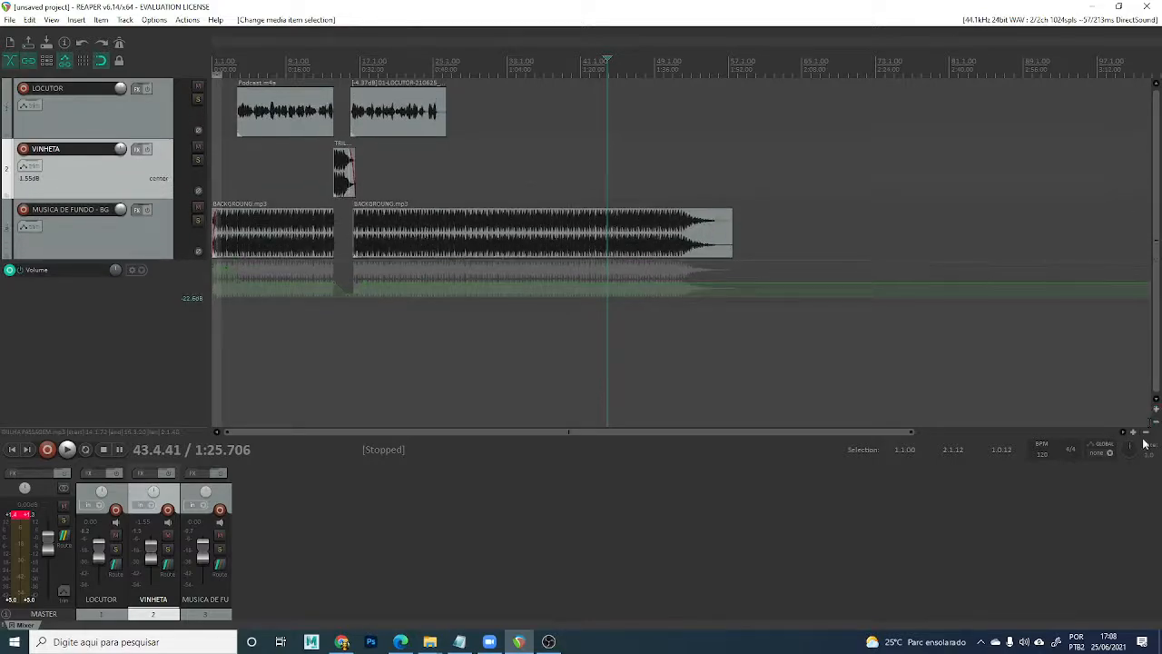
left_click(1145, 432)
left_click(1146, 432)
left_click(1133, 432)
left_click(1133, 432)
left_click(1132, 432)
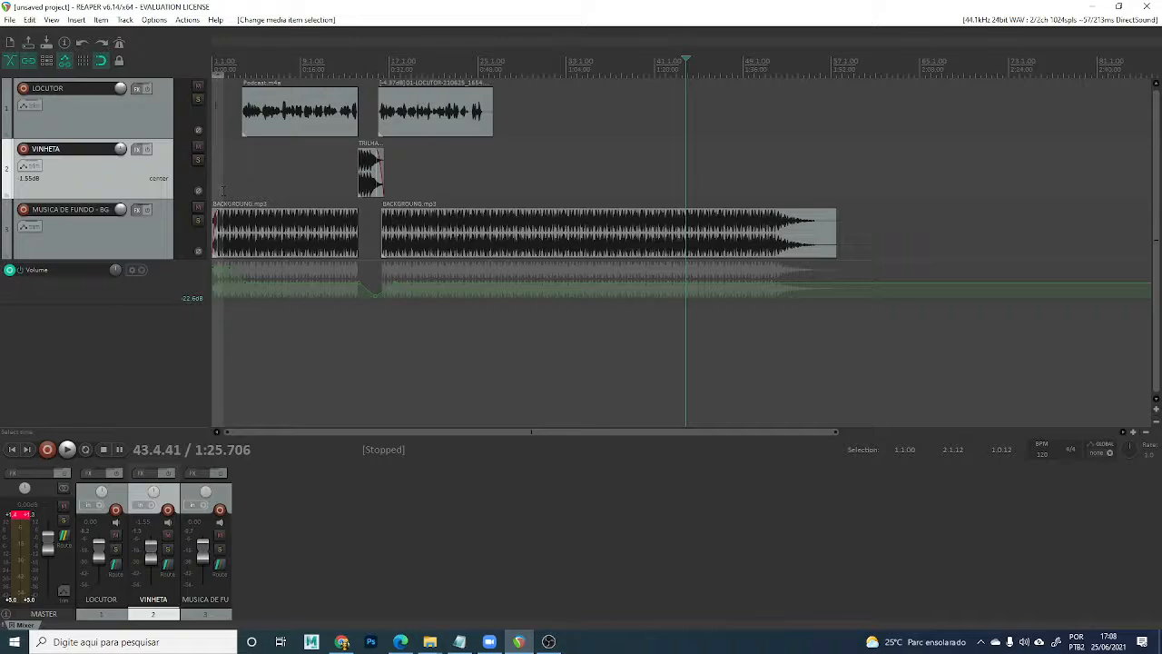
Set the time selection from 1.1.00 to about 57.3.14, spanning the start of the project through the end of the background music.
left_click_drag(217, 69, 241, 82)
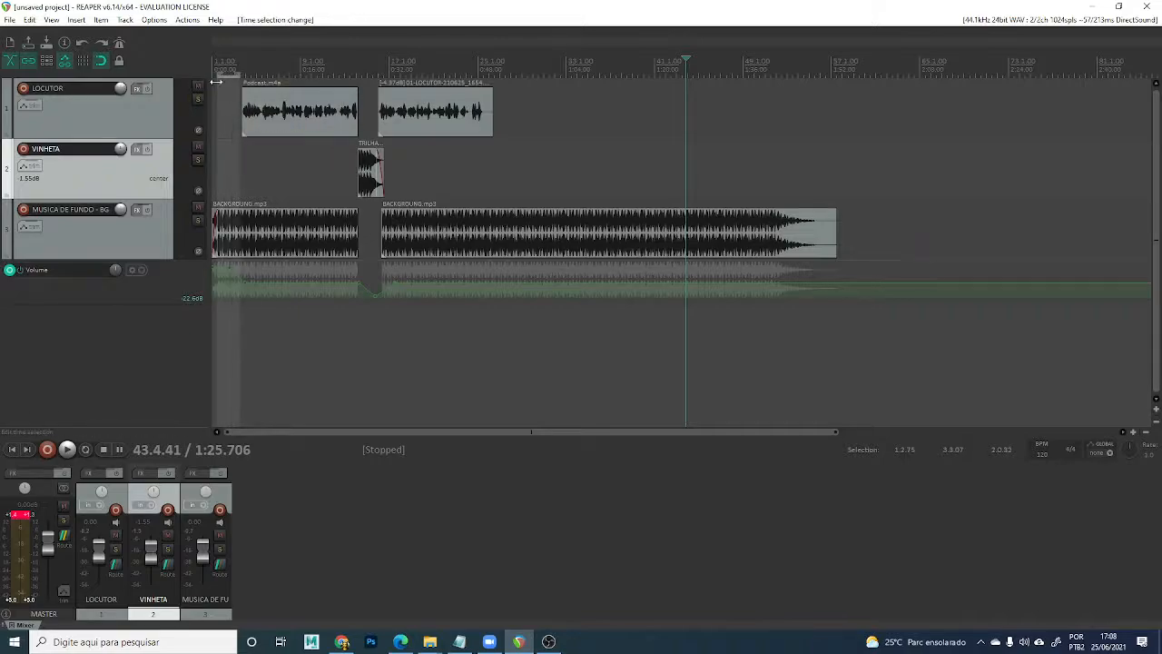
left_click(11, 450)
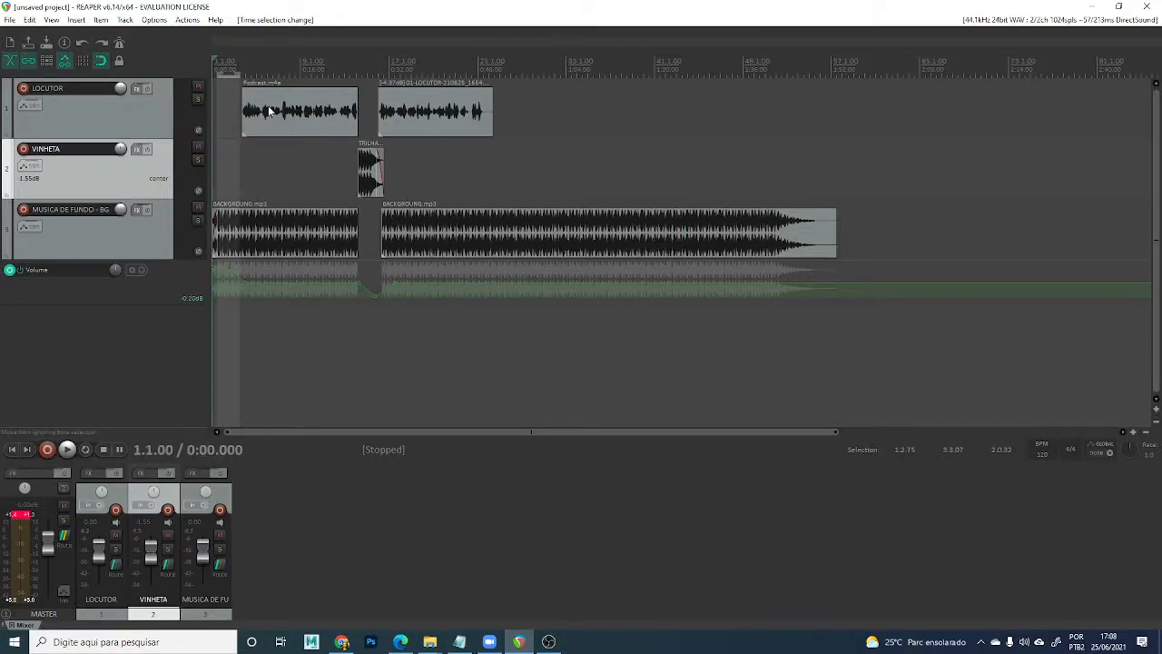
left_click_drag(217, 75, 211, 74)
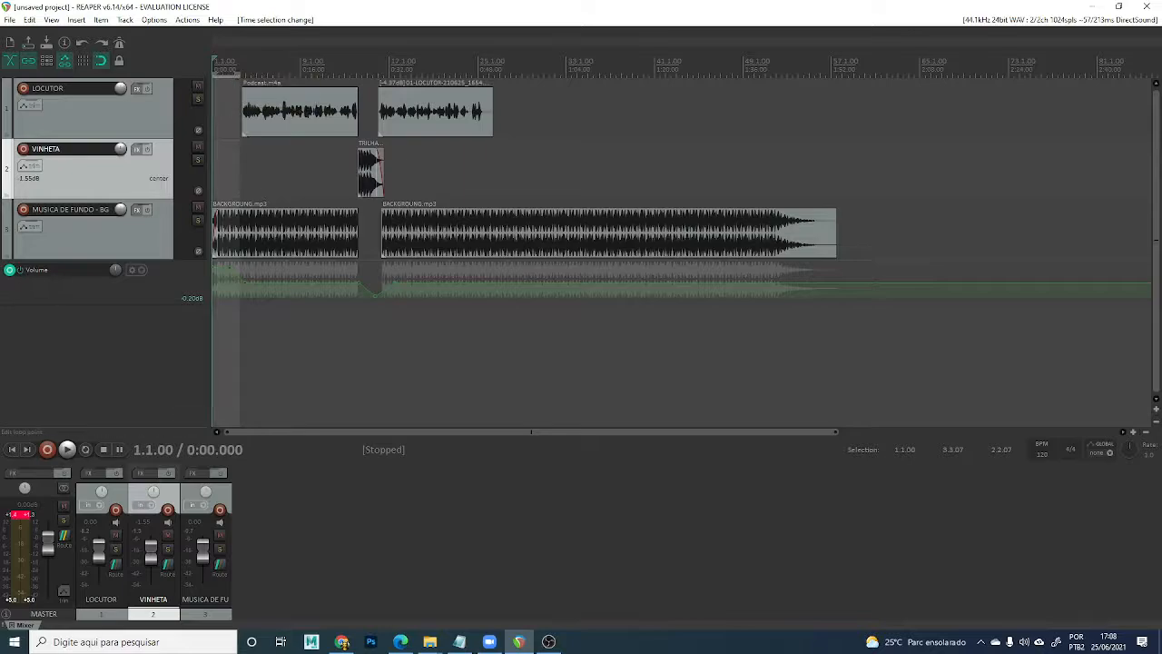
left_click(238, 74)
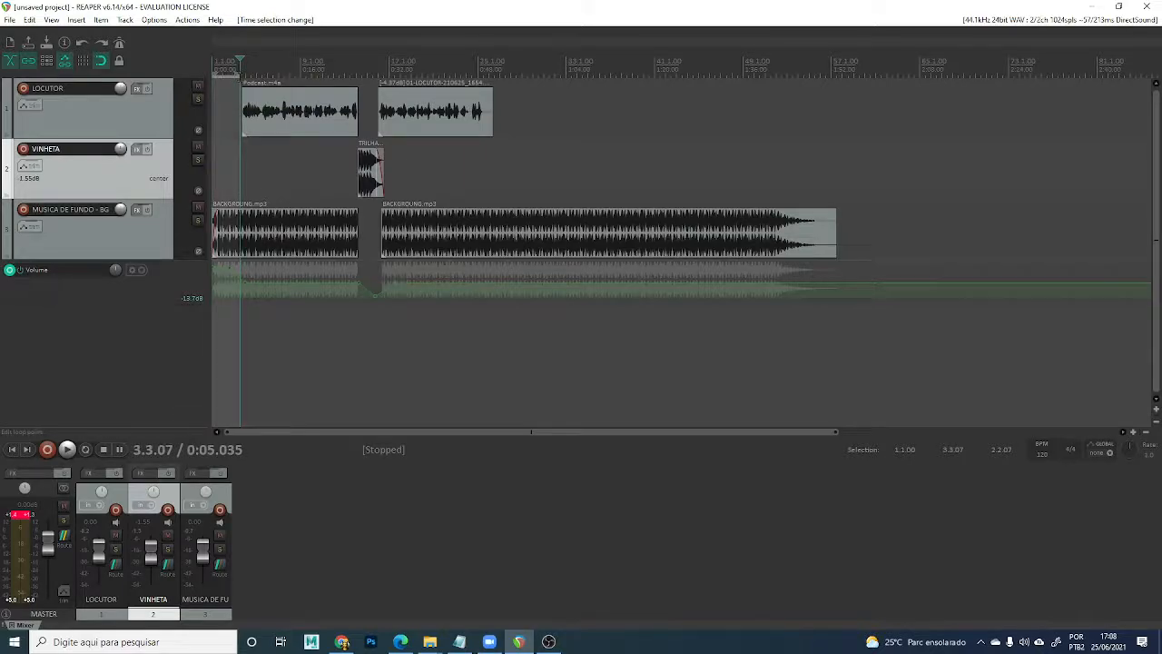
left_click_drag(240, 75, 836, 130)
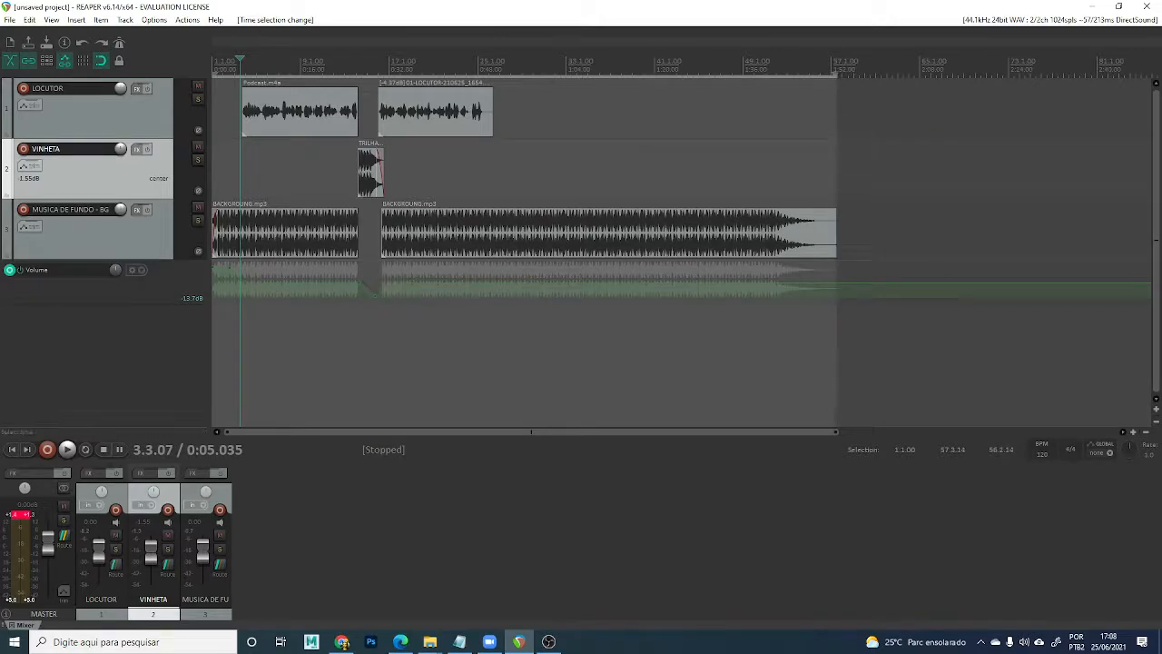
left_click(9, 20)
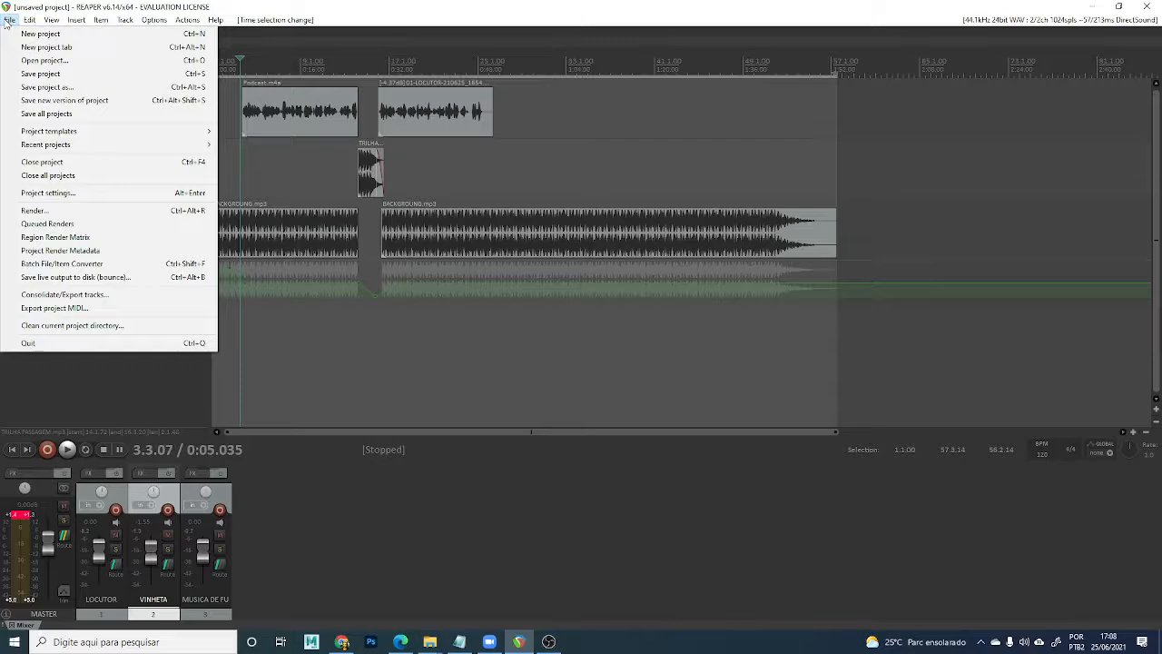
mouse_move(30, 22)
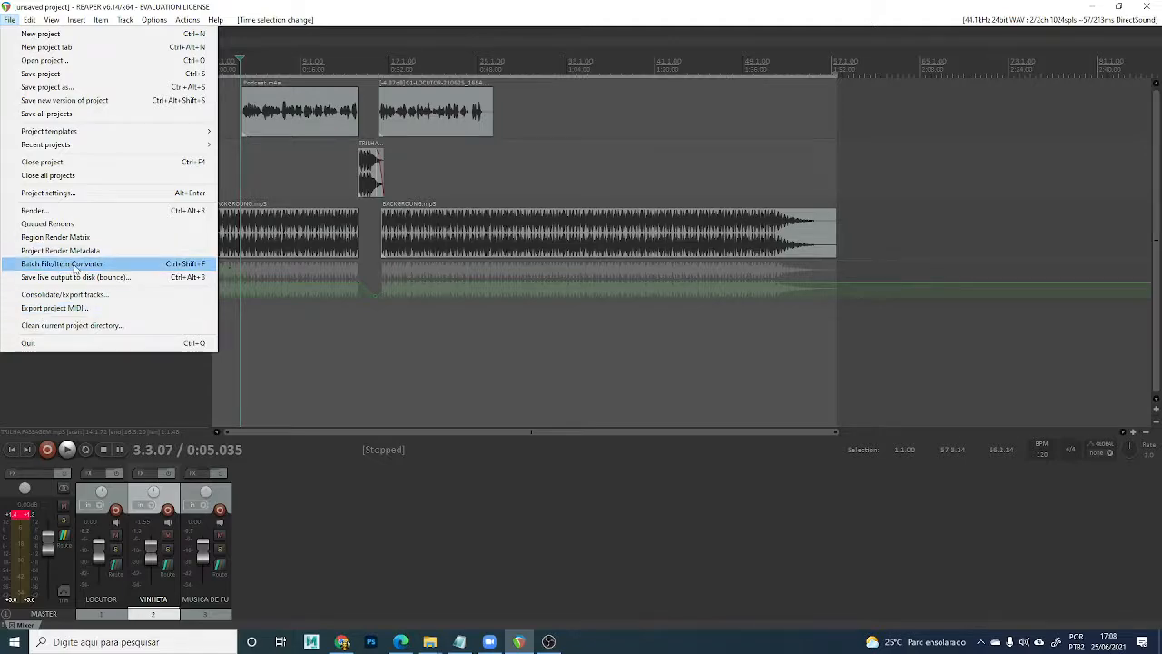
left_click(98, 313)
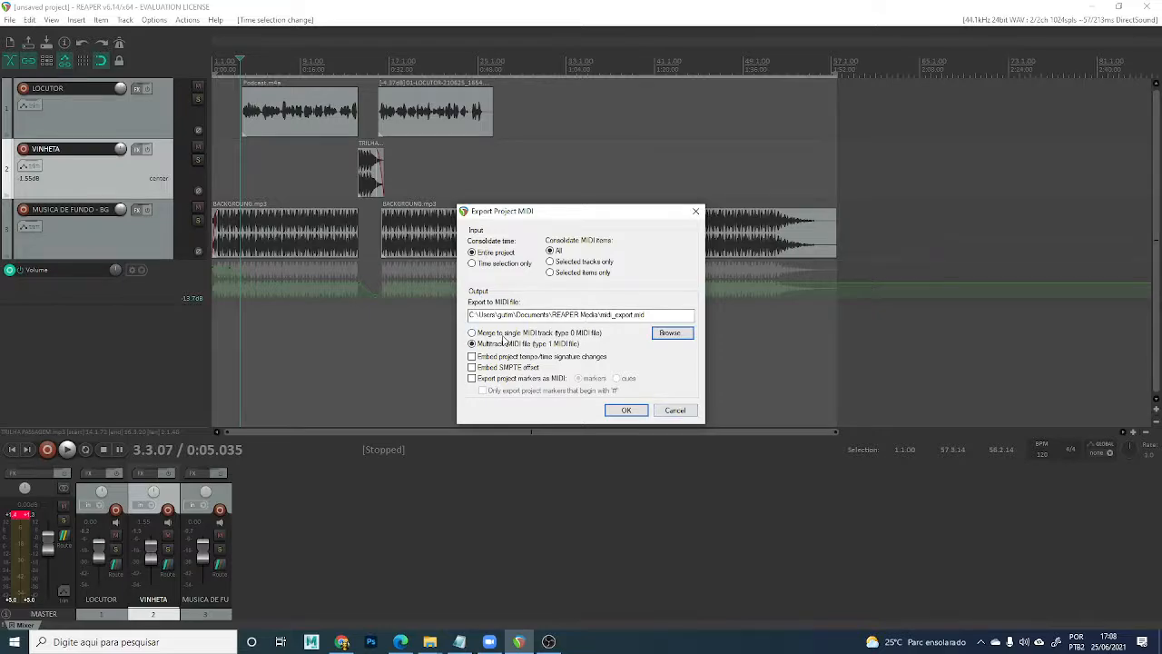
left_click(675, 411)
left_click(9, 19)
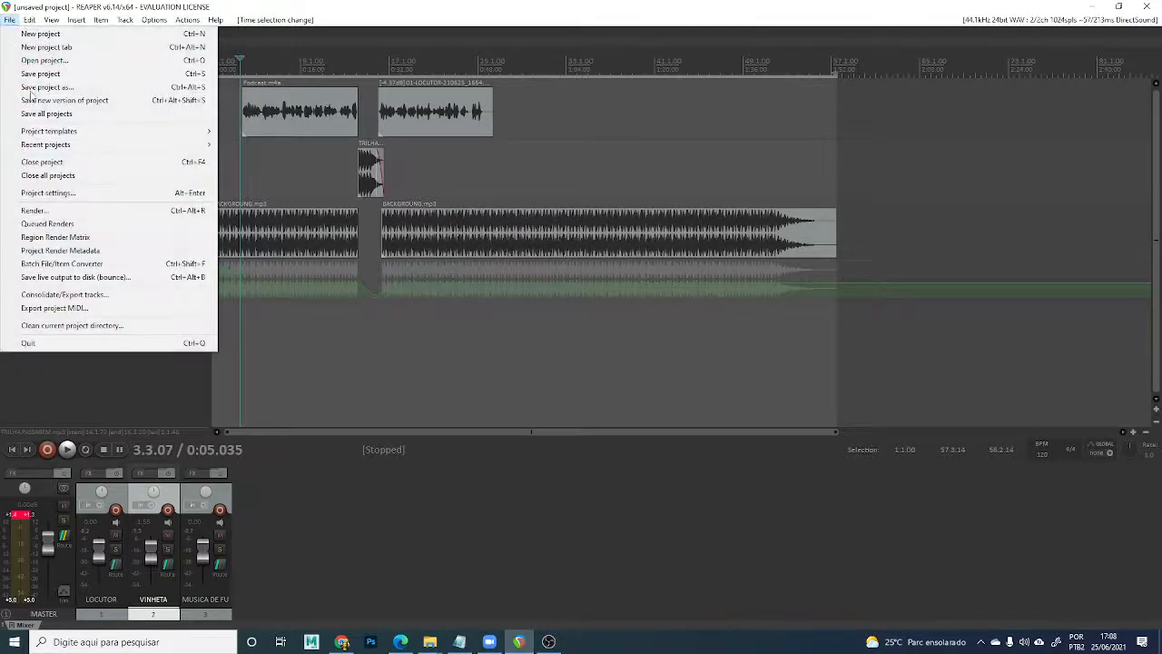
left_click(97, 250)
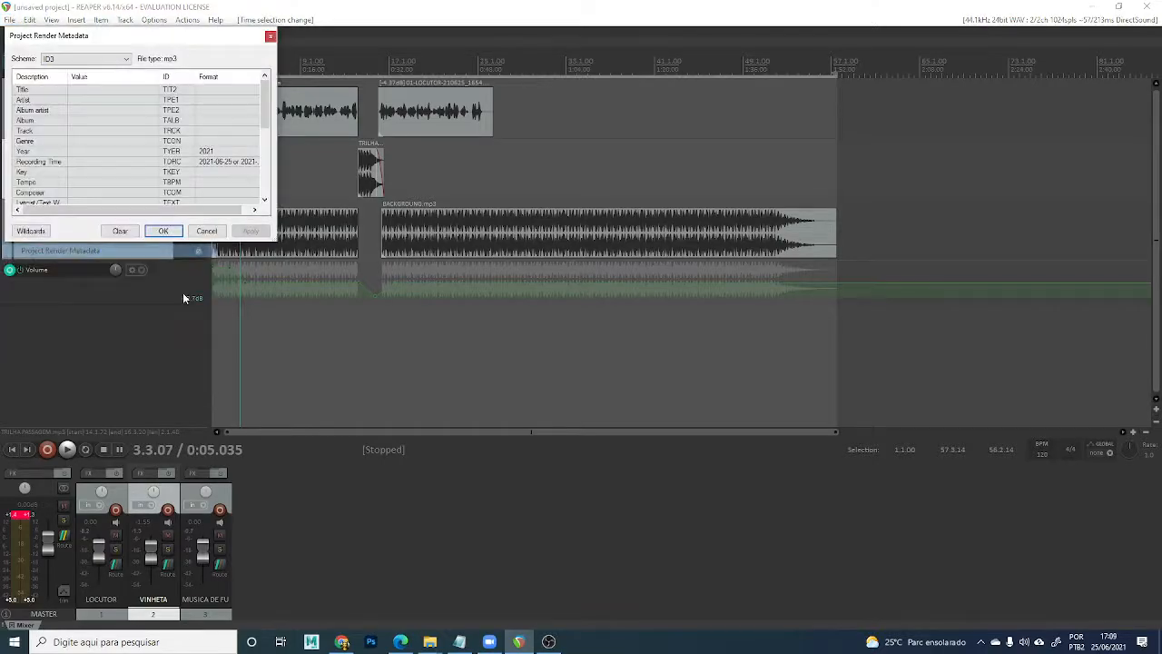
left_click(207, 231)
Set up saving the live output to disk in MP3 (encoder by LAME project) format, with the Desktop as output directory.
left_click(12, 20)
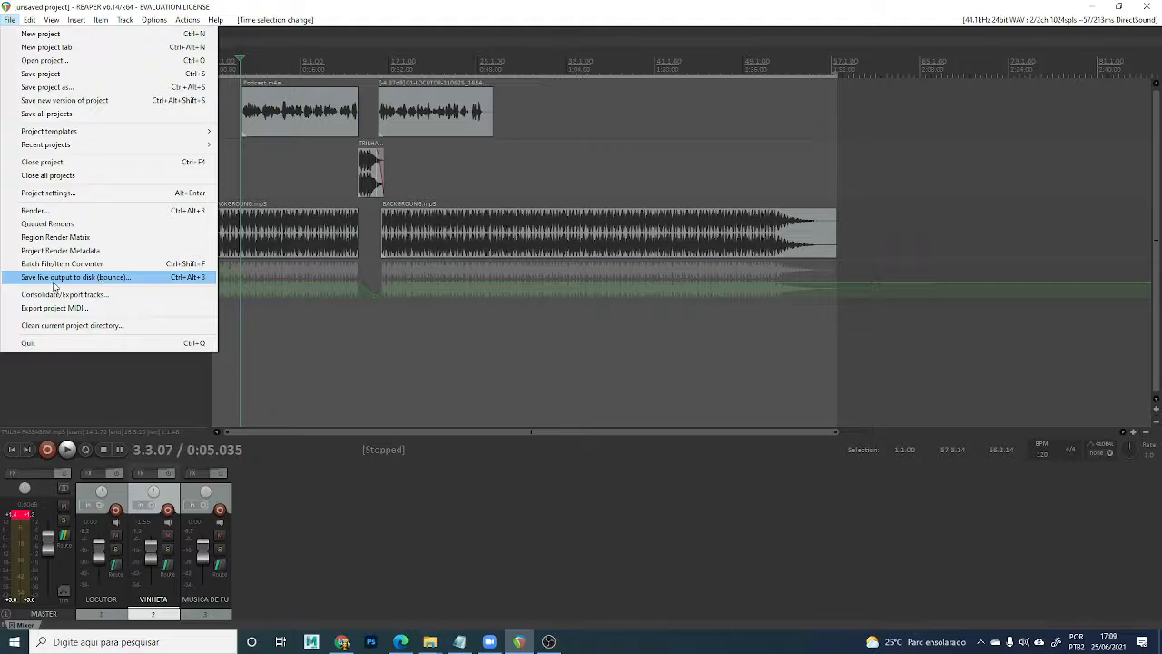
left_click(126, 284)
left_click(522, 306)
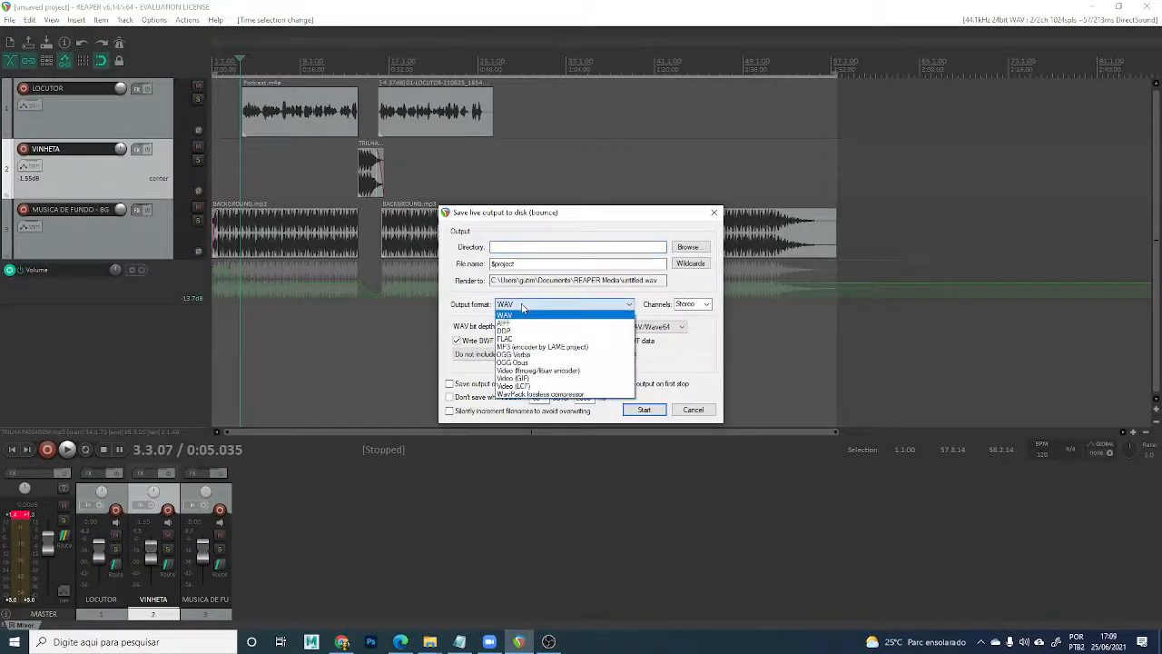
left_click(561, 310)
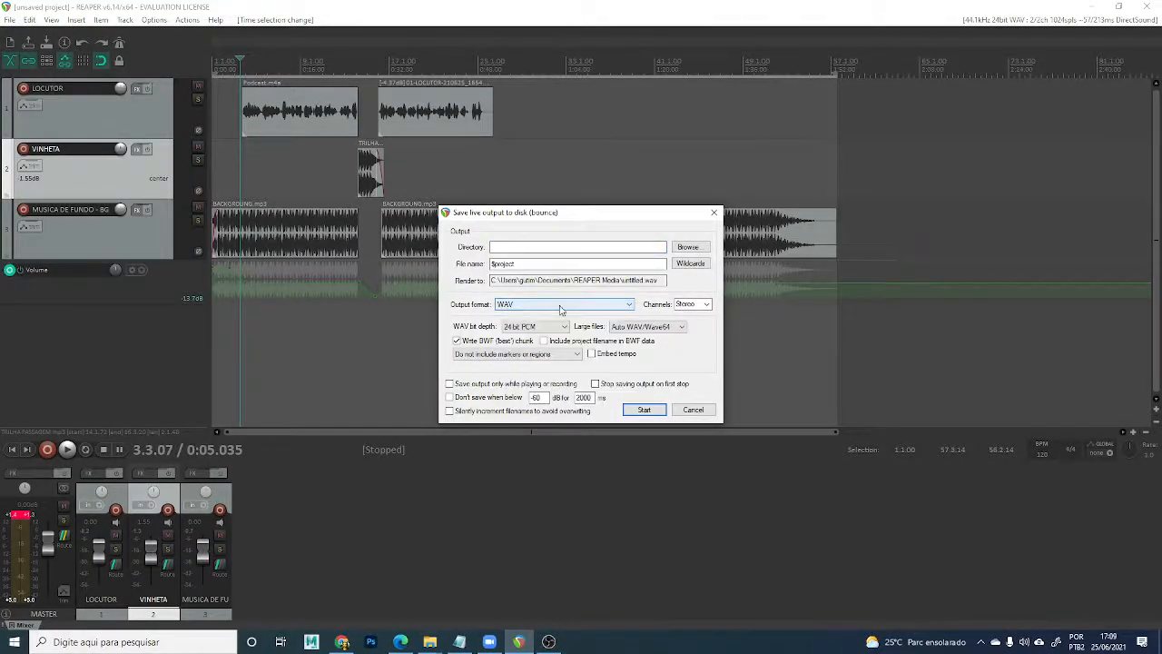
left_click(561, 309)
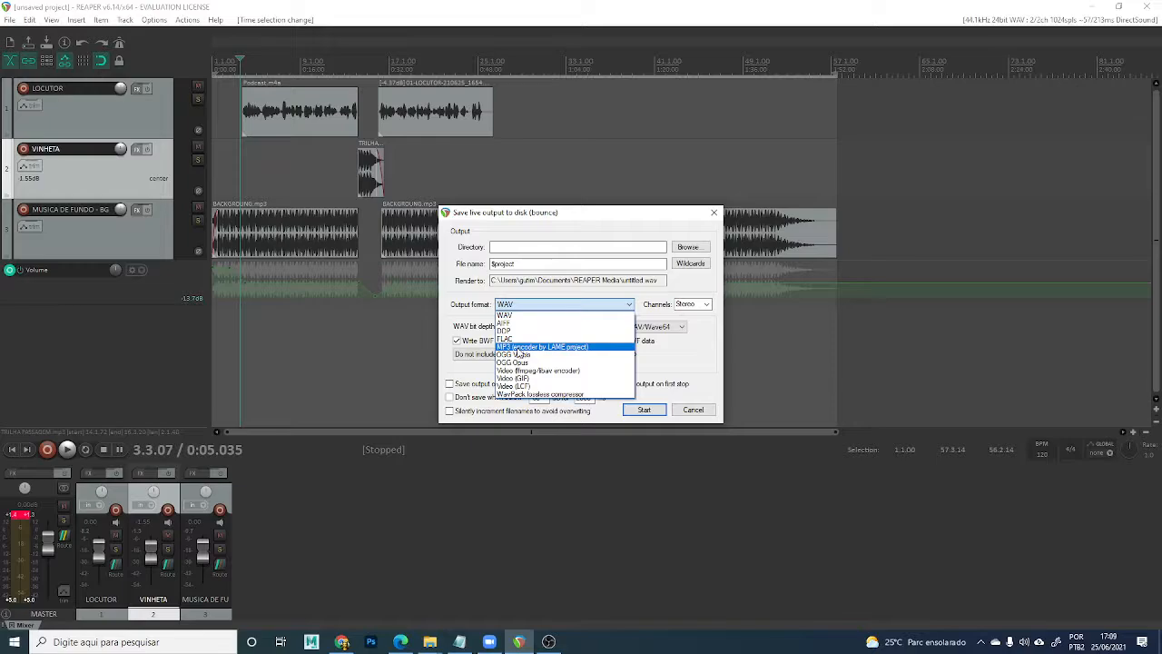
left_click(518, 348)
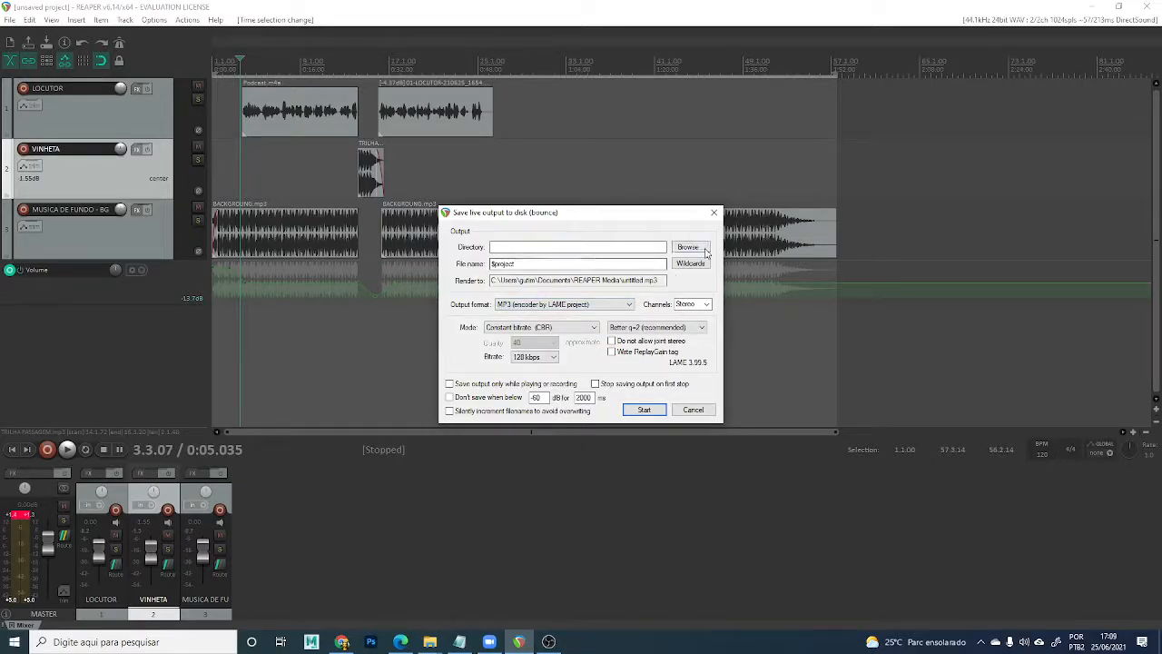
left_click(689, 253)
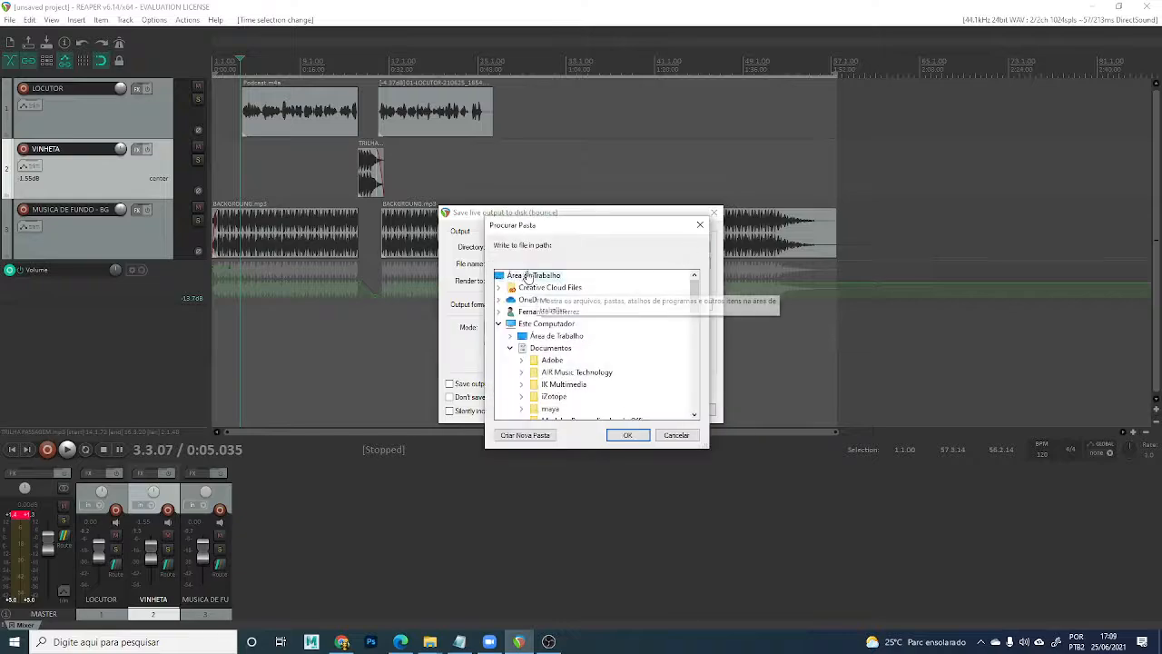
left_click(545, 275)
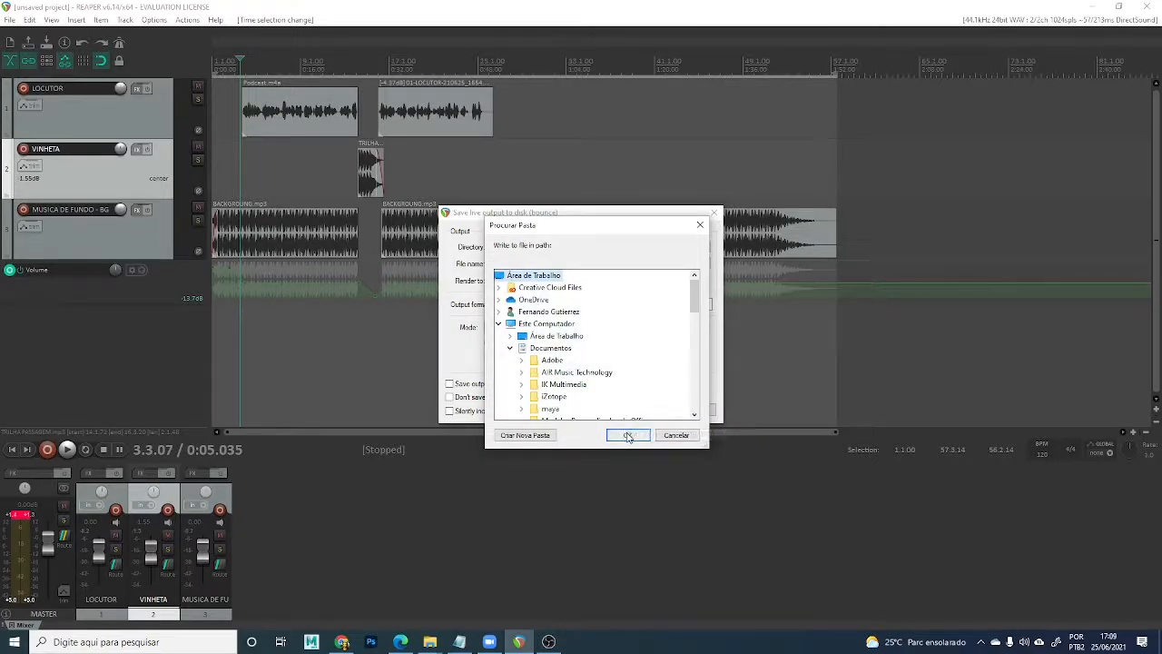
left_click(625, 435)
Name the output file podcast_2056 and start the live output bounce.
left_click_drag(546, 264, 436, 271)
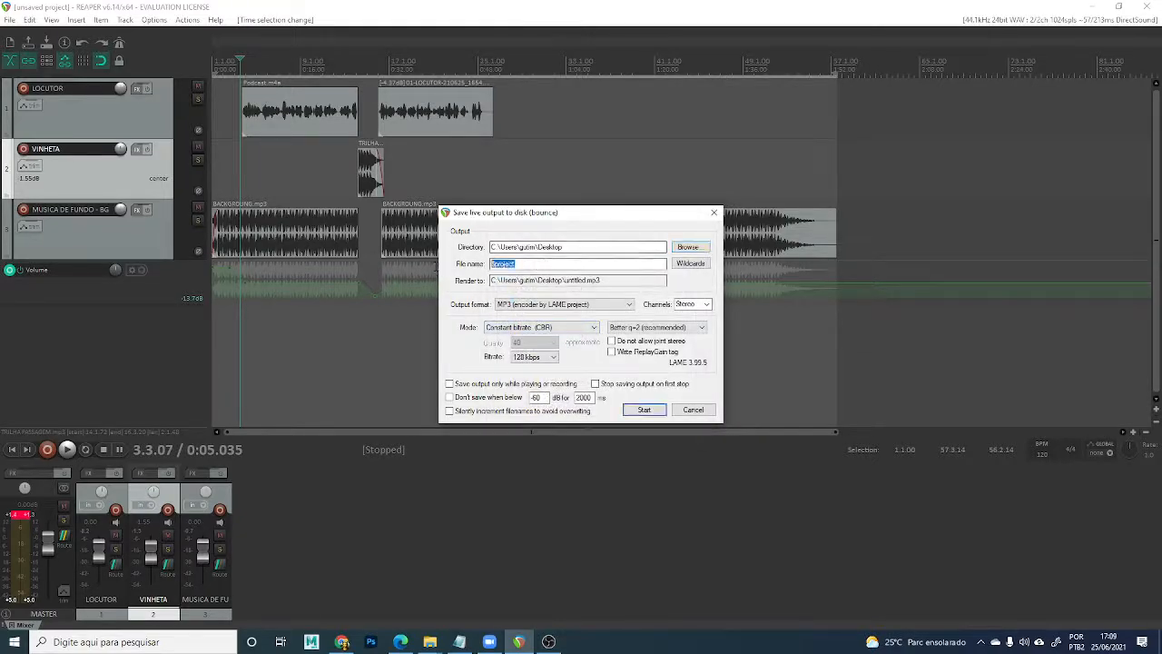
key("Caps_Lock")
type("pode")
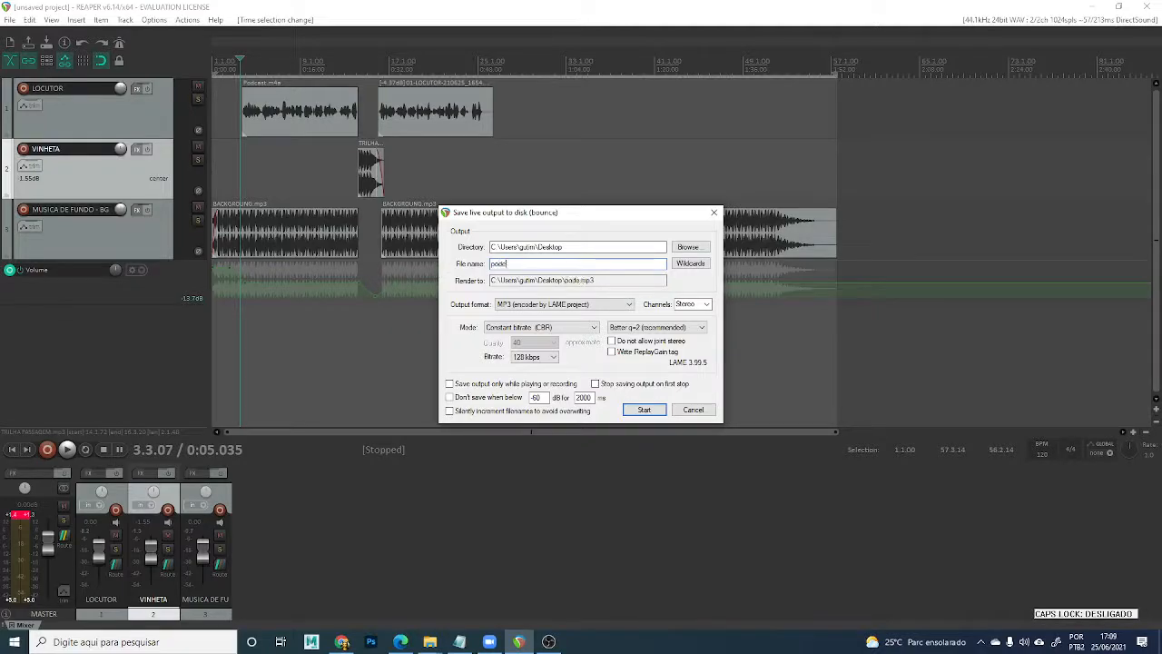
type("ast_")
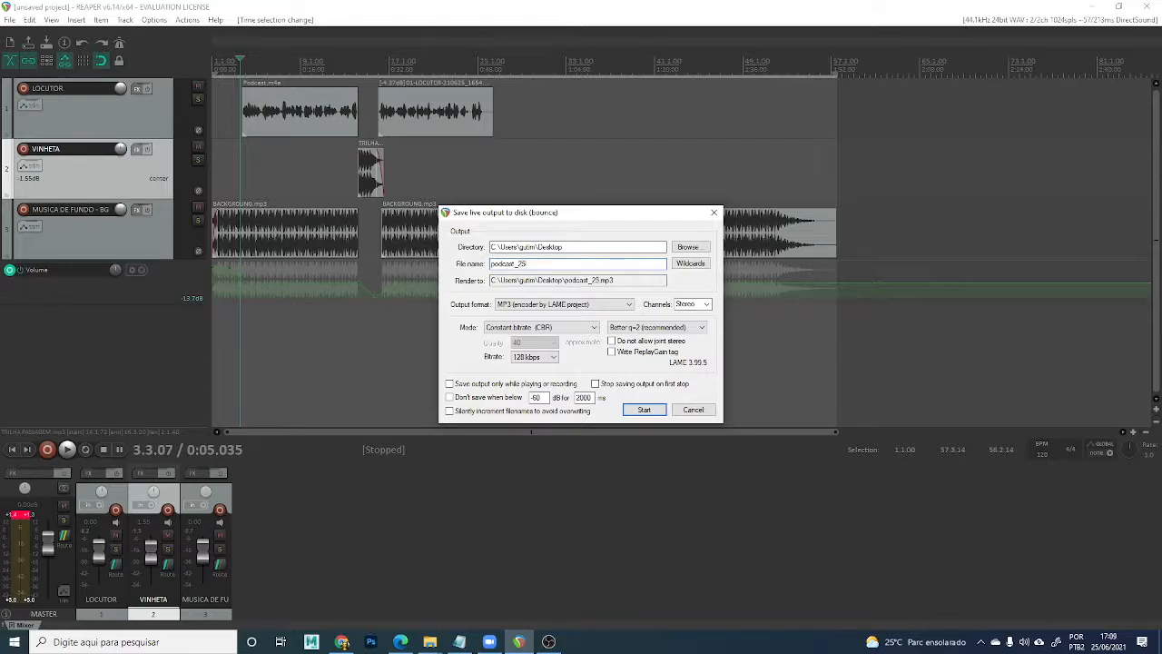
type("2056")
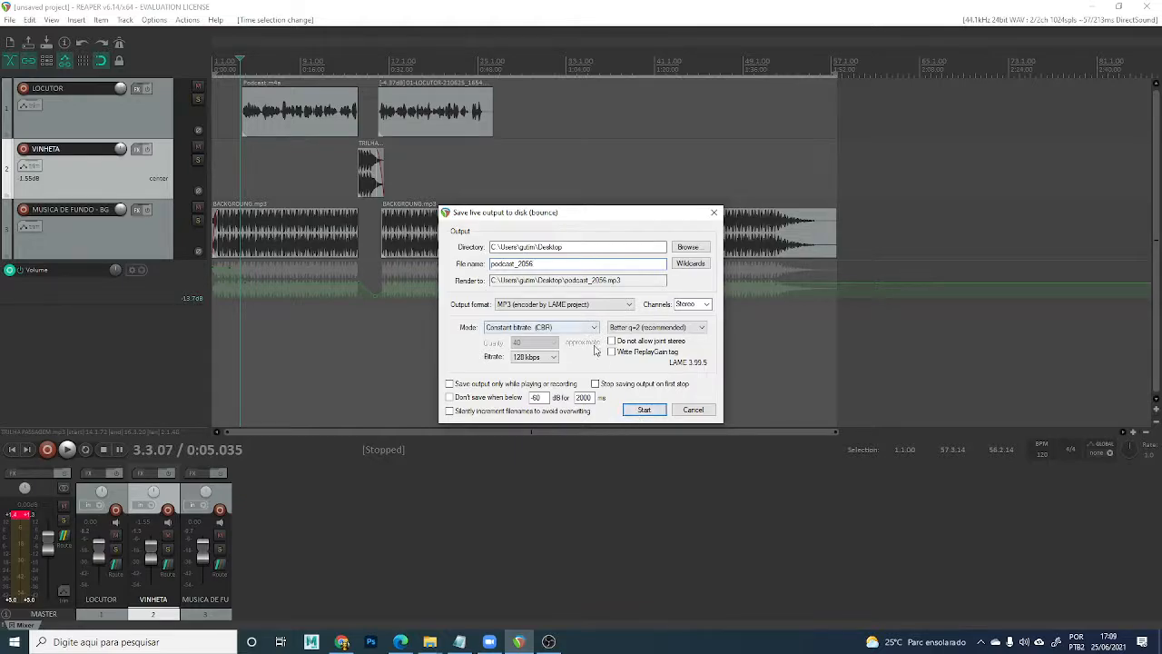
left_click(643, 410)
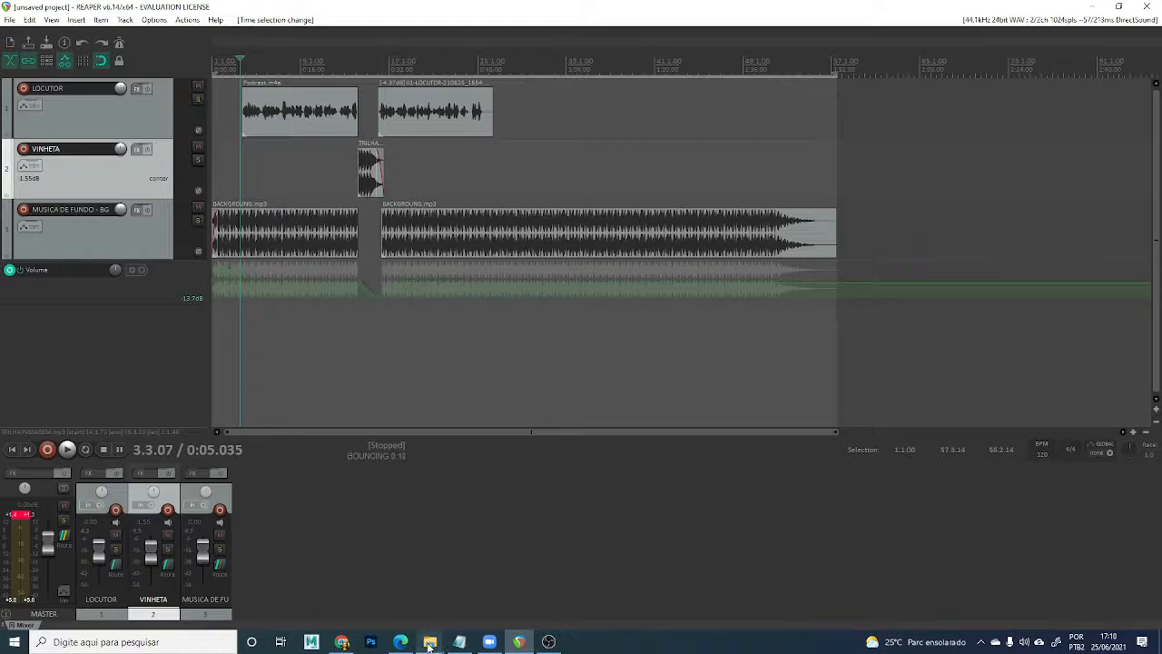
Switch to File Explorer, locate podcast_2056.mp3 in the Área de Trabalho folder and uncover the project behind the window.
mouse_move(431, 645)
left_click(385, 607)
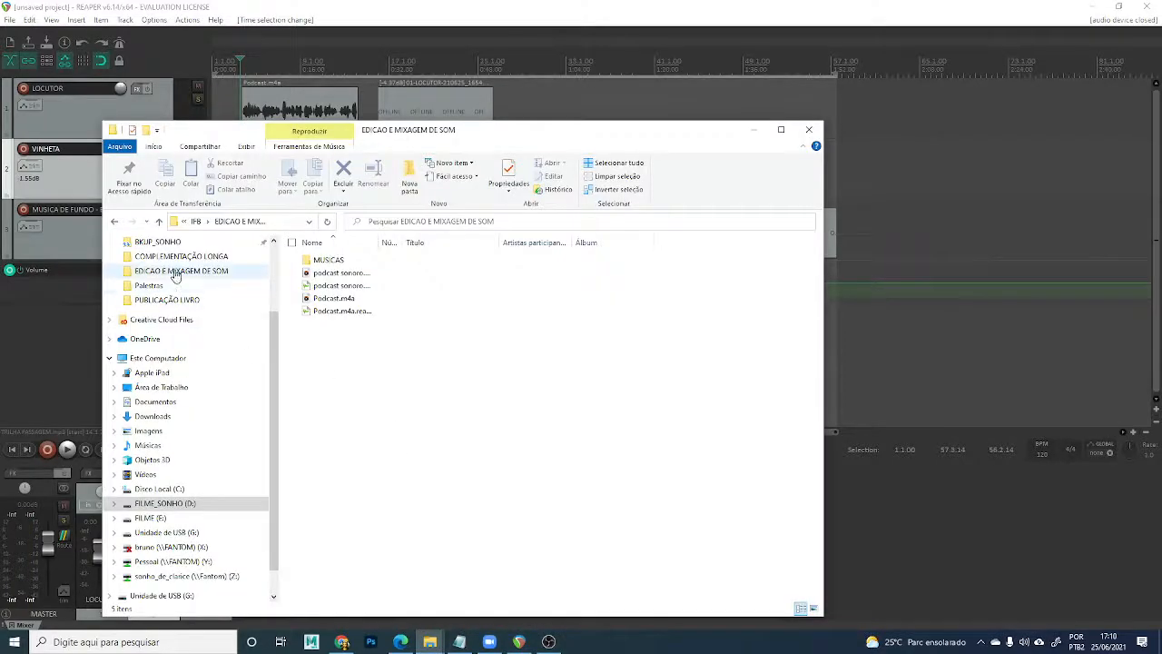
left_click(159, 387)
left_click(345, 261)
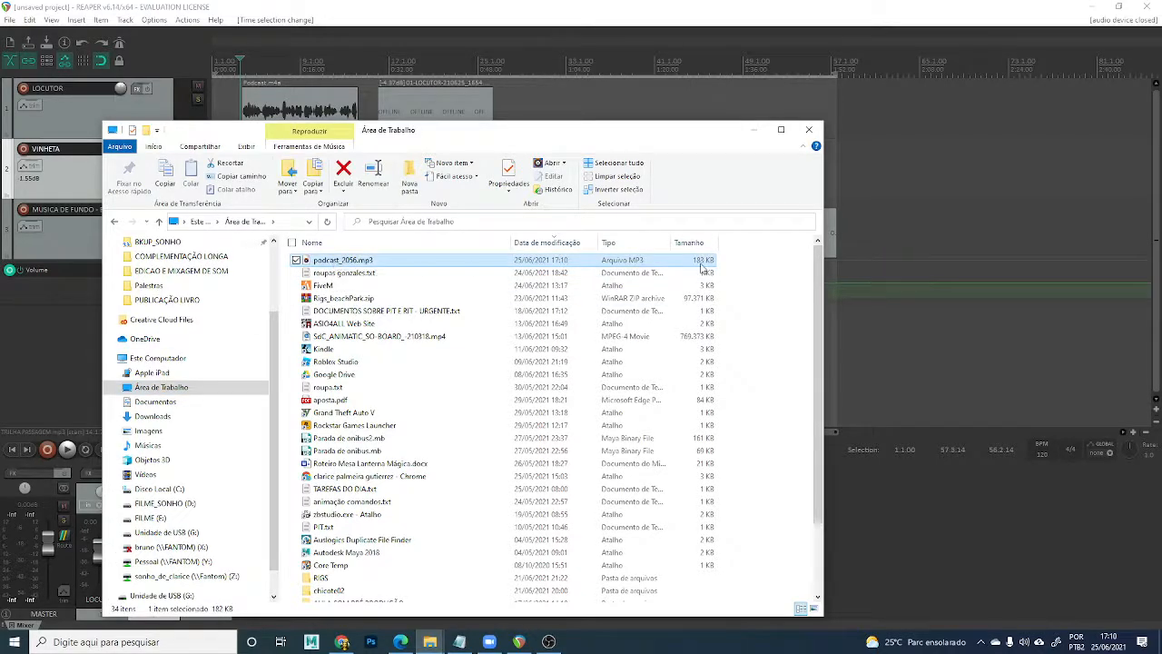
left_click_drag(696, 138, 764, 341)
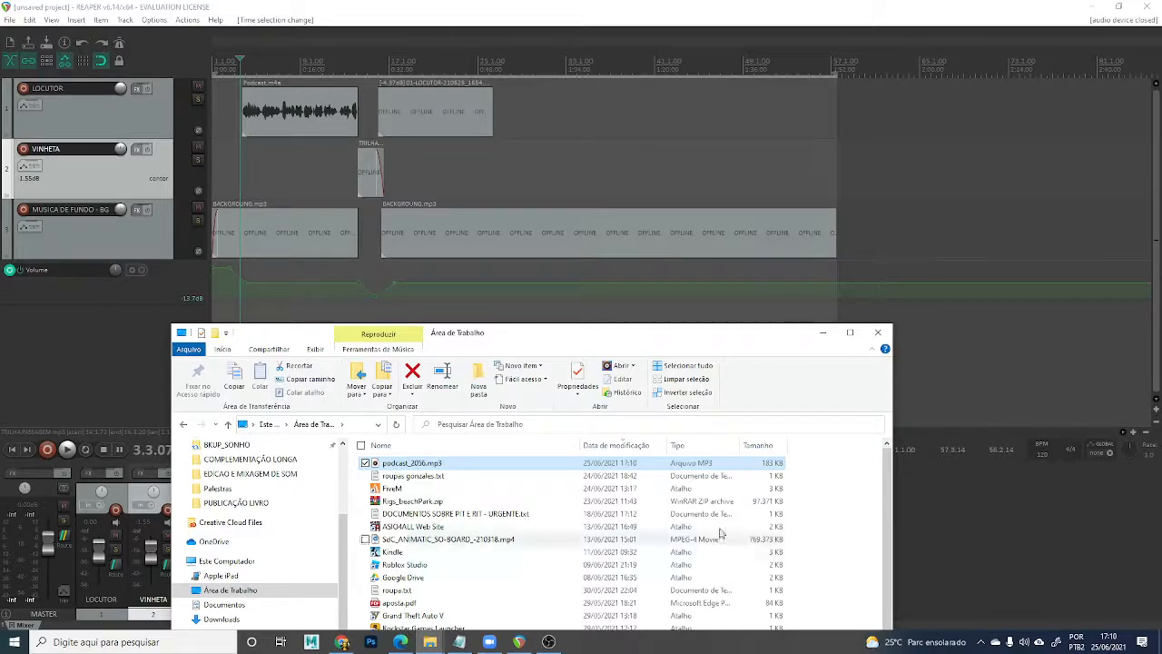
Play podcast_2056.mp3 in Groove Música, shrink the player window and skip ahead to about 0:05.
double_click(455, 465)
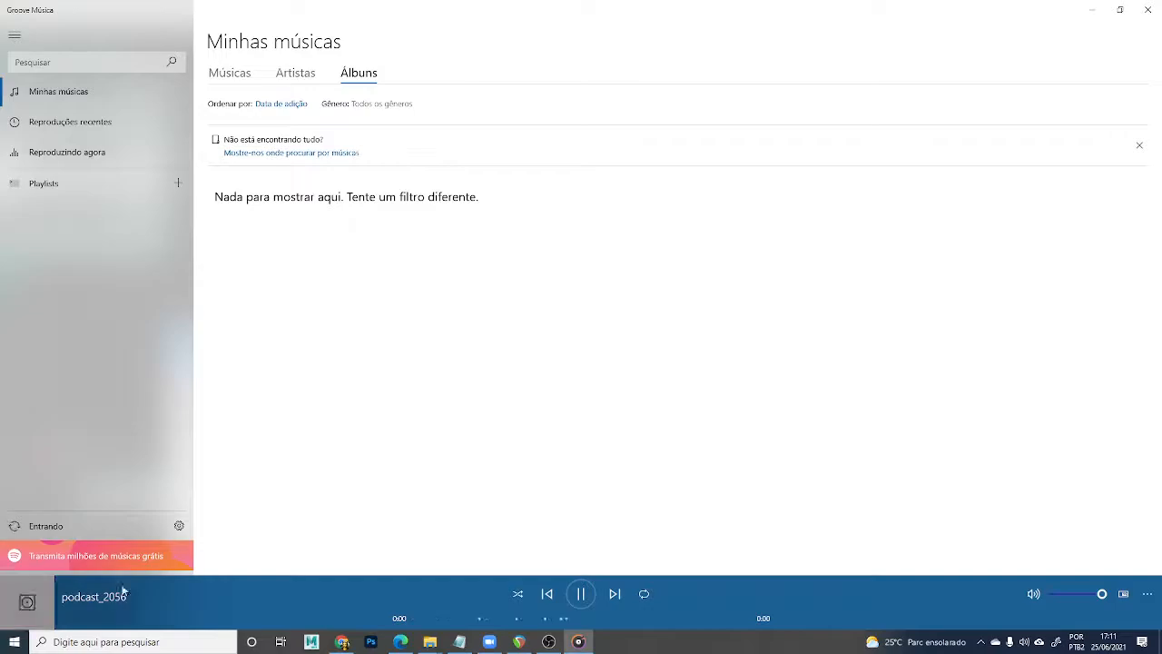
double_click(978, 8)
left_click_drag(966, 39, 721, 27)
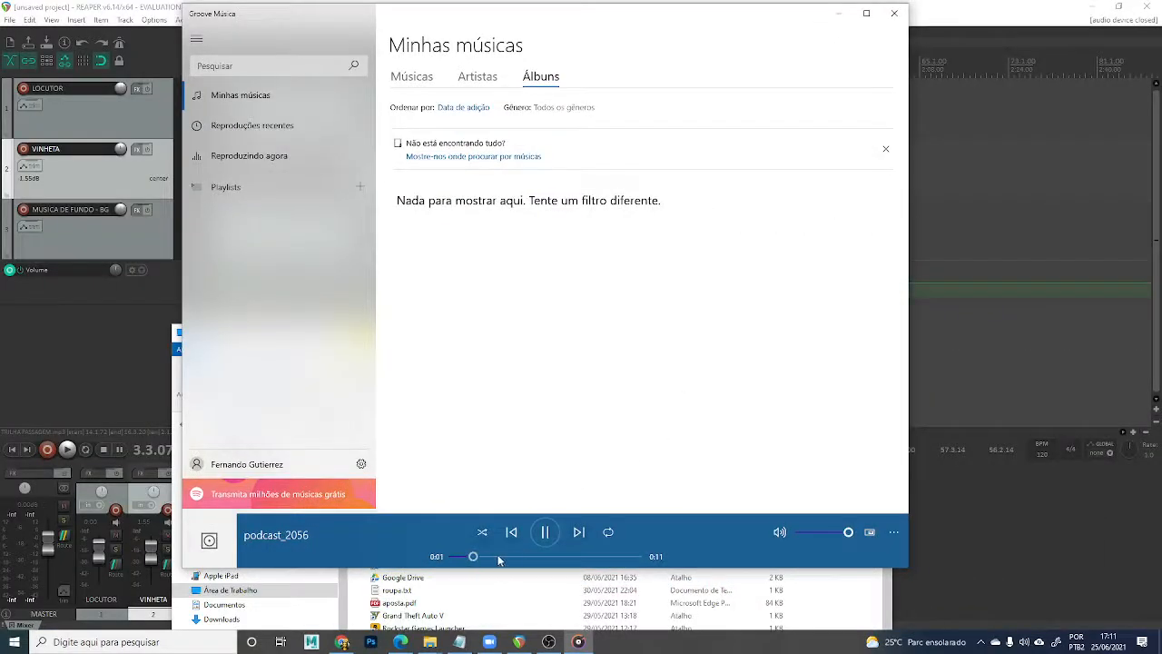
left_click(544, 556)
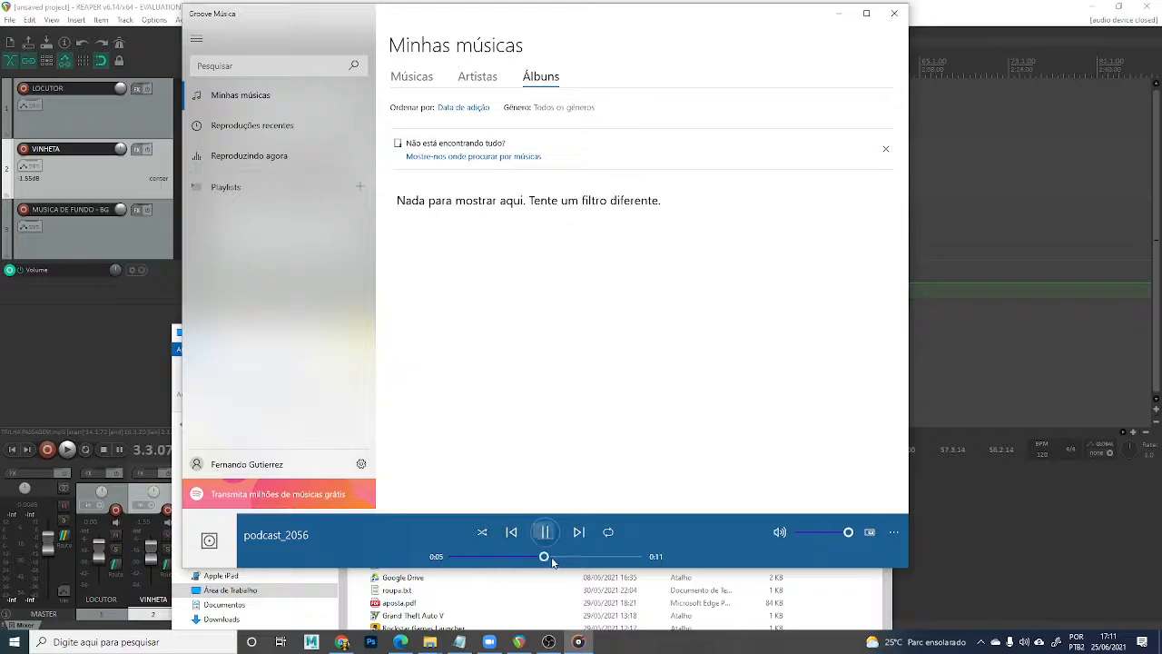
Skip ahead to about 0:08 in podcast_2056, pause playback and close the music player.
left_click(586, 557)
left_click(545, 532)
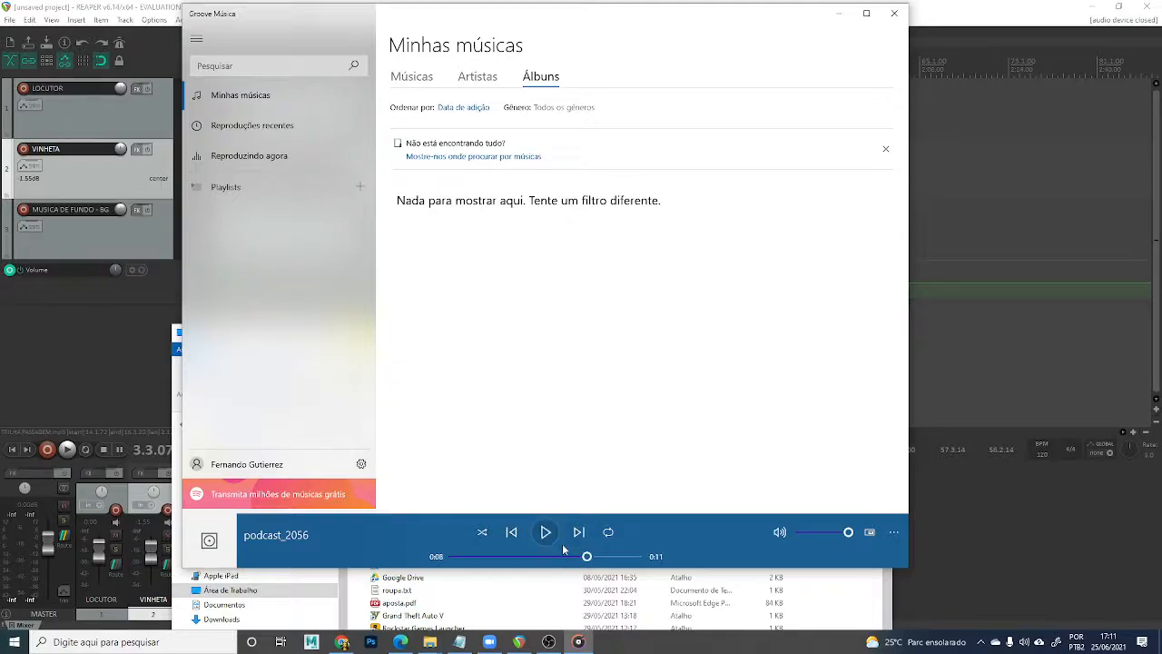
left_click(896, 16)
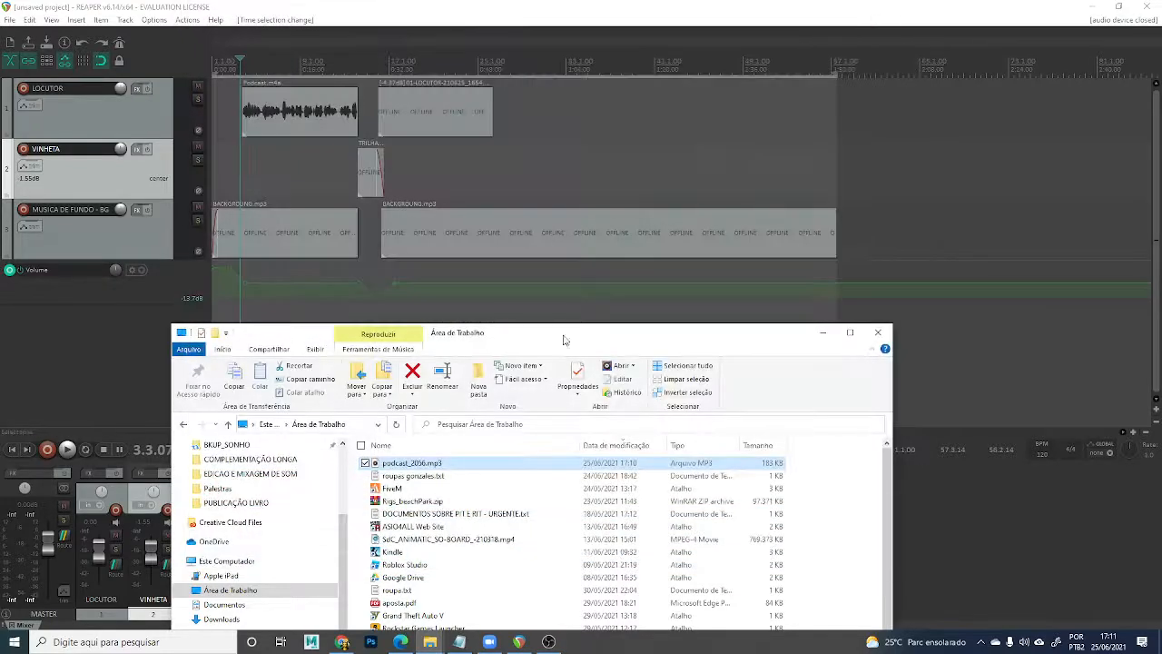
Select podcast_2056.mp3 in the Área de Trabalho folder, move the folder window up and return to the REAPER project.
left_click(463, 473)
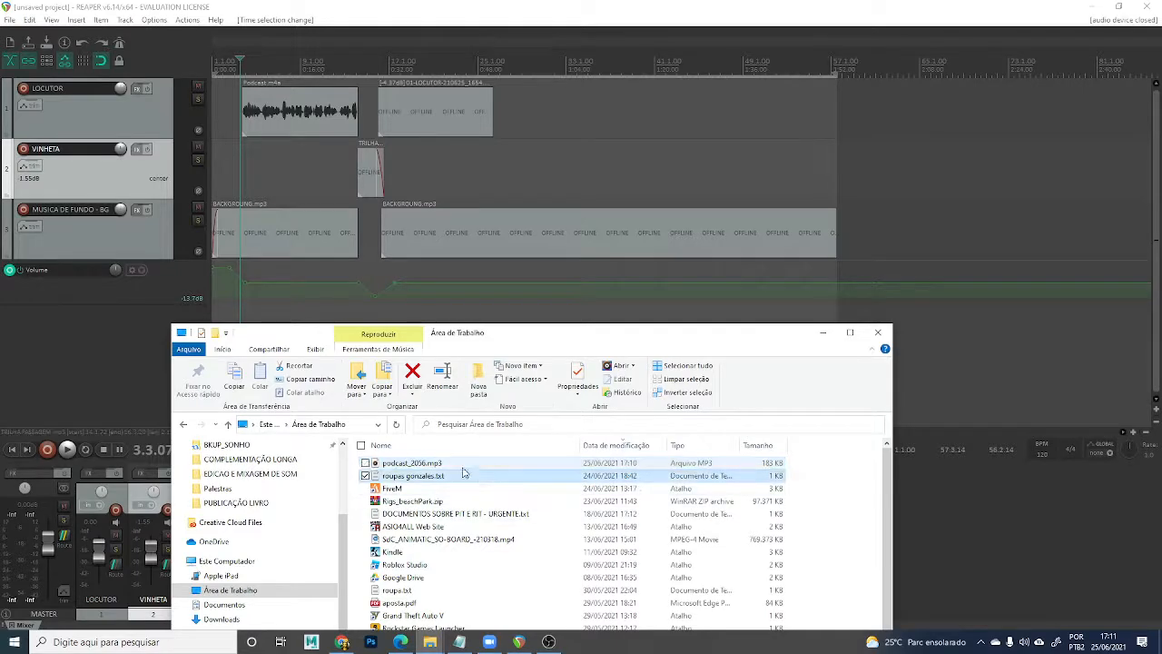
left_click(464, 467)
left_click_drag(583, 337, 664, 152)
left_click(94, 363)
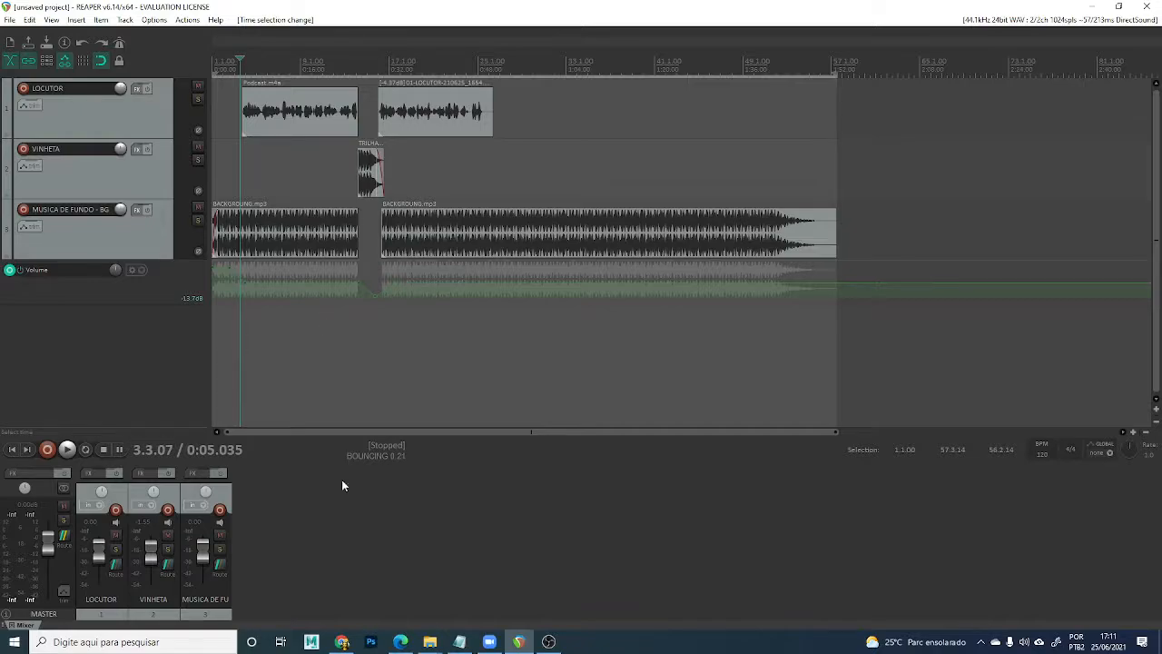
Switch to Chrome, search for BandLab in a new tab and open the BandLab: Make Music Online site.
left_click(342, 642)
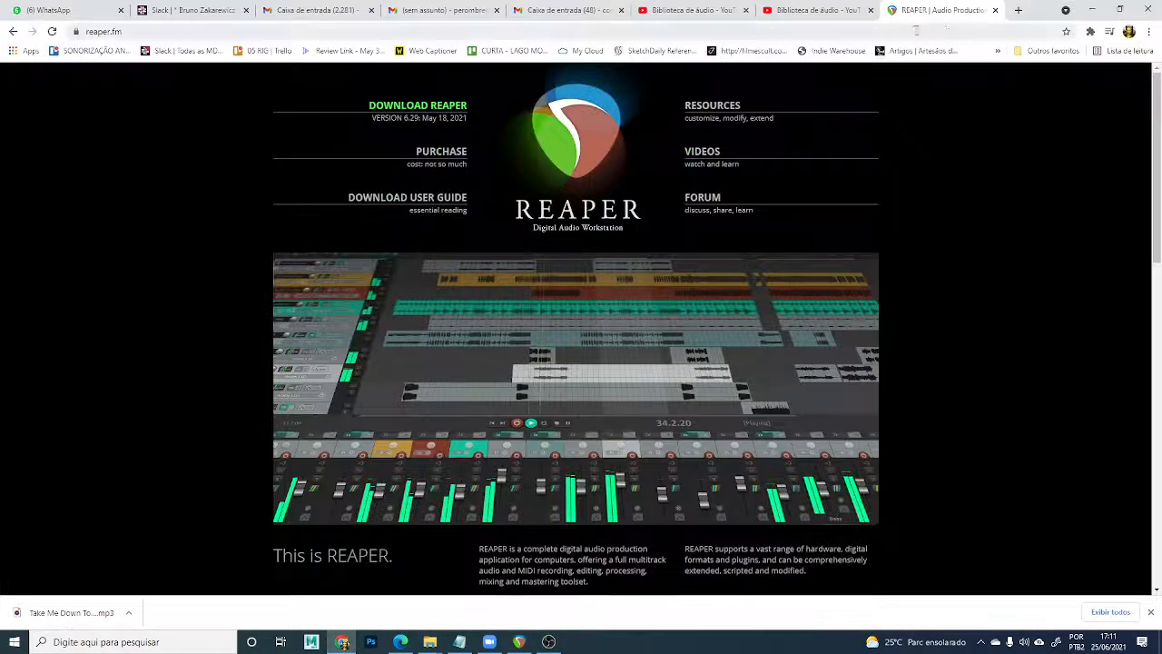
left_click(1017, 10)
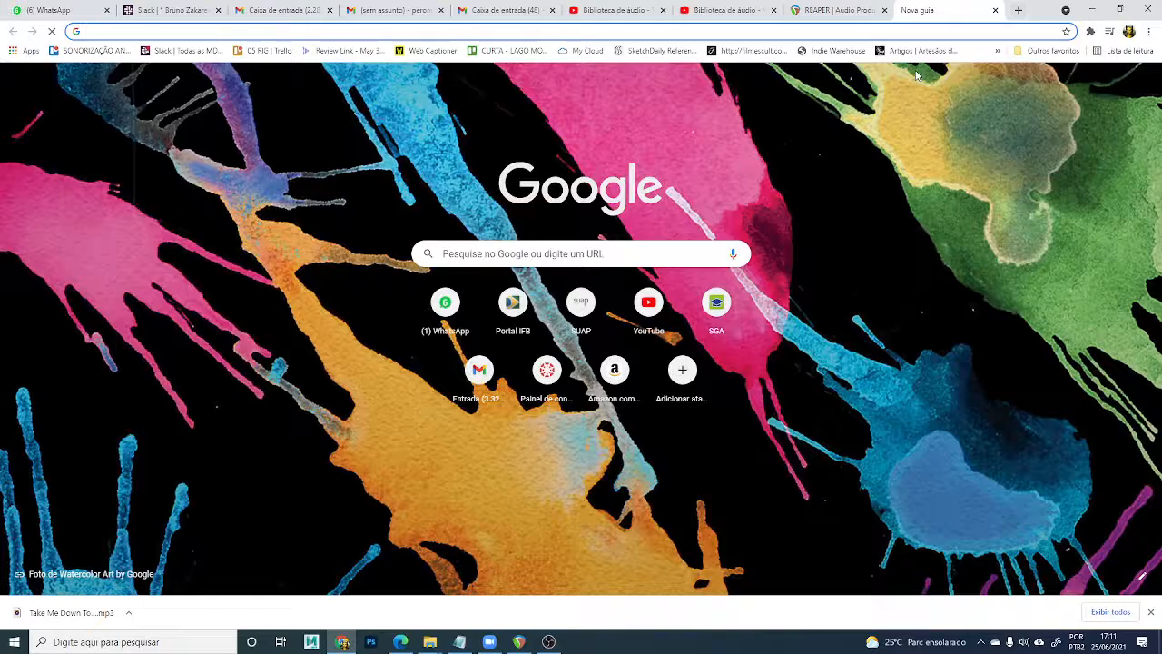
type("bandla")
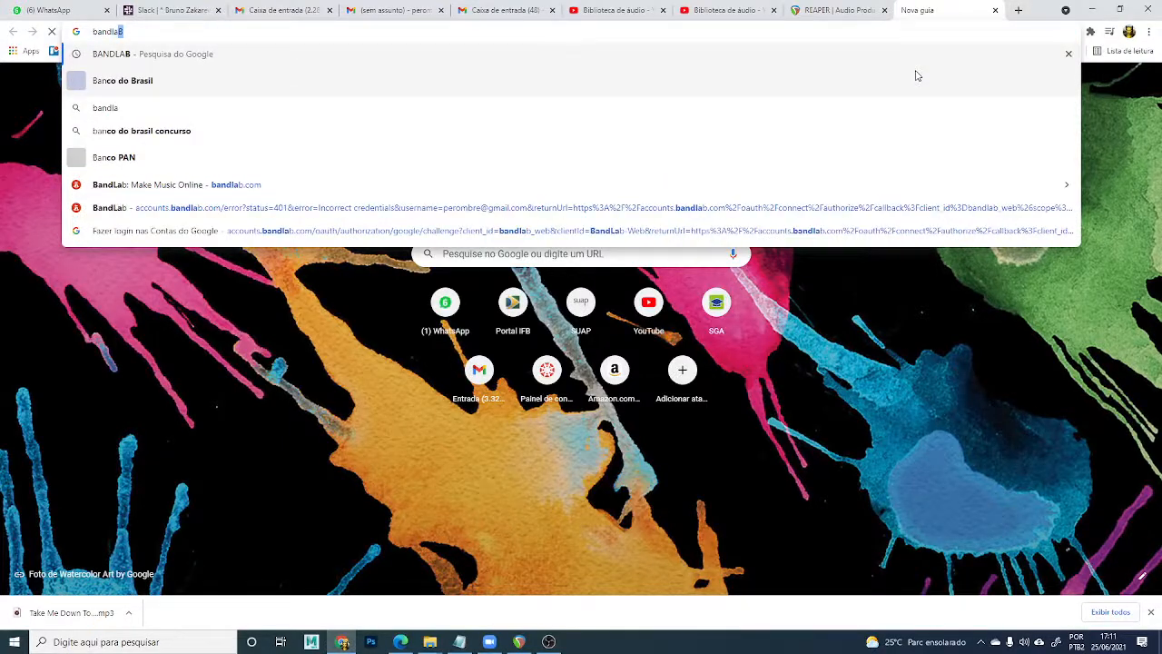
key("Return")
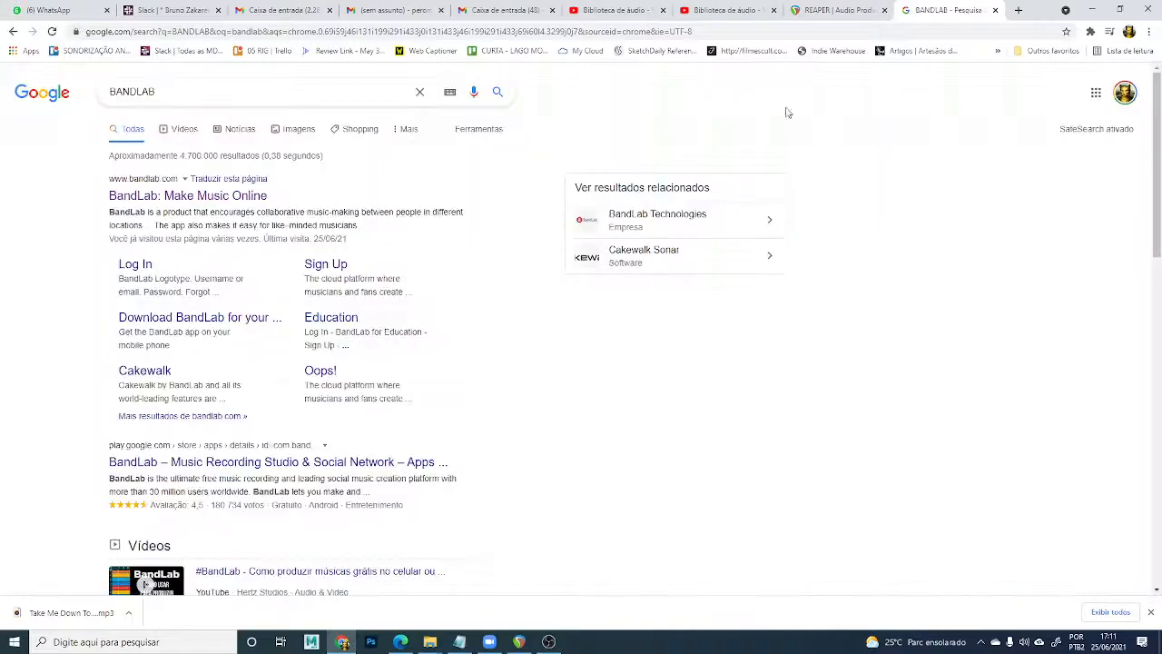
left_click(165, 197)
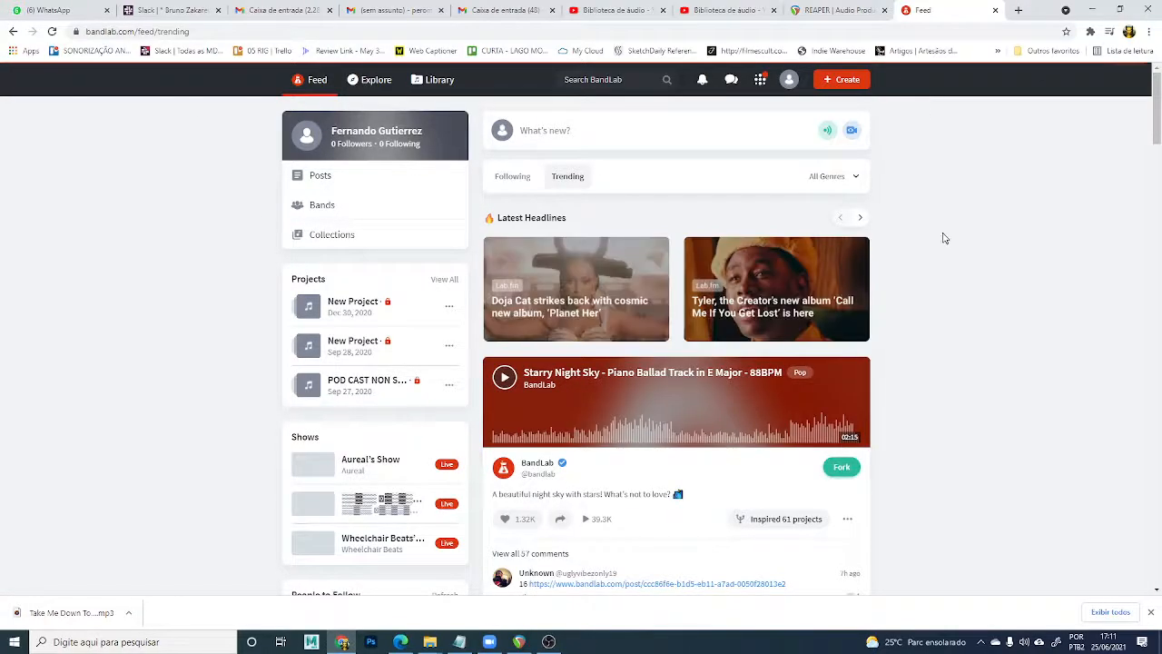
Create a new BandLab project with a Voice/Mic track.
left_click(845, 80)
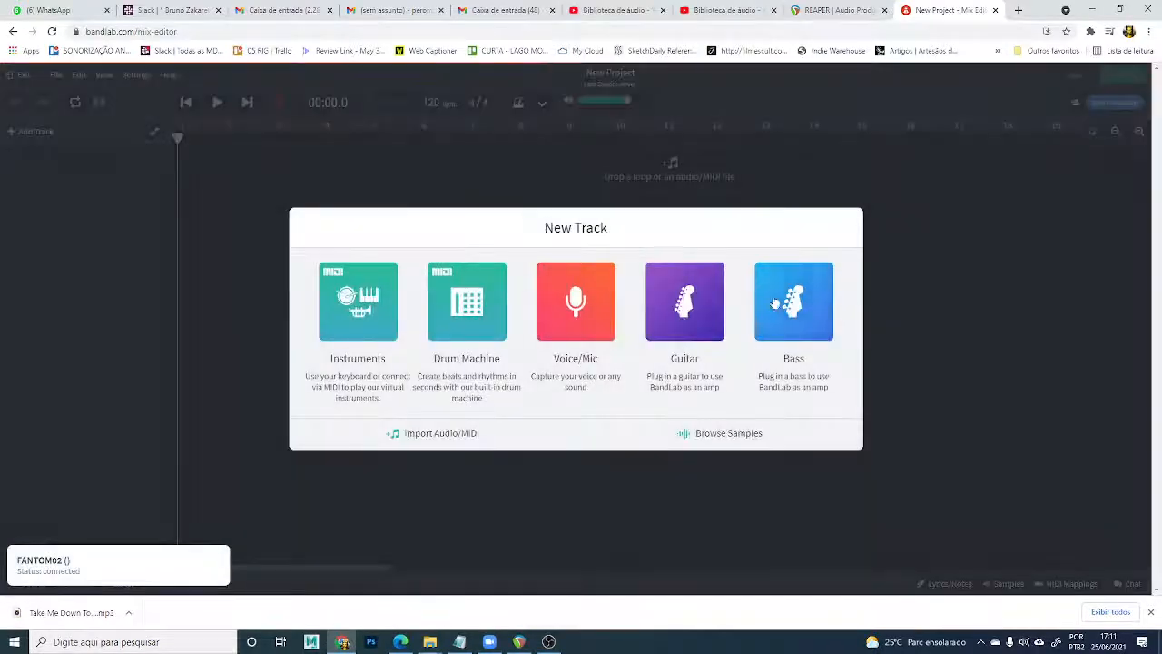
left_click(595, 327)
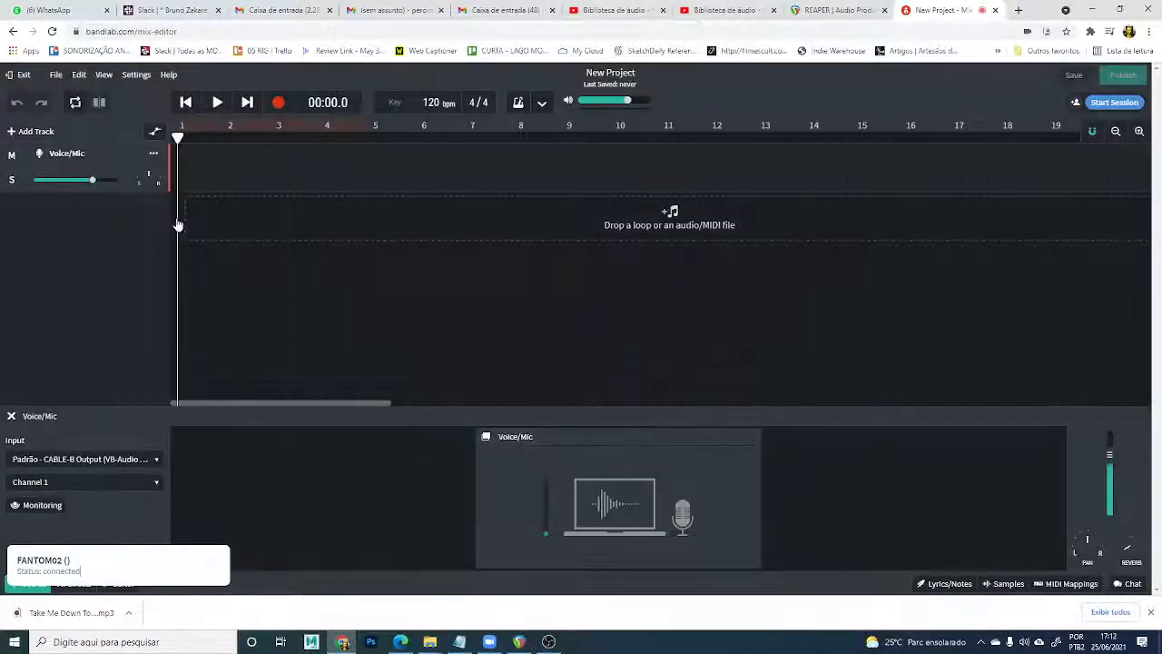